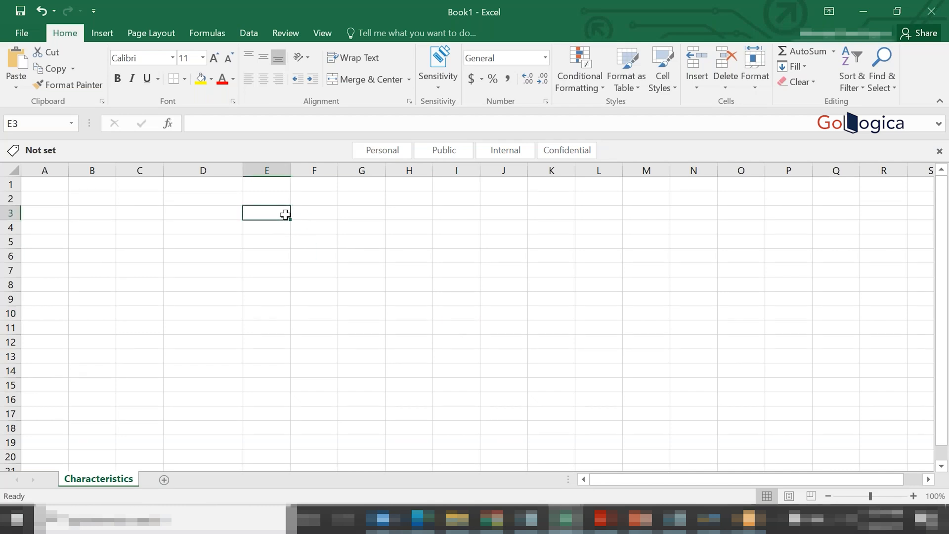
{"action": "left_click", "coordinate": [220, 231]}
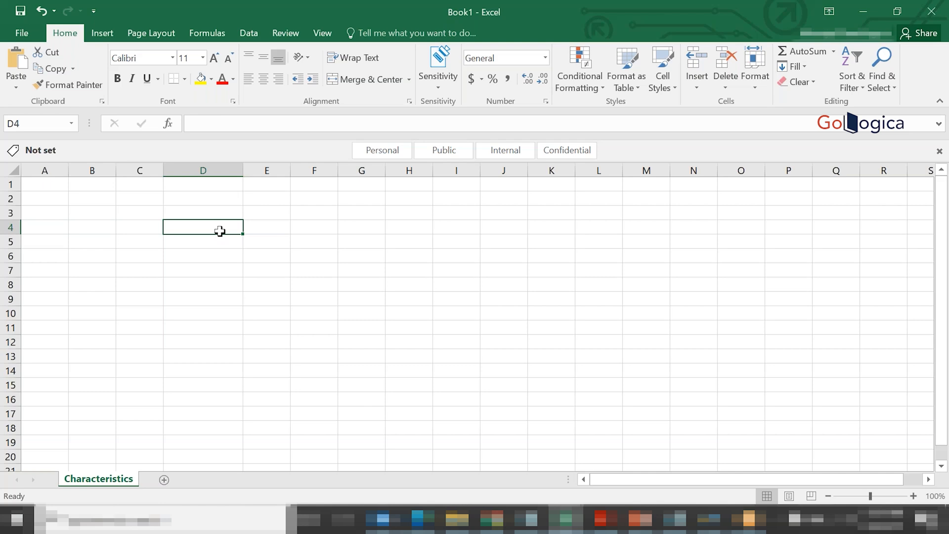
{"action": "left_click", "coordinate": [244, 287]}
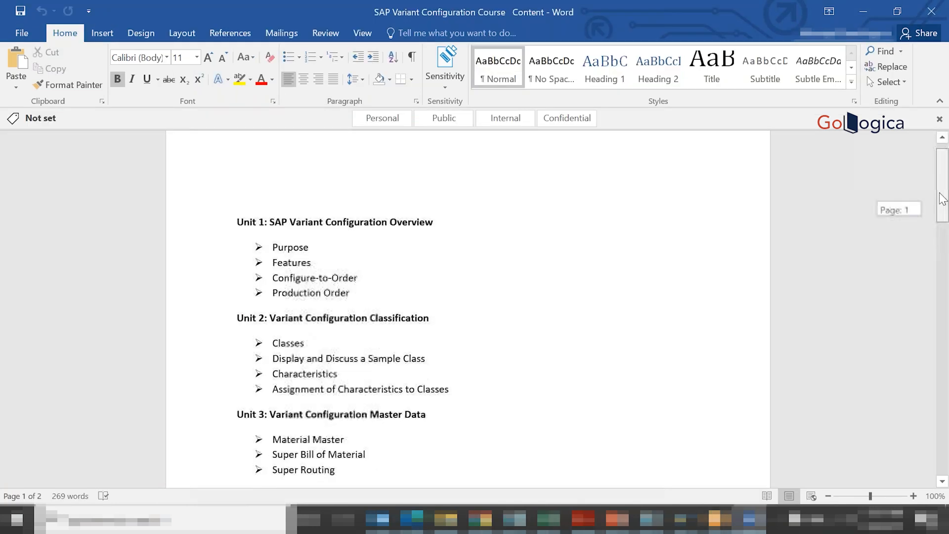
- Switch to the SAP Variant Configuration course document in Word and review its unit outline, including Unit 2 on classification and Unit 12
{"action": "mouse_move", "coordinate": [940, 193]}
{"action": "left_mouse_down"}
{"action": "mouse_move", "coordinate": [939, 216]}
{"action": "mouse_move", "coordinate": [937, 202]}
{"action": "left_mouse_up"}
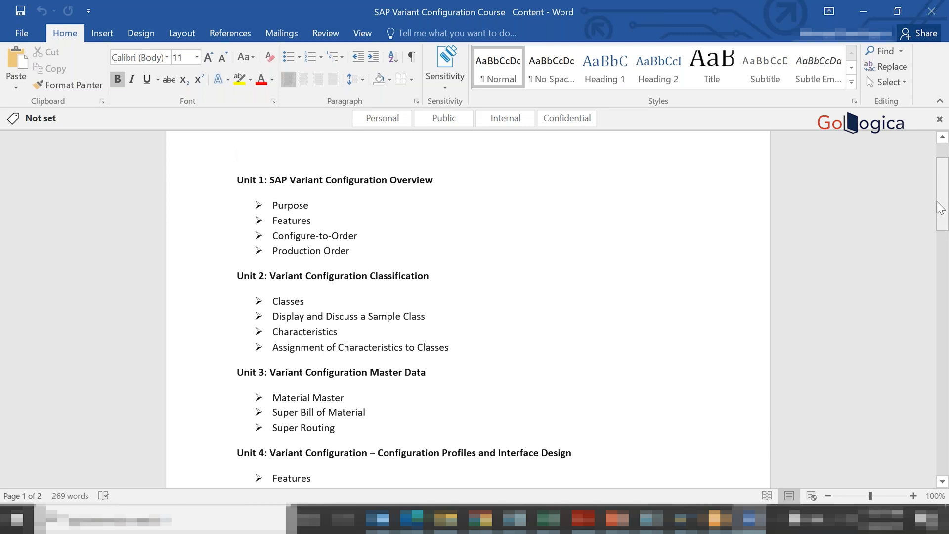
{"action": "key", "text": "ctrl+End"}
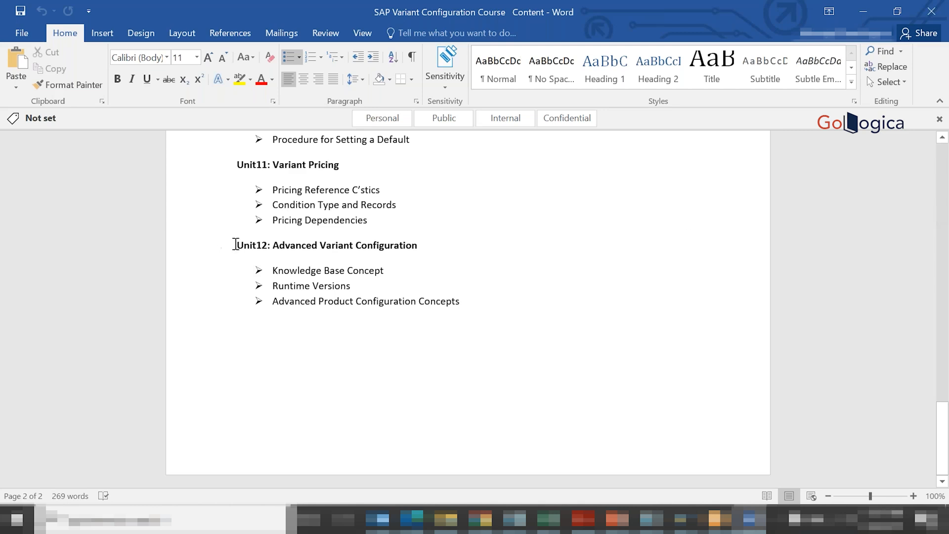
{"action": "left_click_drag", "start_coordinate": [251, 245], "coordinate": [476, 300]}
{"action": "left_click", "coordinate": [476, 301]}
{"action": "scroll", "coordinate": [941, 177], "scroll_direction": "up", "scroll_amount": 15}
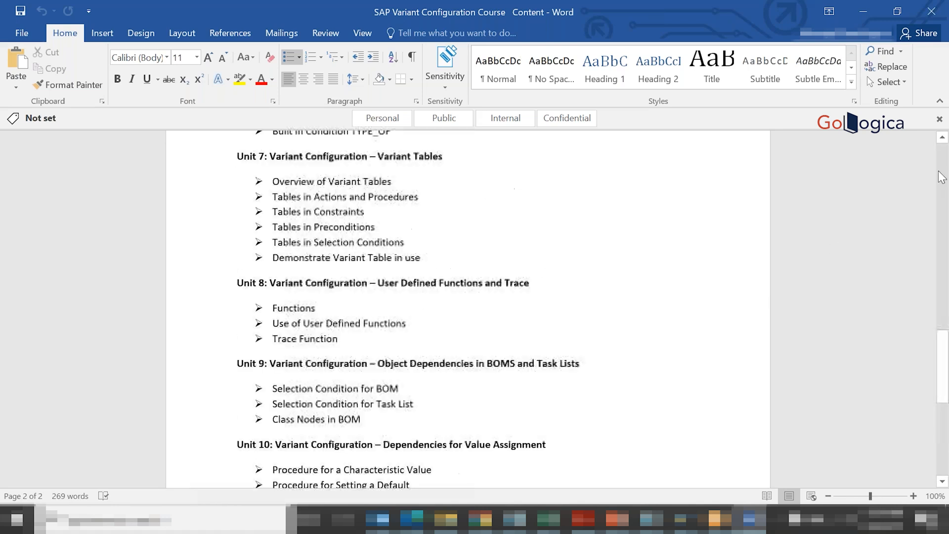
{"action": "scroll", "coordinate": [942, 177], "scroll_direction": "up", "scroll_amount": 12}
{"action": "left_click", "coordinate": [943, 208]}
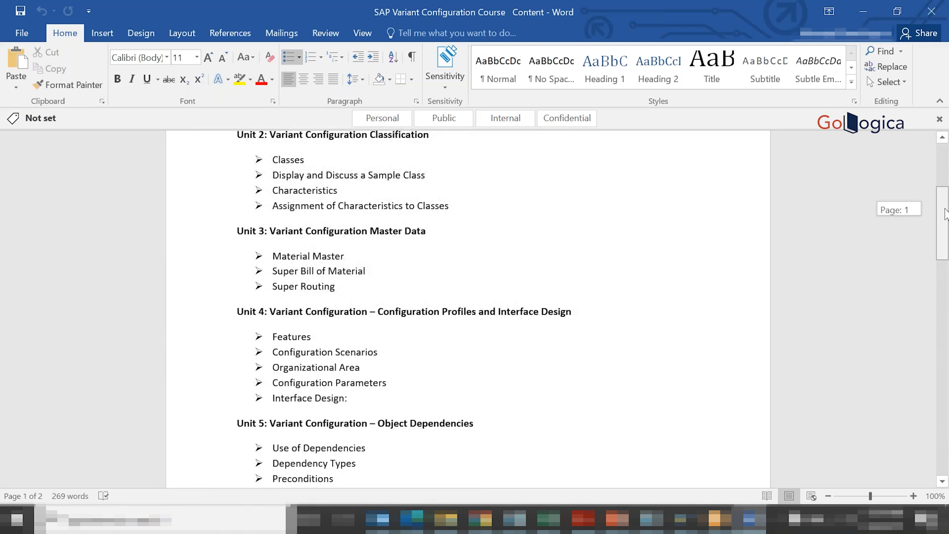
{"action": "left_click_drag", "start_coordinate": [944, 208], "coordinate": [941, 182]}
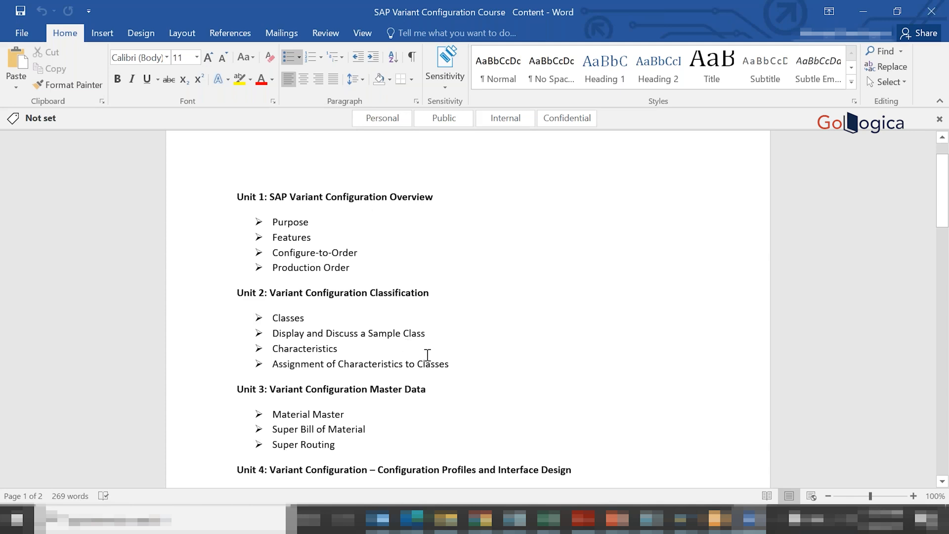
{"action": "left_click_drag", "start_coordinate": [944, 164], "coordinate": [944, 167]}
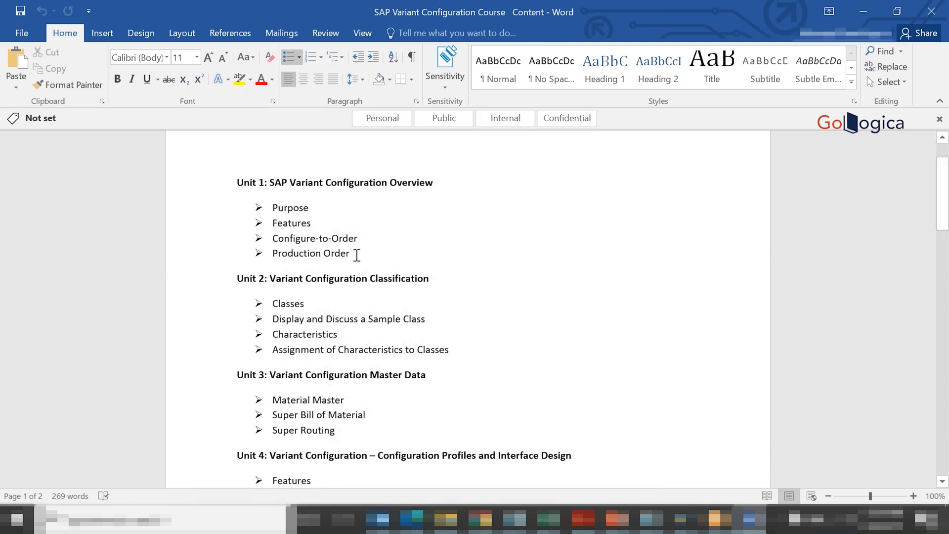
{"action": "left_click_drag", "start_coordinate": [238, 279], "coordinate": [451, 352]}
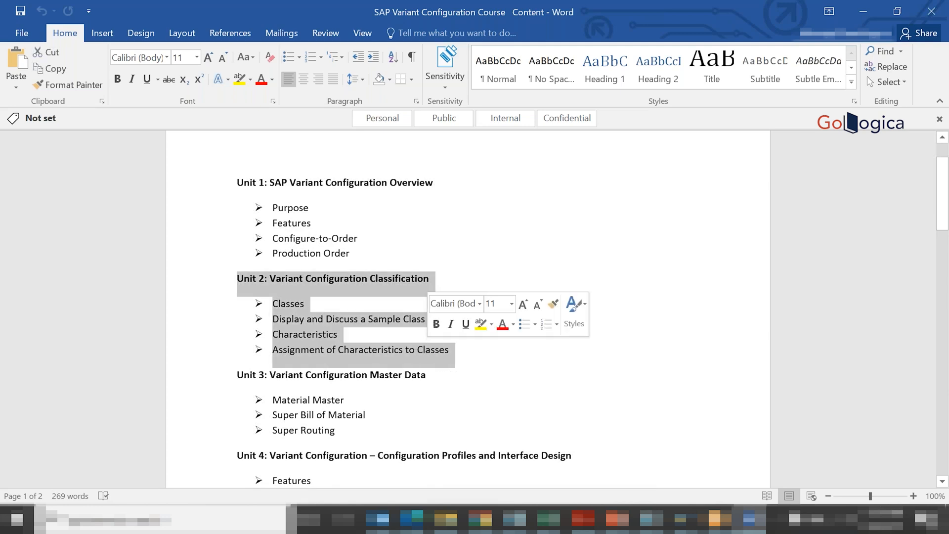
{"action": "left_click", "coordinate": [601, 364]}
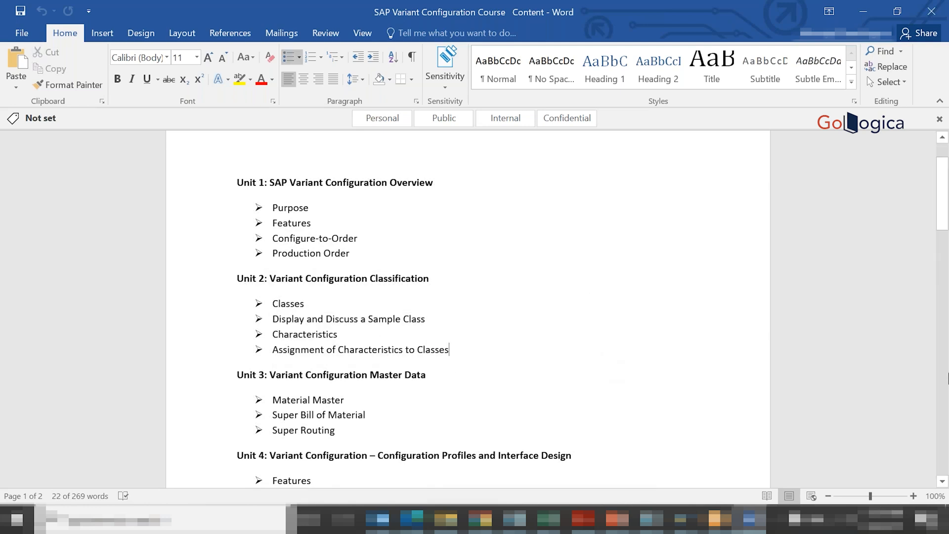
{"action": "left_click", "coordinate": [945, 388]}
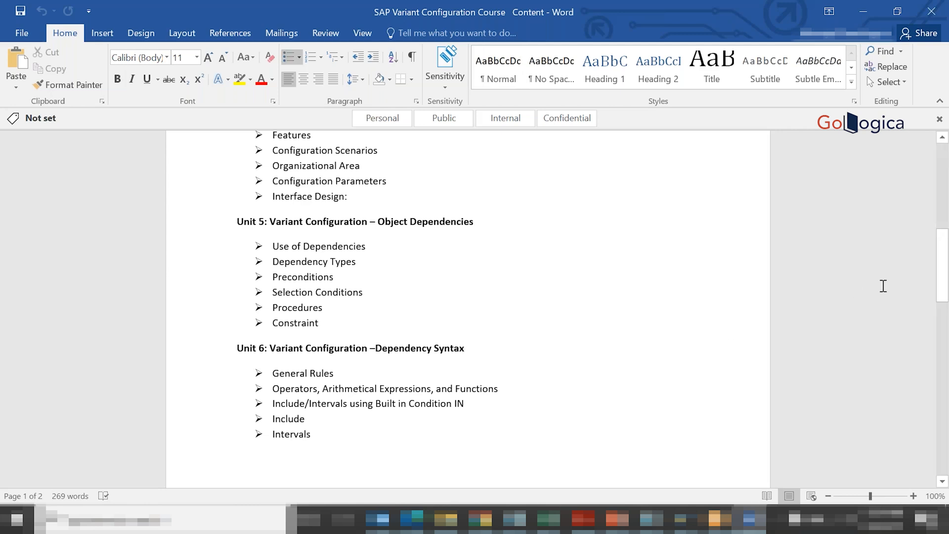
- Switch back to the Book1 workbook in Excel
{"action": "left_click", "coordinate": [547, 519]}
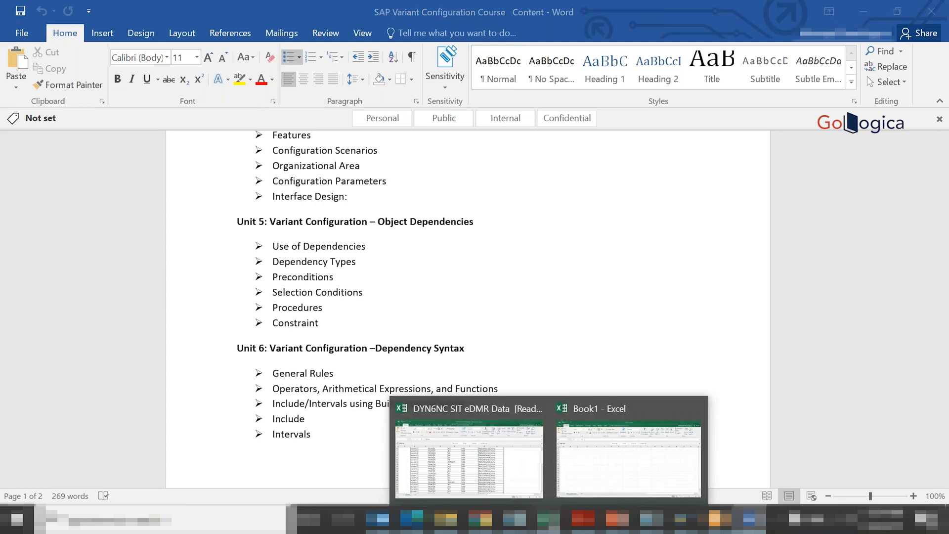
{"action": "left_click", "coordinate": [603, 478]}
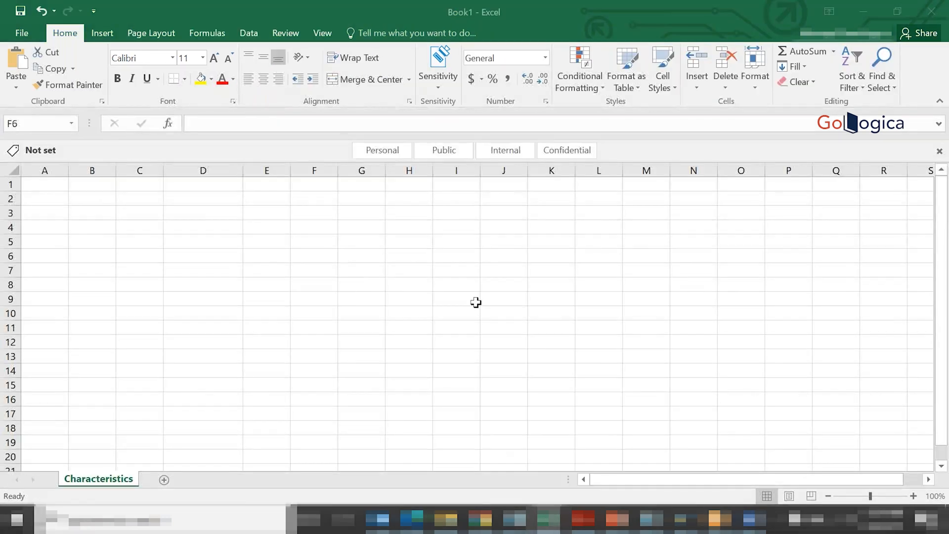
{"action": "left_click", "coordinate": [198, 222]}
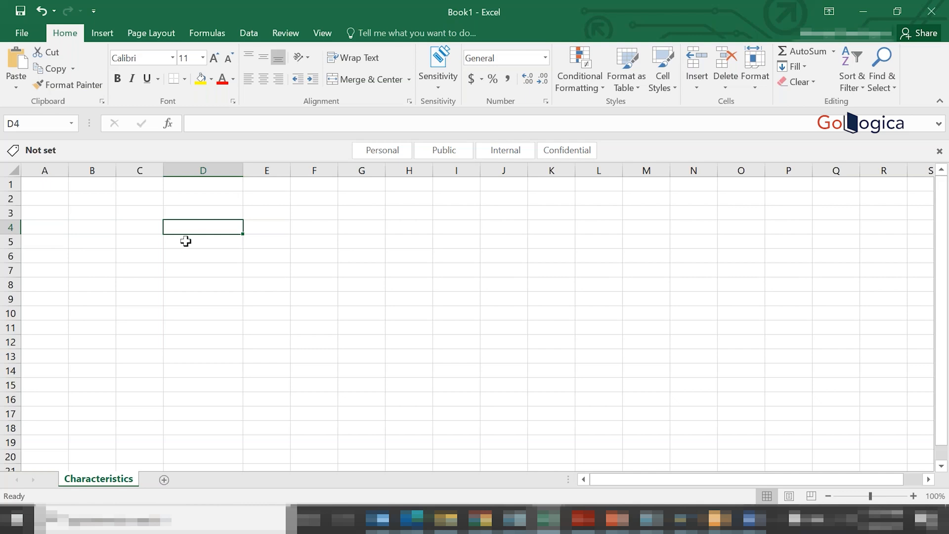
{"action": "left_click", "coordinate": [188, 243]}
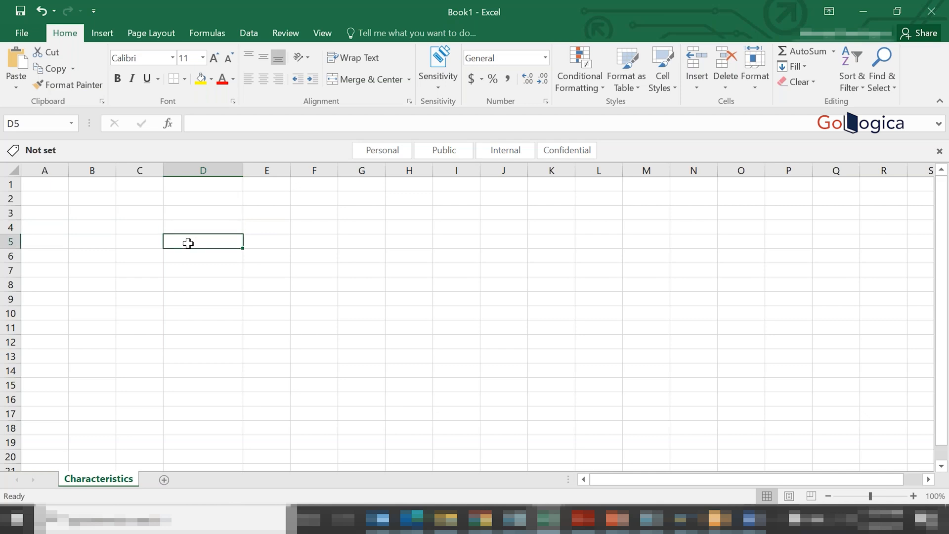
{"action": "left_click", "coordinate": [140, 216]}
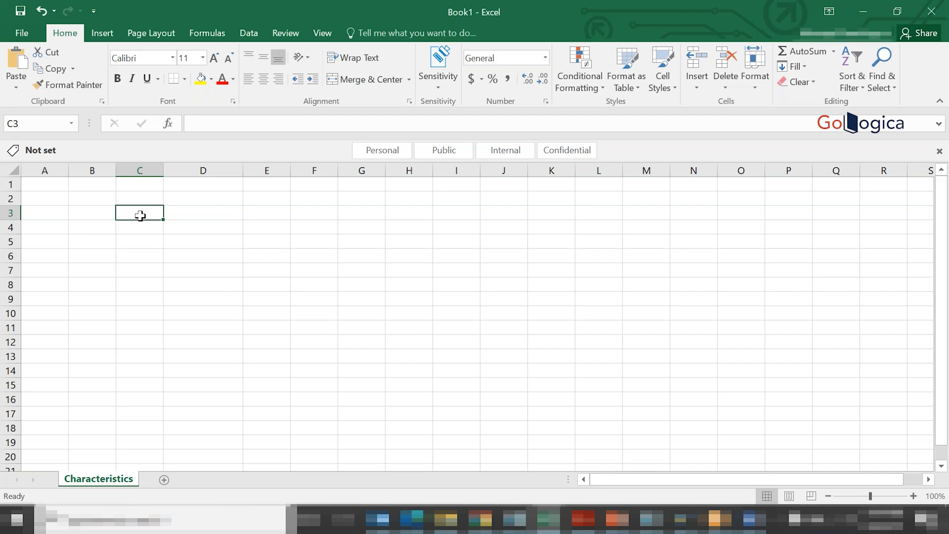
{"action": "left_click", "coordinate": [175, 226]}
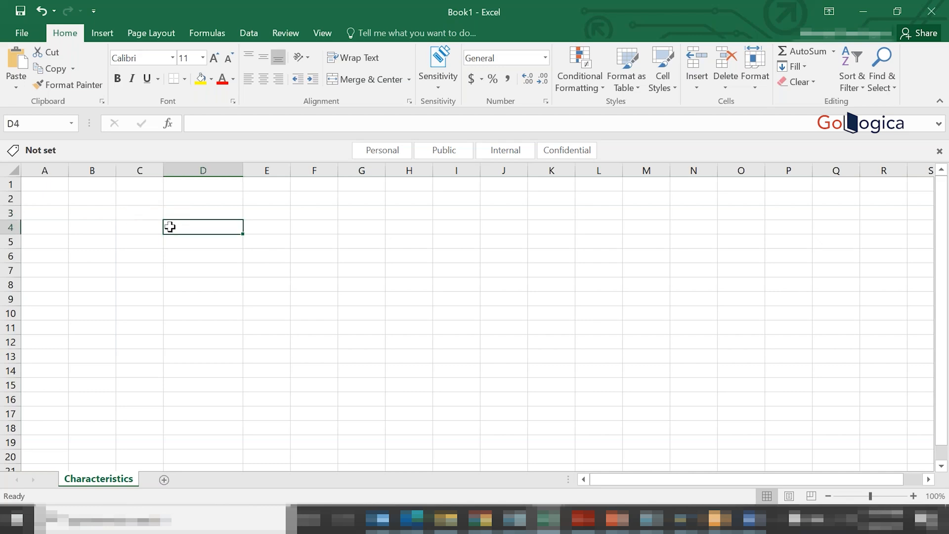
{"action": "left_click", "coordinate": [141, 213]}
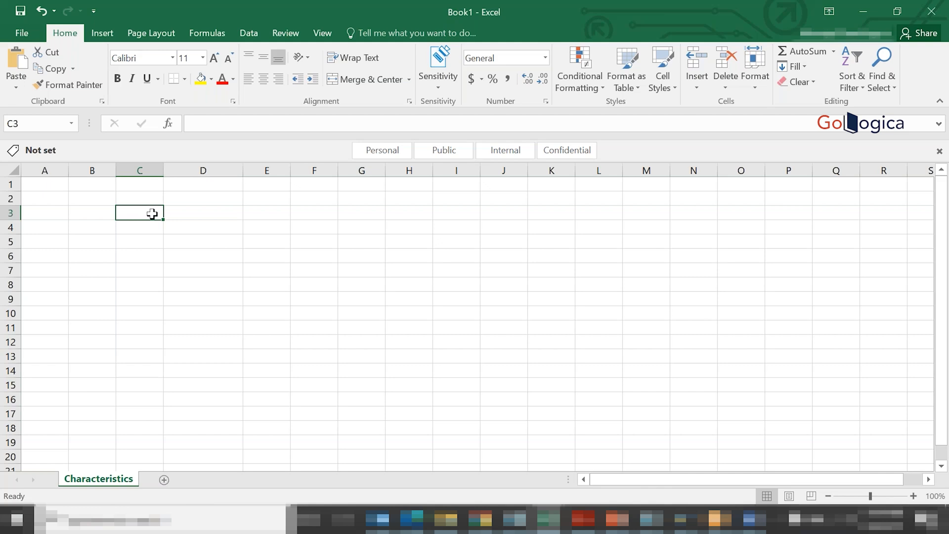
- Enter the product name Laptop in cell C2 and the characteristic heading RAM in C4
{"action": "left_click", "coordinate": [142, 198]}
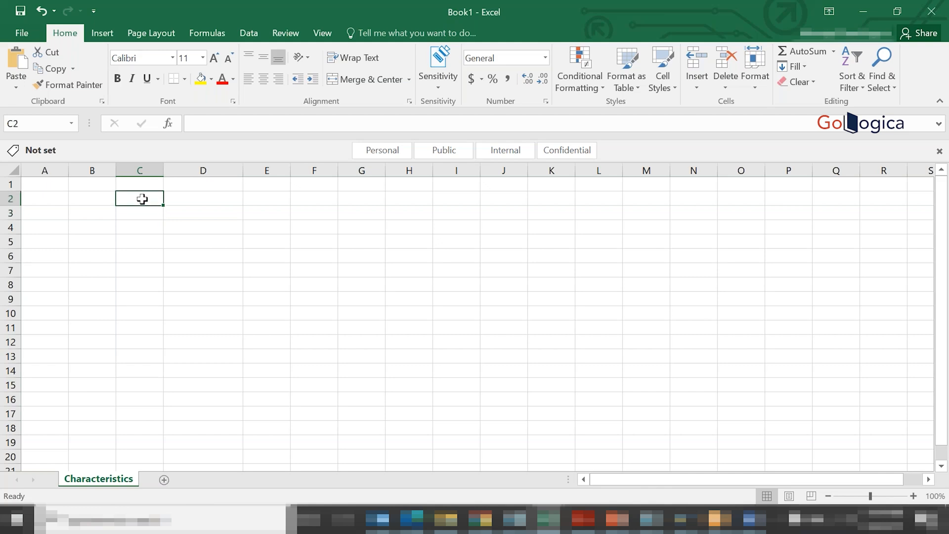
{"action": "type", "text": "Laptop"}
{"action": "left_click", "coordinate": [176, 256]}
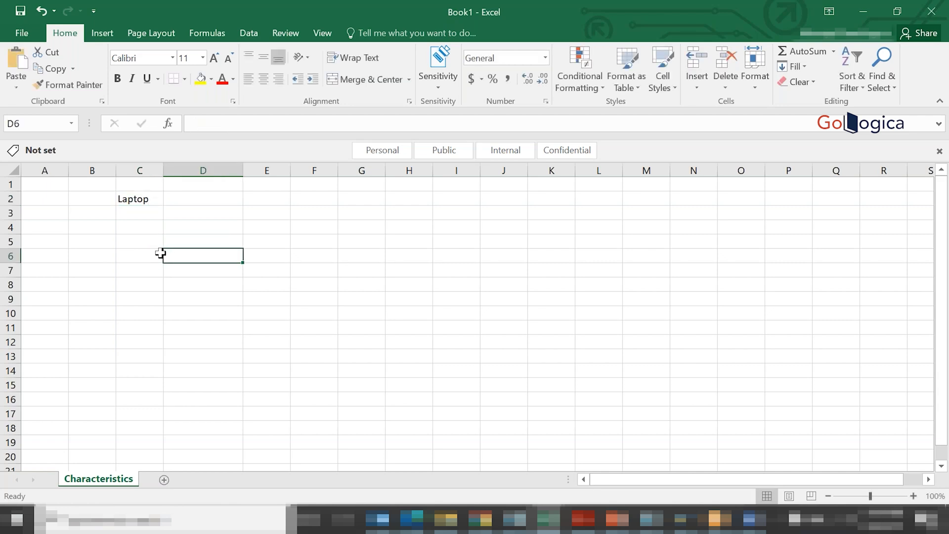
{"action": "left_click", "coordinate": [144, 227]}
{"action": "type", "text": "RAM"}
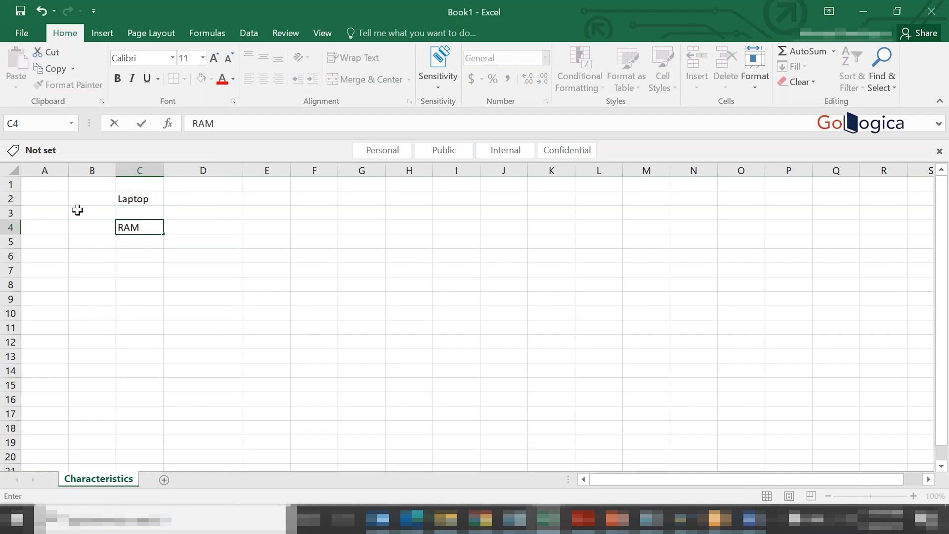
{"action": "key", "text": "Return"}
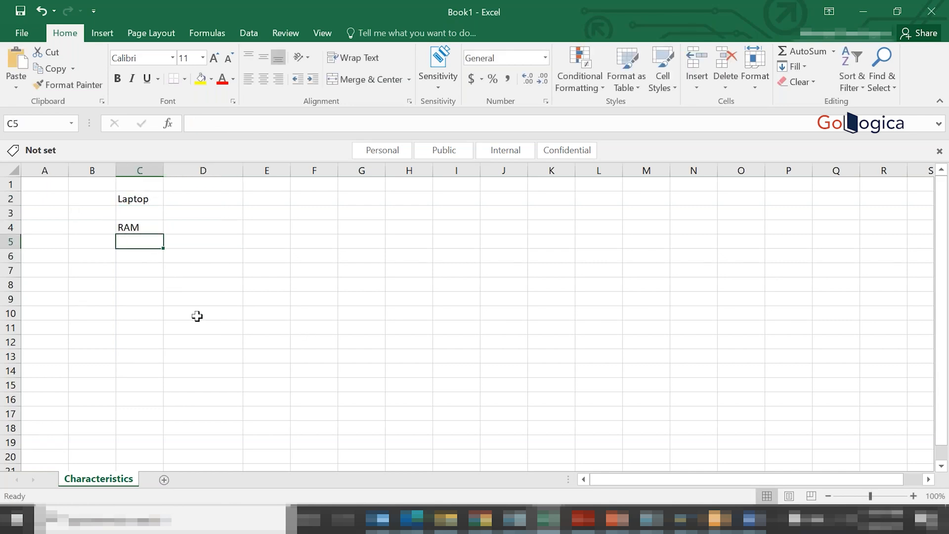
- List the RAM values 8, 16 and 32 in consecutive cells below the RAM heading
{"action": "type", "text": "8"}
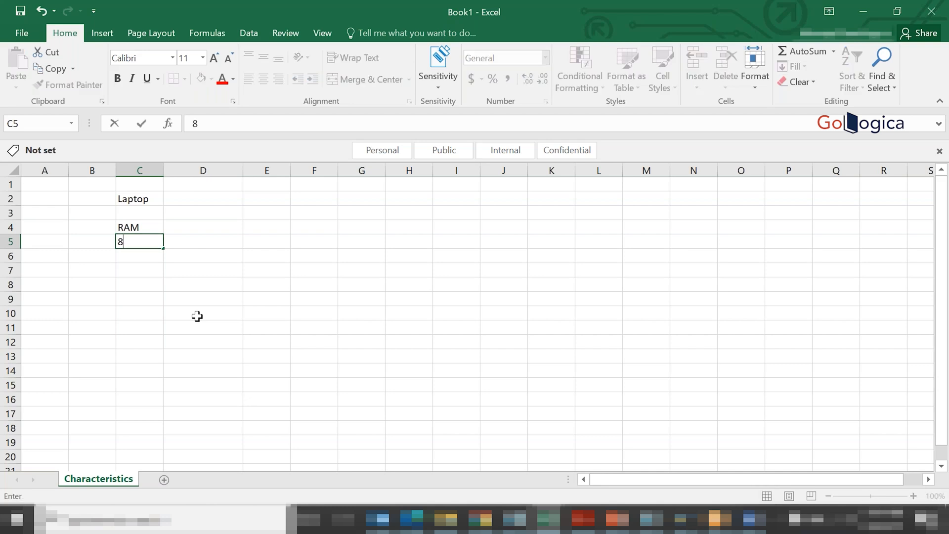
{"action": "key", "text": "Return"}
{"action": "type", "text": "16"}
{"action": "key", "text": "Return"}
{"action": "type", "text": "32"}
{"action": "key", "text": "Return"}
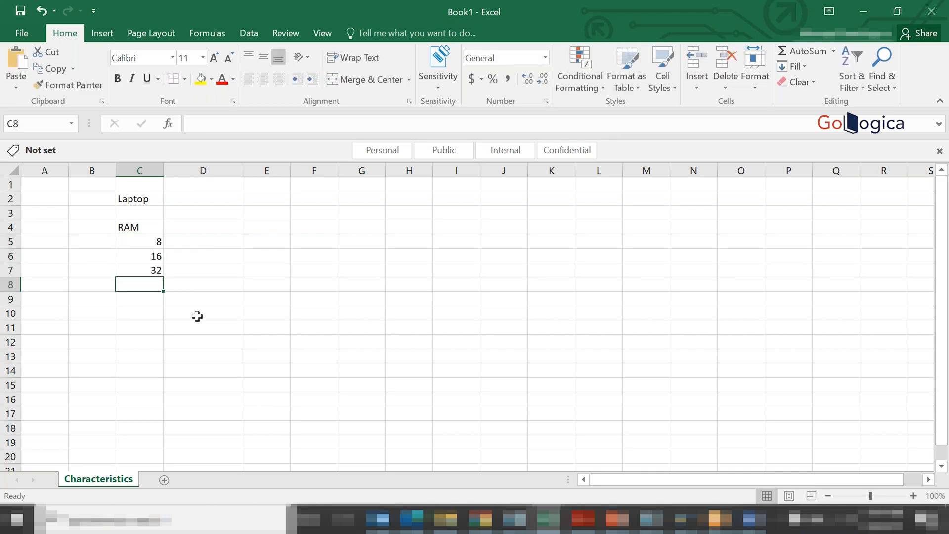
- Insert a row directly below the RAM heading and enter the value 4 in C5
{"action": "right_click", "coordinate": [11, 242]}
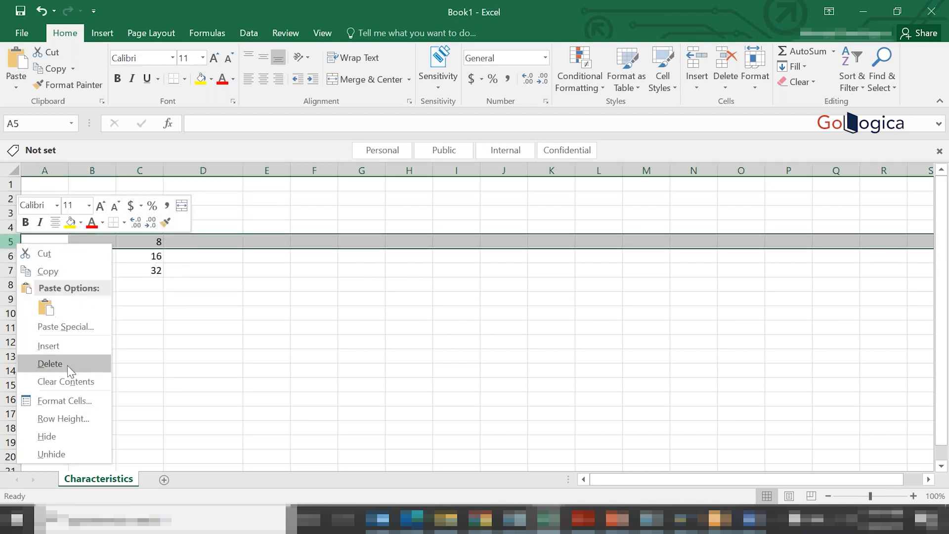
{"action": "left_click", "coordinate": [48, 346]}
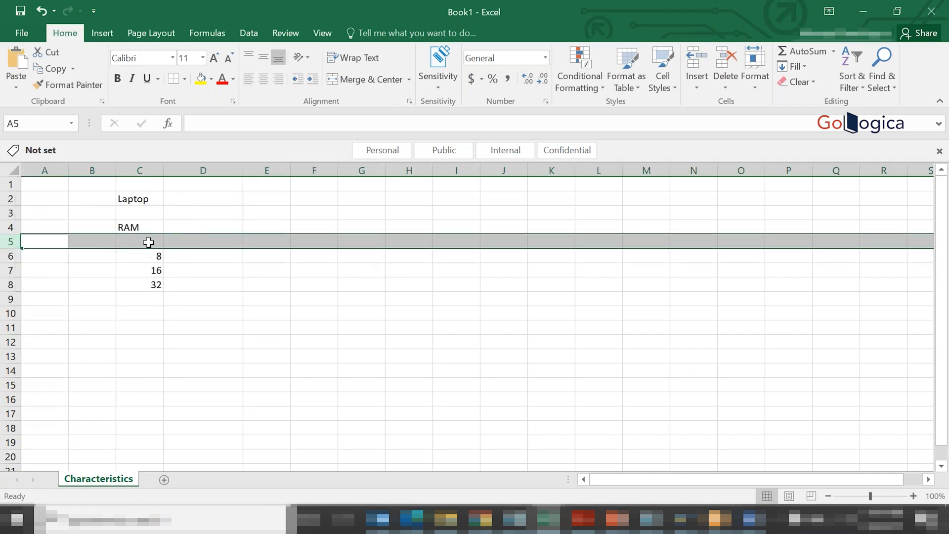
{"action": "left_click", "coordinate": [148, 242]}
{"action": "type", "text": "4"}
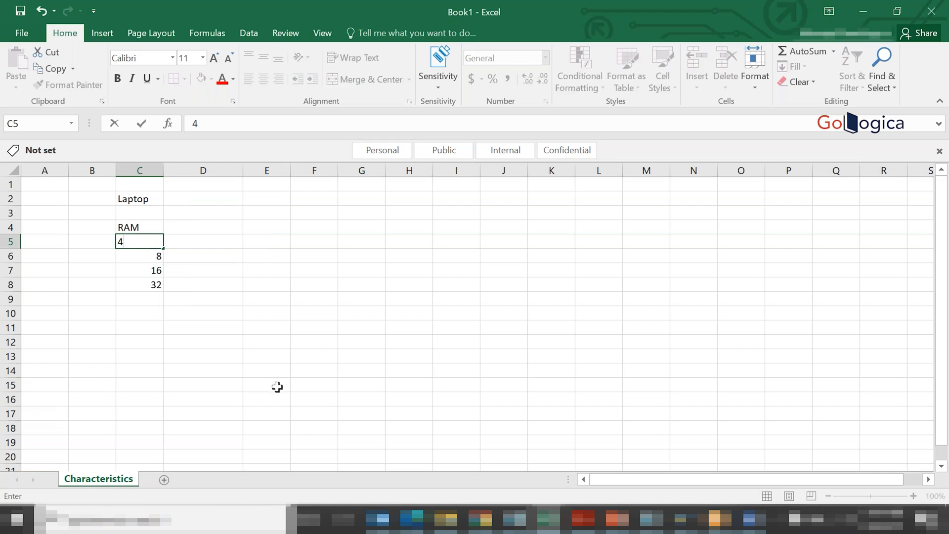
{"action": "left_click", "coordinate": [211, 303]}
- Add the heading HDD in cell D4 with 500 GB as its first value in D5
{"action": "left_click", "coordinate": [186, 223]}
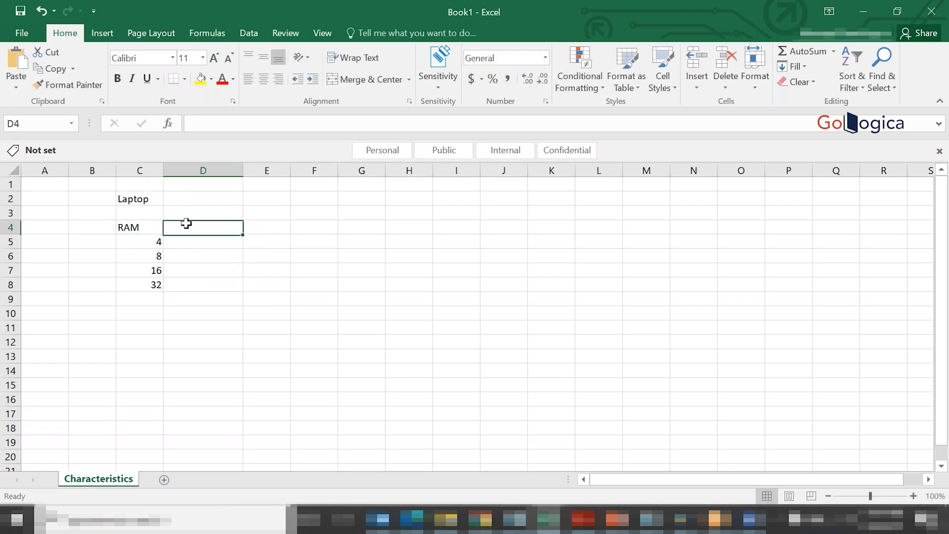
{"action": "type", "text": "HDD"}
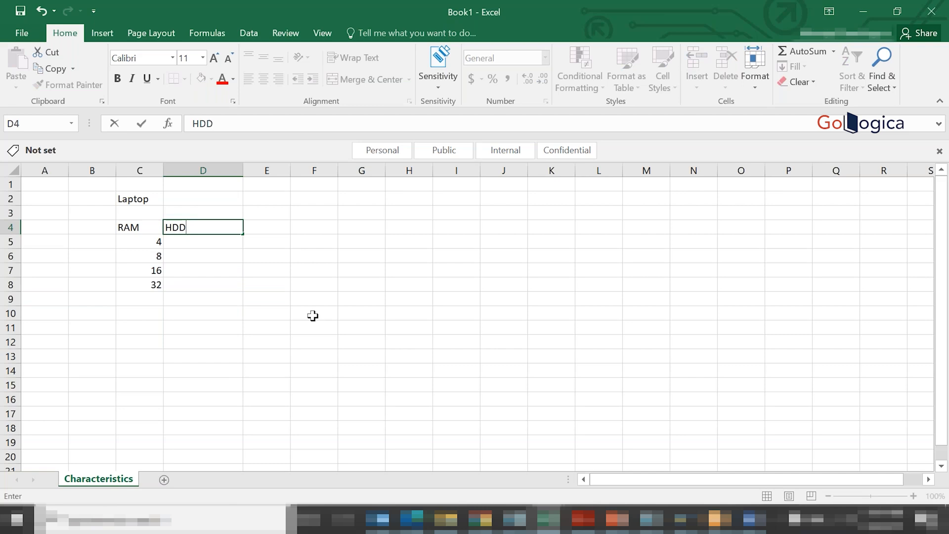
{"action": "key", "text": "Return"}
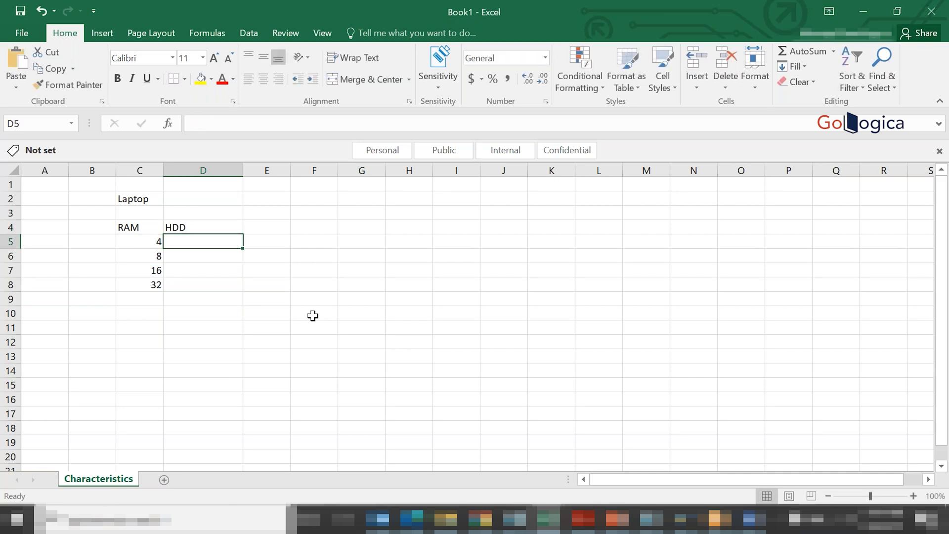
{"action": "type", "text": "500 GB"}
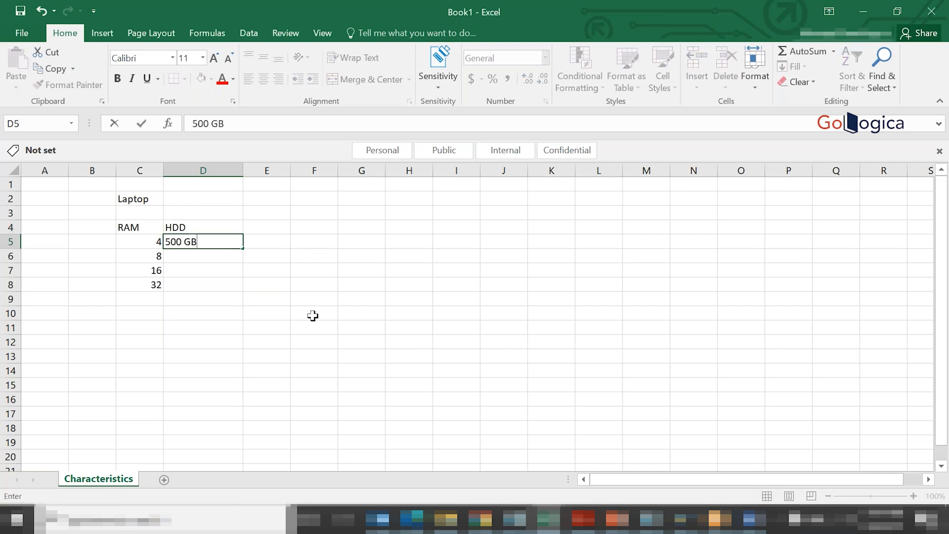
{"action": "key", "text": "Return"}
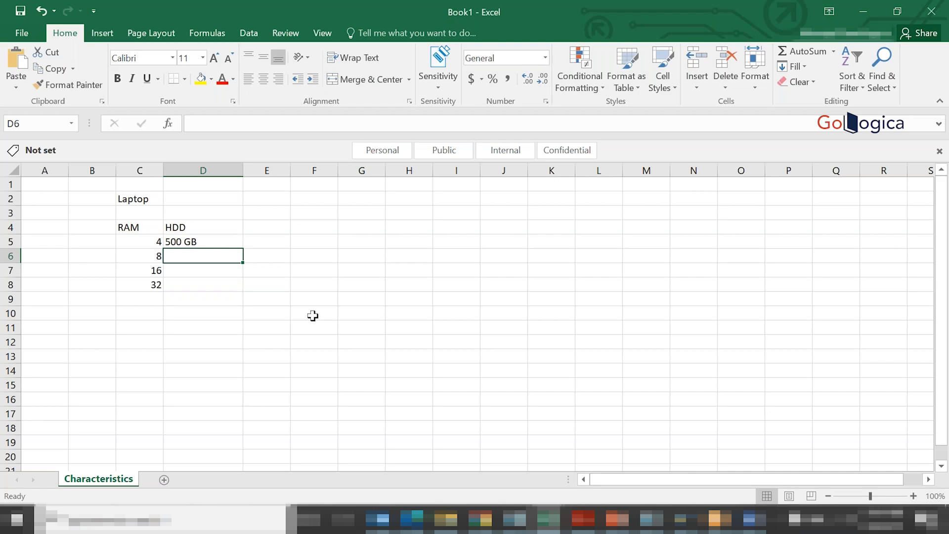
- Continue the HDD values with 1 TB, 2 TB and 6 TB in cells D6 to D8
{"action": "type", "text": "1 TB"}
{"action": "key", "text": "Return"}
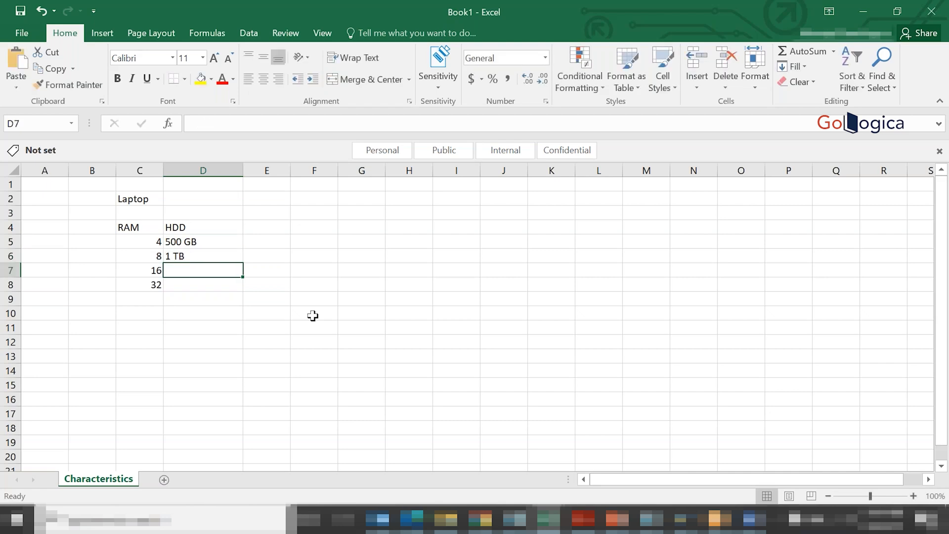
{"action": "type", "text": "2 TB"}
{"action": "key", "text": "Return"}
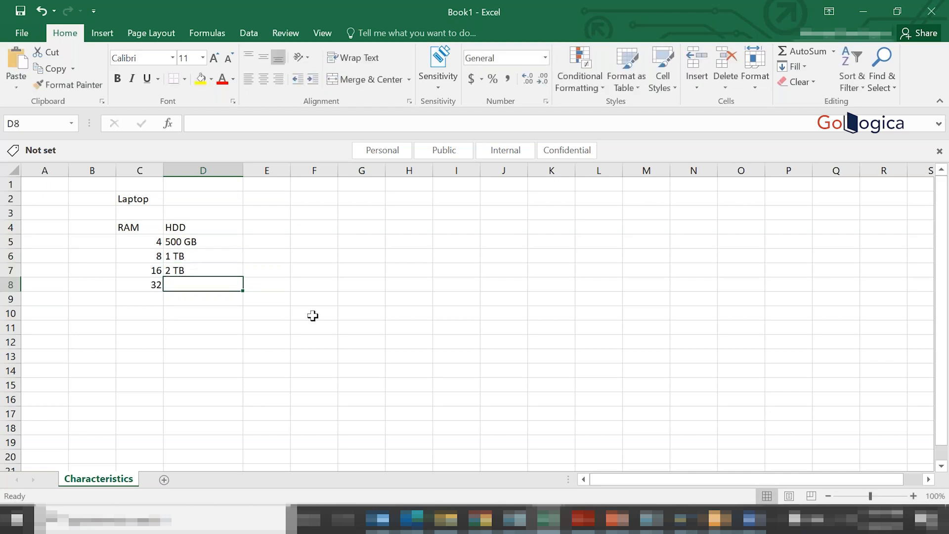
{"action": "type", "text": "6 TB"}
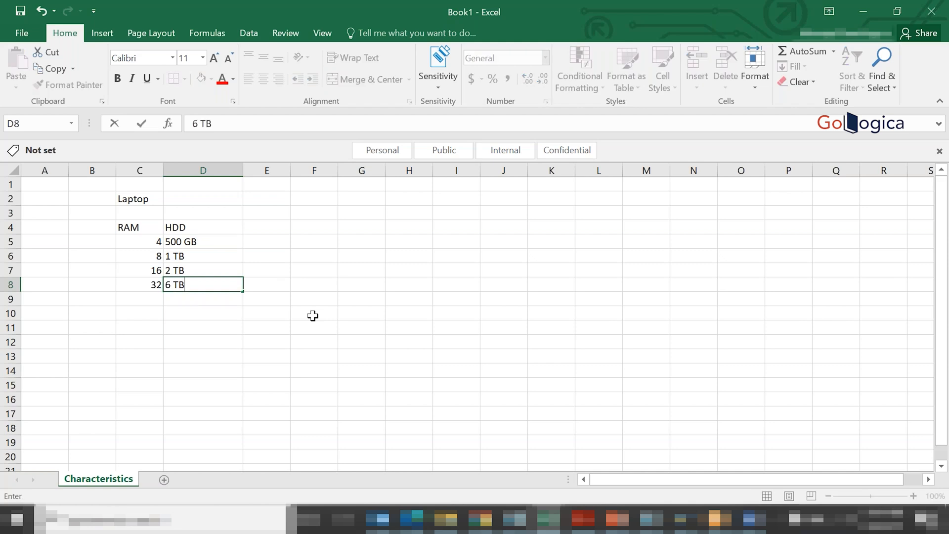
- Add the heading OS in cell E4 with the values Windows 10 and Linux in E5 and E6
{"action": "left_click", "coordinate": [257, 227]}
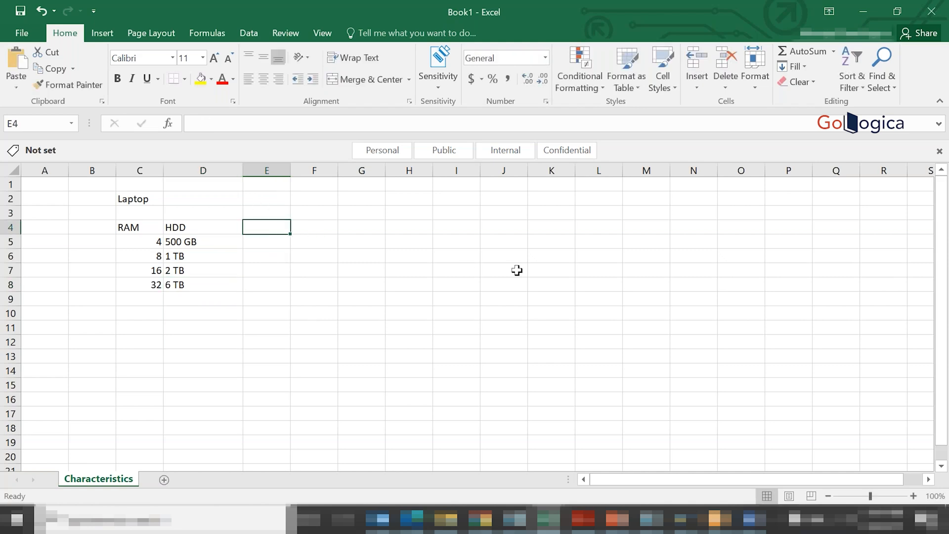
{"action": "type", "text": "OS"}
{"action": "key", "text": "Return"}
{"action": "type", "text": "Wi"}
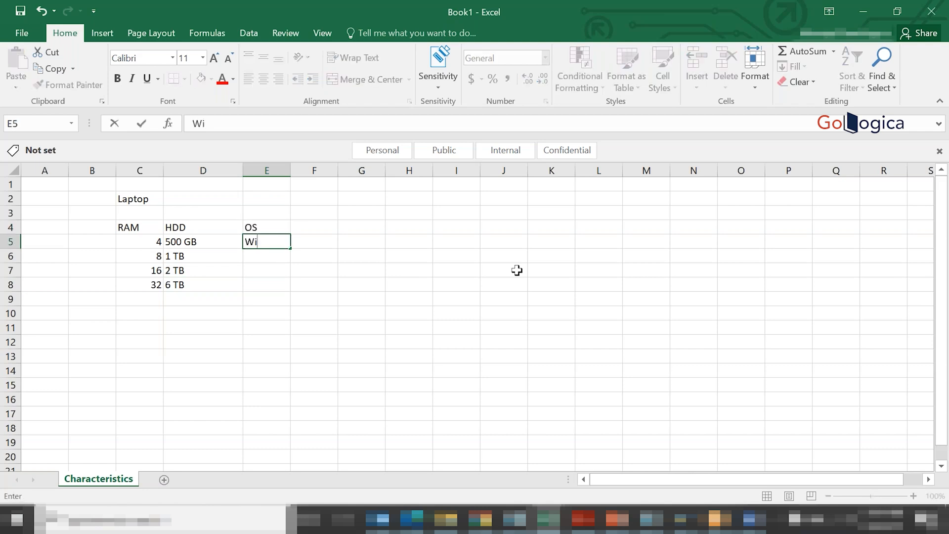
{"action": "type", "text": "ndows 10"}
{"action": "key", "text": "Return"}
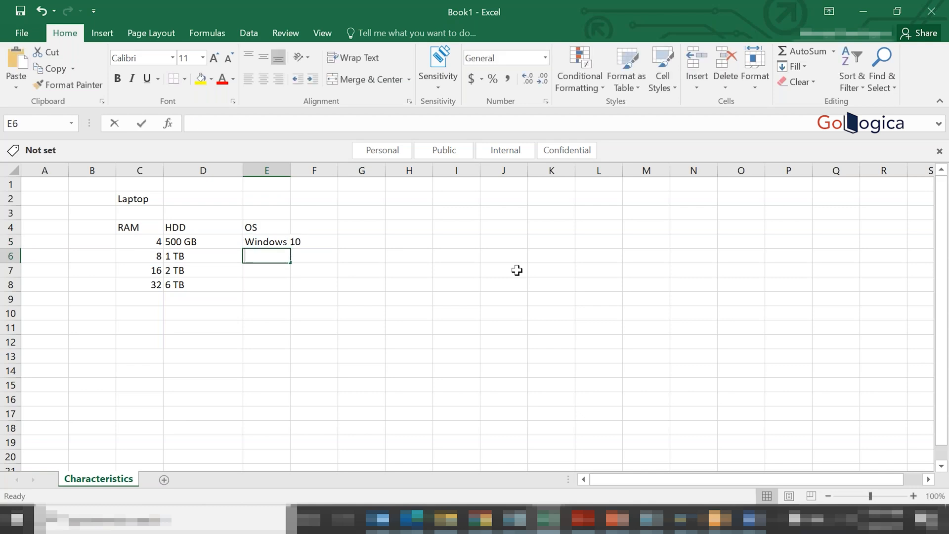
{"action": "type", "text": "Linux"}
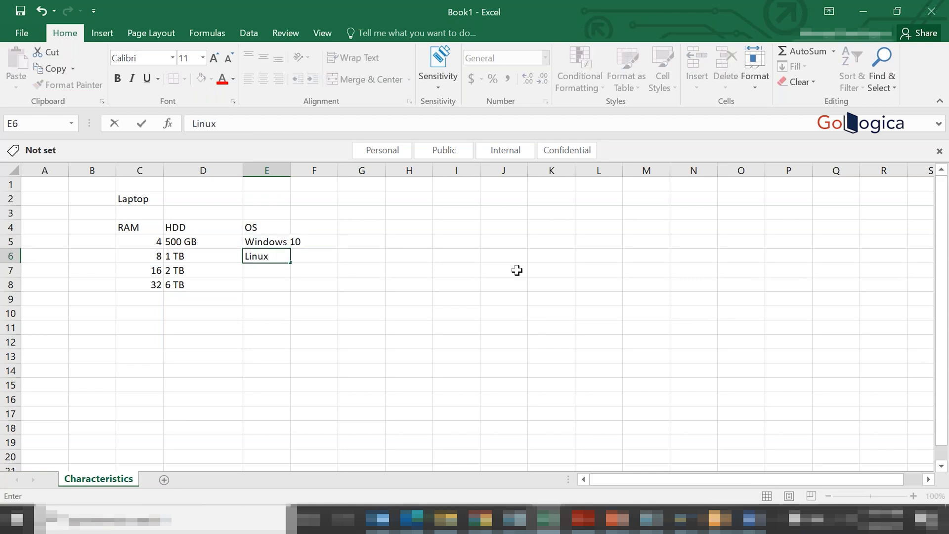
{"action": "key", "text": "Return"}
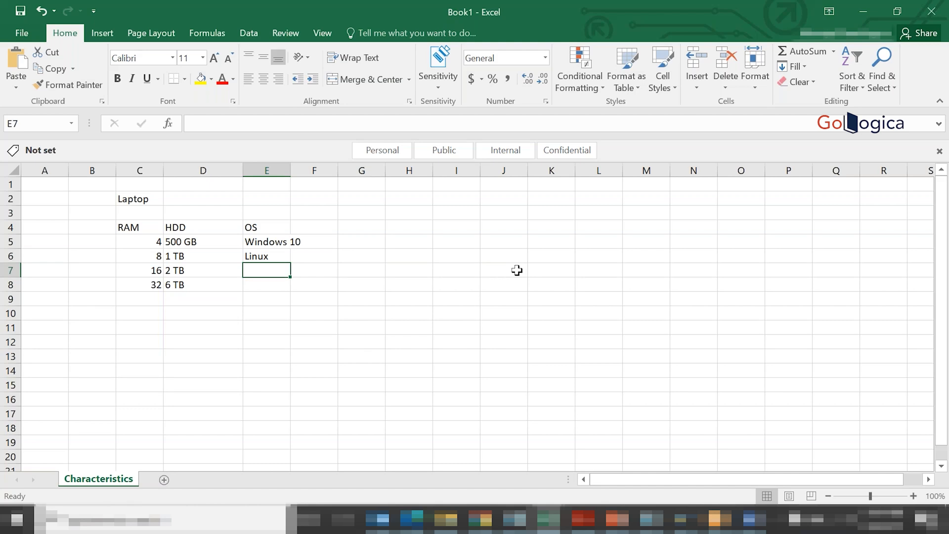
- Add the OS values Red Hat and Windows Server in E7 and E8, and fit column E's width to its contents
{"action": "type", "text": "Red H"}
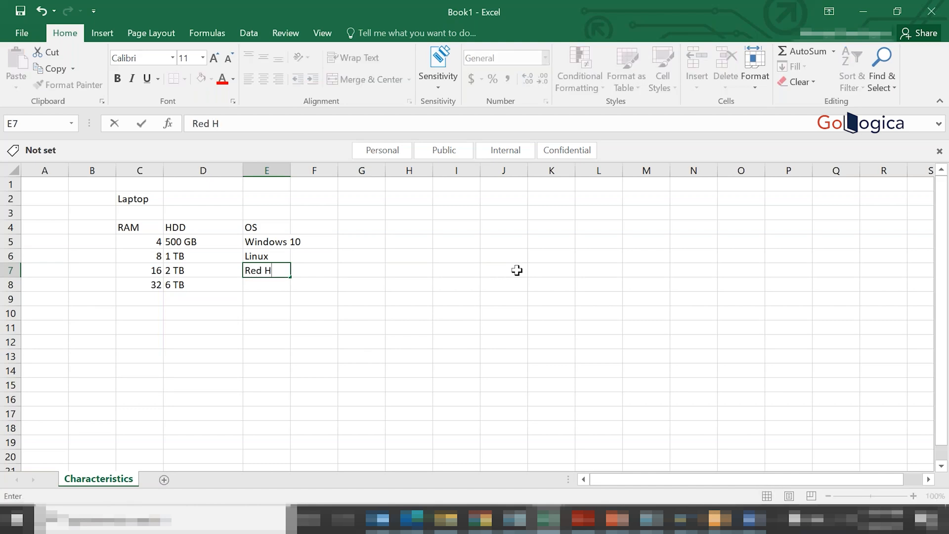
{"action": "type", "text": "at"}
{"action": "key", "text": "Return"}
{"action": "type", "text": "Windows "}
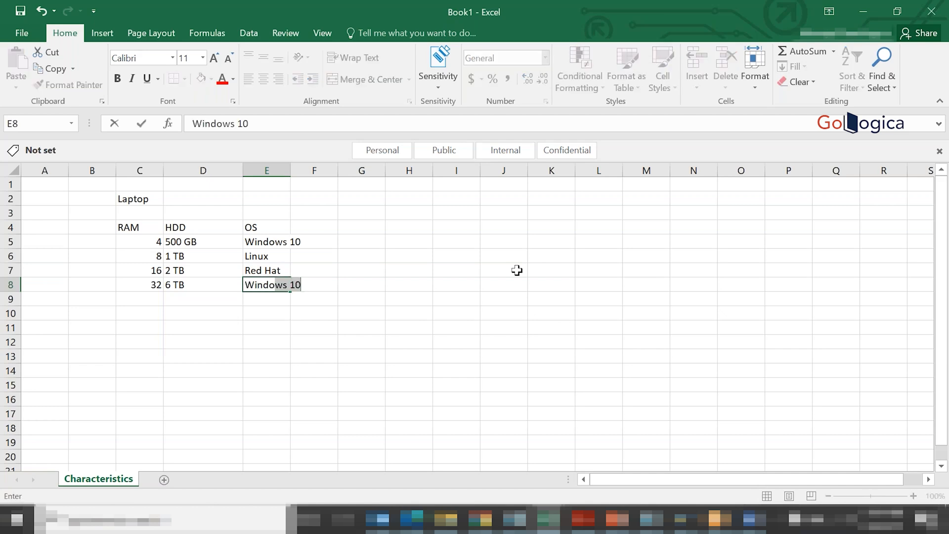
{"action": "type", "text": "Server"}
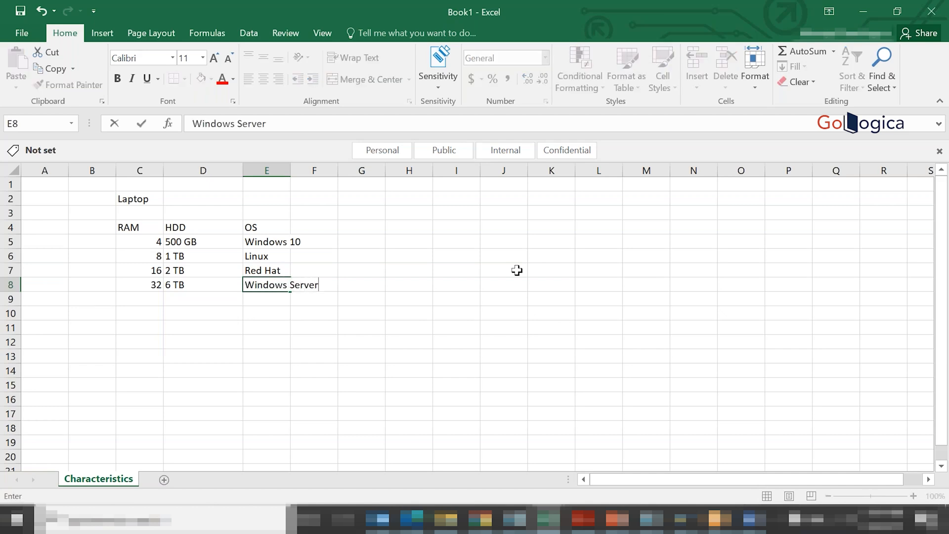
{"action": "key", "text": "Return"}
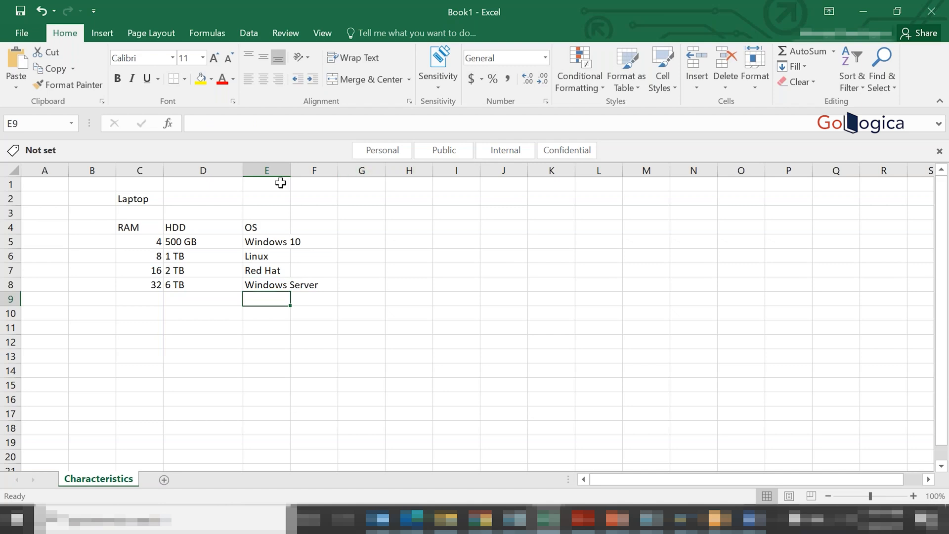
{"action": "double_click", "coordinate": [290, 170]}
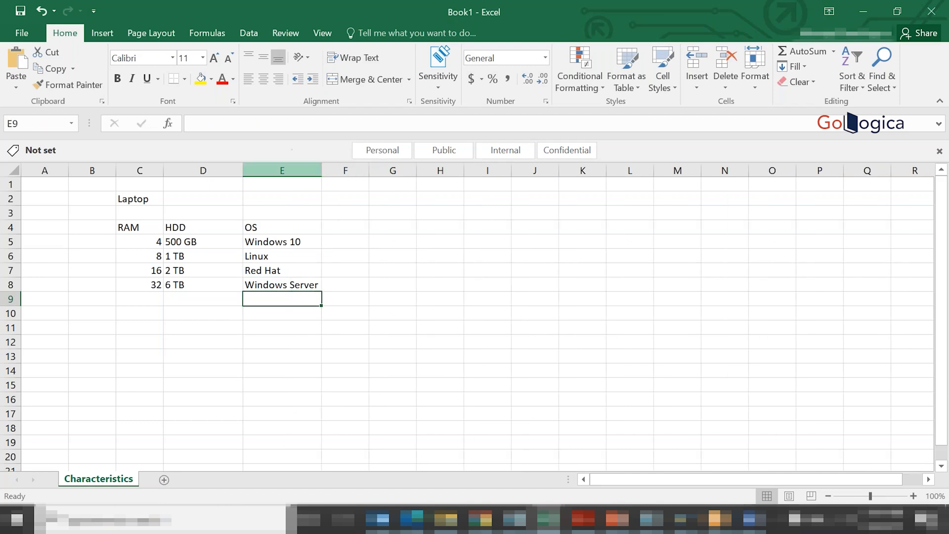
- Add the heading Colour in cell F4, correcting its spelling
{"action": "left_click", "coordinate": [336, 227]}
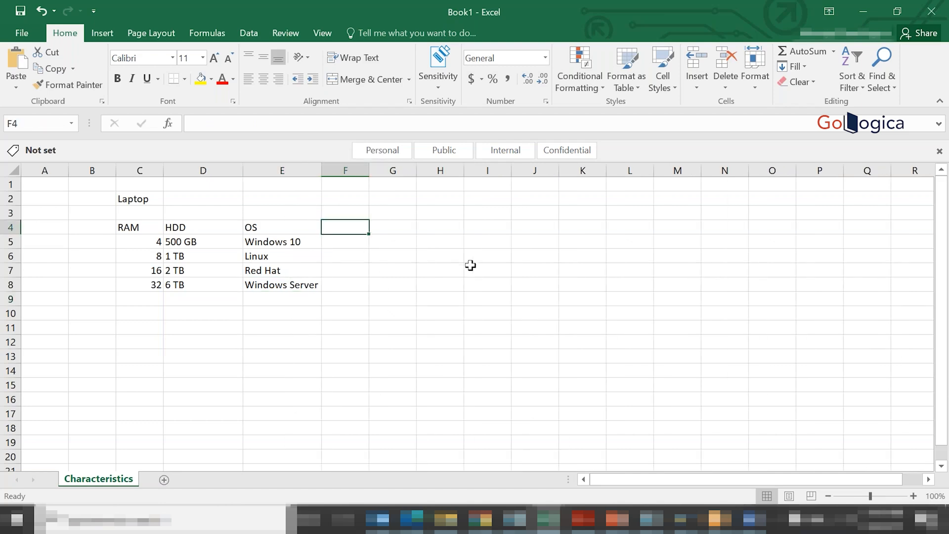
{"action": "type", "text": "Coluor"}
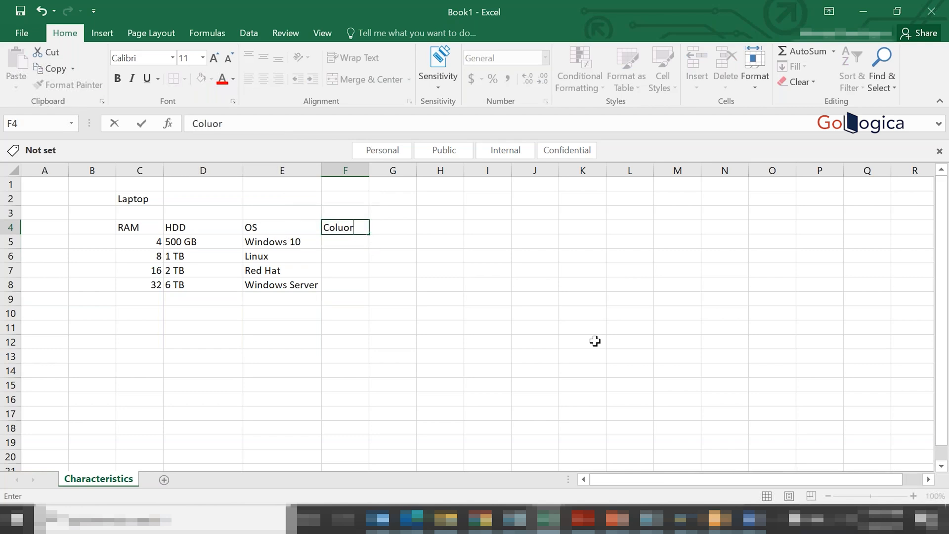
{"action": "key", "text": "Return"}
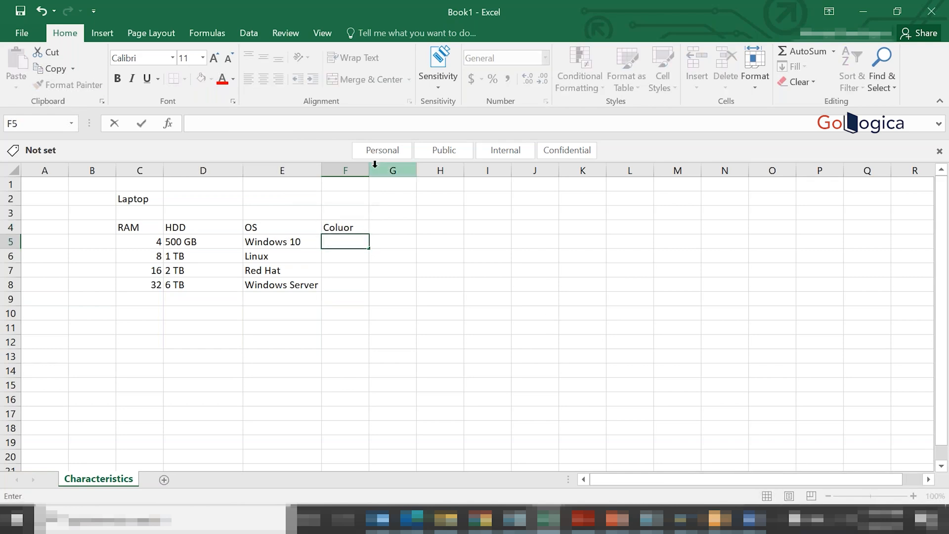
{"action": "double_click", "coordinate": [344, 228]}
{"action": "key", "text": "BackSpace"}
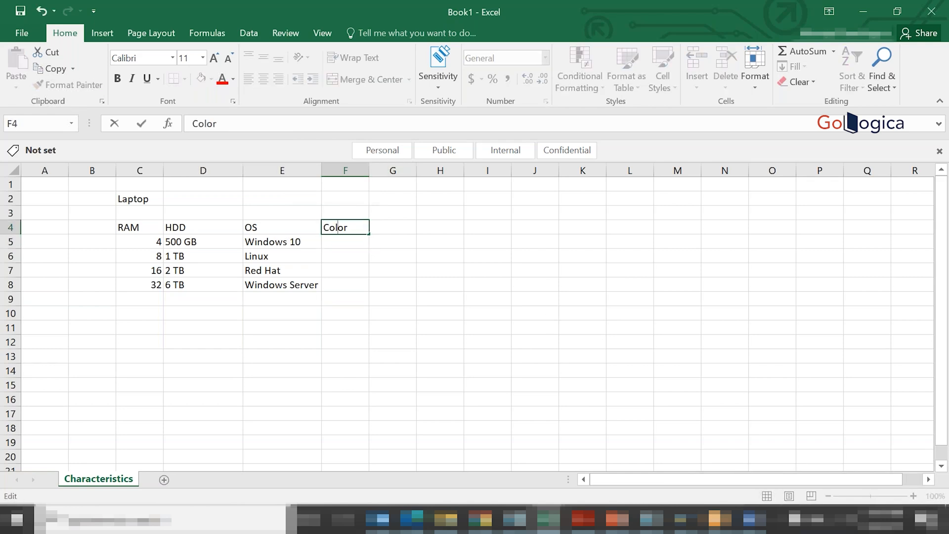
{"action": "type", "text": "u"}
- List the colour values Red, B;ack, Grey and White in cells F5 to F8
{"action": "left_click", "coordinate": [362, 242]}
{"action": "type", "text": "Red"}
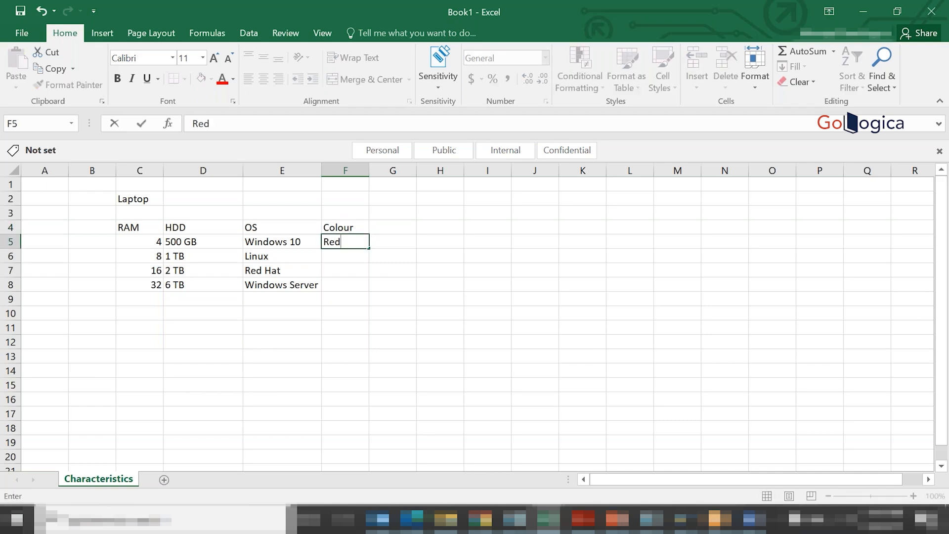
{"action": "key", "text": "Return"}
{"action": "type", "text": "B;ack"}
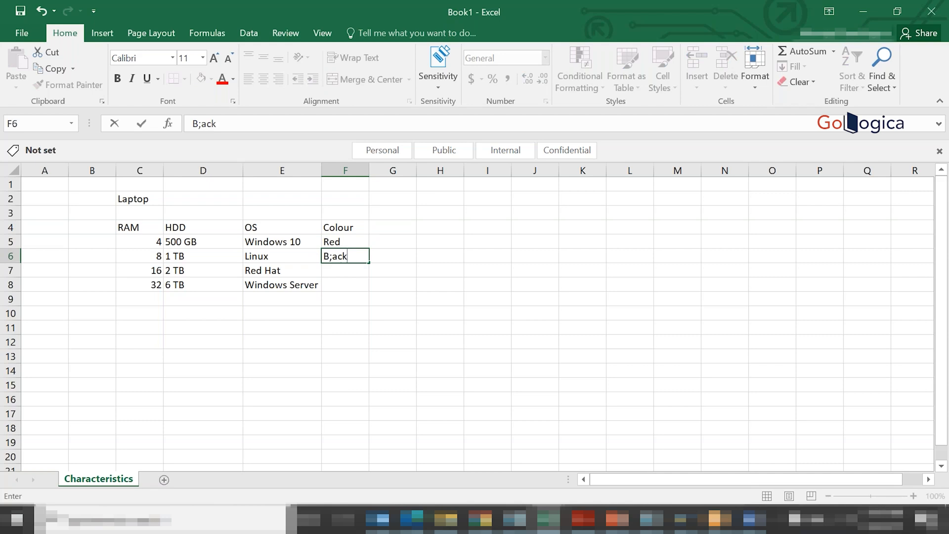
{"action": "key", "text": "Return"}
{"action": "type", "text": "Greay"}
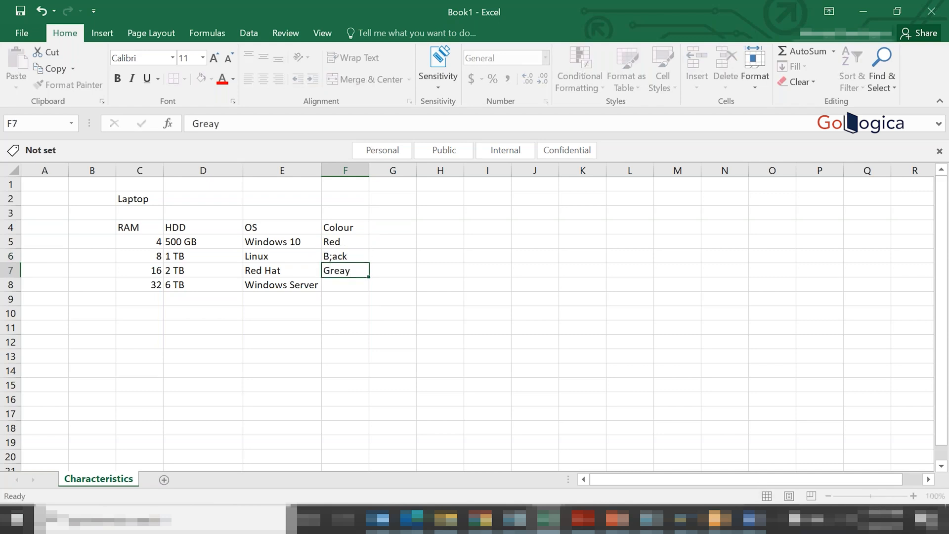
{"action": "key", "text": "Return"}
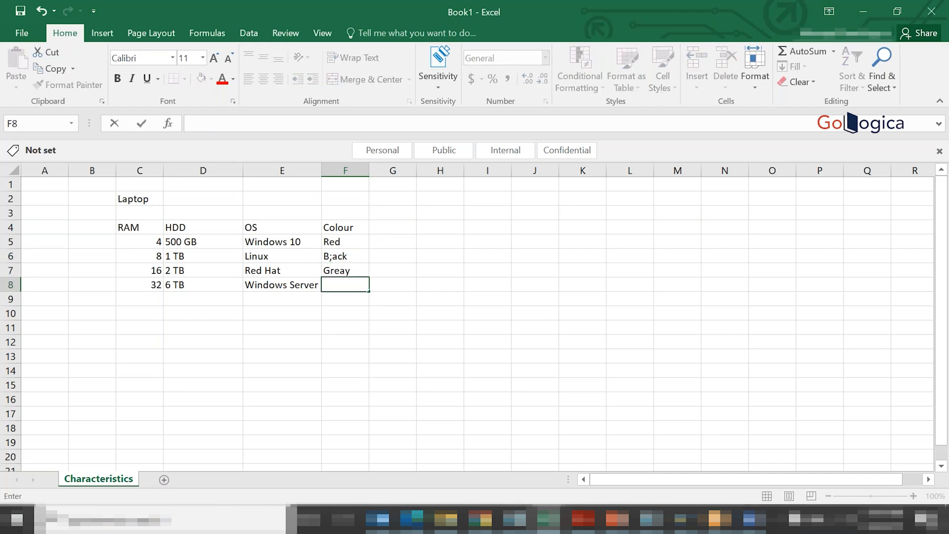
{"action": "type", "text": "White"}
{"action": "double_click", "coordinate": [347, 271]}
{"action": "key", "text": "BackSpace"}
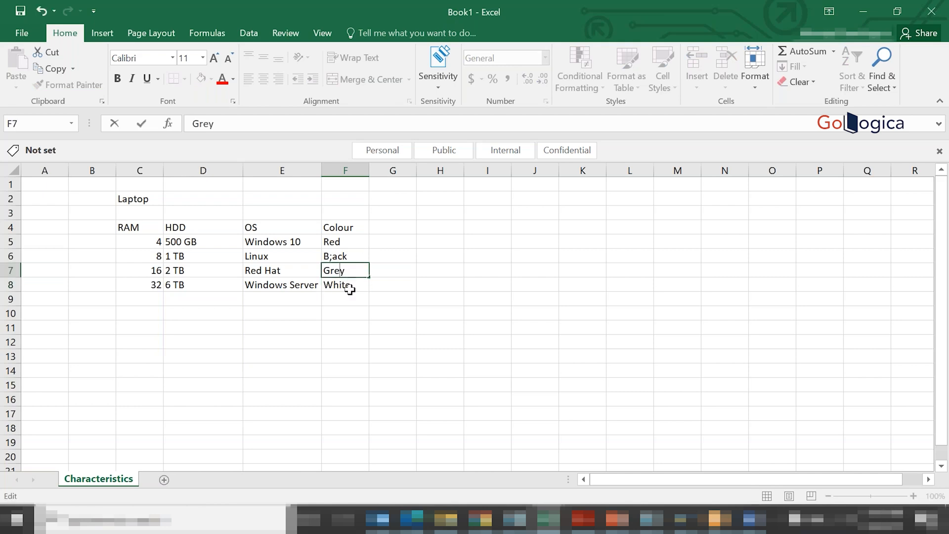
{"action": "left_click", "coordinate": [354, 302]}
- Add the heading Screen Size in cell G4 with 12 Inches as its first value in G5
{"action": "left_click", "coordinate": [392, 226]}
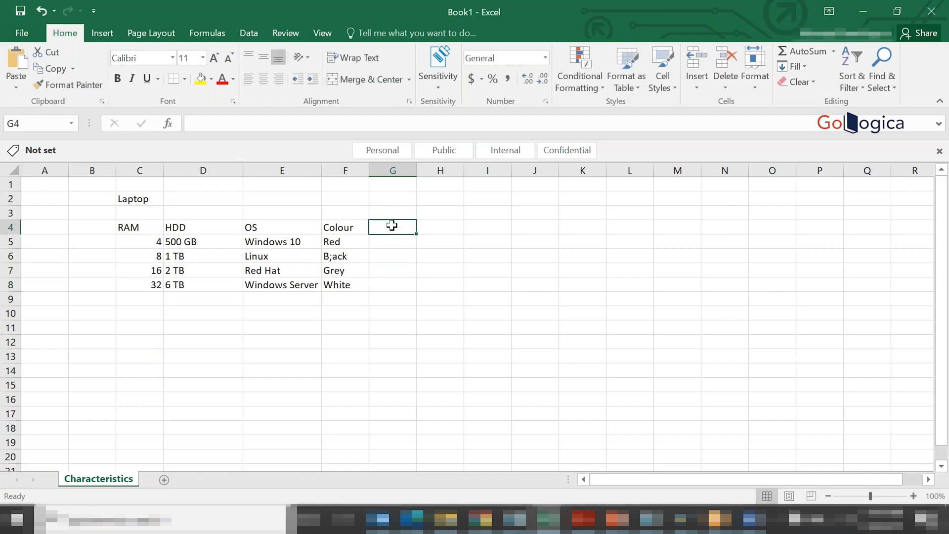
{"action": "type", "text": "Screen Size"}
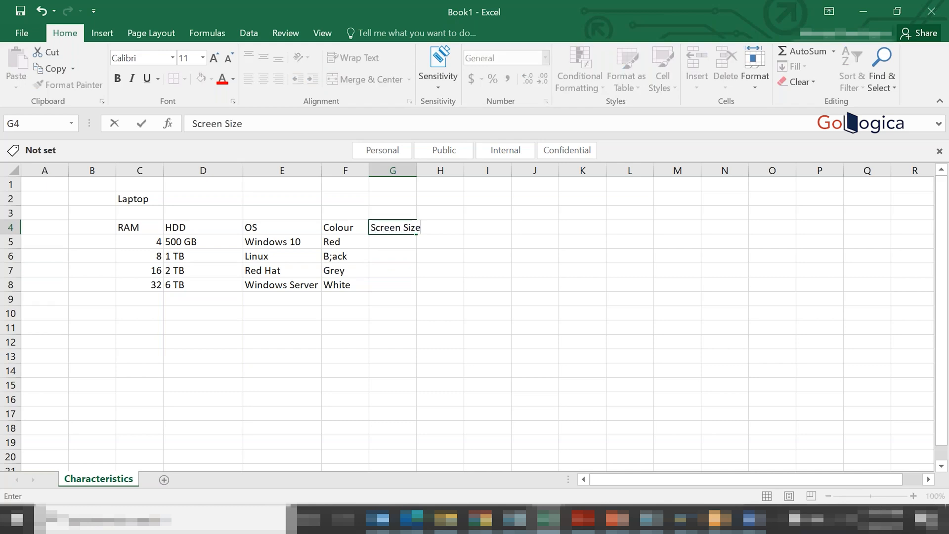
{"action": "key", "text": "Return"}
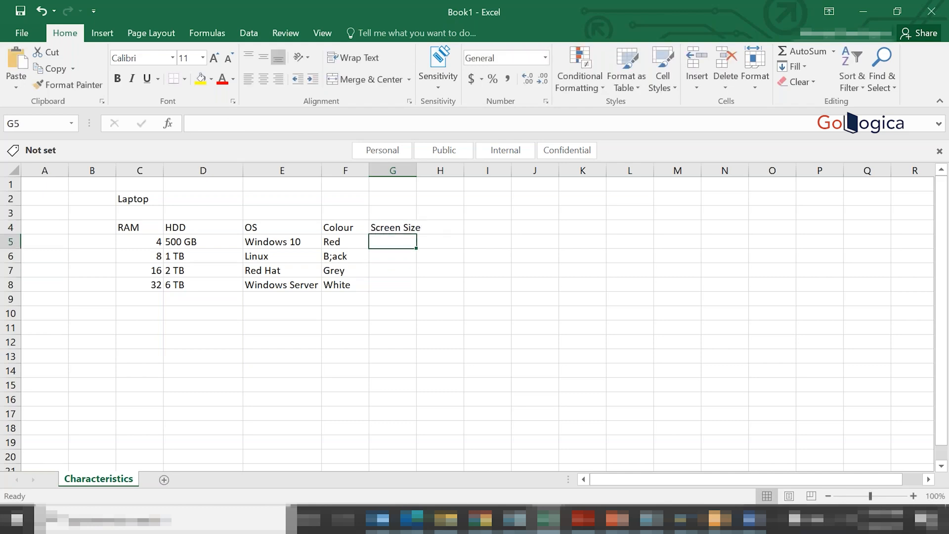
{"action": "type", "text": "12"}
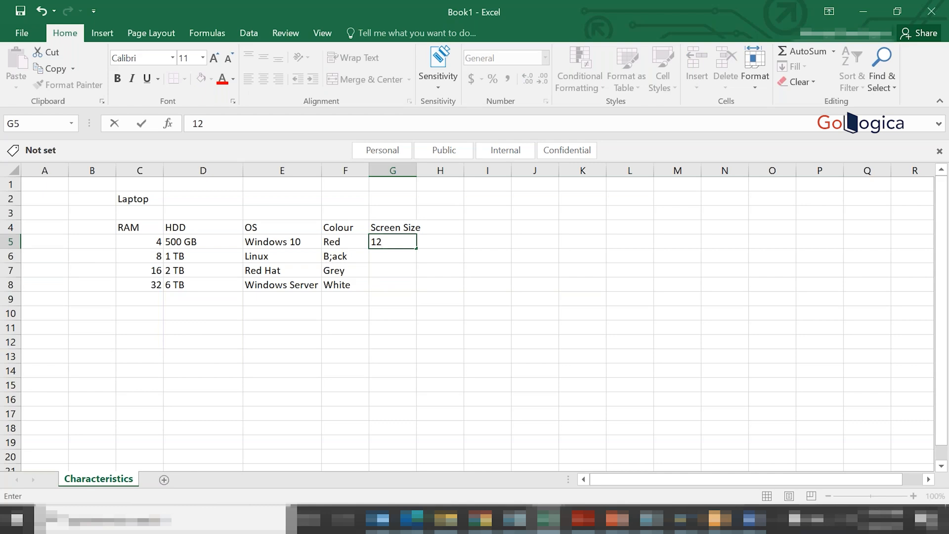
{"action": "type", "text": " Inchje"}
{"action": "key", "text": "BackSpace"}
{"action": "key", "text": "BackSpace"}
{"action": "type", "text": "es"}
{"action": "key", "text": "Return"}
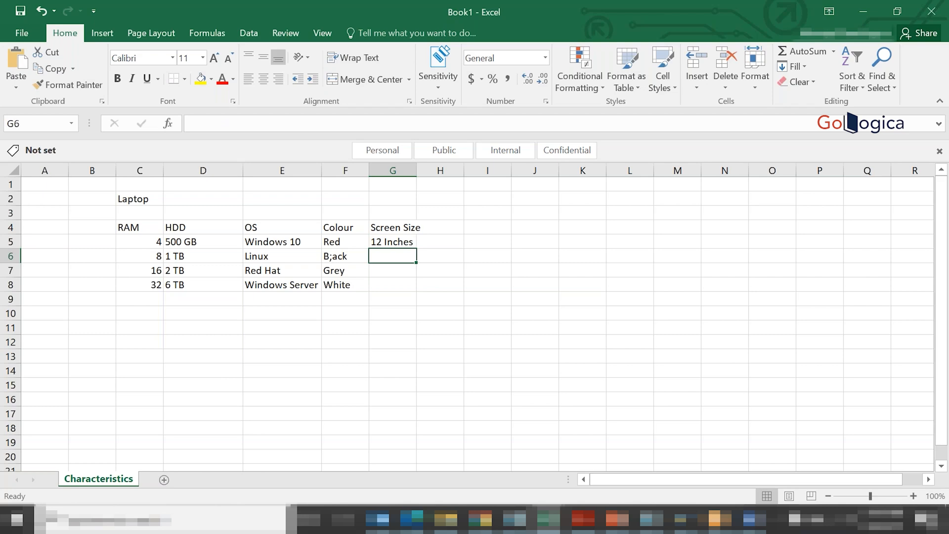
- Add the screen sizes 14 Inches and 15.4 Inches in G6 and G7, and fit column G's width to its contents
{"action": "type", "text": "14 I"}
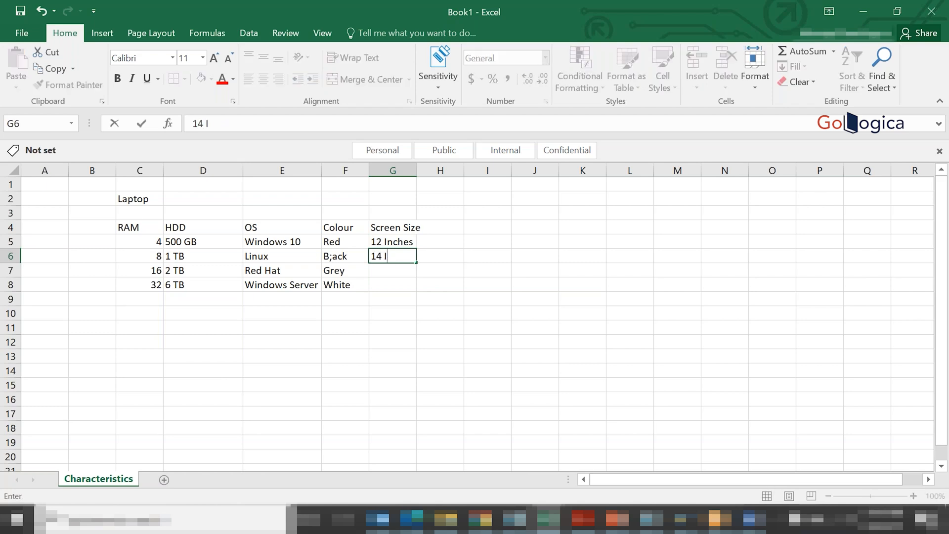
{"action": "type", "text": "nches"}
{"action": "key", "text": "Return"}
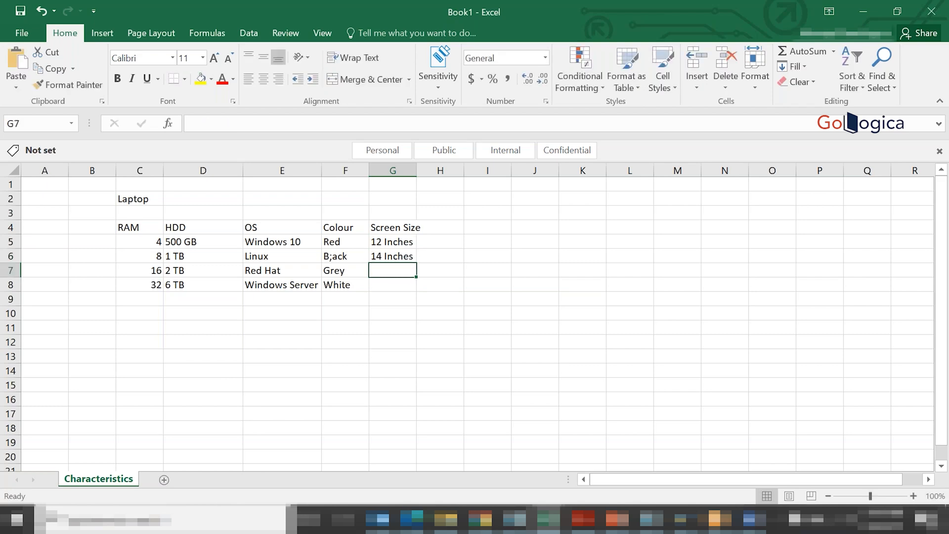
{"action": "type", "text": "15."}
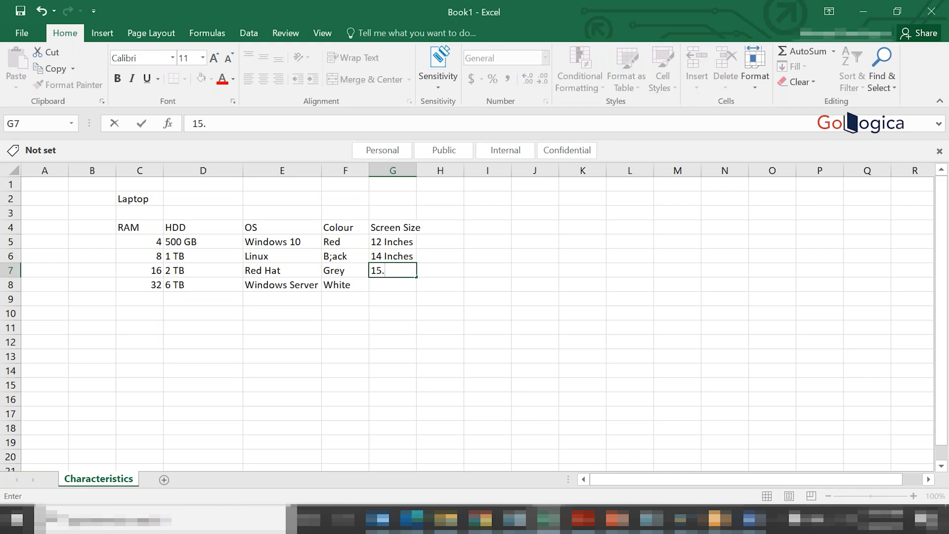
{"action": "type", "text": "4 Inches"}
{"action": "key", "text": "ctrl+Return"}
{"action": "key", "text": "Return"}
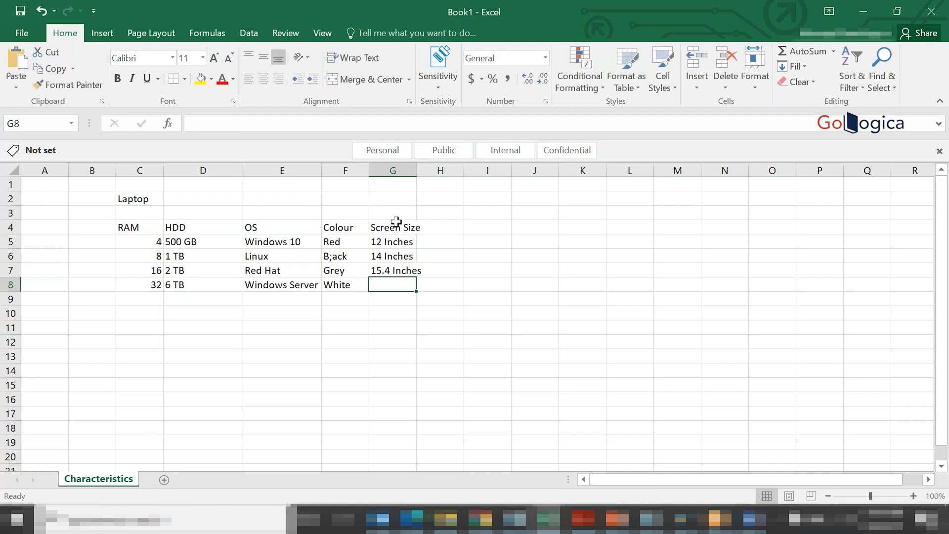
{"action": "double_click", "coordinate": [418, 167]}
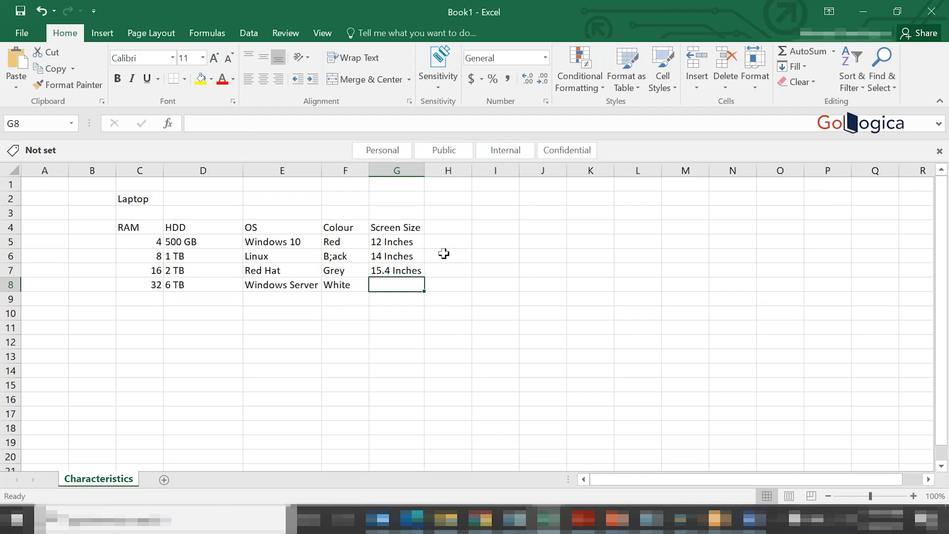
- Add the heading KeyBoard in cell H4 with Std English as its first value in H5
{"action": "left_click", "coordinate": [443, 227]}
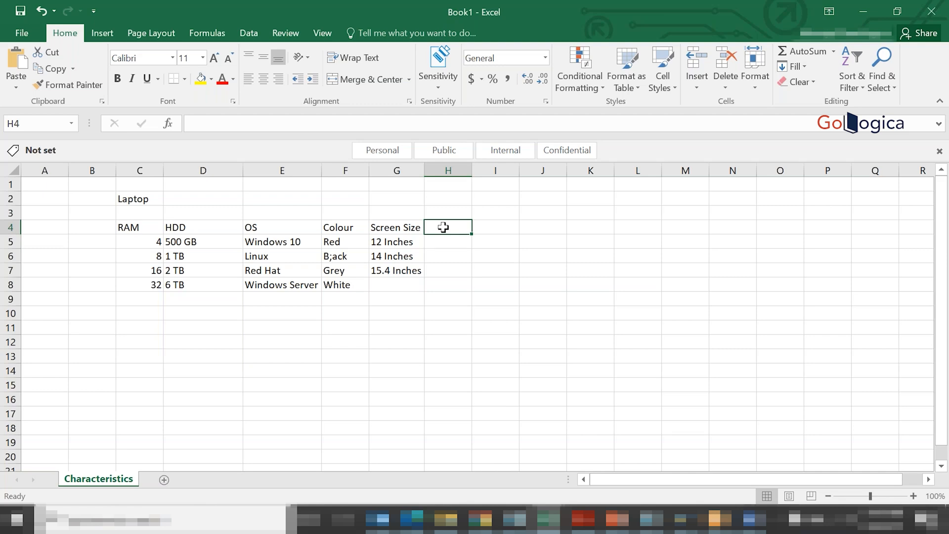
{"action": "type", "text": "Key"}
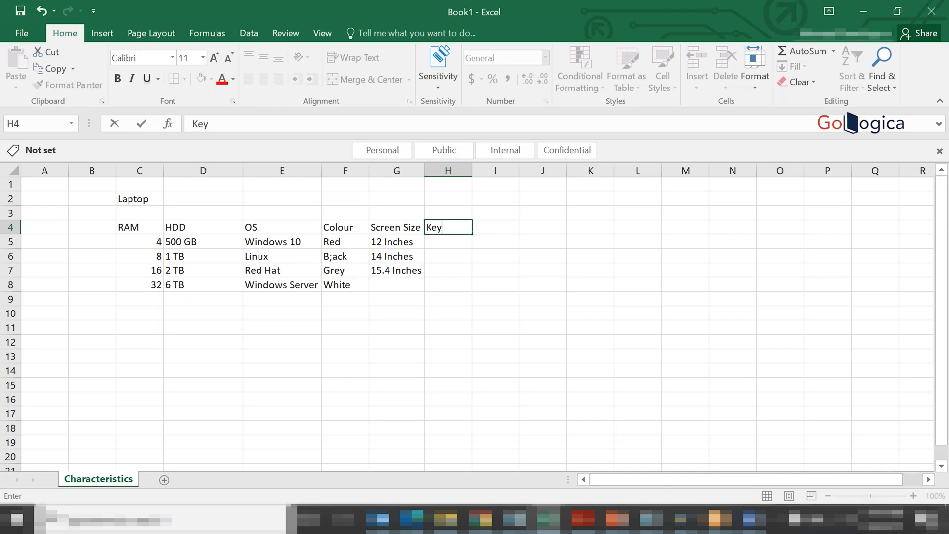
{"action": "type", "text": "Board"}
{"action": "key", "text": "Return"}
{"action": "type", "text": "Sta"}
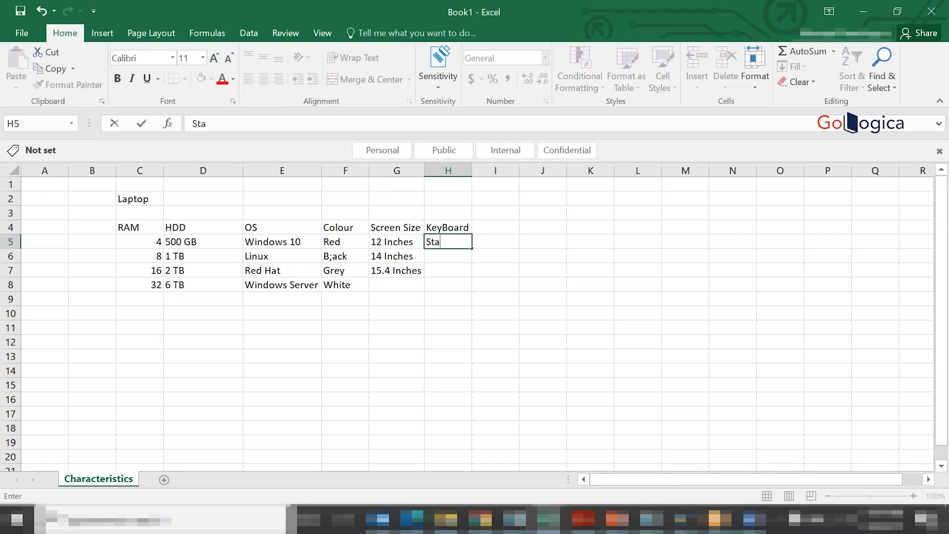
{"action": "key", "text": "BackSpace"}
{"action": "type", "text": "d English"}
{"action": "key", "text": "Return"}
- List the keyboard values Fremch, German and Chines in cells H6 to H8
{"action": "type", "text": "Fremch"}
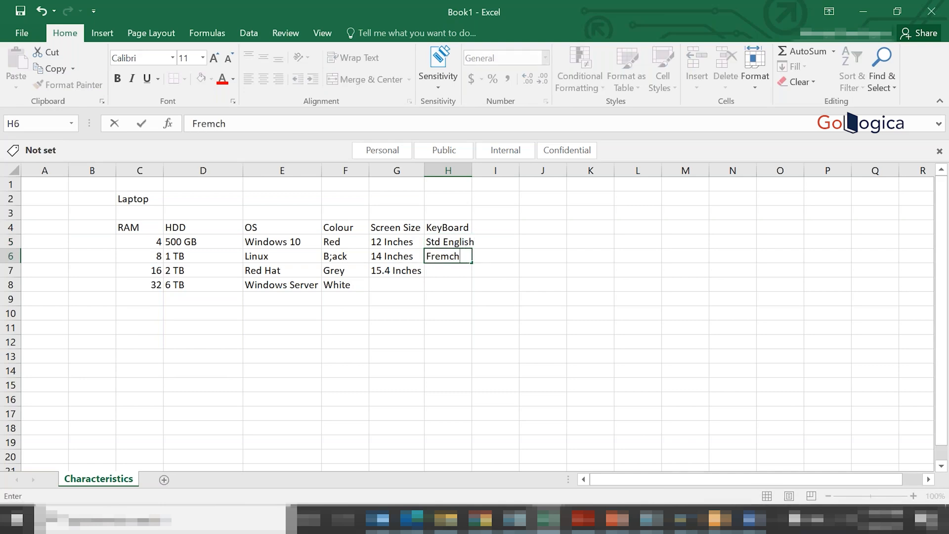
{"action": "key", "text": "Return"}
{"action": "type", "text": "German"}
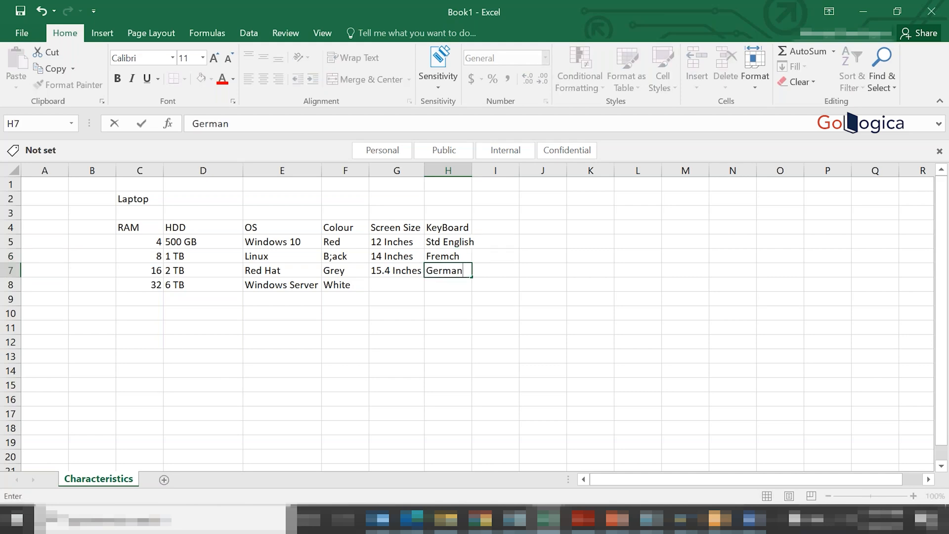
{"action": "key", "text": "Return"}
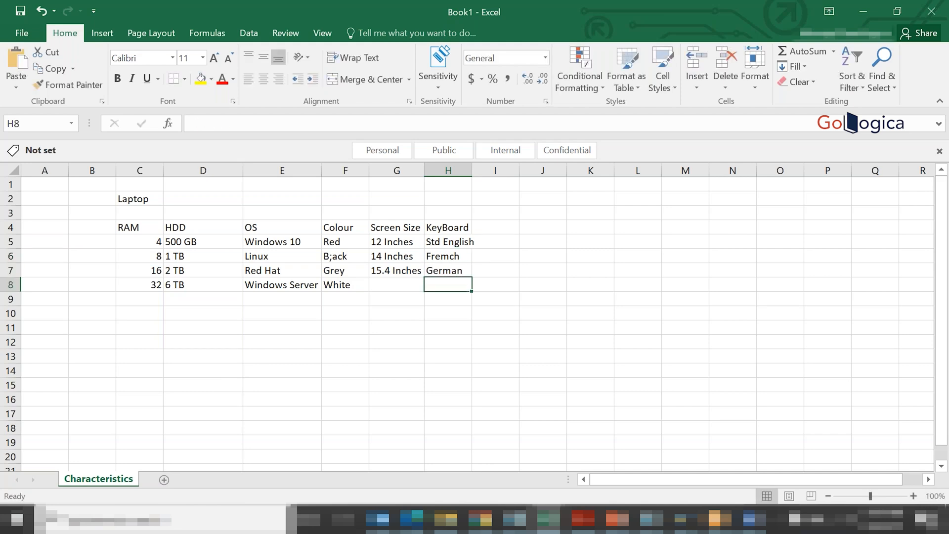
{"action": "type", "text": "Chines"}
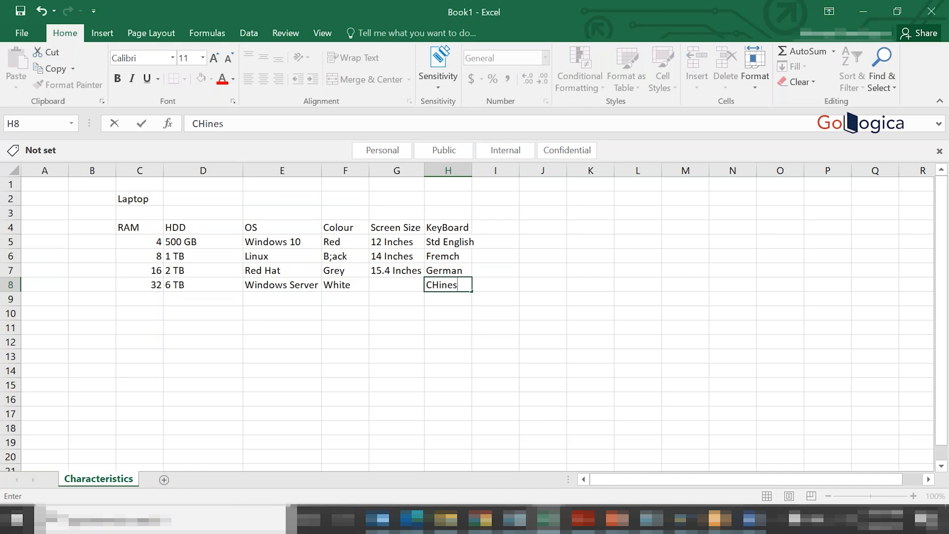
{"action": "key", "text": "Return"}
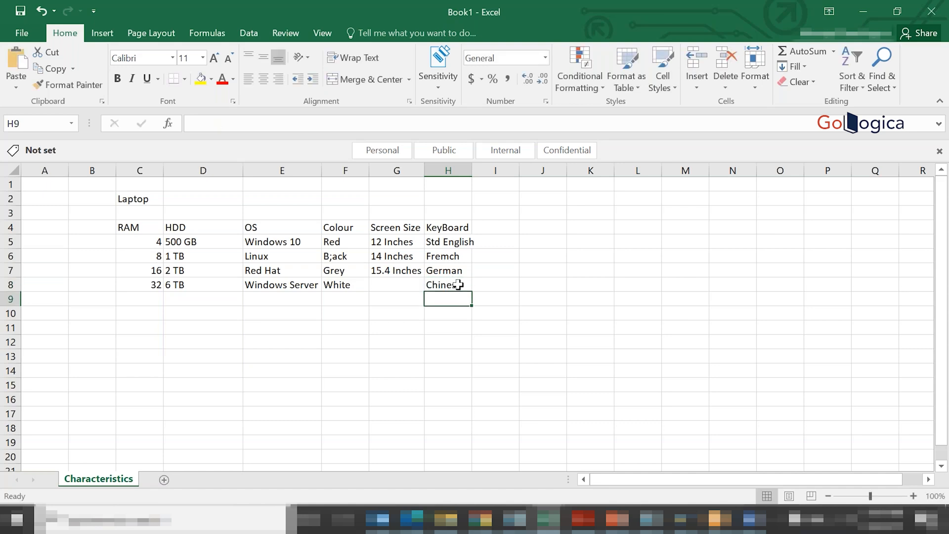
- Correct the spelling of the keyboard values to Chinese in H8 and French in H6
{"action": "type", "text": "e"}
{"action": "key", "text": "Escape"}
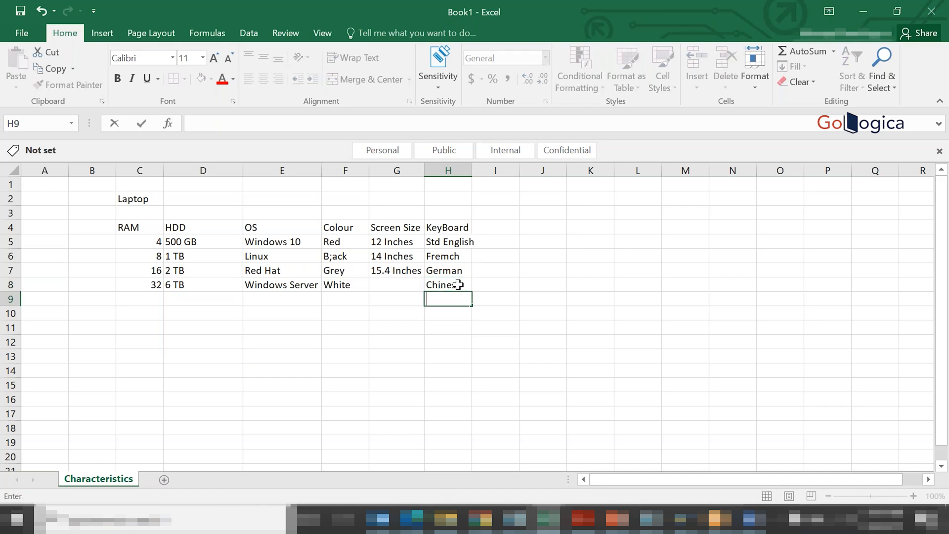
{"action": "double_click", "coordinate": [458, 285]}
{"action": "type", "text": "e"}
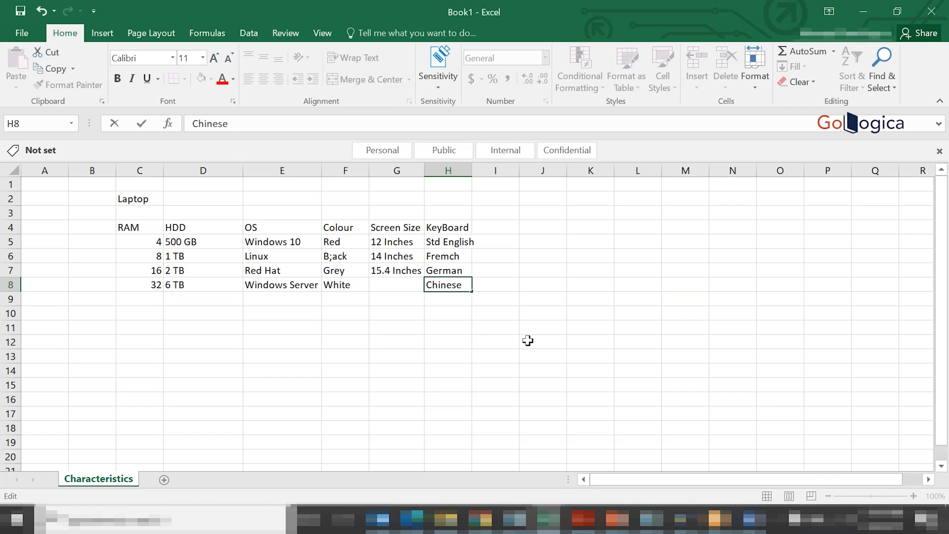
{"action": "double_click", "coordinate": [450, 257]}
{"action": "key", "text": "BackSpace"}
{"action": "type", "text": "n"}
{"action": "left_click", "coordinate": [458, 313]}
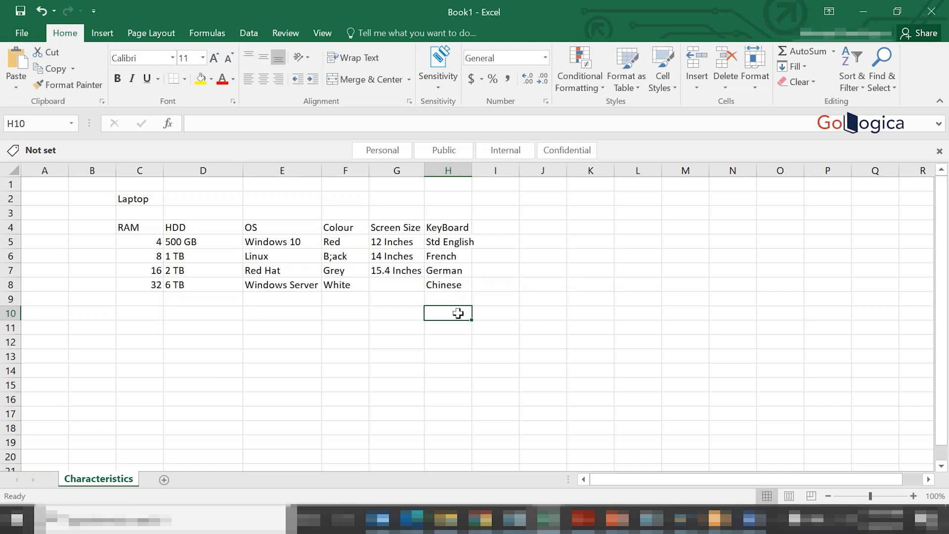
- Make the characteristic headings in C4 to H4, from RAM to KeyBoard, bold
{"action": "left_click_drag", "start_coordinate": [127, 225], "coordinate": [455, 229]}
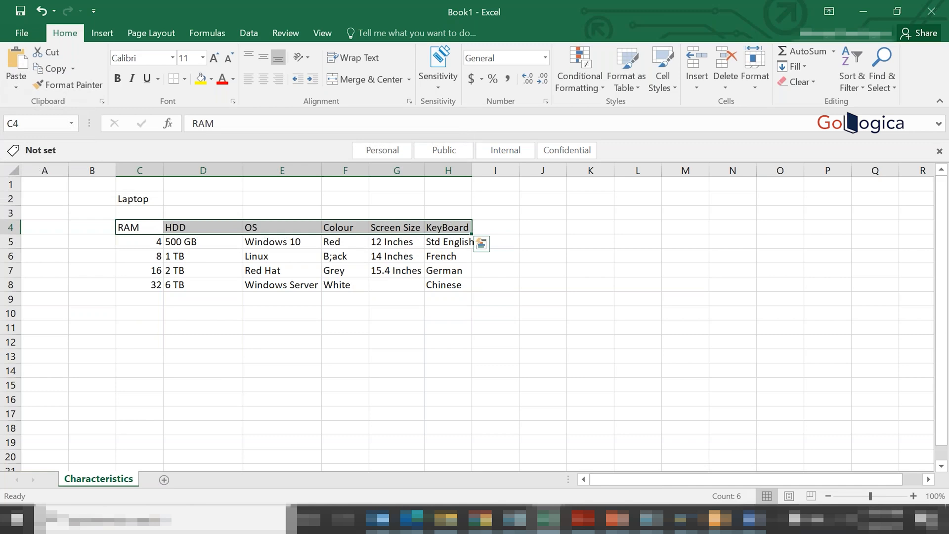
{"action": "key", "text": "ctrl+b"}
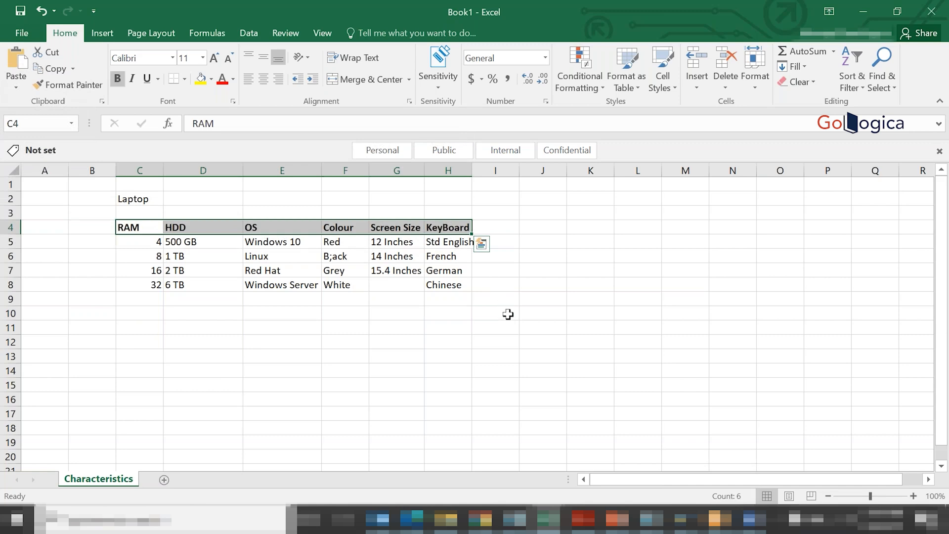
{"action": "left_click", "coordinate": [473, 385]}
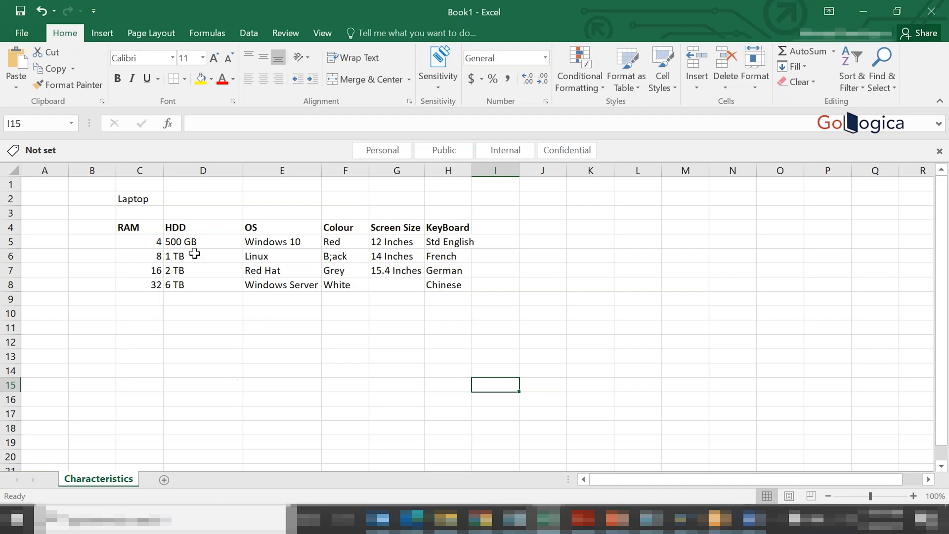
- Correct the colour value in cell F6 to Black
{"action": "double_click", "coordinate": [331, 256]}
{"action": "key", "text": "BackSpace"}
{"action": "type", "text": "l"}
{"action": "key", "text": "Return"}
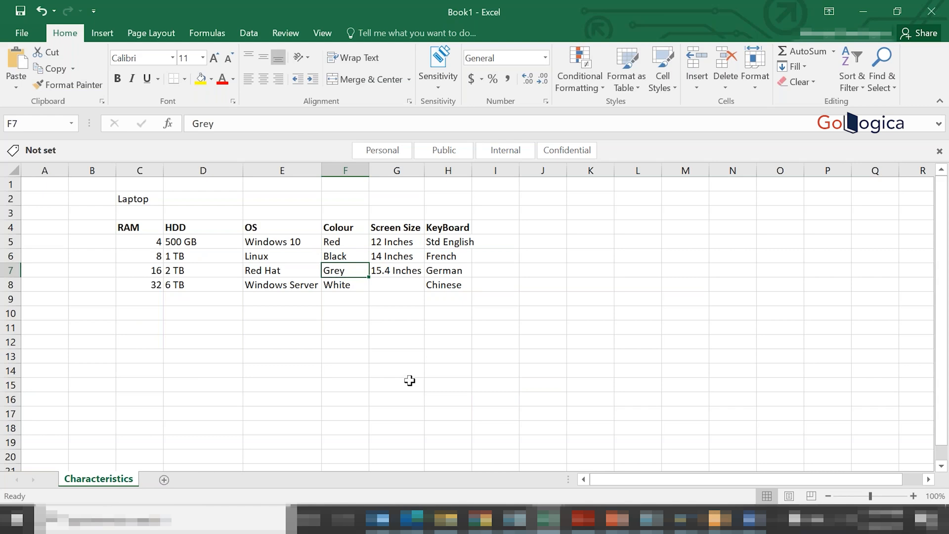
{"action": "left_click", "coordinate": [556, 315]}
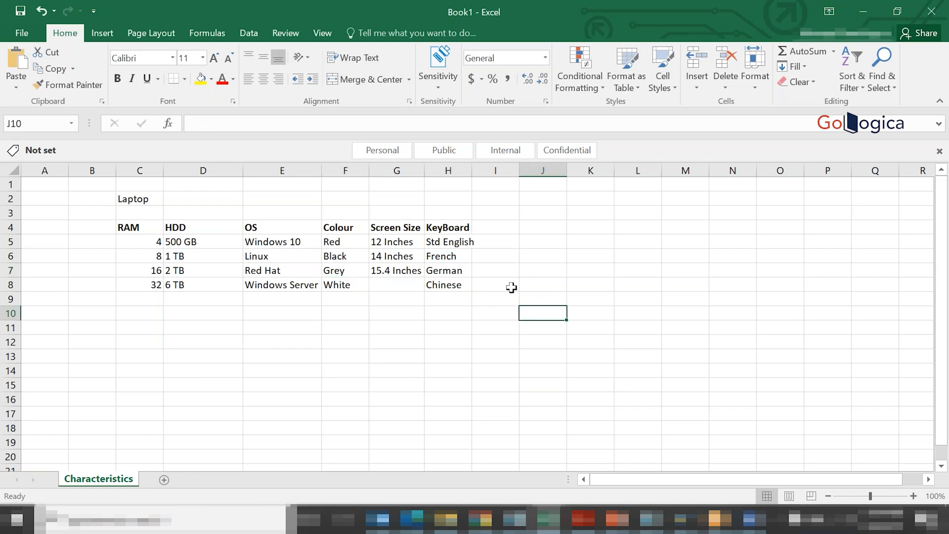
- Fit column H's width to its contents and apply all borders to the range C4:H11
{"action": "double_click", "coordinate": [472, 170]}
{"action": "left_click_drag", "start_coordinate": [129, 227], "coordinate": [470, 324]}
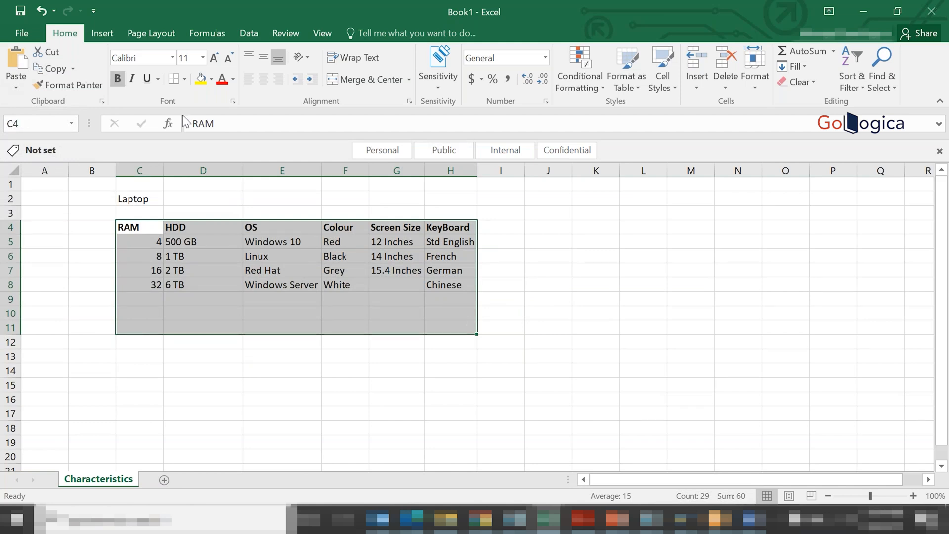
{"action": "left_click", "coordinate": [185, 79]}
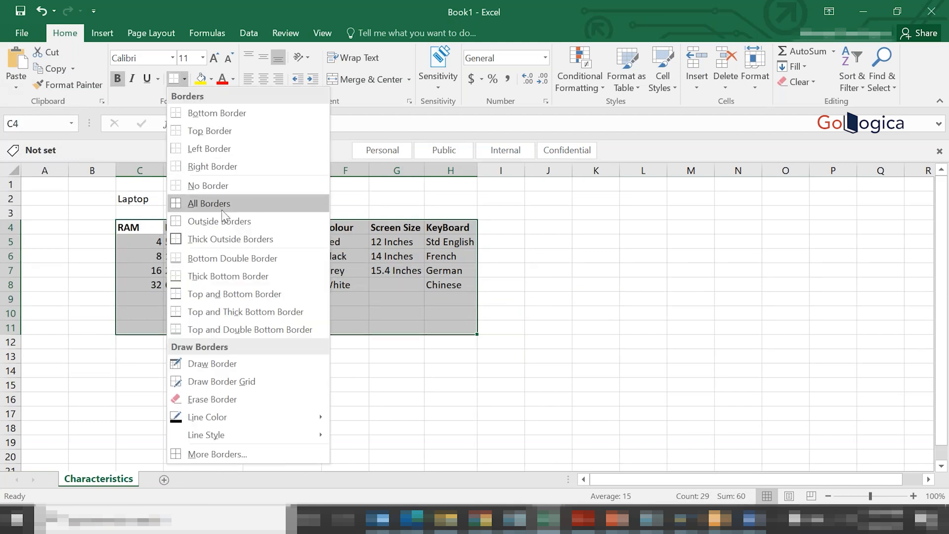
{"action": "left_click", "coordinate": [205, 205]}
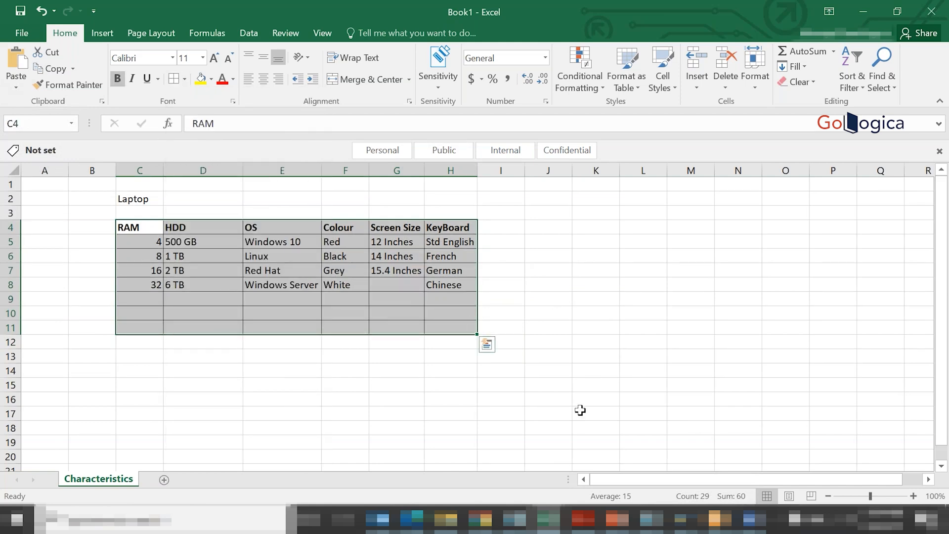
{"action": "left_click", "coordinate": [579, 410]}
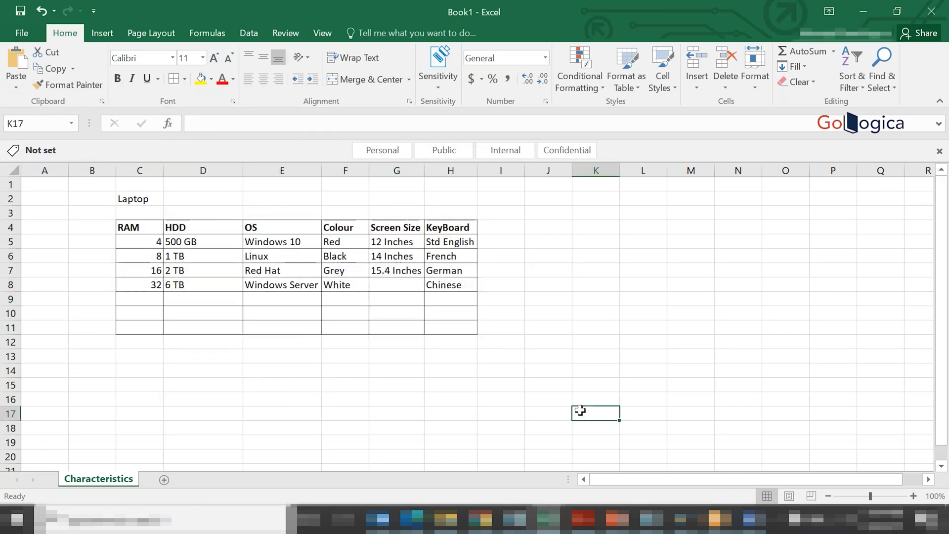
- Calculate the number of laptop combinations in cell E14 with the formula =4*4*4*3*4
{"action": "left_click", "coordinate": [269, 371]}
{"action": "type", "text": "="}
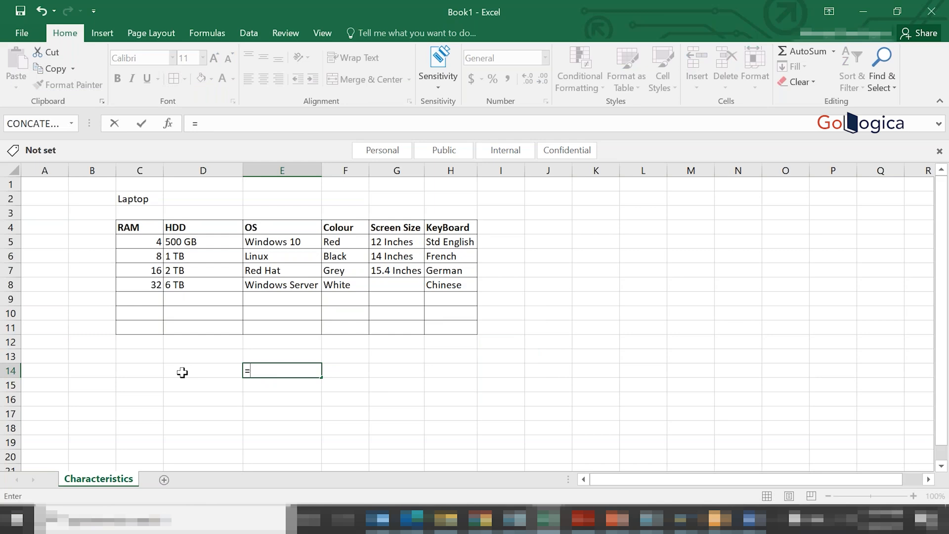
{"action": "type", "text": "4*4*4*3*4"}
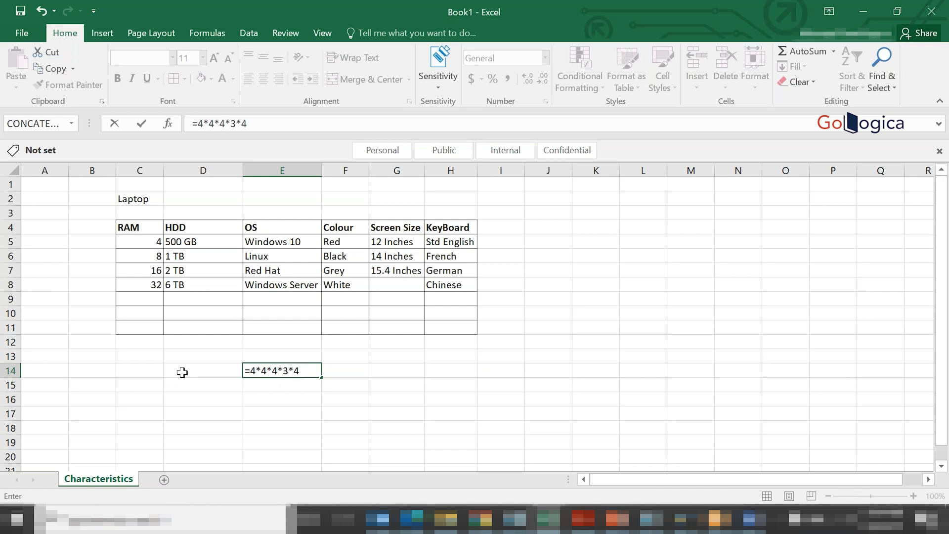
{"action": "key", "text": "Return"}
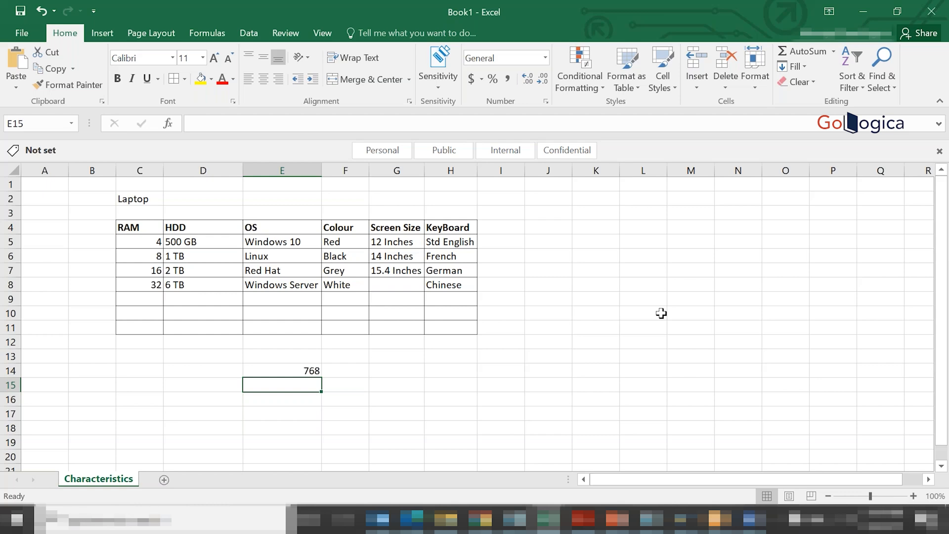
- Add the heading Latop in cell K4 and copy the RAM values from C5:C8 into the cells below it
{"action": "left_click", "coordinate": [594, 228]}
{"action": "type", "text": "Latop"}
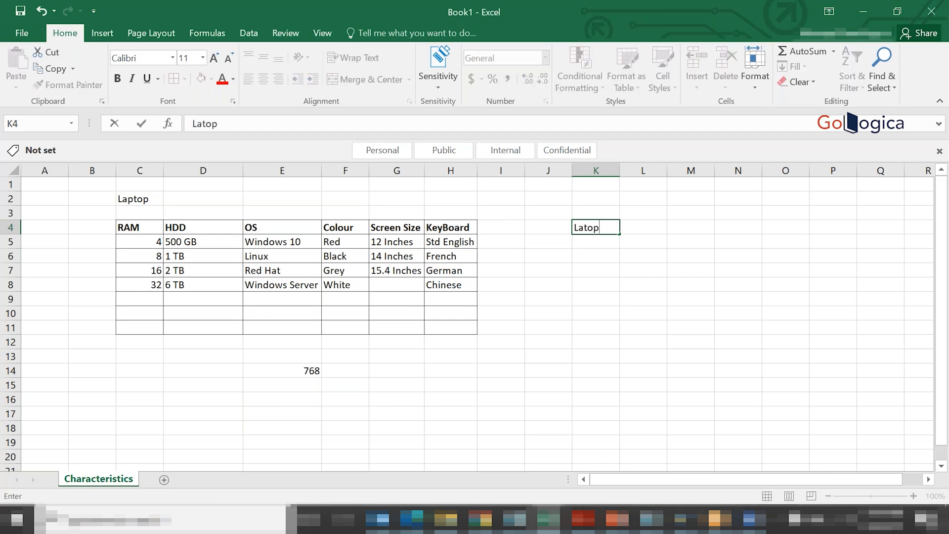
{"action": "key", "text": "Return"}
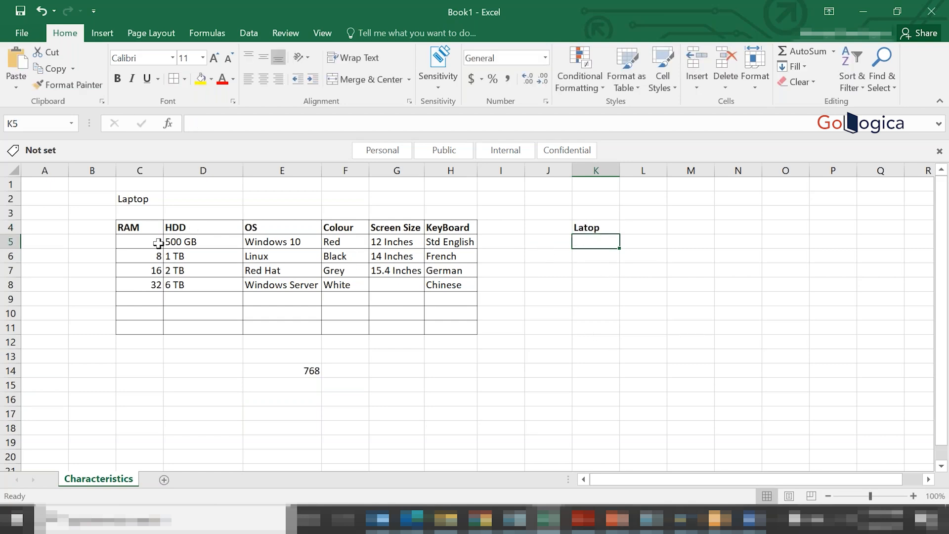
{"action": "left_click_drag", "start_coordinate": [153, 242], "coordinate": [153, 285]}
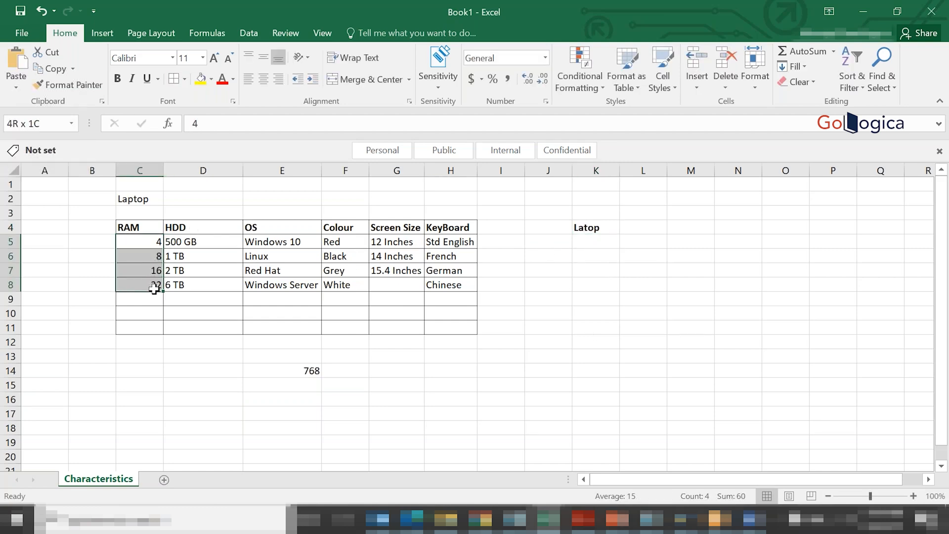
{"action": "key", "text": "ctrl+c"}
{"action": "left_click", "coordinate": [598, 242]}
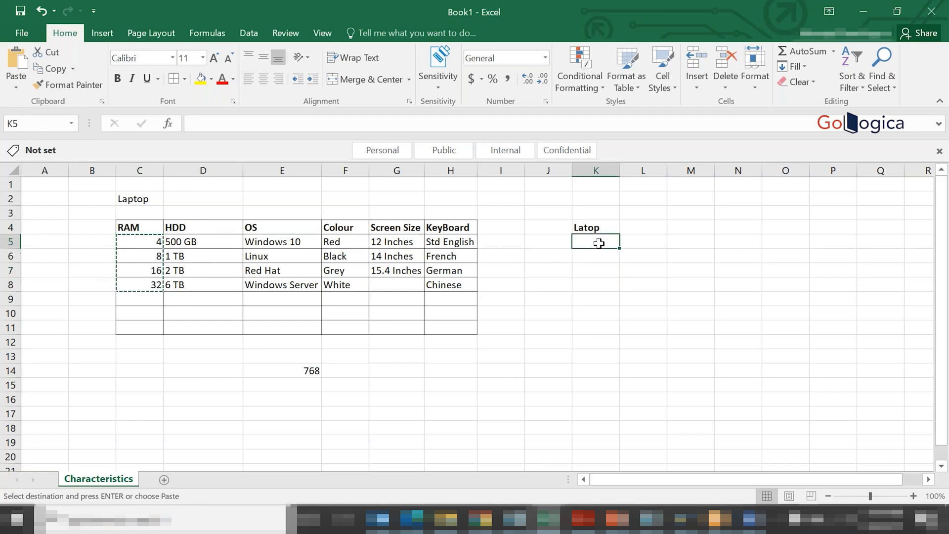
{"action": "key", "text": "Return"}
- Copy the HDD values from D5:D9 into column K starting at K9, below the RAM values
{"action": "left_click_drag", "start_coordinate": [178, 242], "coordinate": [186, 297]}
{"action": "key", "text": "ctrl+c"}
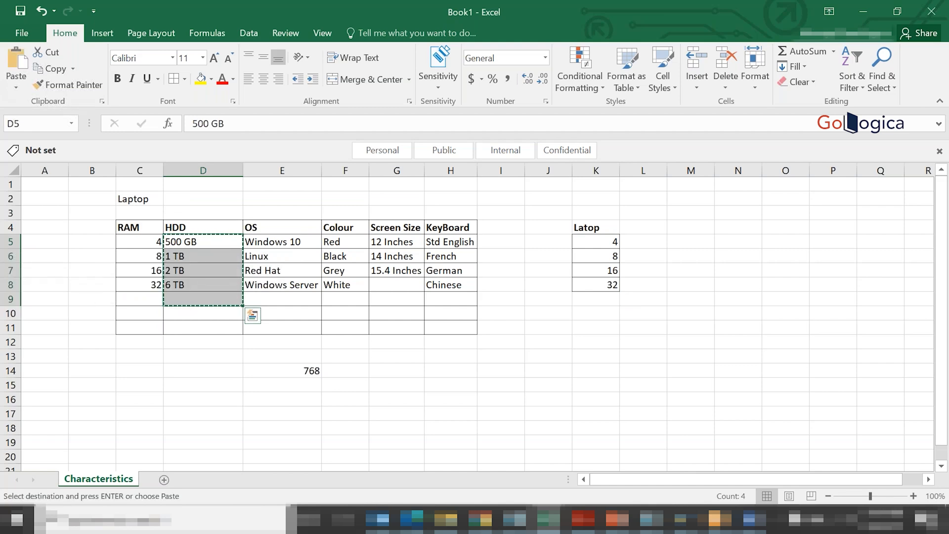
{"action": "left_click", "coordinate": [606, 298]}
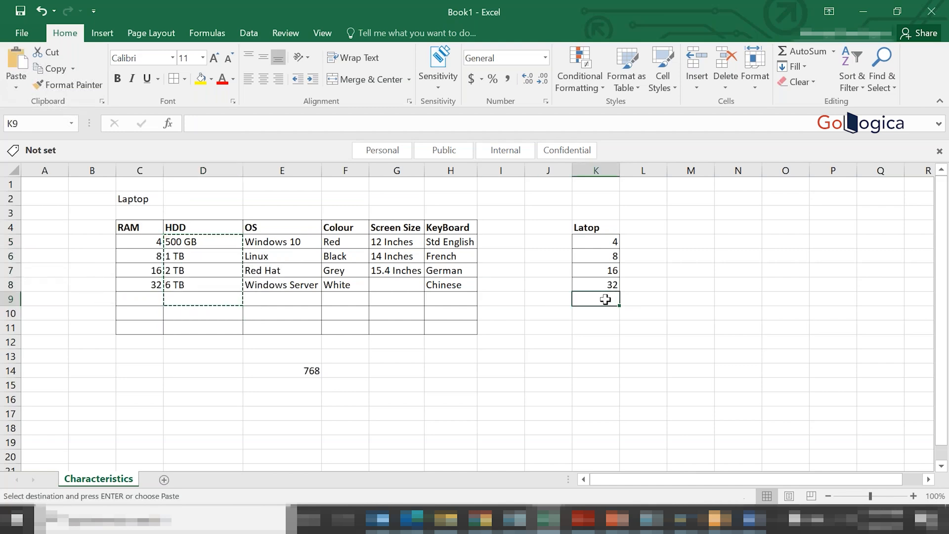
{"action": "key", "text": "Return"}
- Copy the OS values from E5:E8 into column K starting at K14
{"action": "left_click_drag", "start_coordinate": [270, 243], "coordinate": [275, 287]}
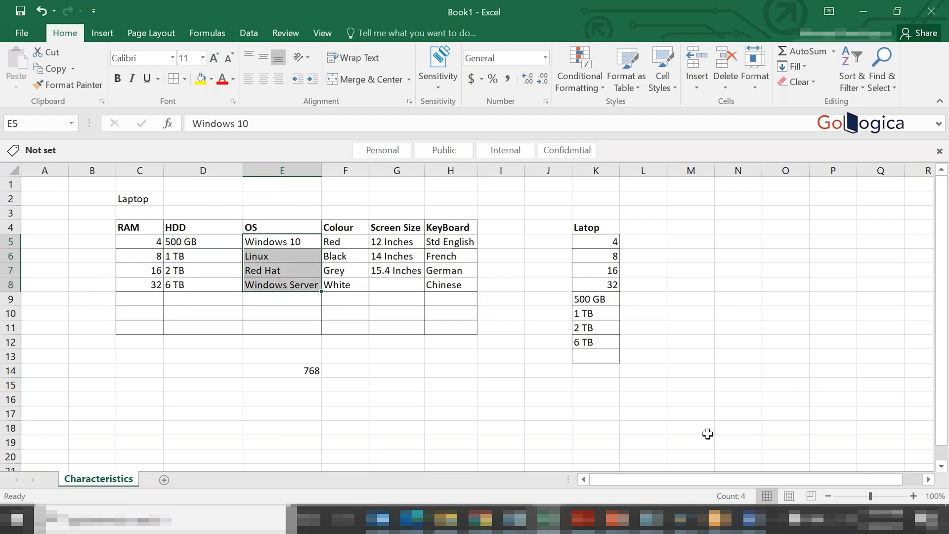
{"action": "key", "text": "ctrl+c"}
{"action": "left_click", "coordinate": [583, 370]}
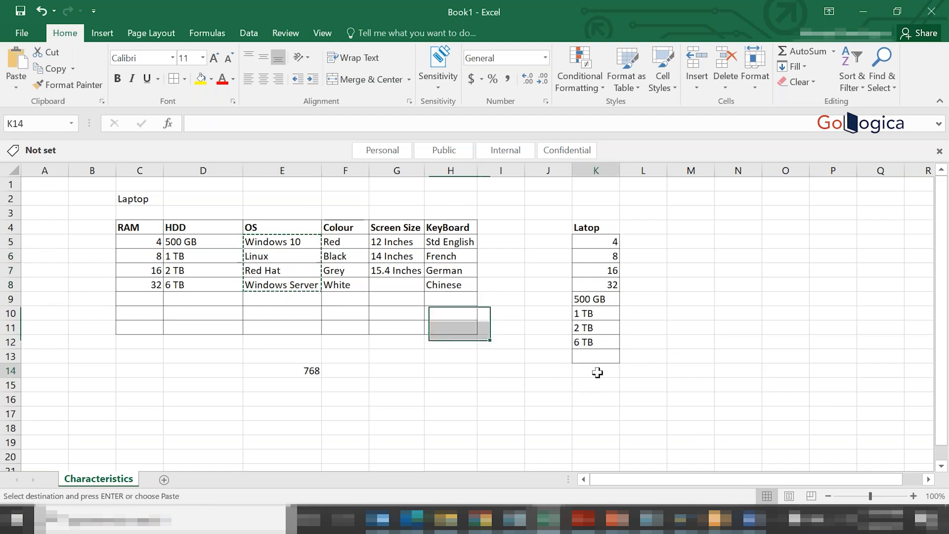
{"action": "key", "text": "Return"}
{"action": "left_click", "coordinate": [720, 353]}
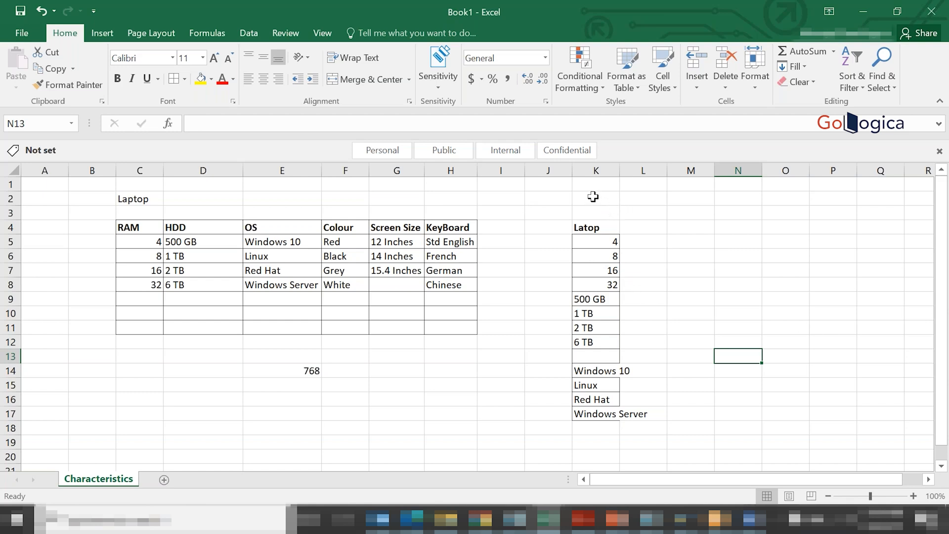
- Remove the Latop list in column K and the combination formula in cell E14
{"action": "left_click", "coordinate": [596, 170]}
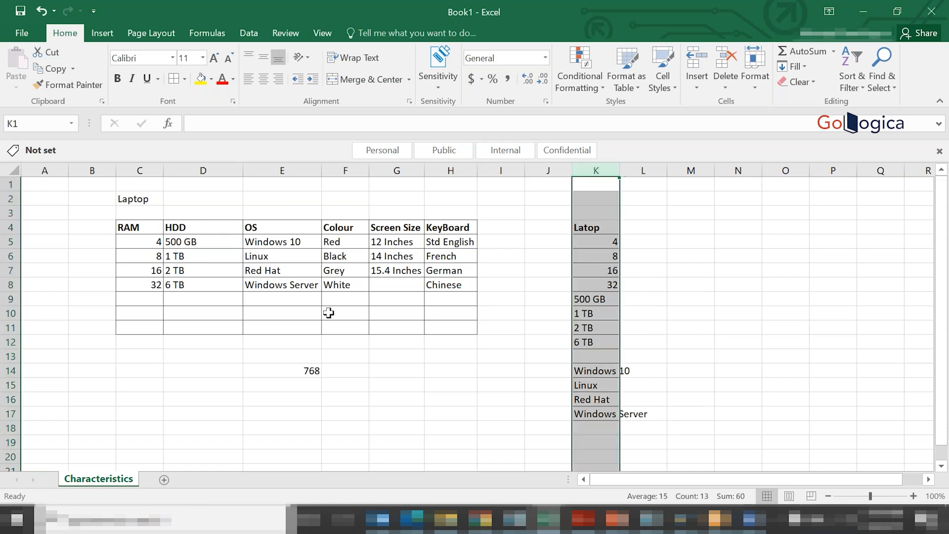
{"action": "left_click", "coordinate": [293, 371]}
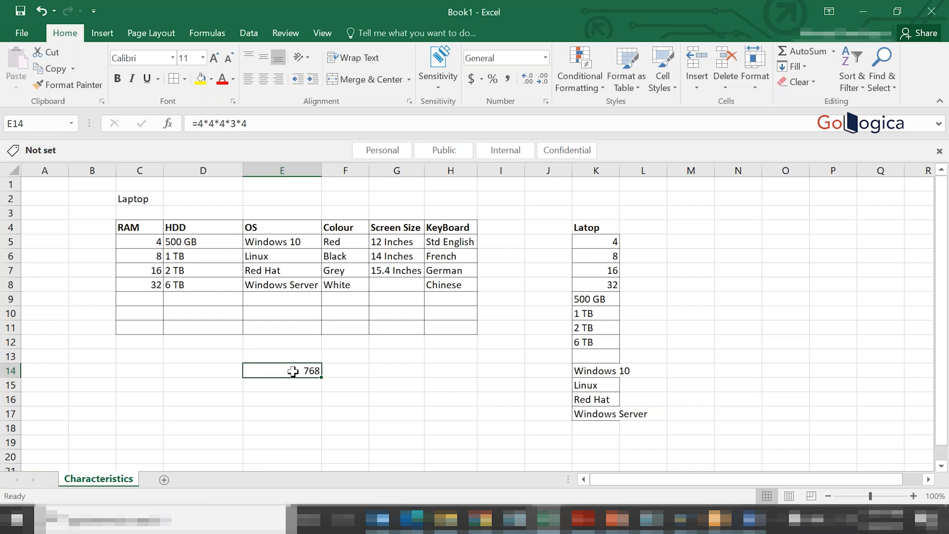
{"action": "key", "text": "Delete"}
{"action": "left_click", "coordinate": [728, 297]}
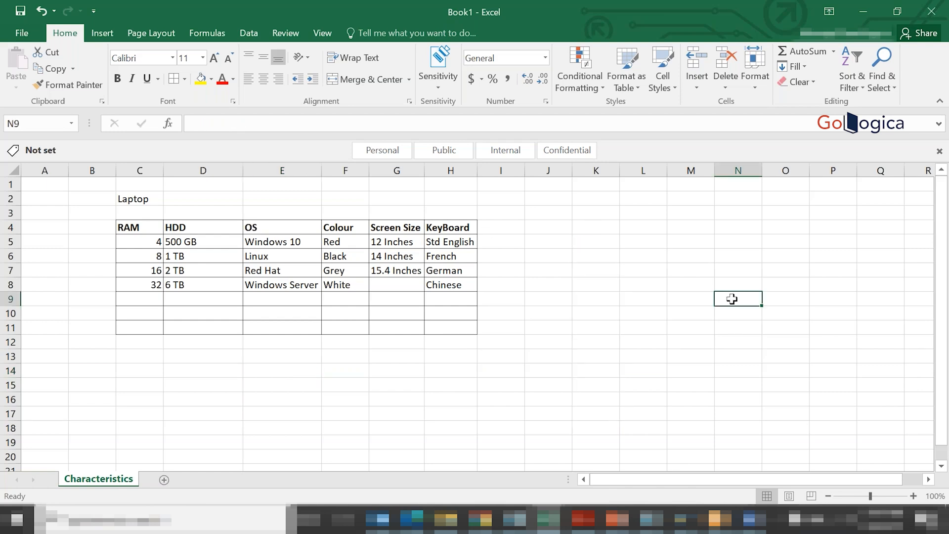
{"action": "left_click", "coordinate": [941, 466]}
{"action": "left_click", "coordinate": [940, 465]}
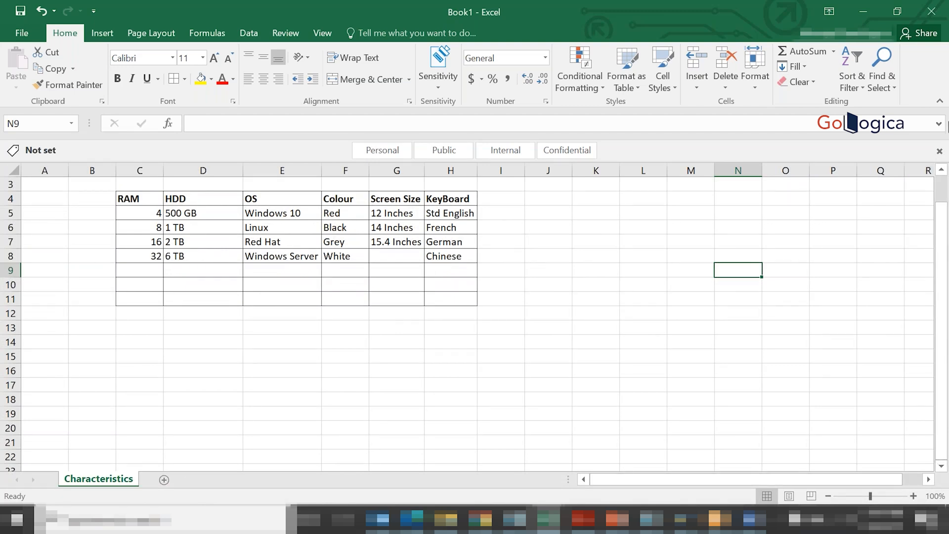
{"action": "scroll", "coordinate": [140, 197], "scroll_direction": "up", "scroll_amount": 1}
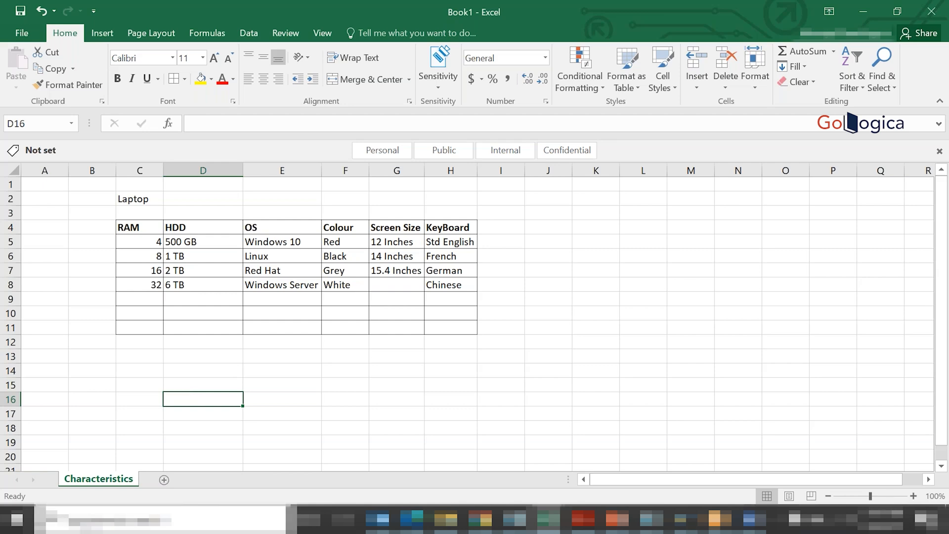
- Enter WM_LAPTOP in cell D16 and copy that cell
{"action": "type", "text": "WM"}
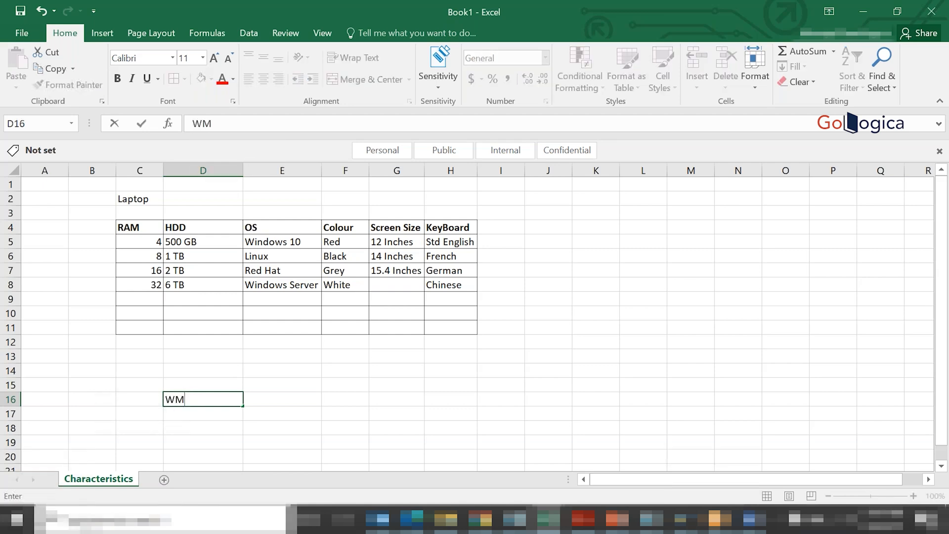
{"action": "type", "text": "_LAPTOP"}
{"action": "key", "text": "Return"}
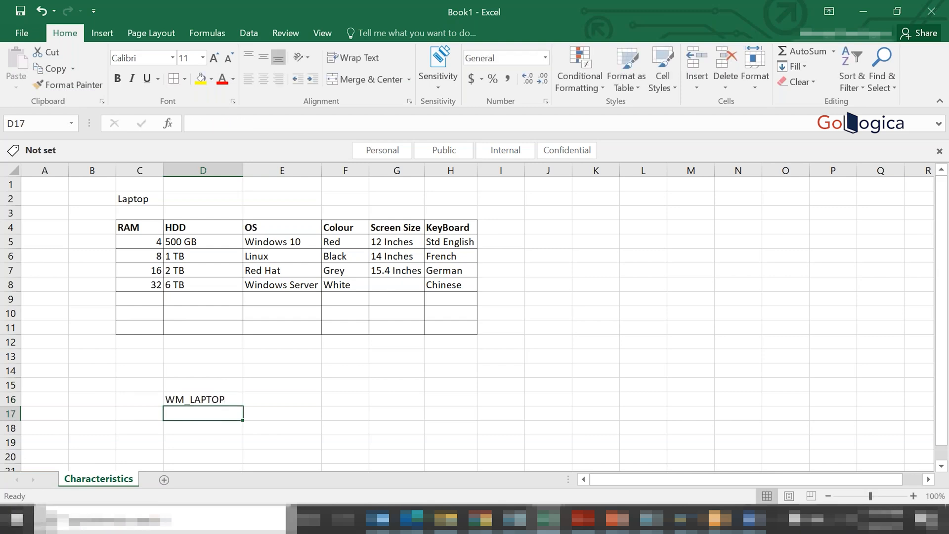
{"action": "left_click", "coordinate": [175, 398]}
{"action": "key", "text": "ctrl+c"}
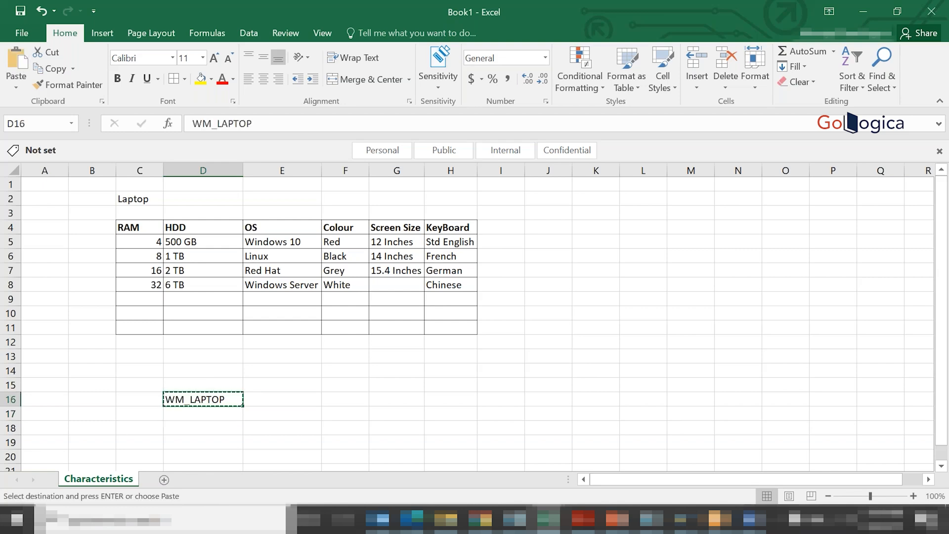
- Switch to SAP Easy Access, try to start transaction /nmm01 and decline the detailed error description
{"action": "left_click", "coordinate": [684, 519]}
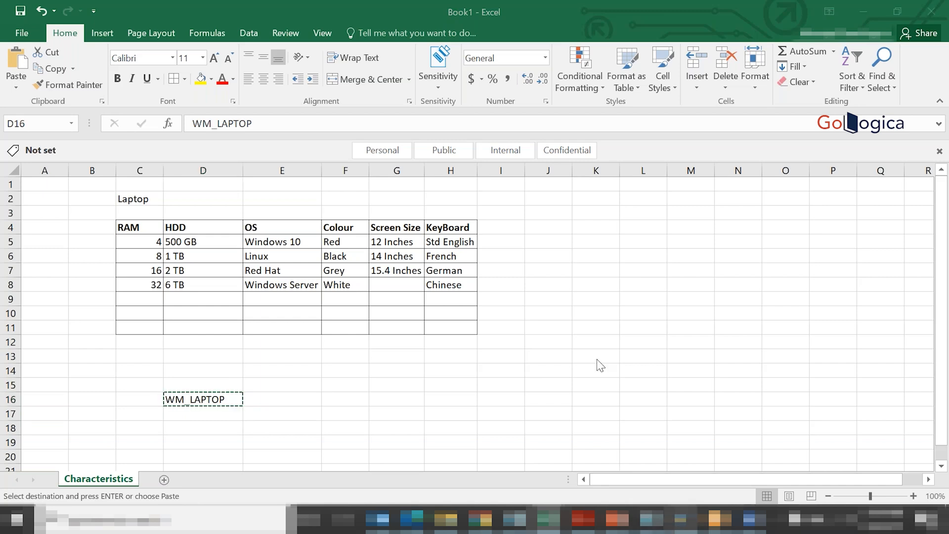
{"action": "mouse_move", "coordinate": [683, 518]}
{"action": "left_click", "coordinate": [724, 443]}
{"action": "left_click", "coordinate": [80, 40]}
{"action": "type", "text": "/"}
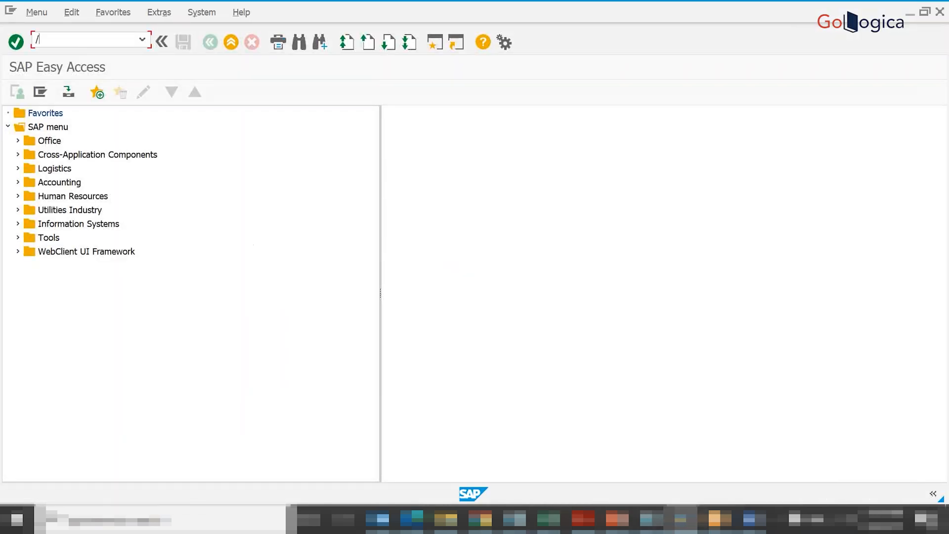
{"action": "type", "text": "nmm01"}
{"action": "key", "text": "Return"}
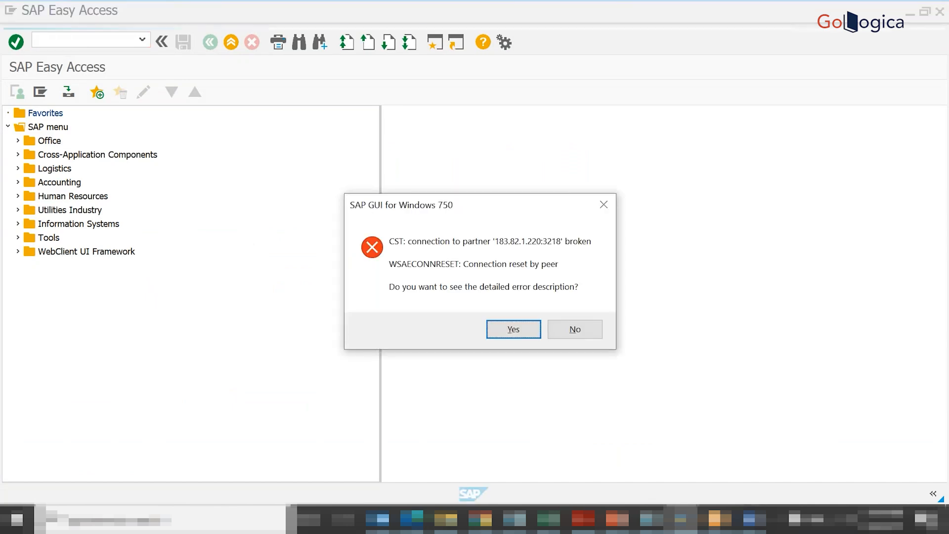
{"action": "left_click", "coordinate": [564, 334]}
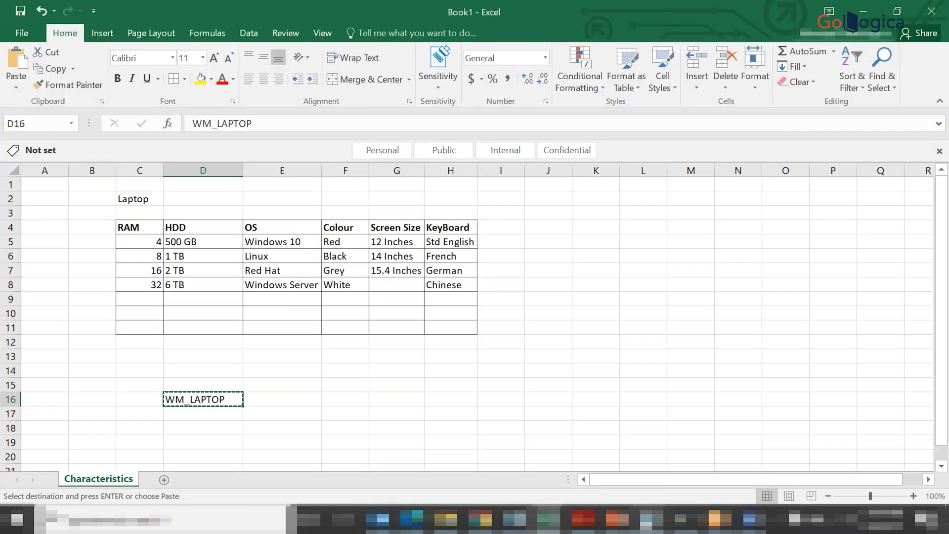
- Open the SAP IDES connection from SAP Logon and log on with the user name and password
{"action": "left_click", "coordinate": [691, 523]}
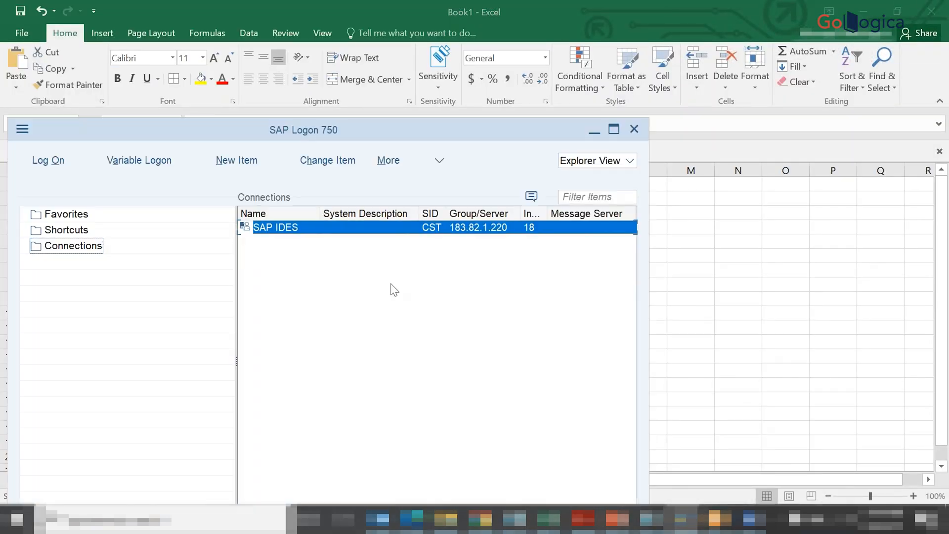
{"action": "double_click", "coordinate": [288, 228]}
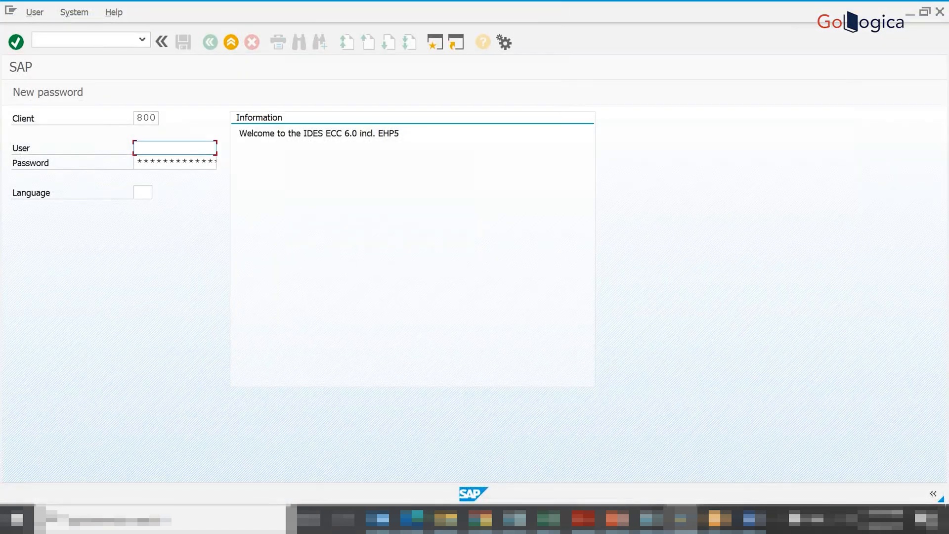
{"action": "left_click", "coordinate": [173, 147]}
{"action": "left_click", "coordinate": [180, 164]}
{"action": "left_click", "coordinate": [171, 162]}
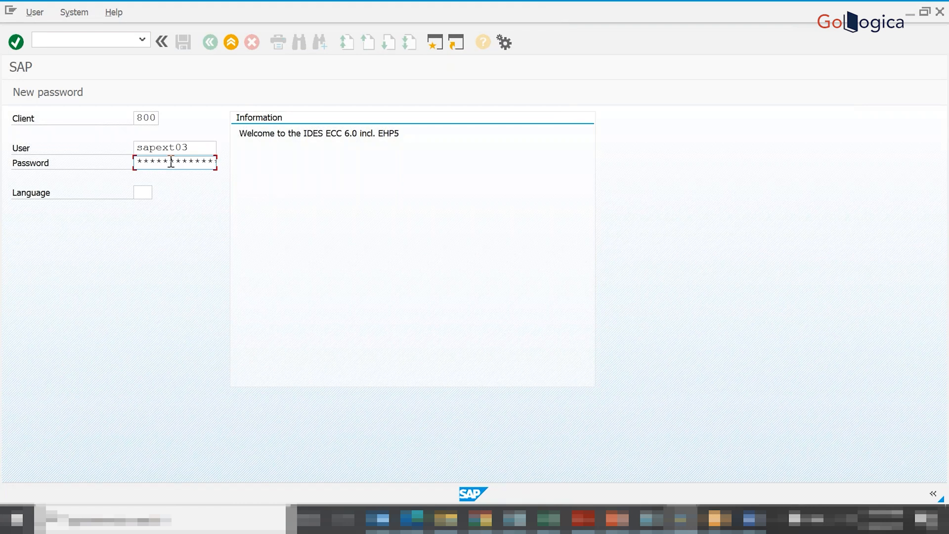
{"action": "key", "text": "Return"}
- Start transaction mm01 and paste WM_LAPTOP as the material to create
{"action": "type", "text": "mm01"}
{"action": "key", "text": "Return"}
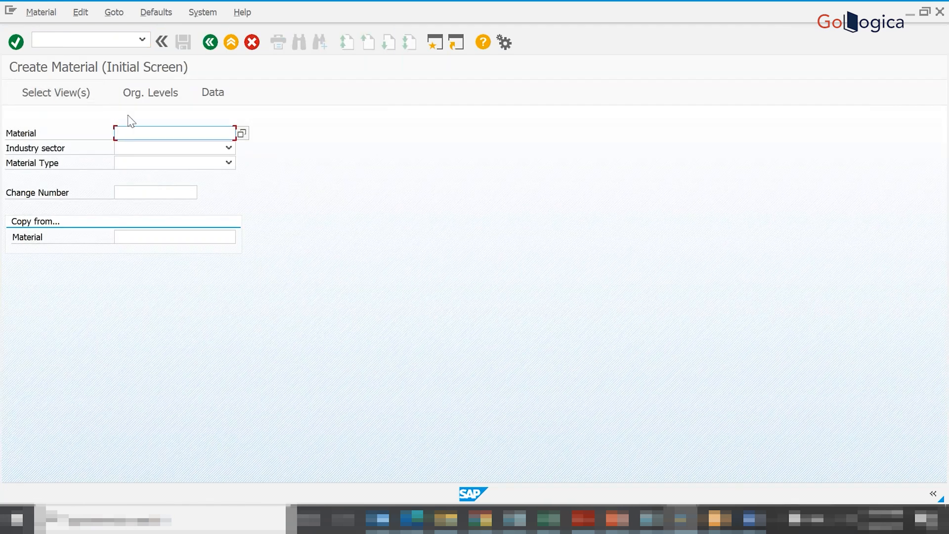
{"action": "type", "text": "WM_LAPTOP"}
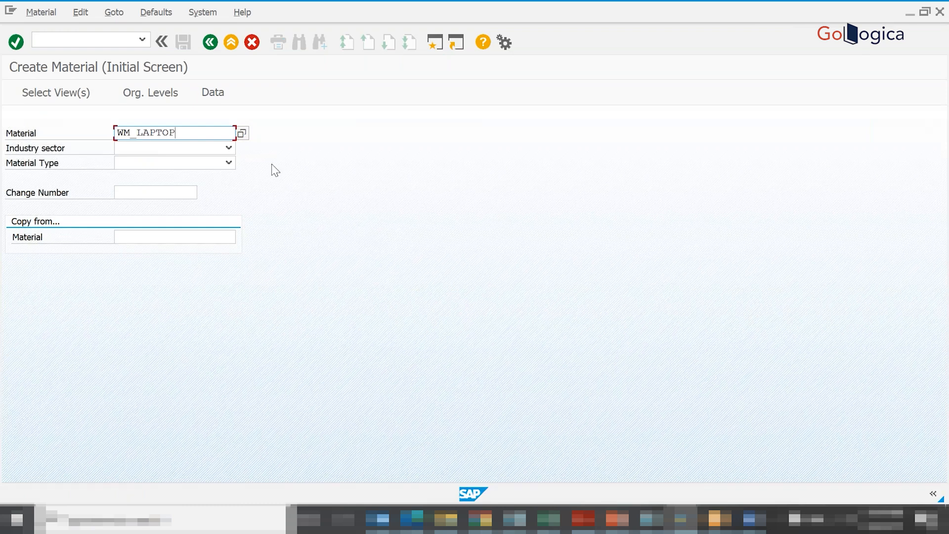
- Set the industry sector of the new material to Mechanical Industry
{"action": "left_click", "coordinate": [228, 148]}
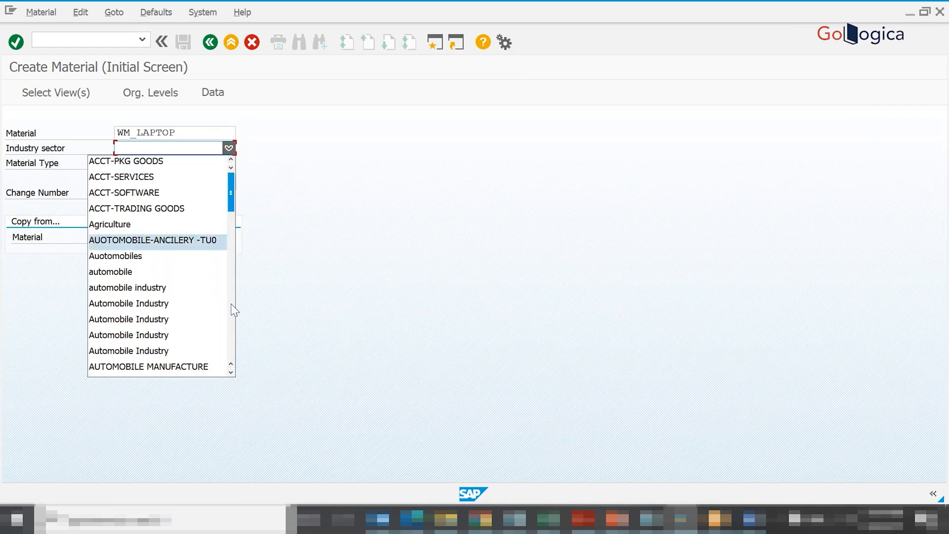
{"action": "type", "text": "me"}
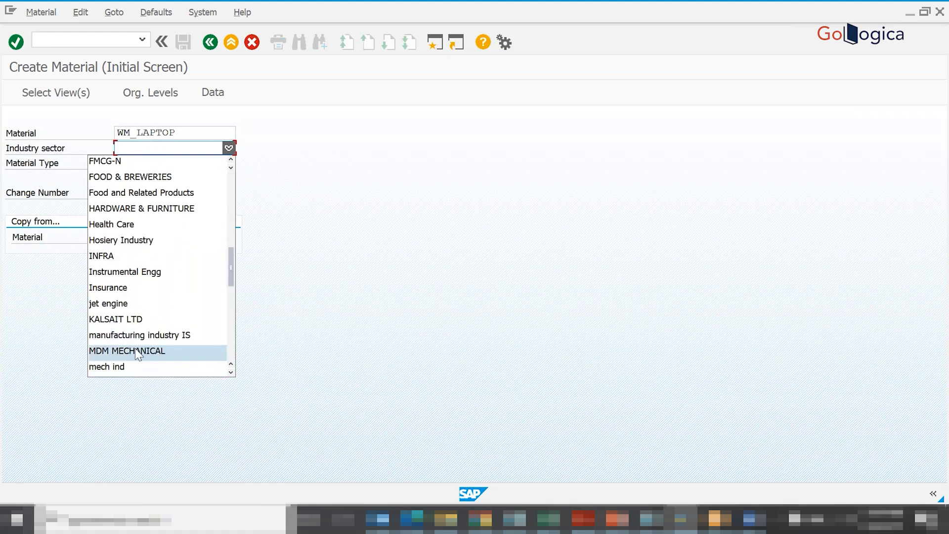
{"action": "left_click", "coordinate": [233, 372]}
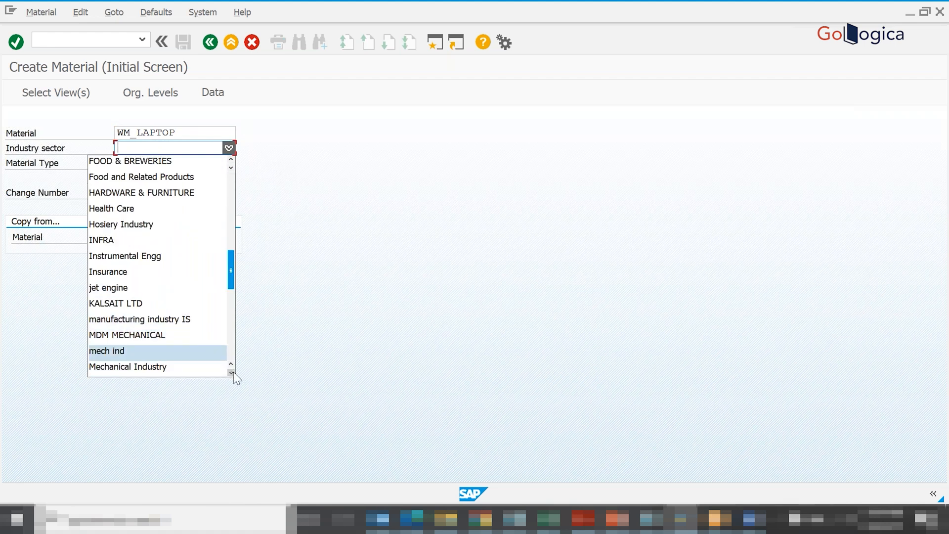
{"action": "left_click", "coordinate": [234, 371]}
{"action": "left_click", "coordinate": [233, 371]}
{"action": "left_click", "coordinate": [233, 372]}
{"action": "left_click", "coordinate": [233, 371]}
{"action": "left_click", "coordinate": [233, 372]}
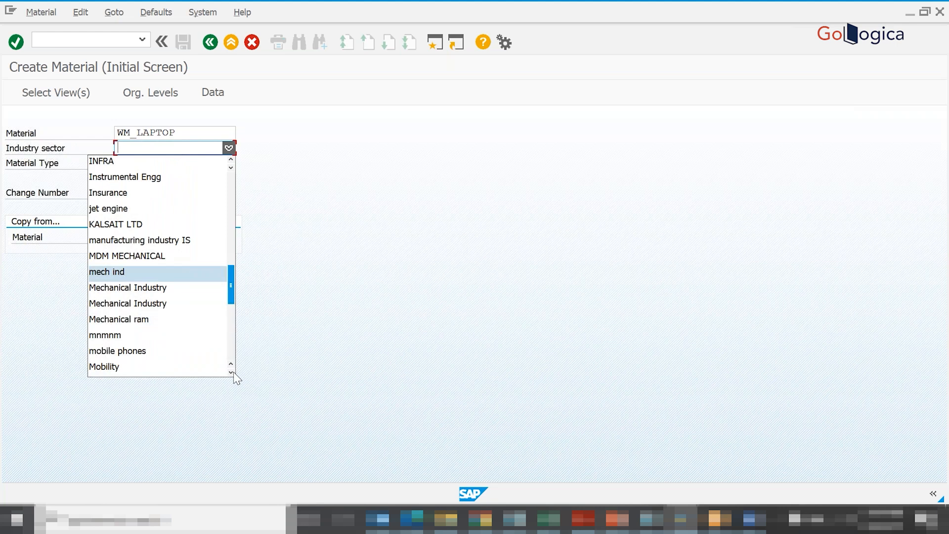
{"action": "left_click", "coordinate": [233, 371]}
{"action": "left_click", "coordinate": [233, 372]}
{"action": "left_click", "coordinate": [234, 372]}
{"action": "left_click", "coordinate": [234, 372]}
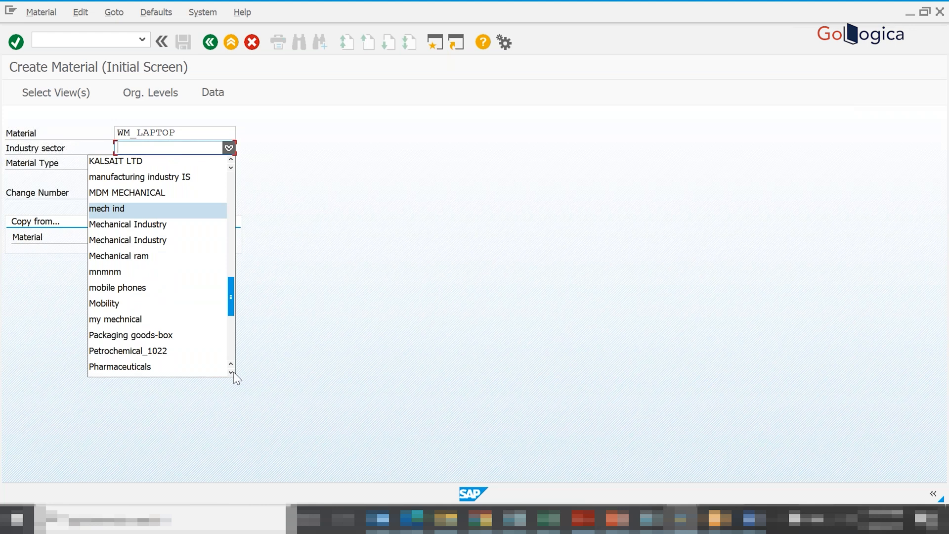
{"action": "left_click", "coordinate": [117, 224]}
- Set the material type of WM_LAPTOP to Configrable Materials_VR0
{"action": "left_click", "coordinate": [159, 163]}
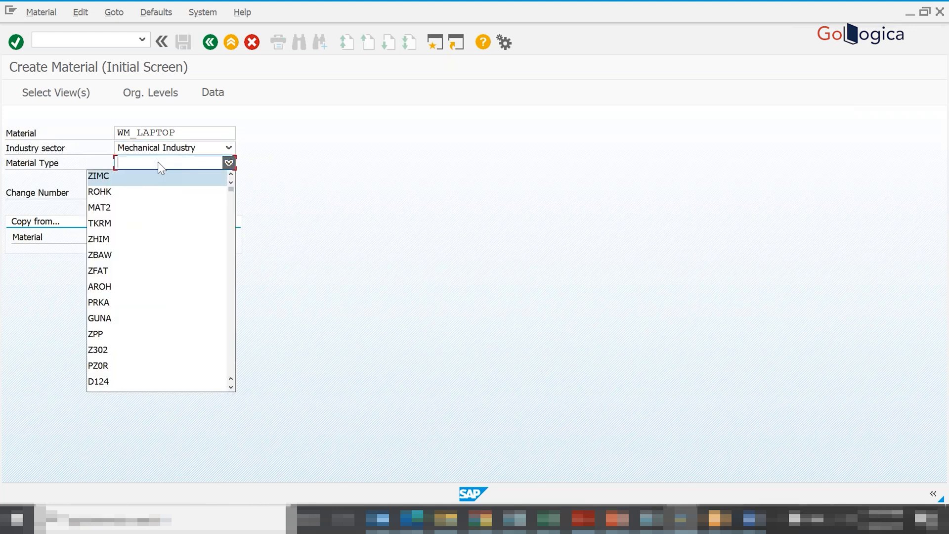
{"action": "key", "text": "m"}
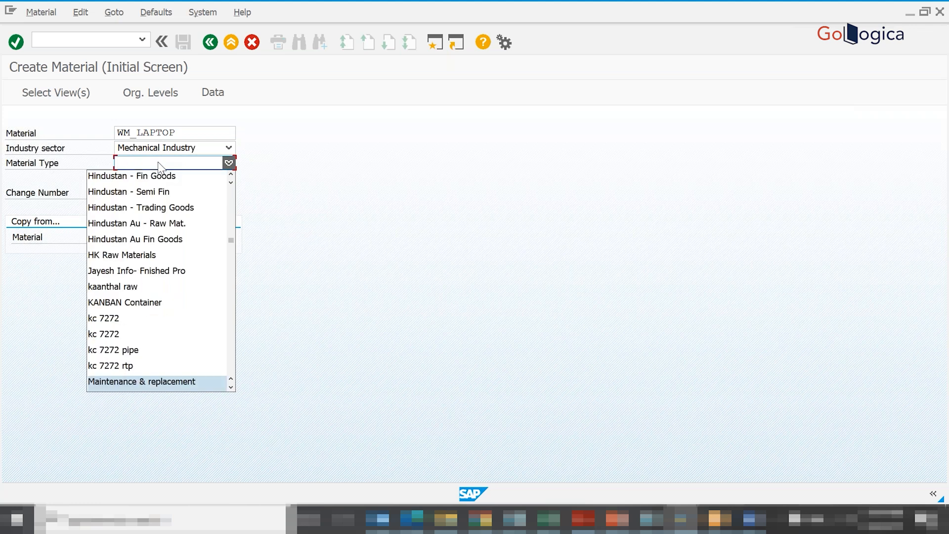
{"action": "key", "text": "c"}
{"action": "key", "text": "o"}
{"action": "key", "text": "n"}
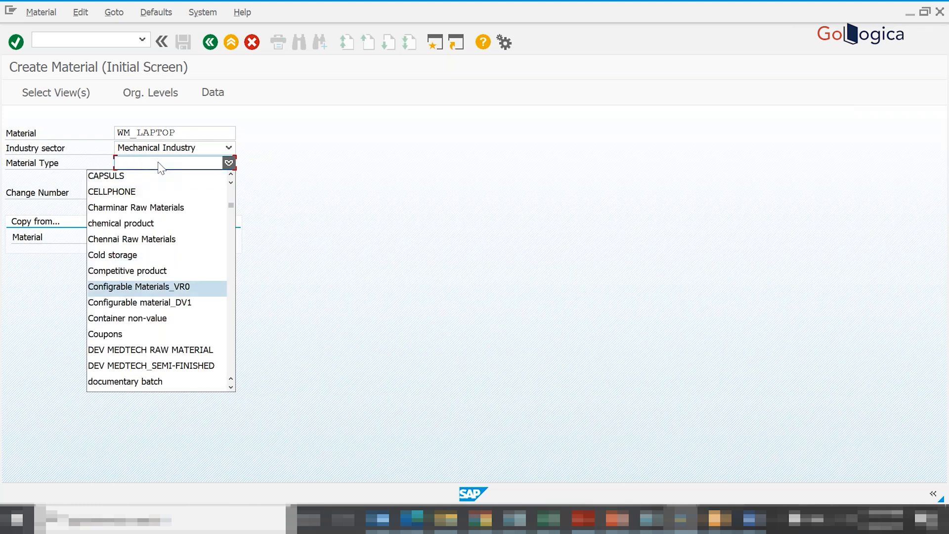
{"action": "left_click", "coordinate": [143, 289]}
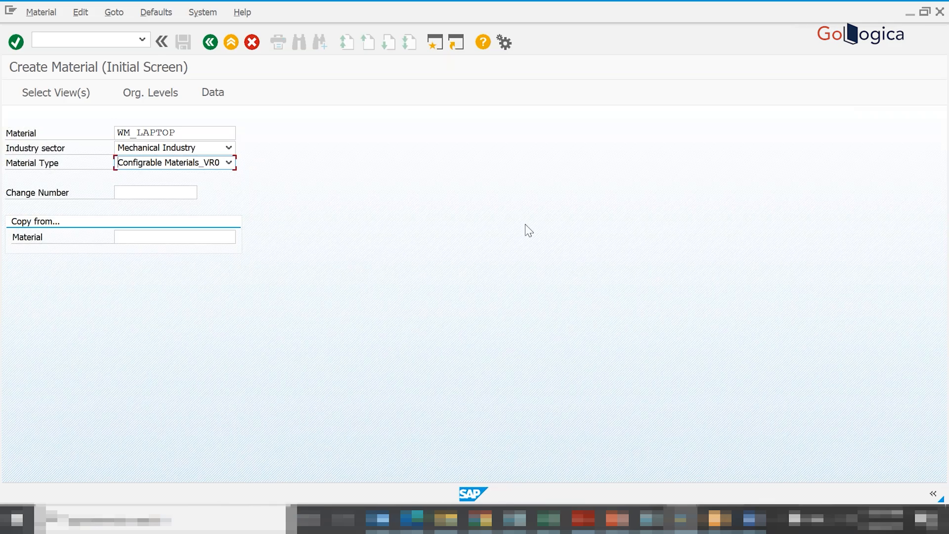
- Switch to Excel and enter the text Indystry Type: Mechanical in cell D17, below WM_LAPTOP
{"action": "key", "text": "alt+Tab"}
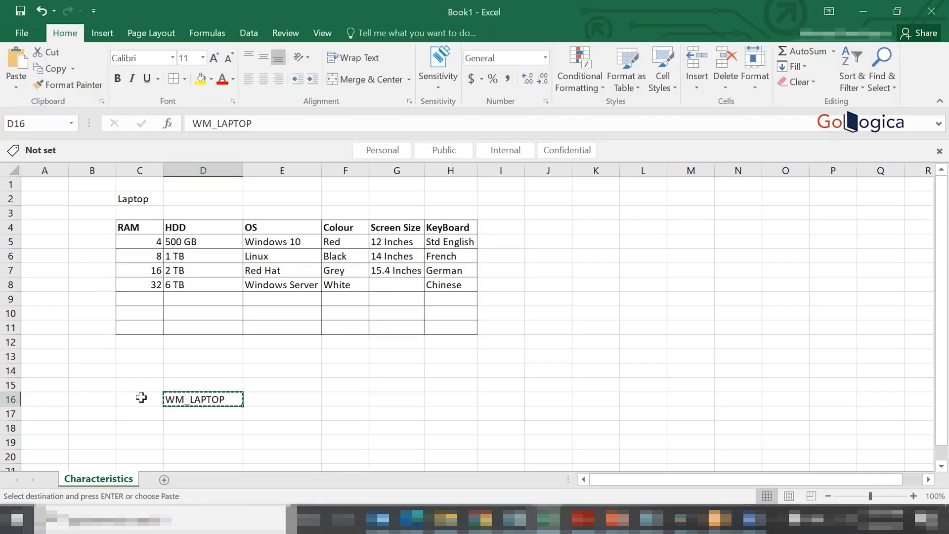
{"action": "left_click", "coordinate": [141, 397]}
{"action": "left_click", "coordinate": [210, 415]}
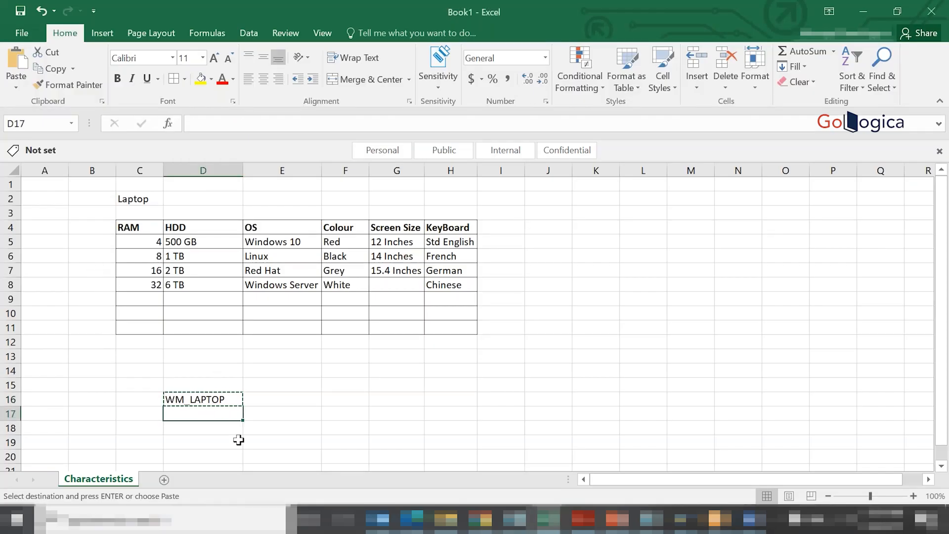
{"action": "type", "text": "In"}
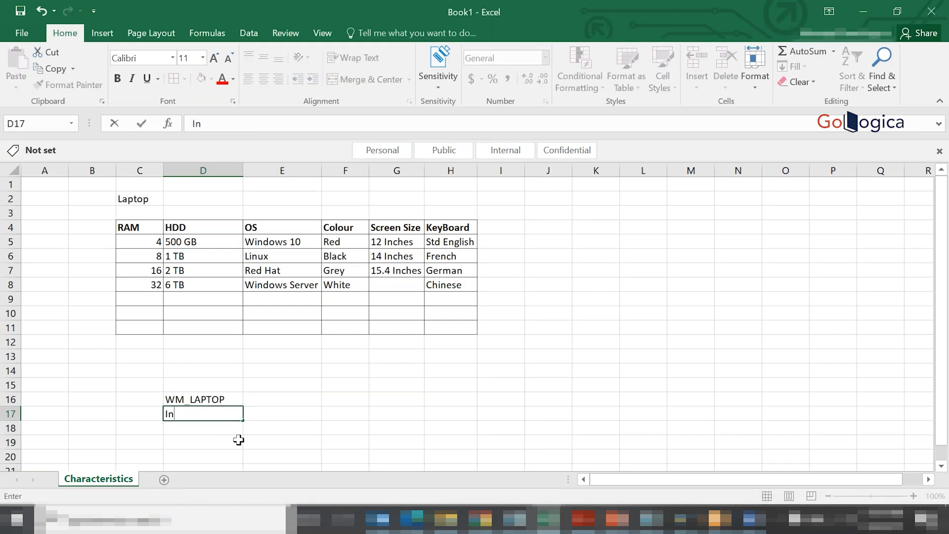
{"action": "type", "text": "dystry T"}
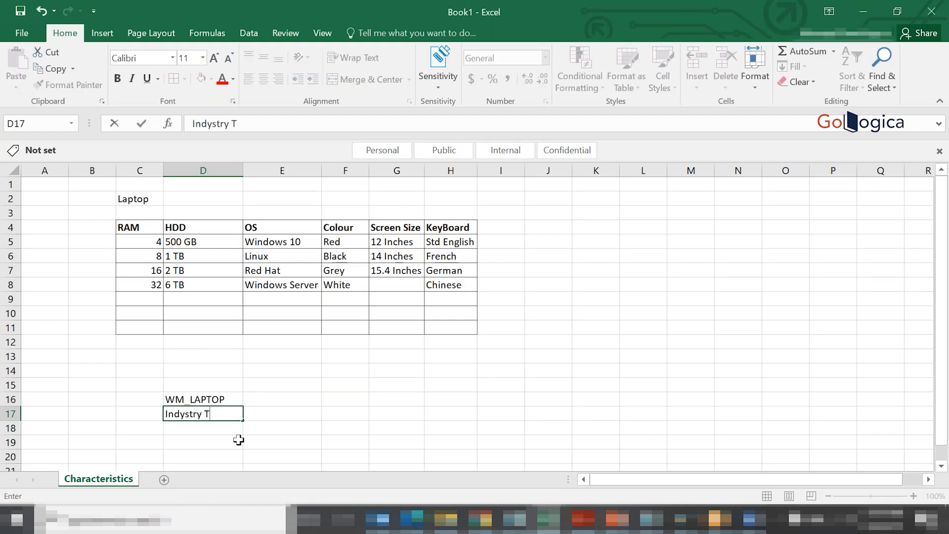
{"action": "type", "text": "ype: Mechanucal"}
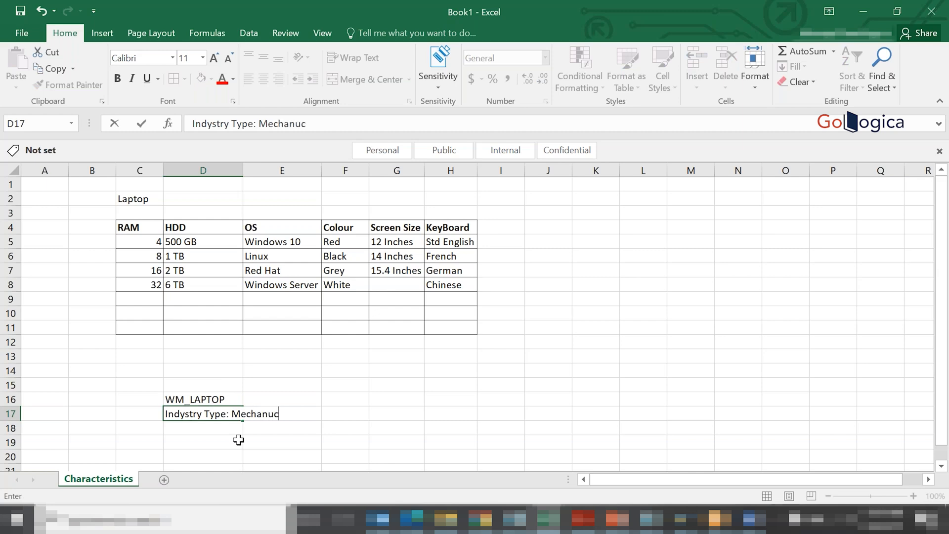
{"action": "key", "text": "BackSpace"}
{"action": "key", "text": "BackSpace"}
{"action": "key", "text": "BackSpace"}
{"action": "key", "text": "BackSpace"}
{"action": "type", "text": "ical"}
{"action": "key", "text": "Return"}
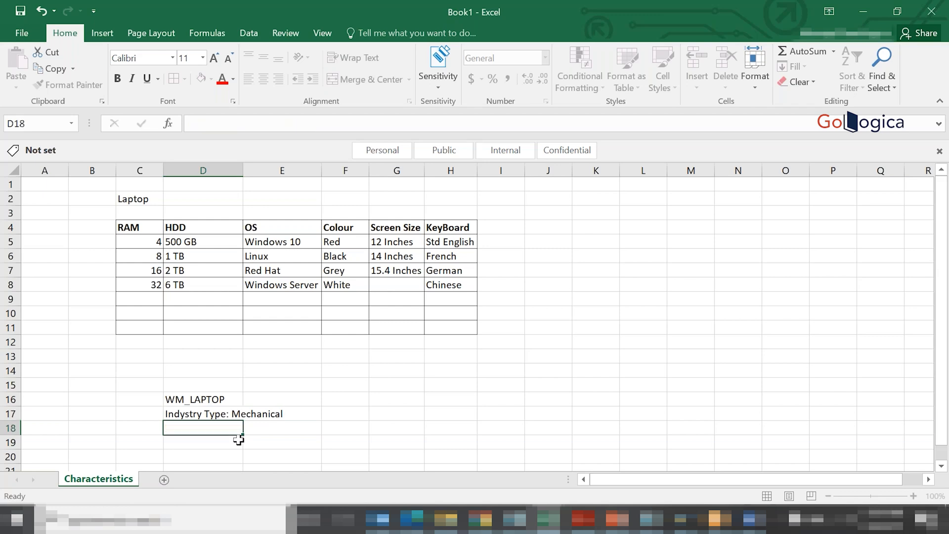
- Fit the width of column D to its contents and correct the first word in cell D17 to Industry
{"action": "double_click", "coordinate": [244, 173]}
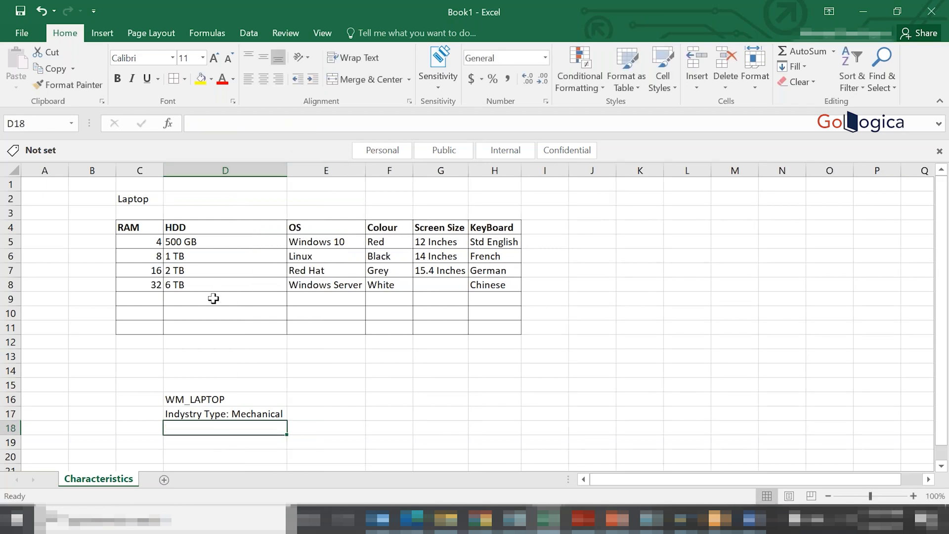
{"action": "double_click", "coordinate": [181, 414]}
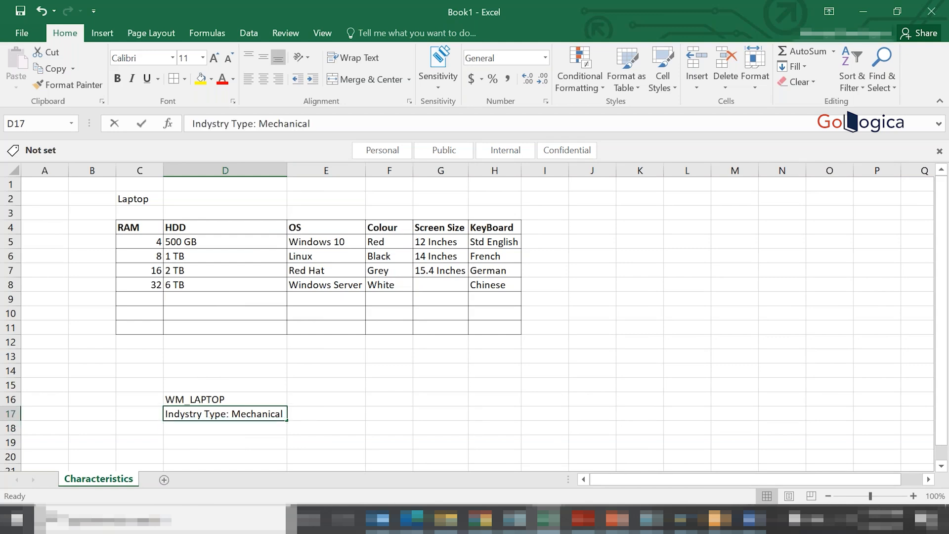
{"action": "key", "text": "BackSpace"}
{"action": "type", "text": "u"}
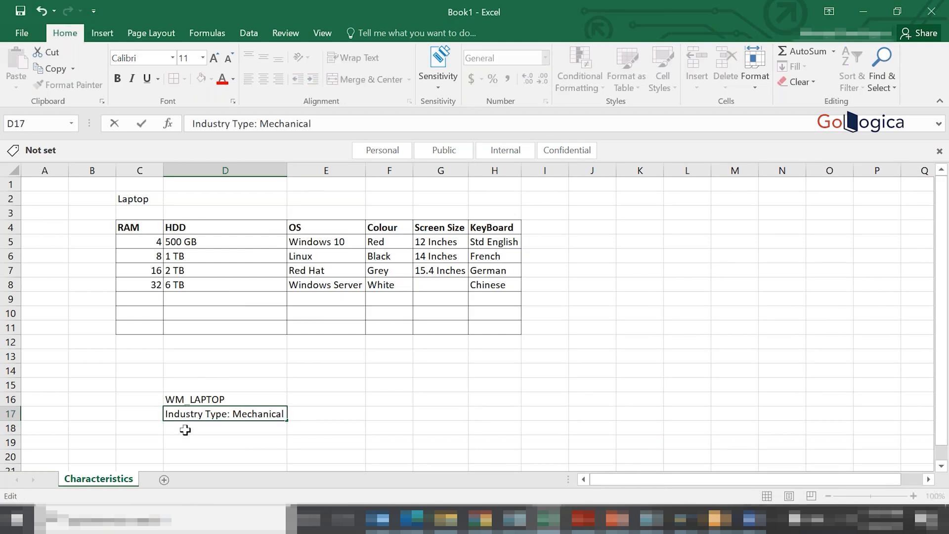
- Enter the text Material Type: Configurable Material (KMAT) in cell D18, below the industry type line
{"action": "left_click", "coordinate": [191, 426]}
{"action": "type", "text": "Mater"}
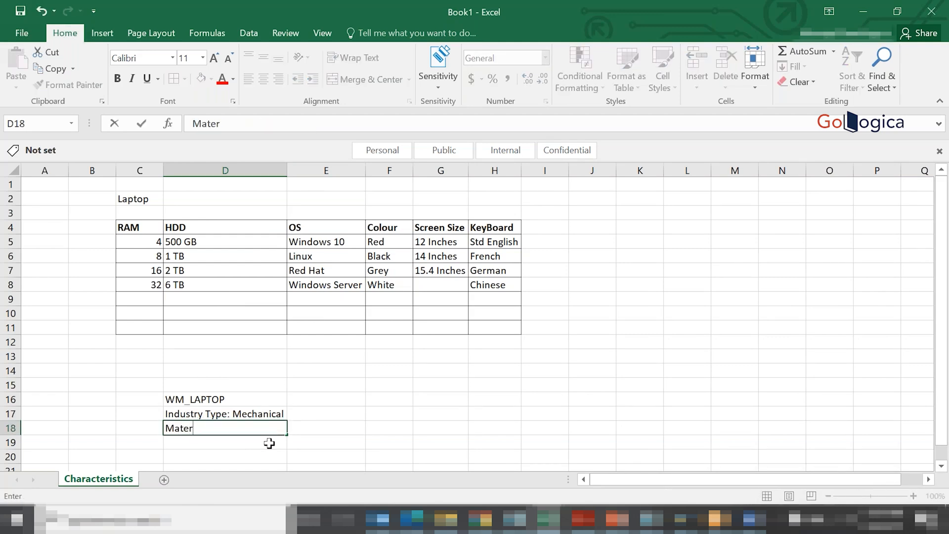
{"action": "type", "text": "ial Type: Co"}
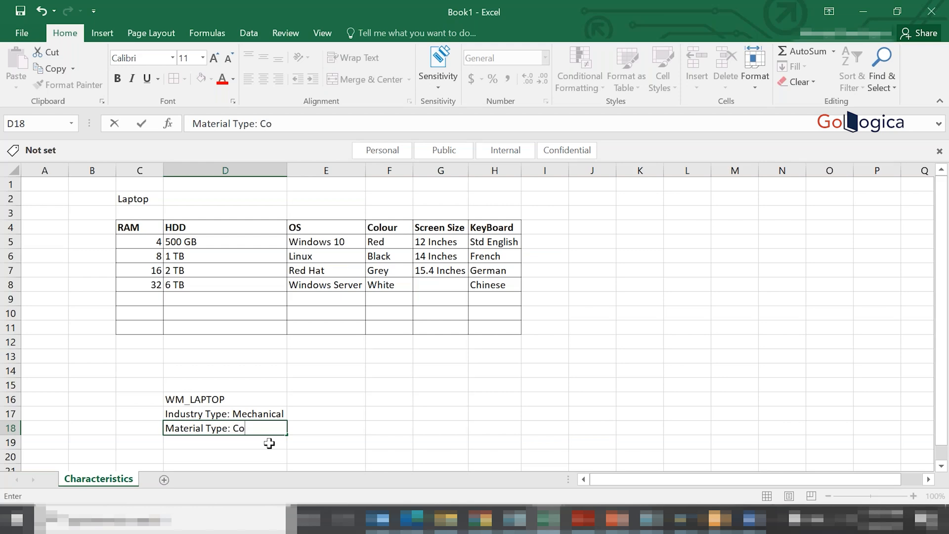
{"action": "type", "text": "nfigurable"}
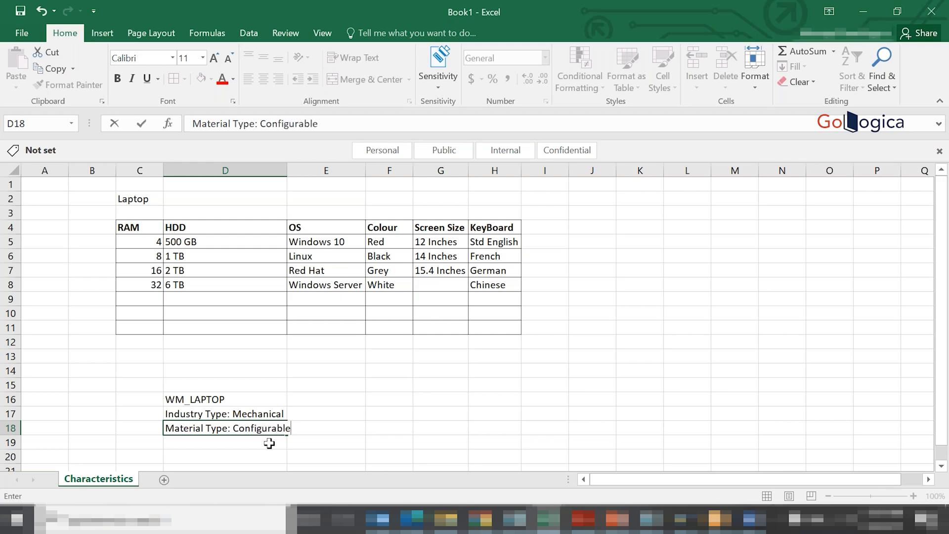
{"action": "type", "text": " Material (KMAT"}
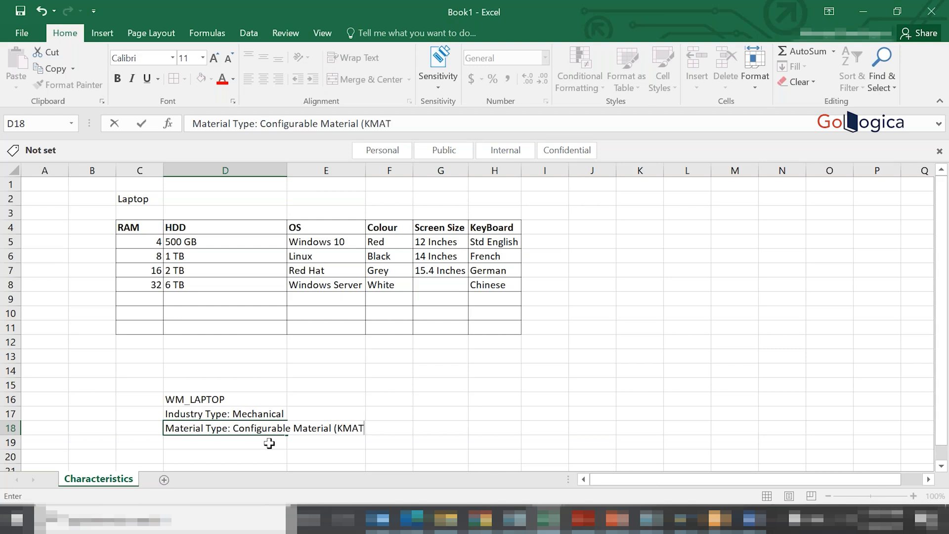
{"action": "type", "text": ")"}
{"action": "key", "text": "Return"}
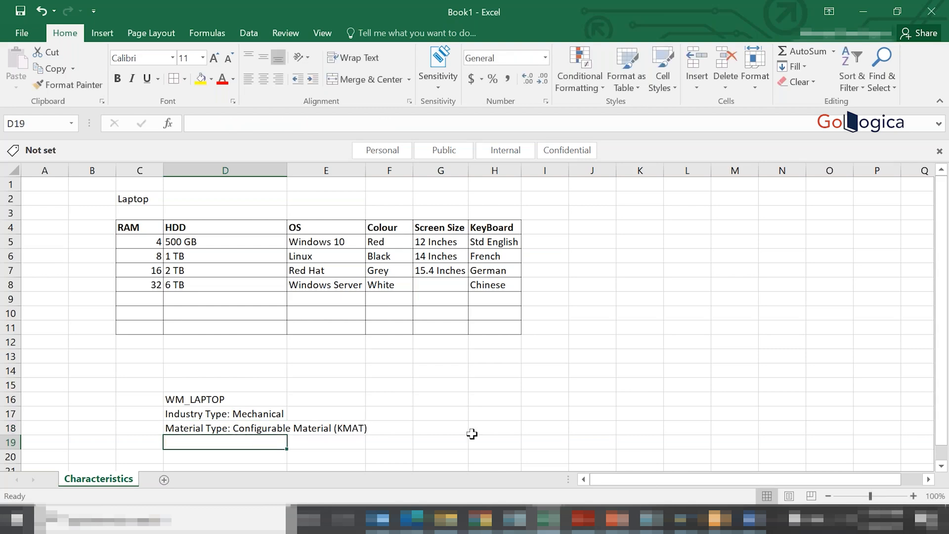
{"action": "left_click", "coordinate": [559, 428]}
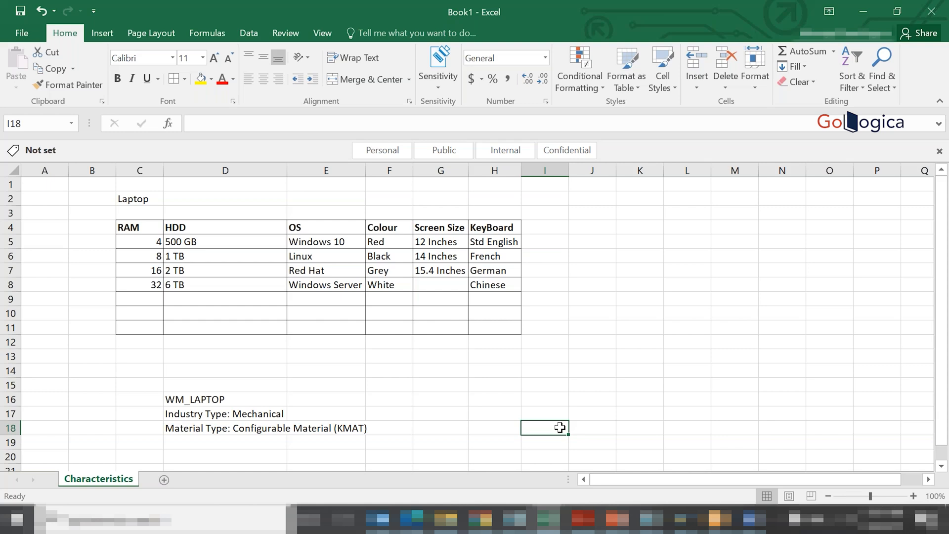
- Switch to SAP and add Basic Data 2, Classification, Sales Org. Data 1 and 2, and Sales: General/Plant Data to WM_LAPTOP's view selection
{"action": "left_click", "coordinate": [681, 519]}
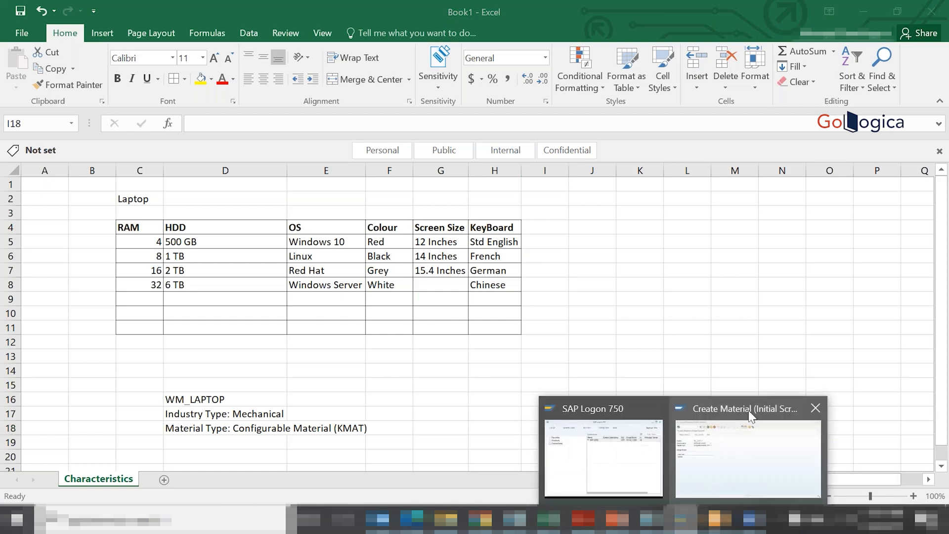
{"action": "left_click", "coordinate": [727, 444]}
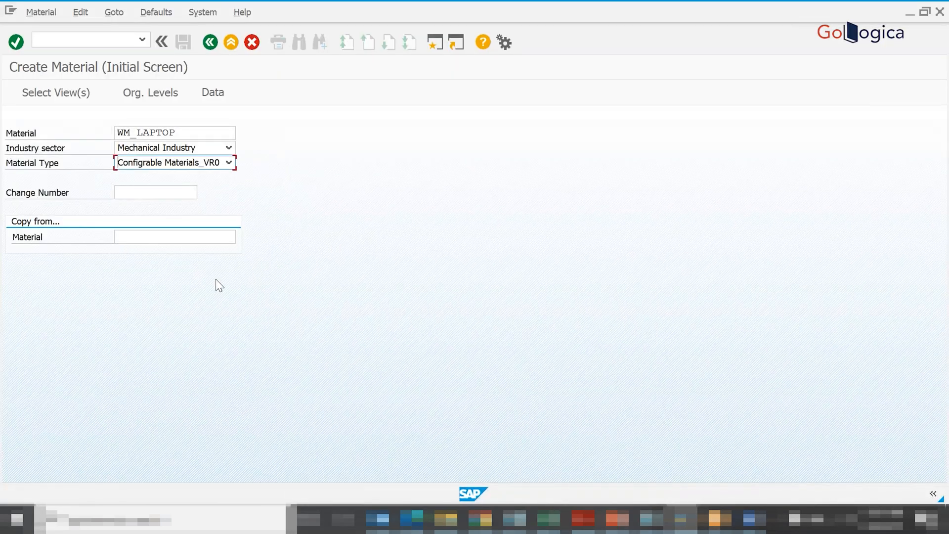
{"action": "key", "text": "Return"}
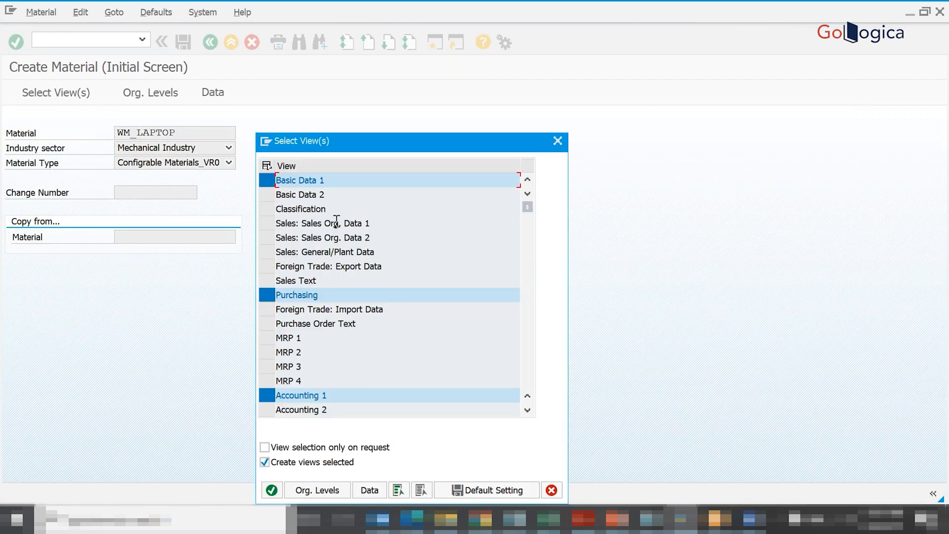
{"action": "left_click", "coordinate": [269, 194]}
{"action": "left_click", "coordinate": [270, 209]}
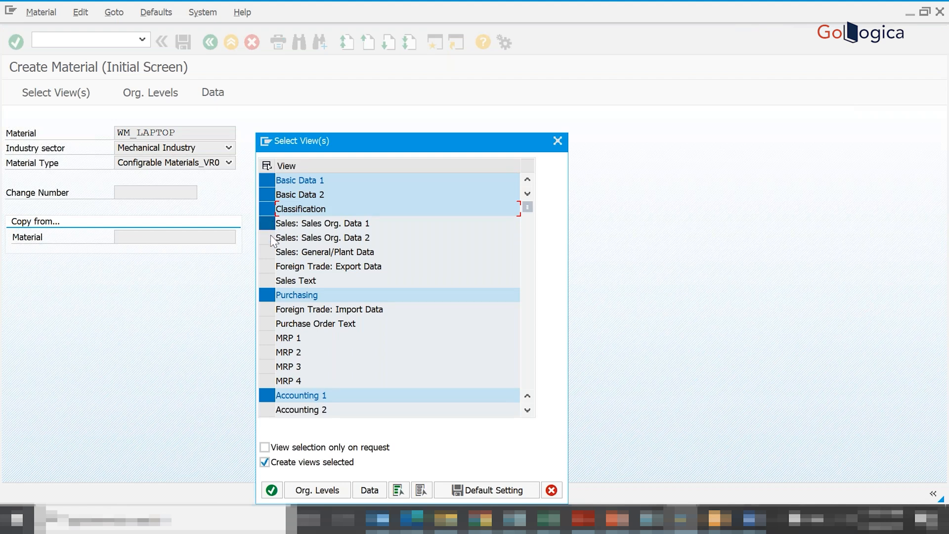
{"action": "left_click", "coordinate": [271, 237]}
{"action": "left_click", "coordinate": [261, 221]}
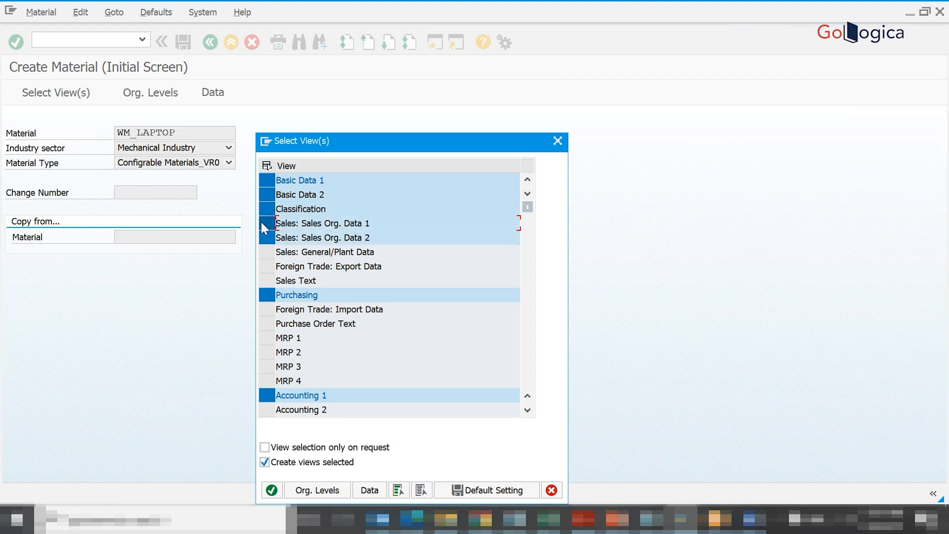
{"action": "left_click", "coordinate": [266, 252]}
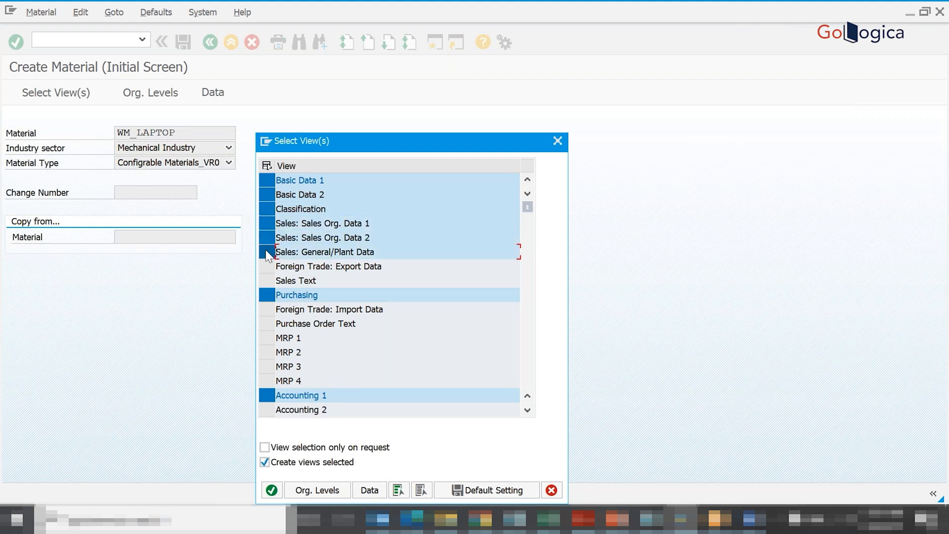
- Deselect the Purchasing view and add MRP 1 to MRP 4 and Accounting 2 to the view selection
{"action": "left_click", "coordinate": [267, 295]}
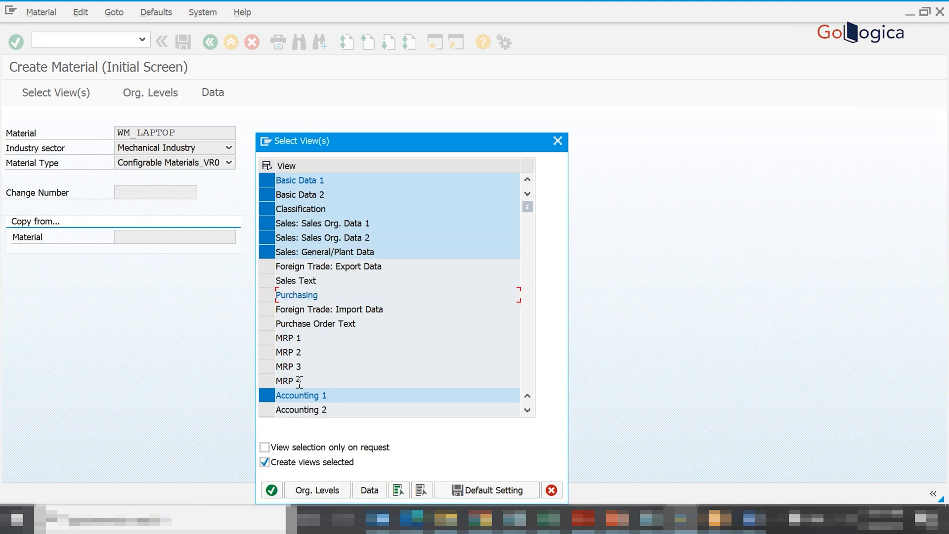
{"action": "left_click", "coordinate": [266, 353]}
{"action": "left_click", "coordinate": [267, 339]}
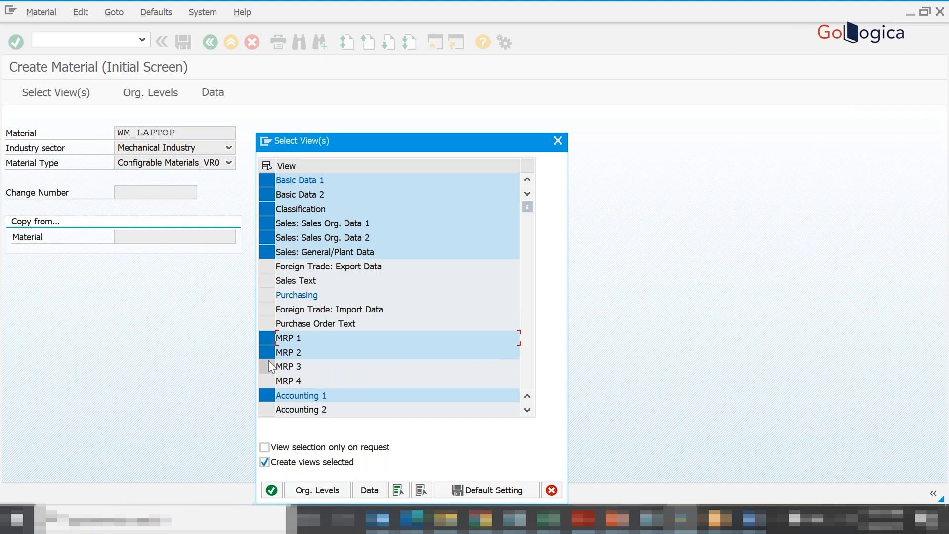
{"action": "left_click", "coordinate": [268, 366]}
{"action": "left_click", "coordinate": [268, 380]}
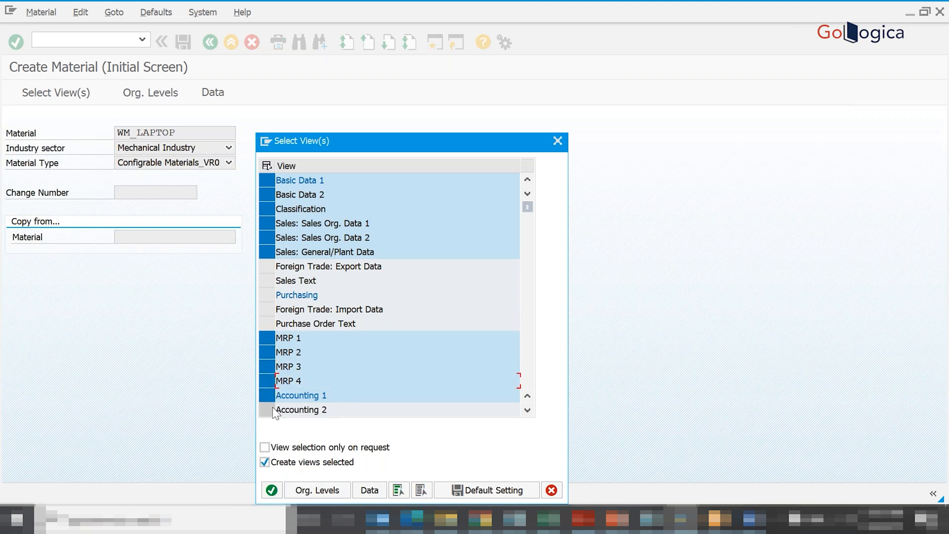
{"action": "left_click", "coordinate": [271, 410]}
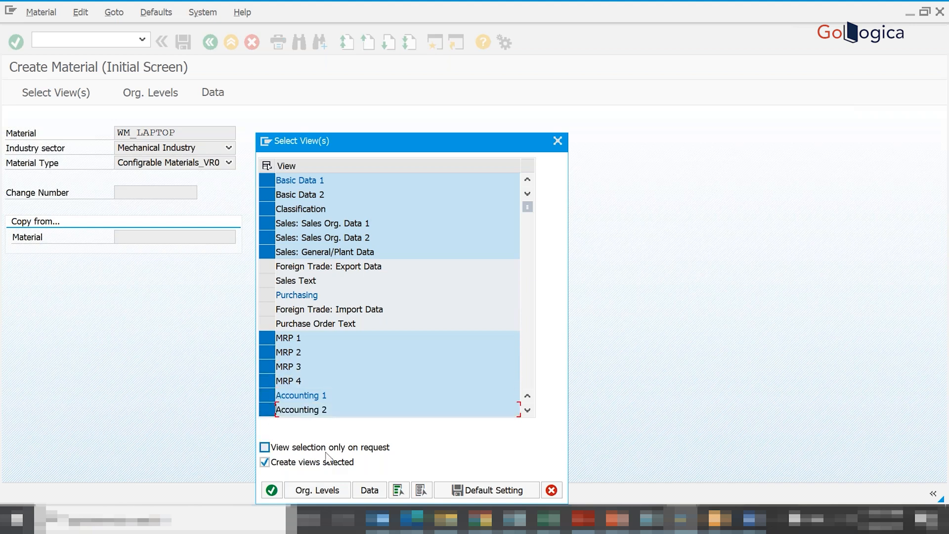
- Confirm the selected views and fill in the organizational levels, using sales organization 1000 and distribution channel 12
{"action": "left_click", "coordinate": [275, 493]}
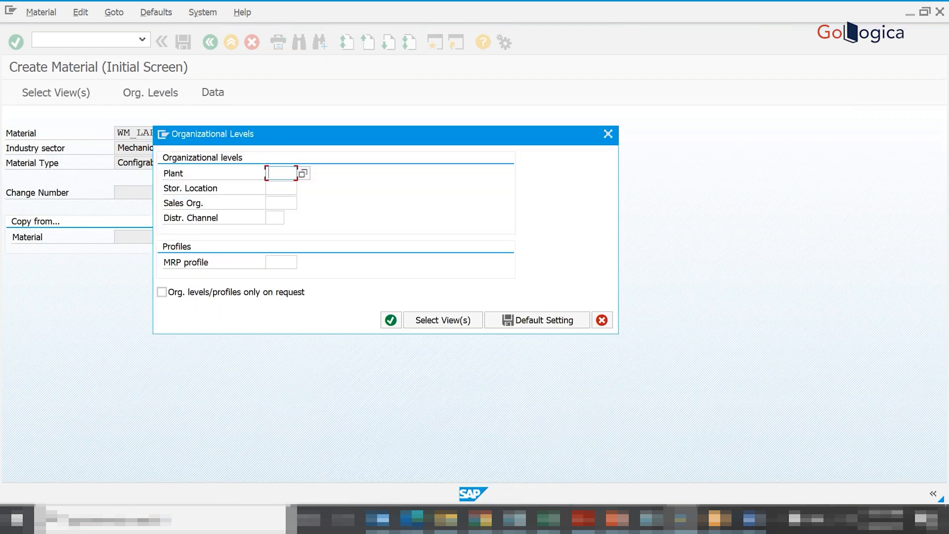
{"action": "left_click", "coordinate": [303, 173]}
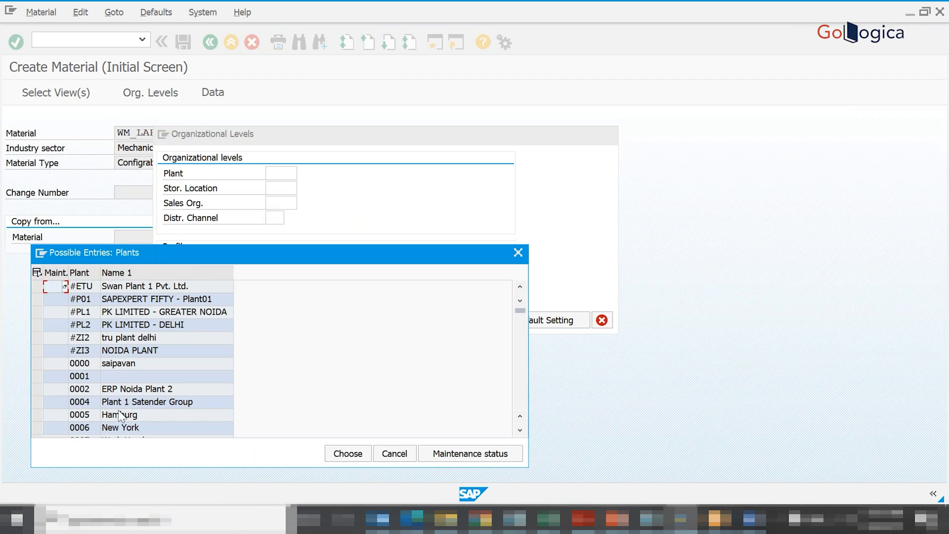
{"action": "left_click", "coordinate": [303, 173]}
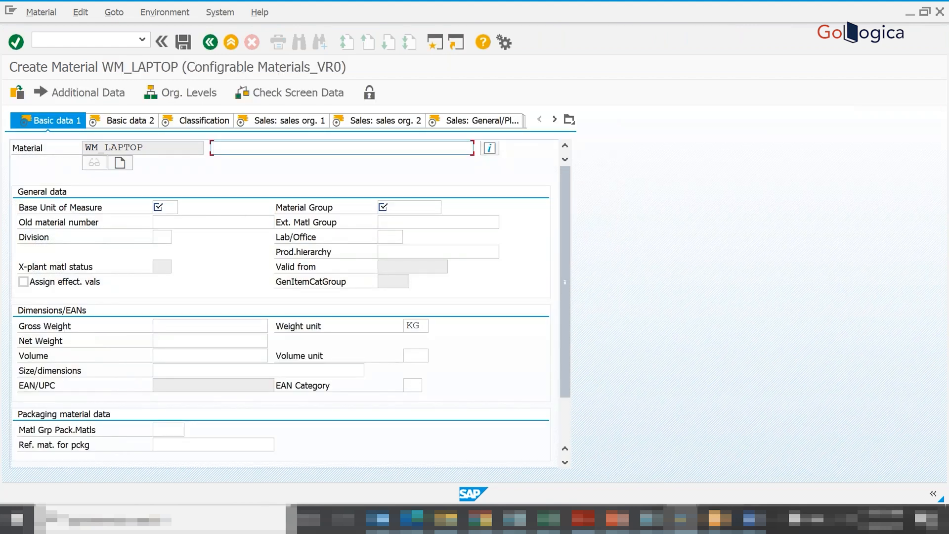
- Enter the material description Laptop Configurable Material and set the base unit of measure to EA
{"action": "type", "text": "Laptop Configurable Material"}
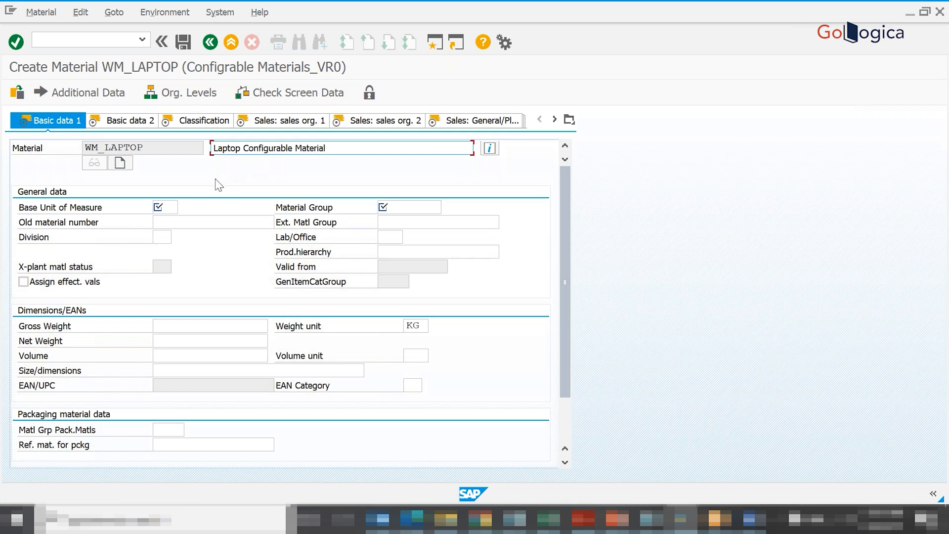
{"action": "left_click", "coordinate": [168, 208]}
{"action": "type", "text": "EA"}
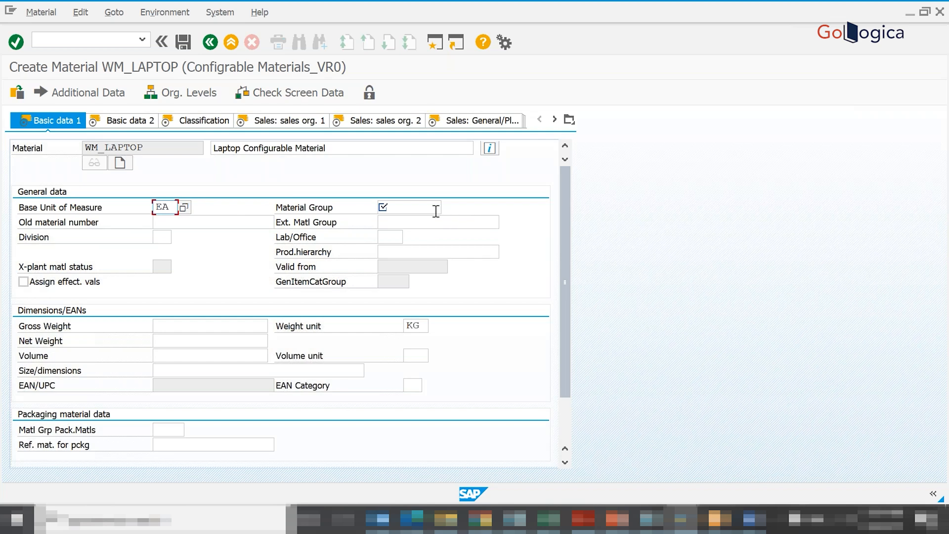
- Set the required material group in Basic data 1 to 123 (finsihed) from the list of possible entries
{"action": "left_click", "coordinate": [563, 405]}
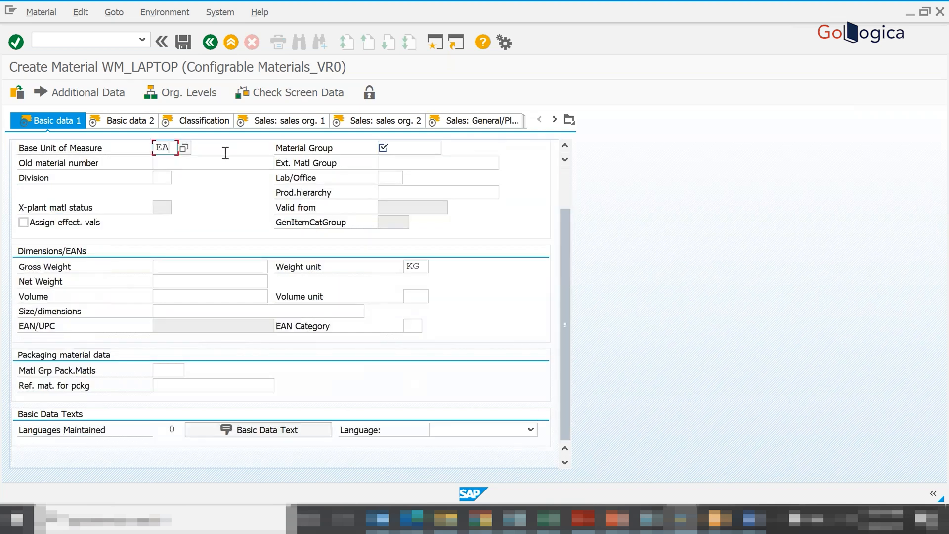
{"action": "left_click", "coordinate": [145, 124]}
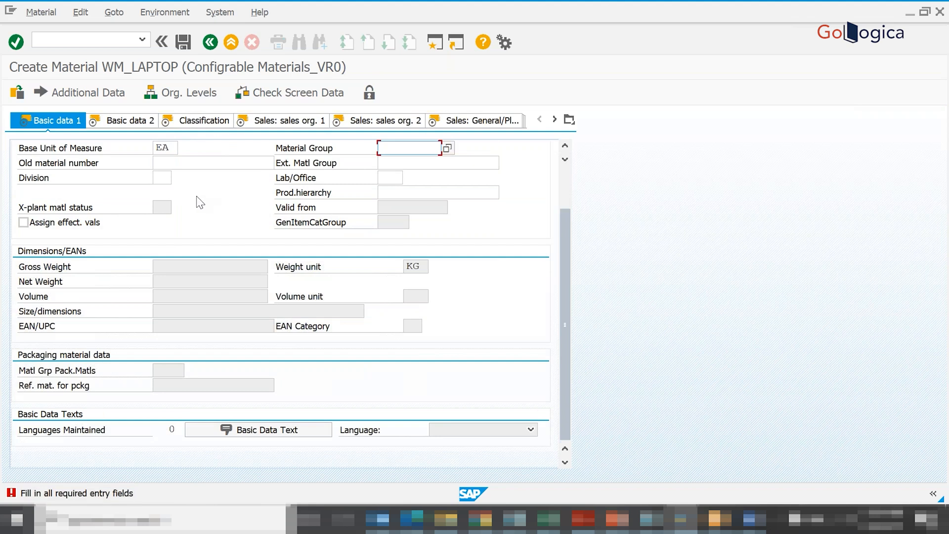
{"action": "left_click", "coordinate": [447, 147]}
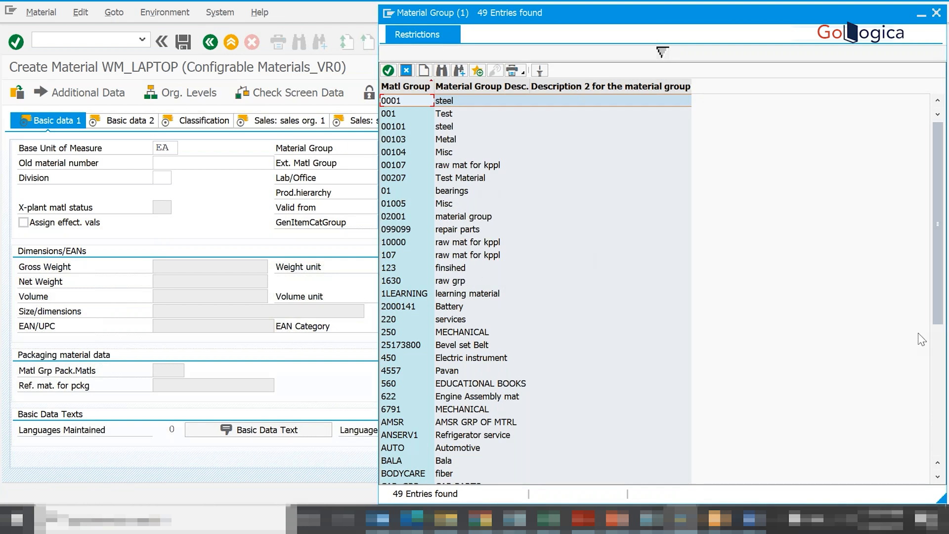
{"action": "left_click", "coordinate": [938, 349]}
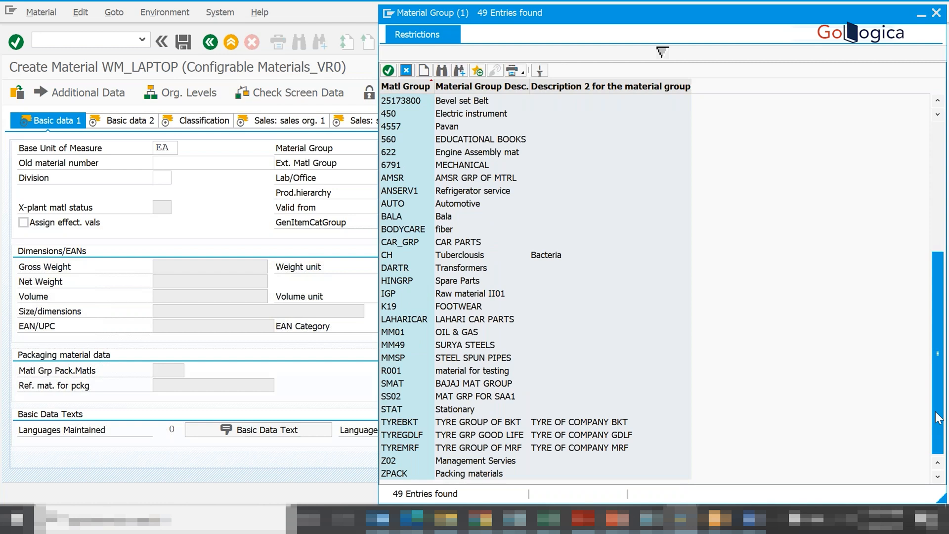
{"action": "left_click_drag", "start_coordinate": [938, 418], "coordinate": [918, 282]}
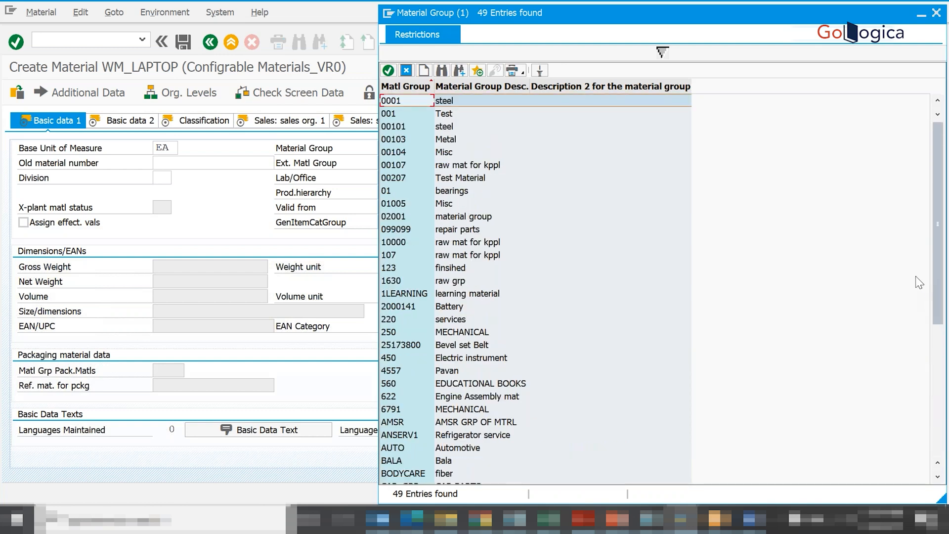
{"action": "double_click", "coordinate": [451, 267]}
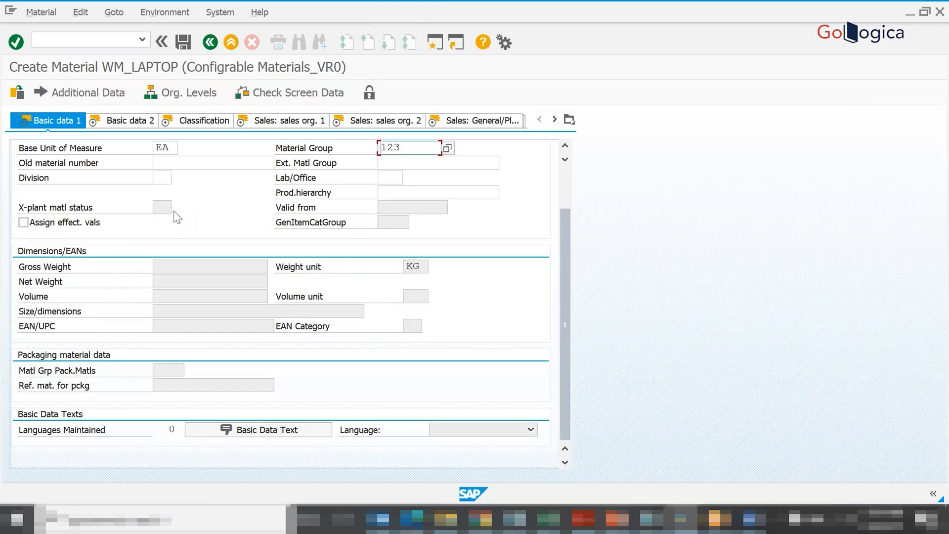
- Look through the Basic data 2 view and proceed to the Sales: sales org. 1 view, accepting the configuration values warning
{"action": "left_click", "coordinate": [129, 120]}
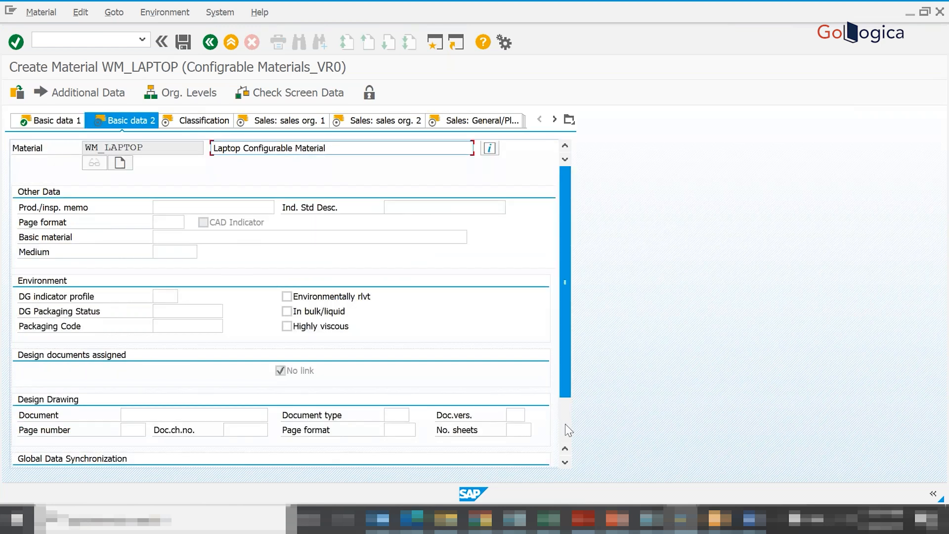
{"action": "scroll", "coordinate": [565, 423], "scroll_direction": "down", "scroll_amount": 3}
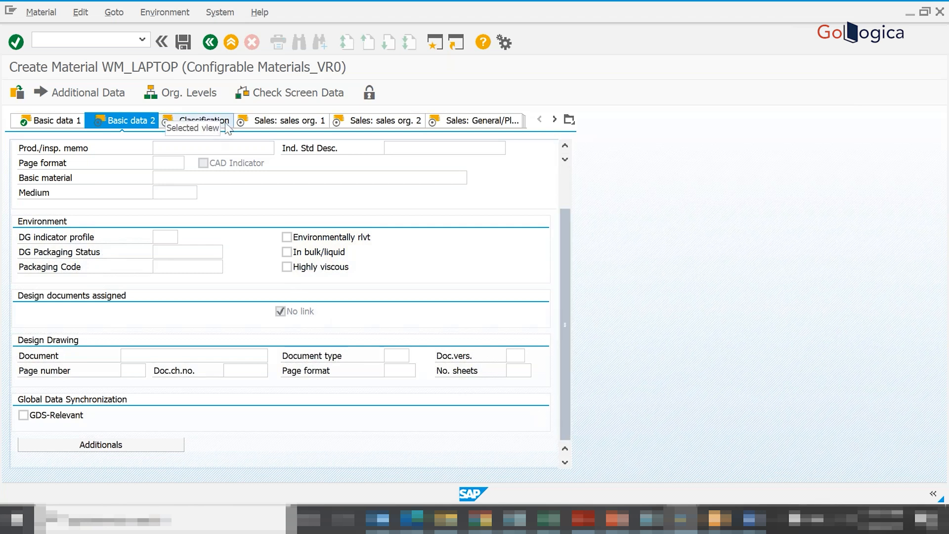
{"action": "left_click", "coordinate": [262, 125]}
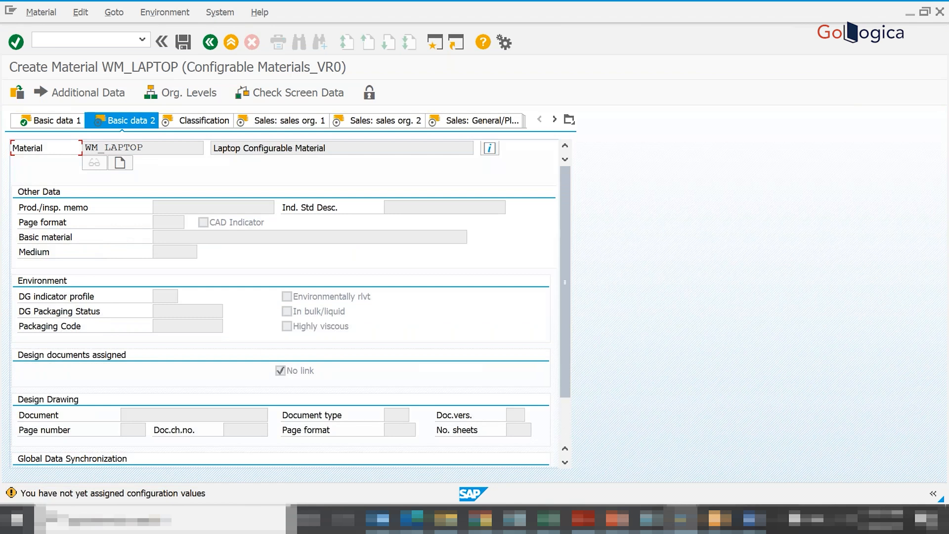
{"action": "key", "text": "Return"}
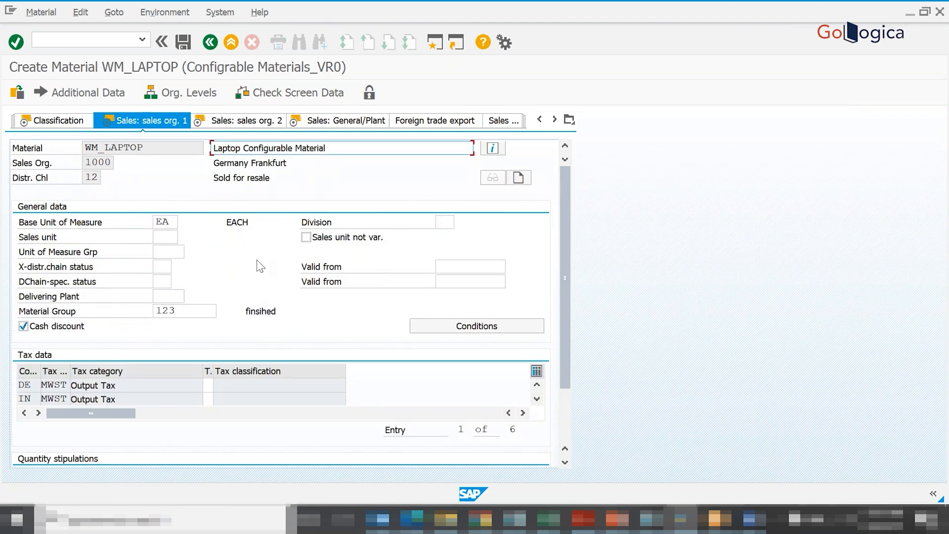
- Maintain tax classification 1 for the listed output tax categories of the material and return to the Sales: sales org. 1 view
{"action": "left_click", "coordinate": [186, 310]}
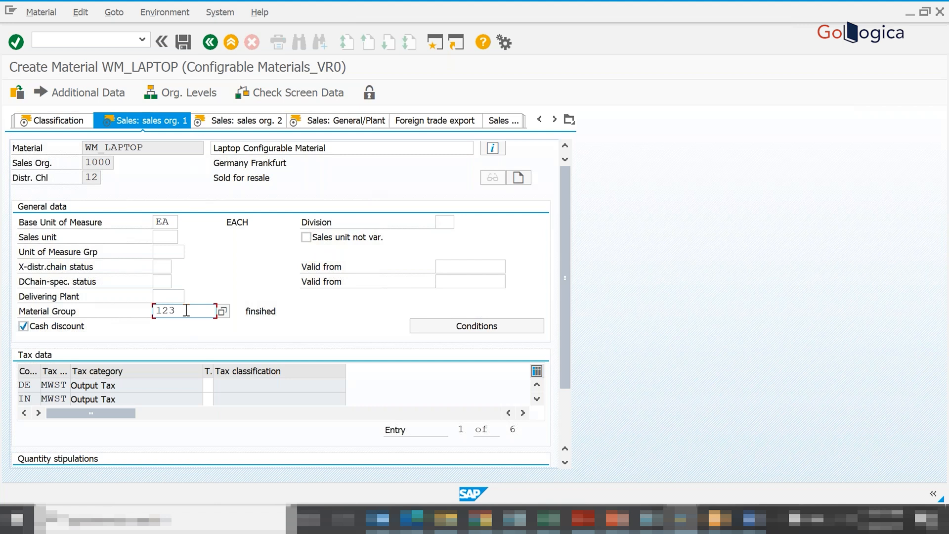
{"action": "left_click", "coordinate": [238, 125]}
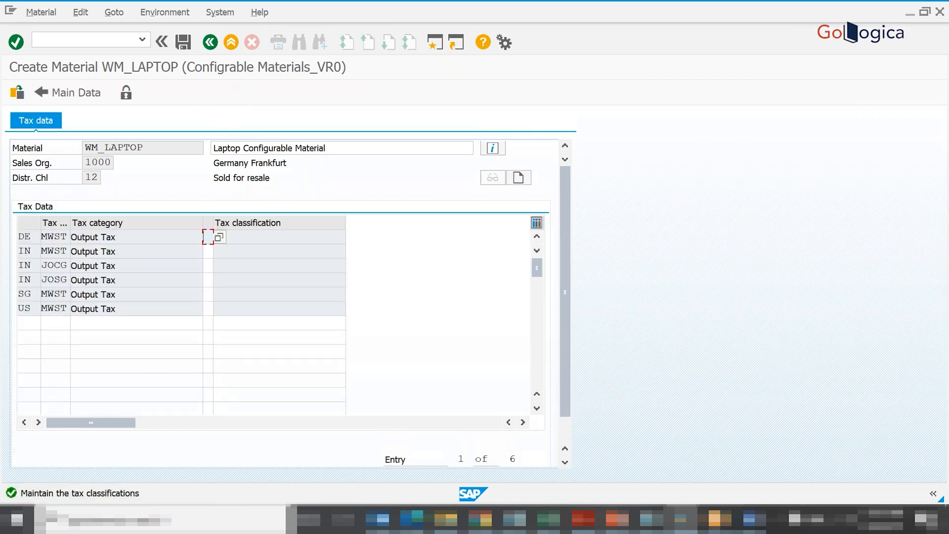
{"action": "type", "text": "1"}
{"action": "key", "text": "Return"}
{"action": "type", "text": "1"}
{"action": "key", "text": "Return"}
{"action": "type", "text": "1"}
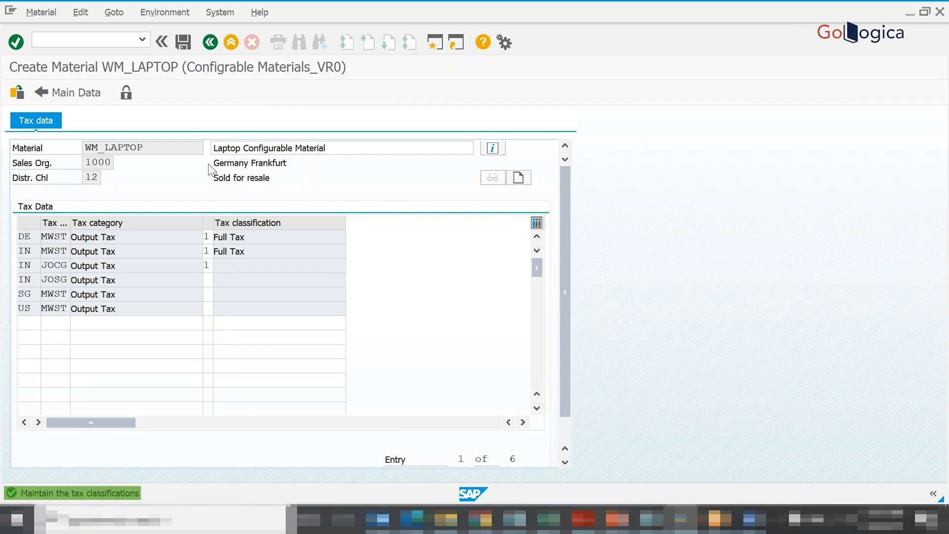
{"action": "key", "text": "Return"}
{"action": "type", "text": "1"}
{"action": "key", "text": "Return"}
{"action": "type", "text": "1"}
{"action": "key", "text": "Return"}
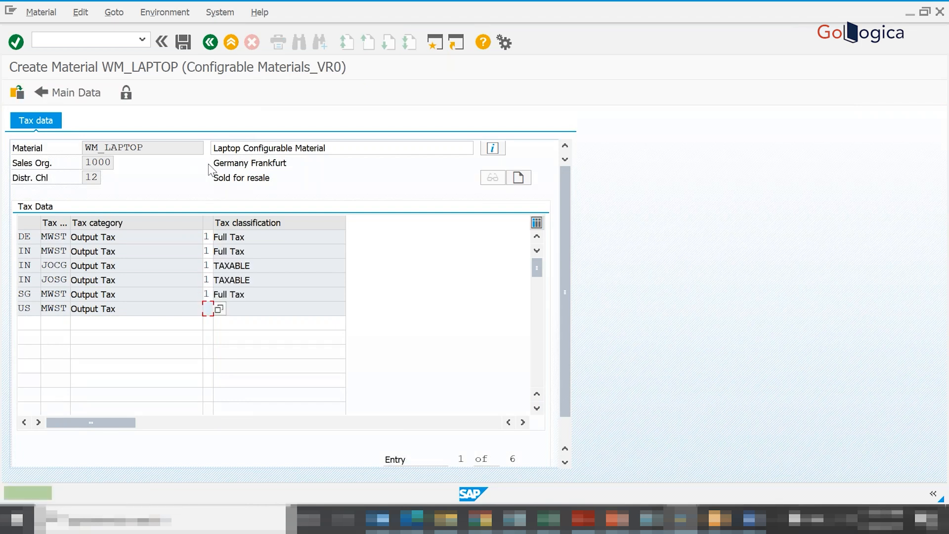
{"action": "key", "text": "Return"}
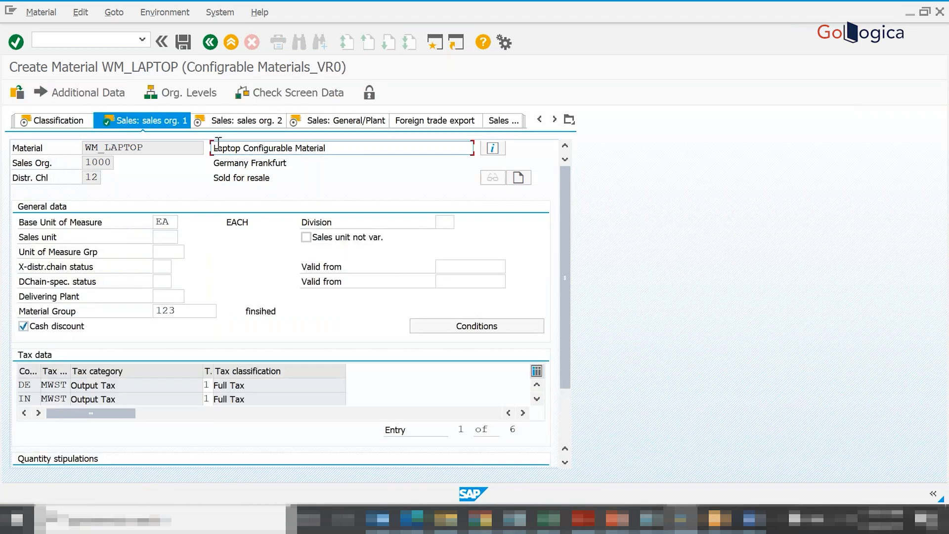
- Review the Sales: sales org. 2 view, examining the item category group and the general item category group
{"action": "left_click", "coordinate": [219, 121]}
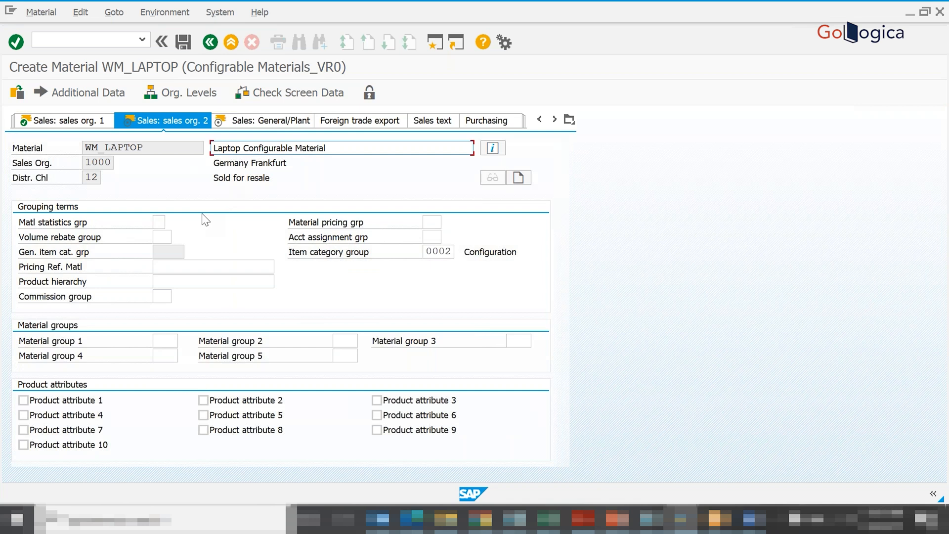
{"action": "left_click", "coordinate": [424, 251]}
{"action": "left_click_drag", "start_coordinate": [425, 252], "coordinate": [454, 252]}
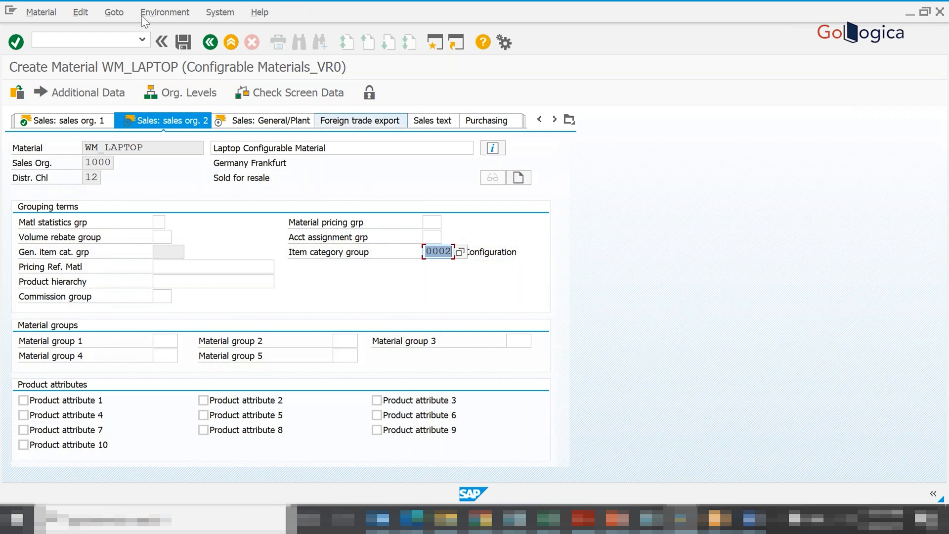
{"action": "left_click", "coordinate": [228, 2]}
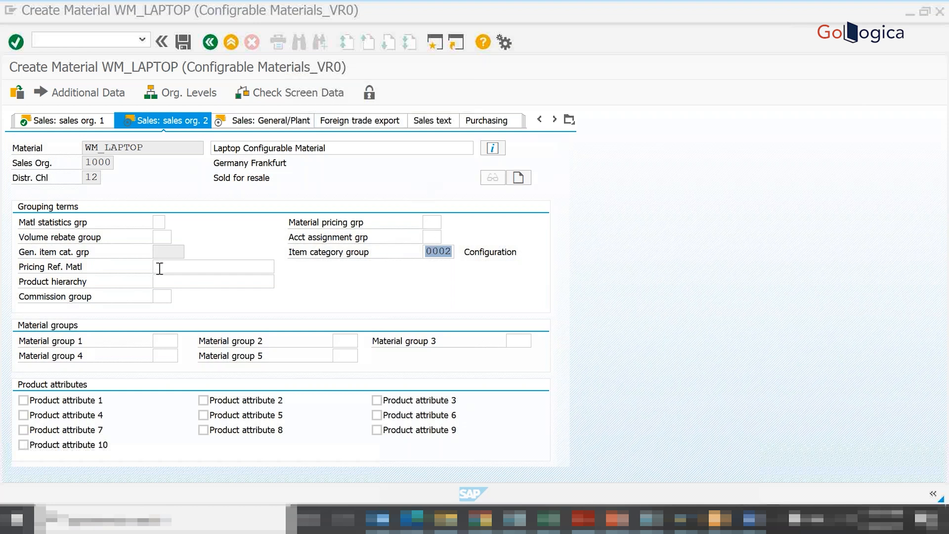
{"action": "left_click", "coordinate": [178, 253]}
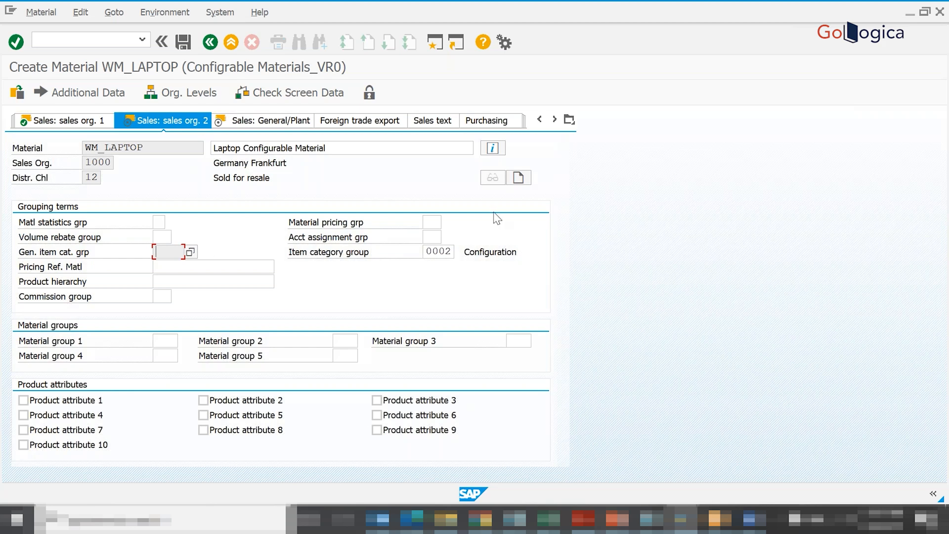
- Go to the MRP 1 view and set the MRP type to PD (MRP) from the possible entries
{"action": "left_click", "coordinate": [569, 121]}
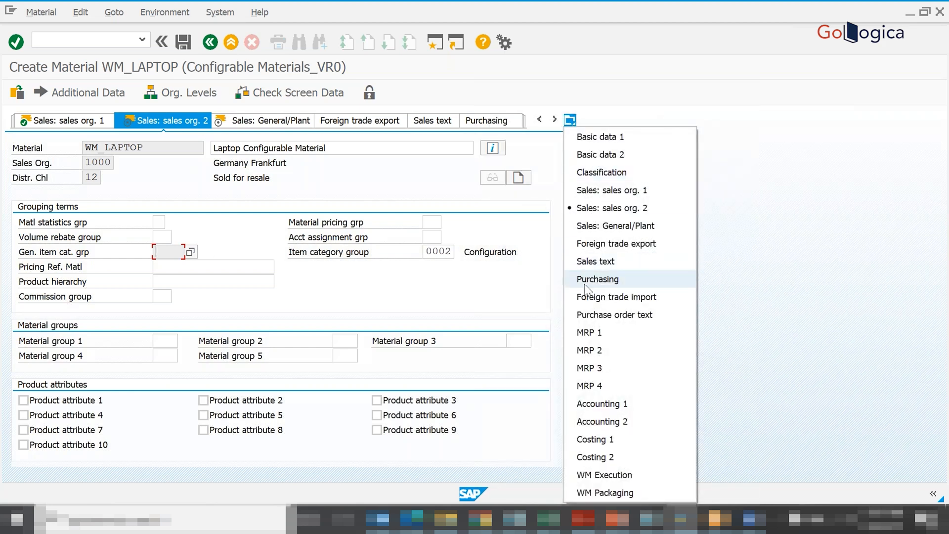
{"action": "left_click", "coordinate": [595, 333]}
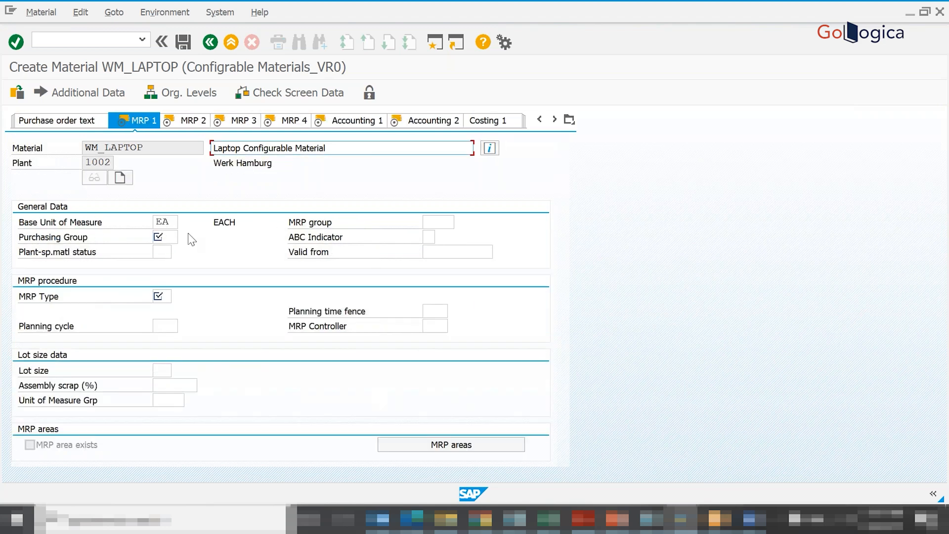
{"action": "left_click", "coordinate": [163, 297]}
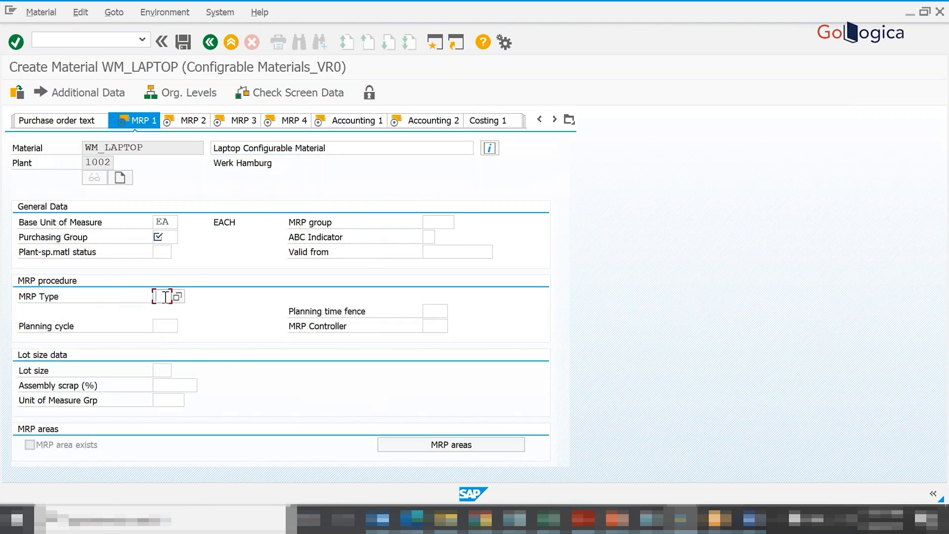
{"action": "left_click", "coordinate": [179, 299]}
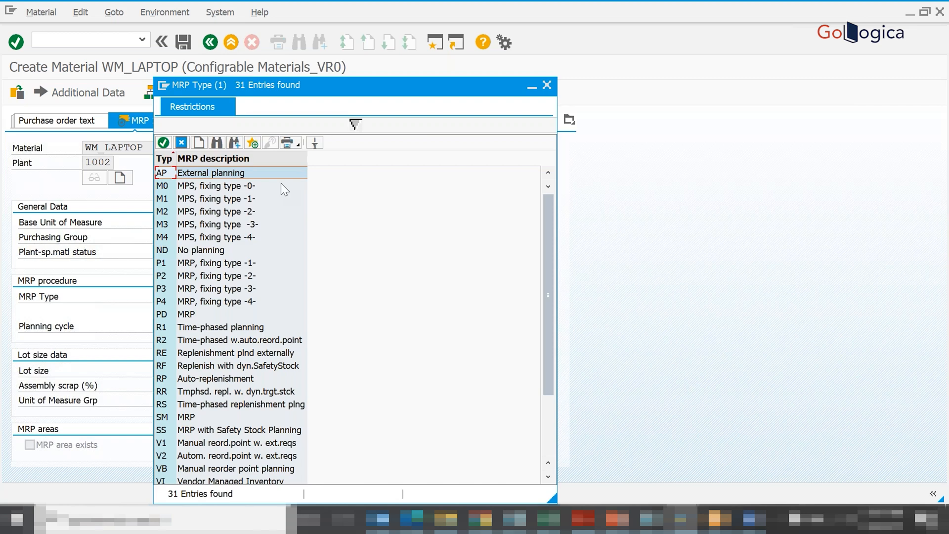
{"action": "left_click", "coordinate": [164, 317]}
{"action": "double_click", "coordinate": [164, 316]}
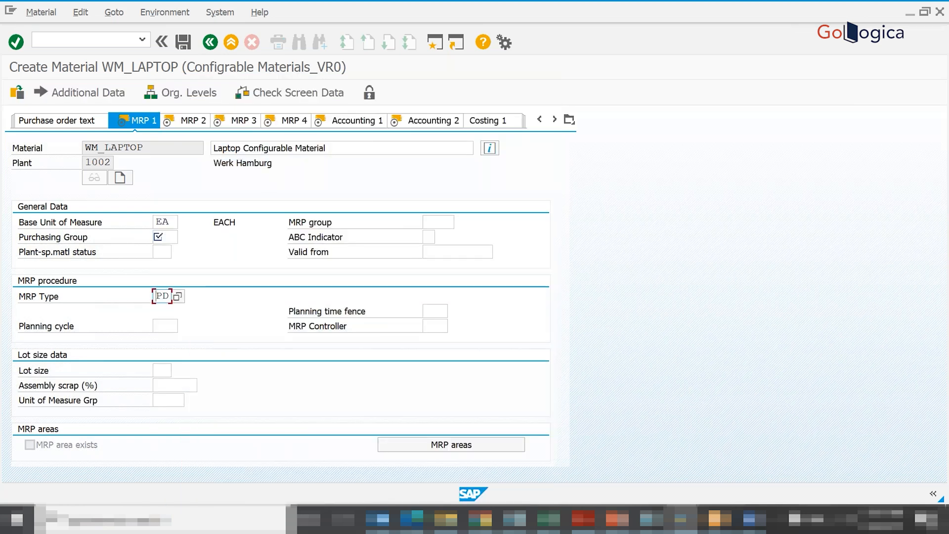
- Fill in the required MRP 1 fields with purchasing group 009 and MRP controller 003 from their possible entries
{"action": "left_click", "coordinate": [183, 121]}
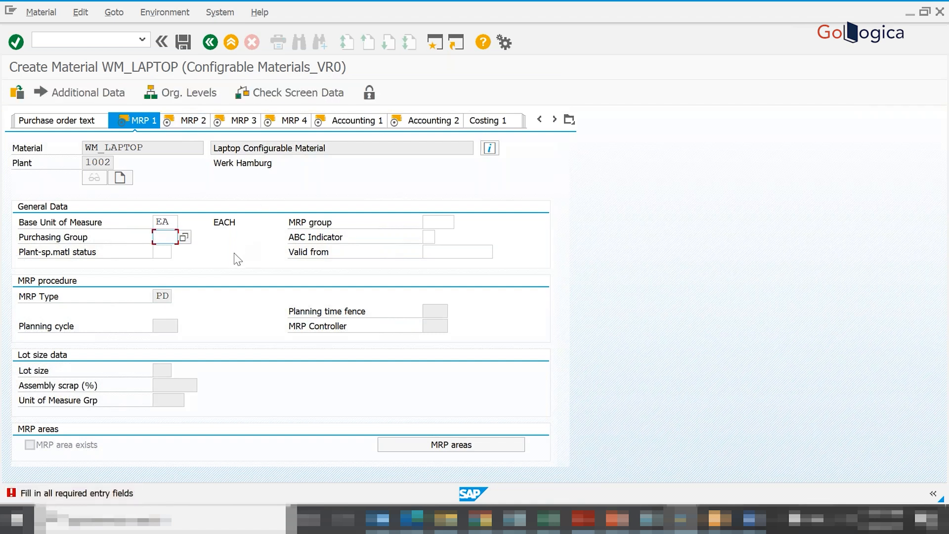
{"action": "key", "text": "F4"}
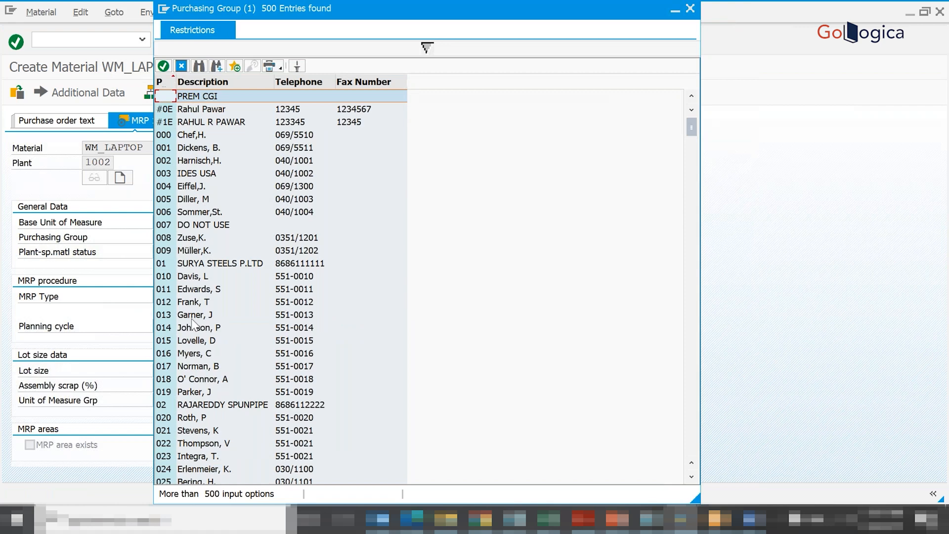
{"action": "left_click", "coordinate": [179, 250]}
{"action": "double_click", "coordinate": [179, 250]}
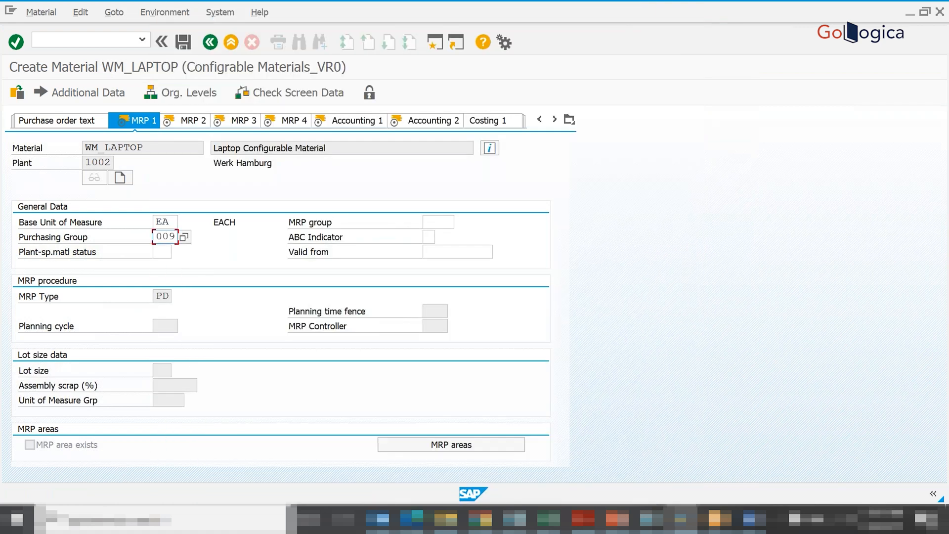
{"action": "key", "text": "Return"}
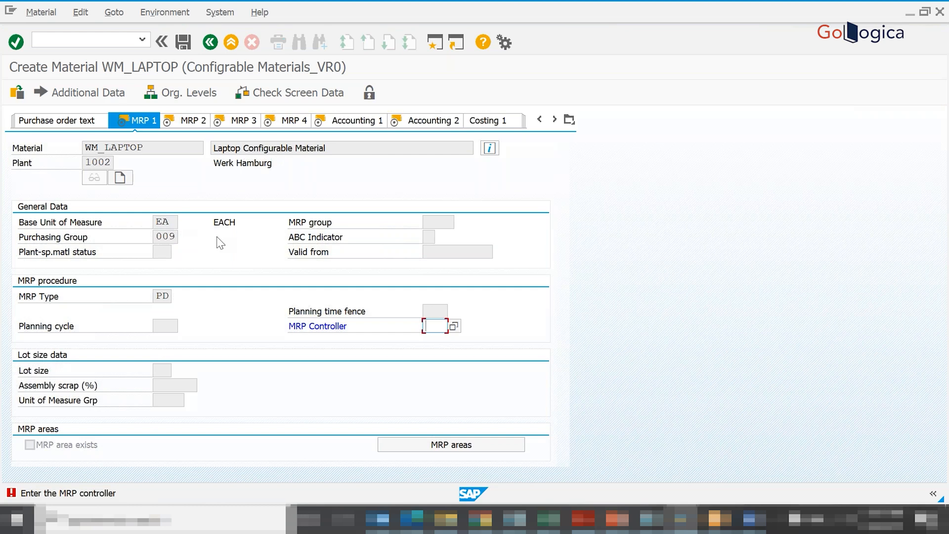
{"action": "key", "text": "F4"}
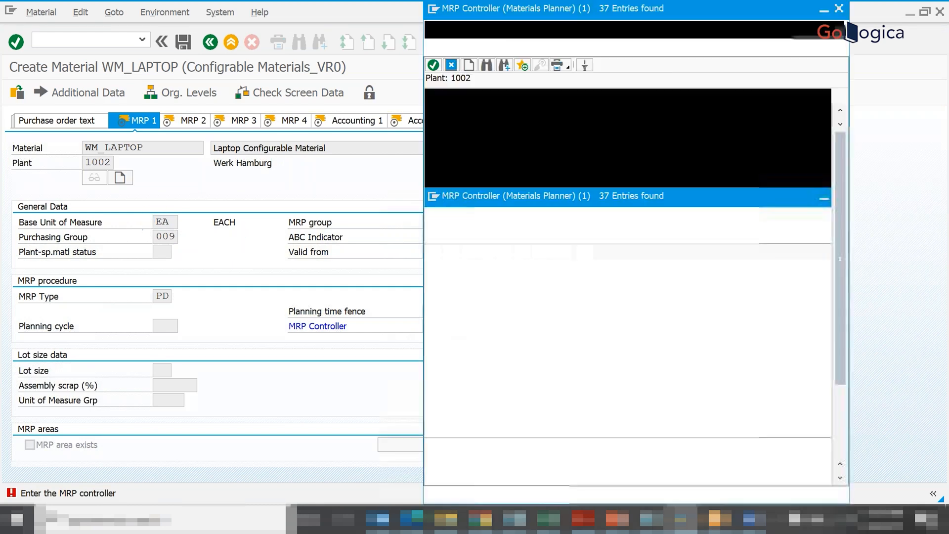
{"action": "double_click", "coordinate": [431, 154]}
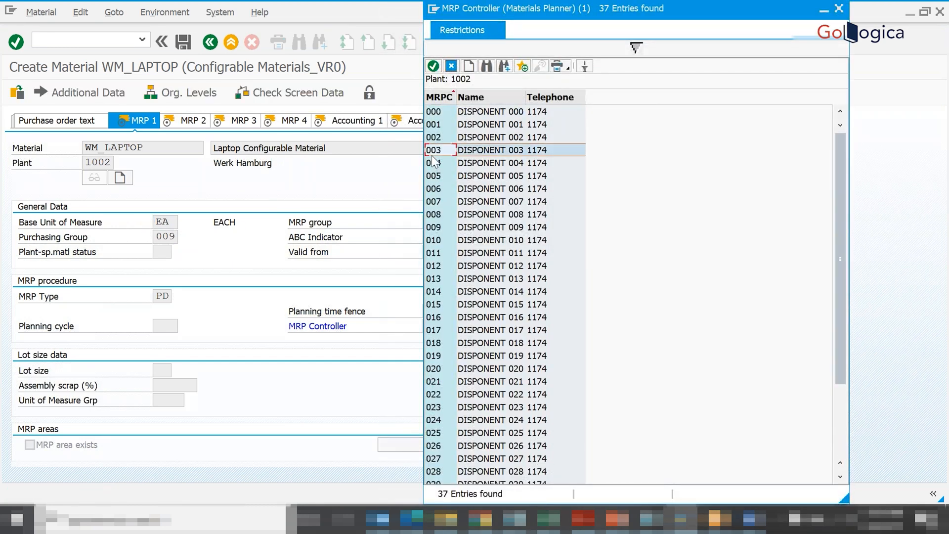
{"action": "key", "text": "Return"}
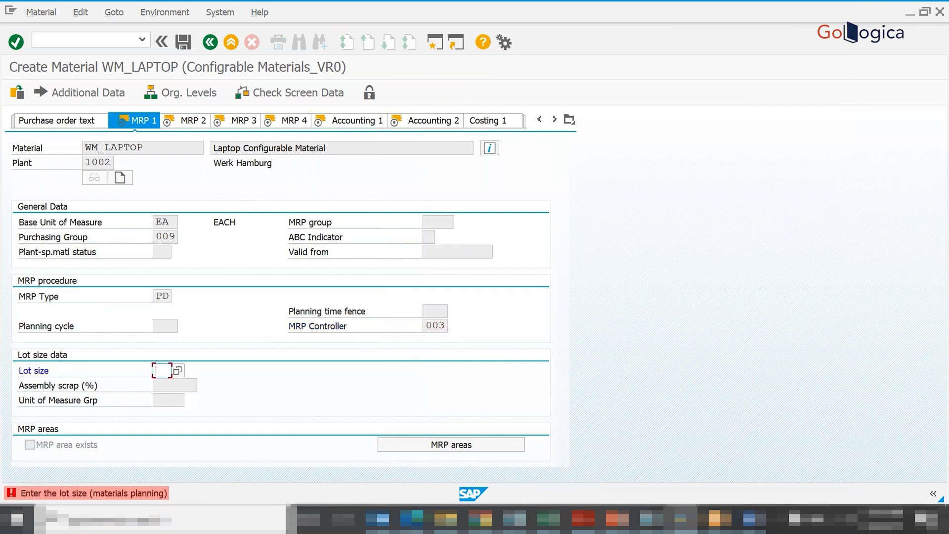
- Try lot size 1 in MRP 1, and replace it with 2D (Two Day Lot Size) from the possible entries
{"action": "type", "text": "1"}
{"action": "key", "text": "Return"}
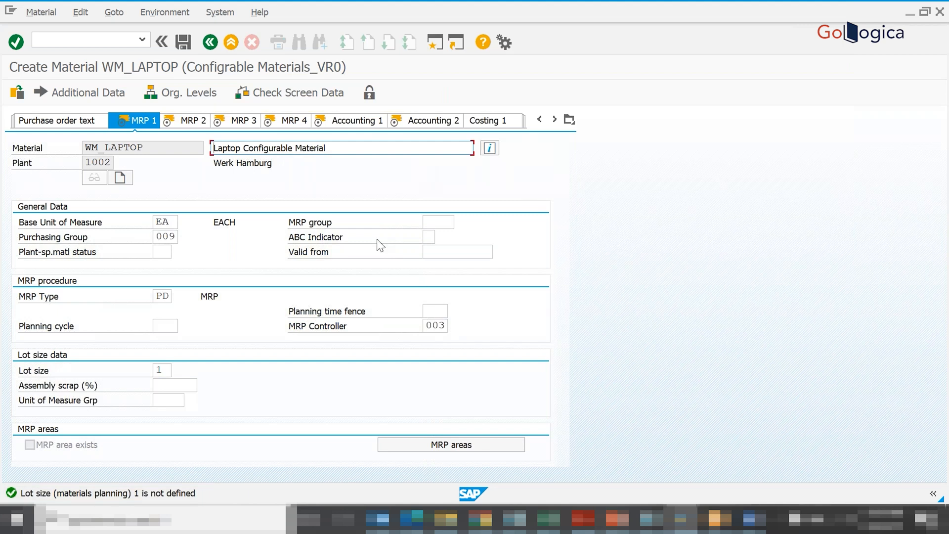
{"action": "left_click", "coordinate": [166, 370]}
{"action": "key", "text": "BackSpace"}
{"action": "key", "text": "F4"}
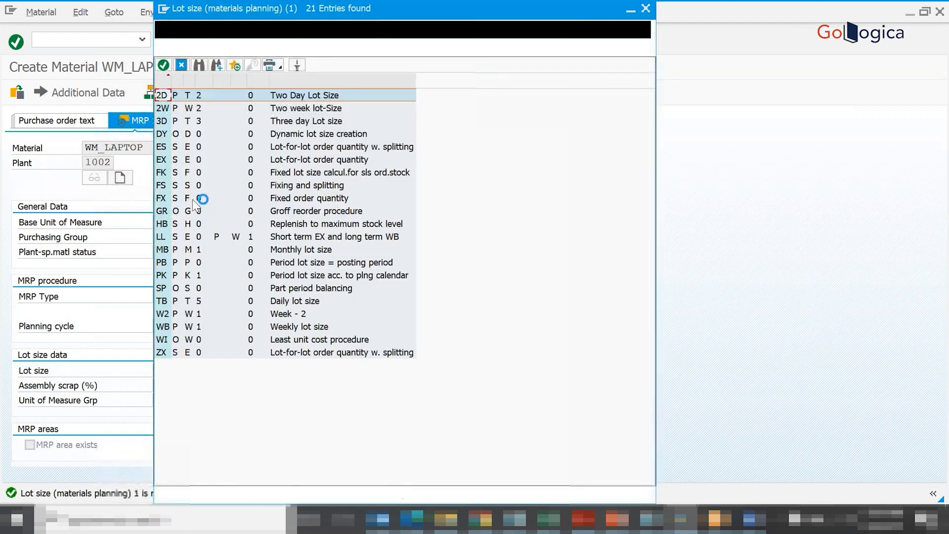
{"action": "double_click", "coordinate": [162, 97]}
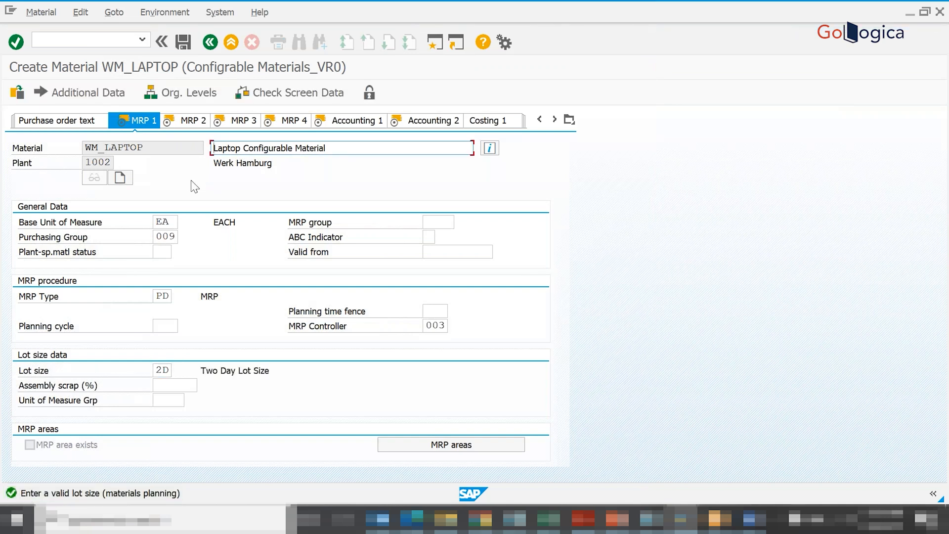
- Set the lot size to EX (Lot-for-lot order quantity) from the possible entries and proceed to the MRP 2 view
{"action": "left_click", "coordinate": [166, 369]}
{"action": "key", "text": "BackSpace"}
{"action": "key", "text": "BackSpace"}
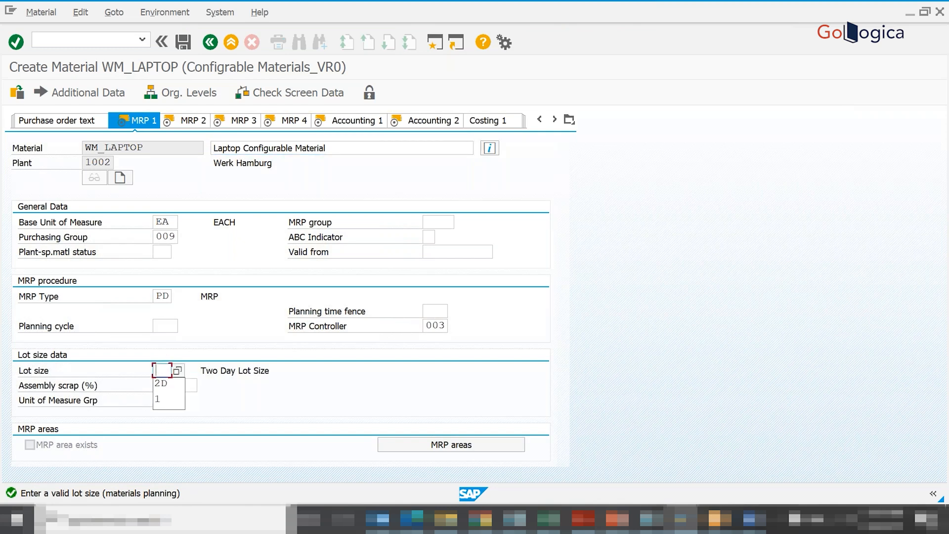
{"action": "key", "text": "F4"}
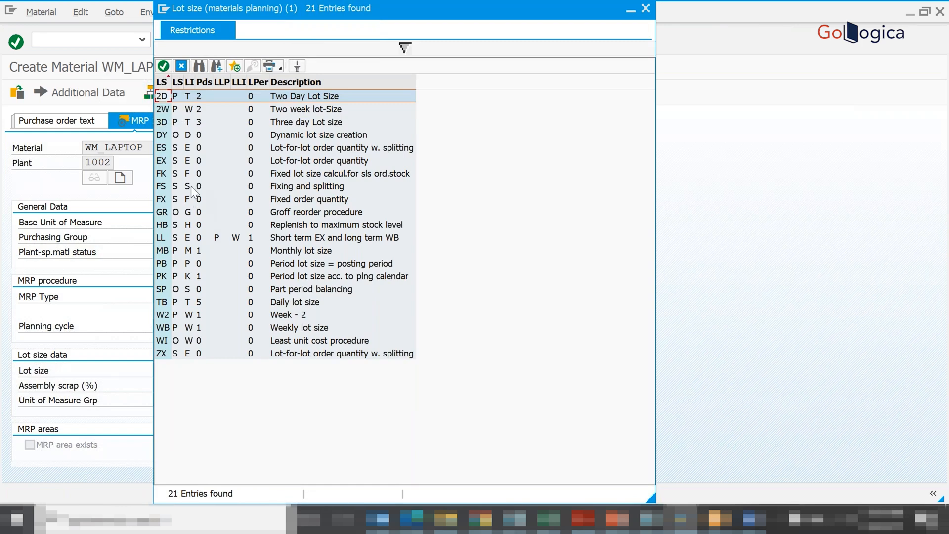
{"action": "double_click", "coordinate": [167, 163]}
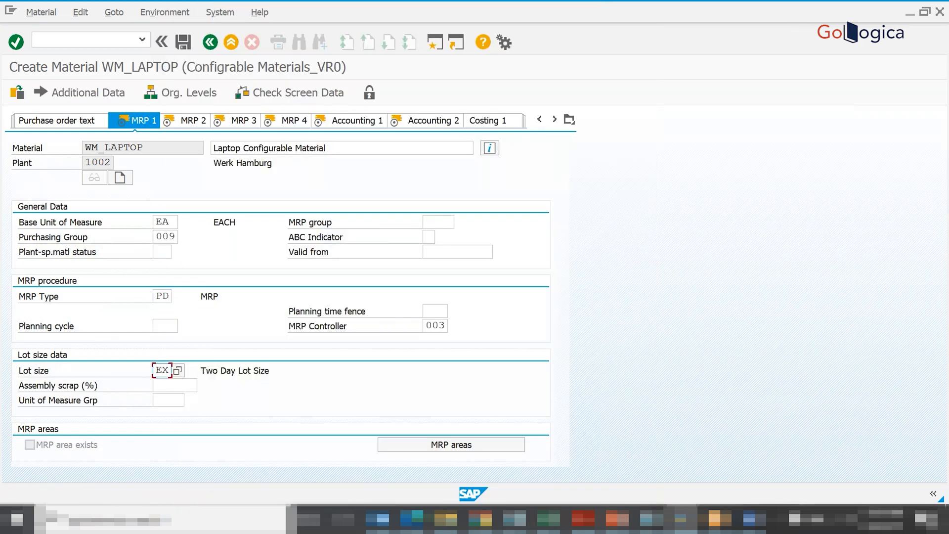
{"action": "key", "text": "Return"}
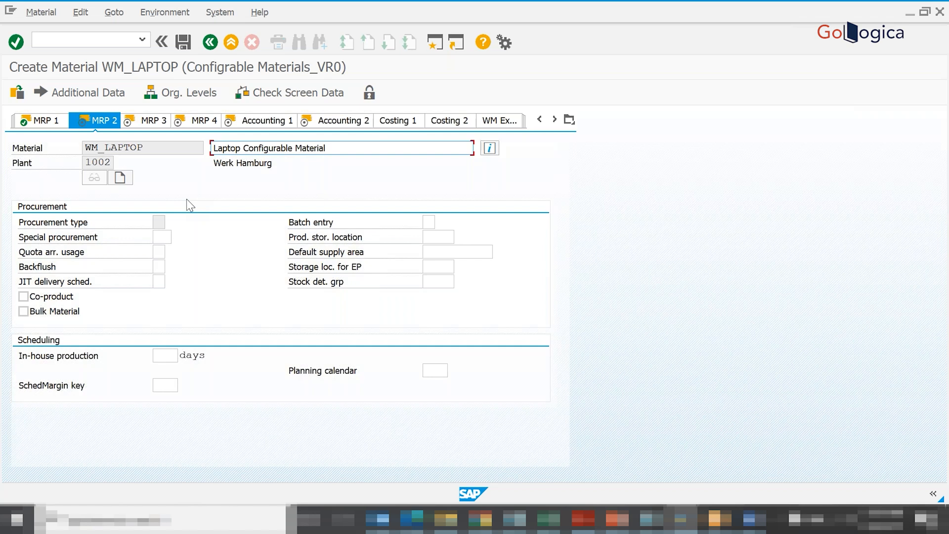
- Set the required scheduling margin key in MRP 2 to 001 from the possible entries and proceed to the MRP 3 view
{"action": "left_click", "coordinate": [158, 124]}
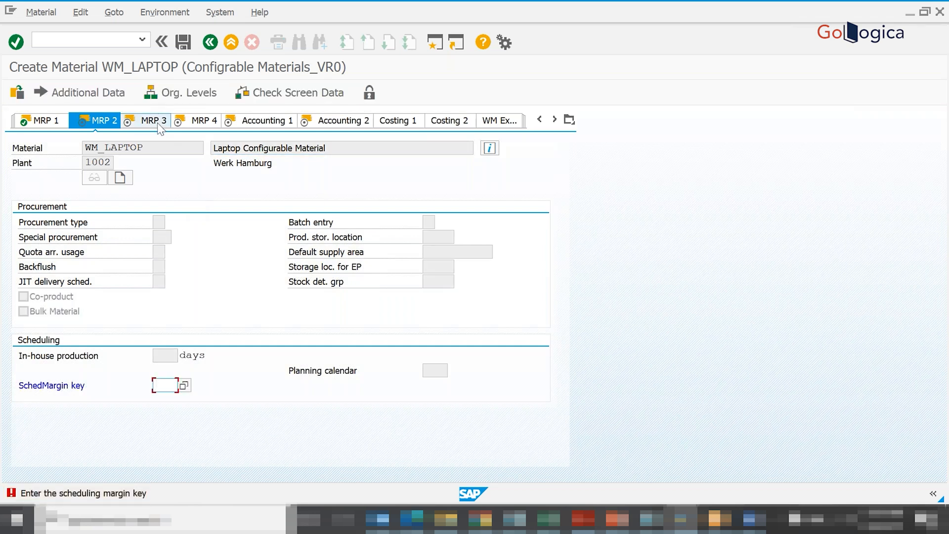
{"action": "key", "text": "F4"}
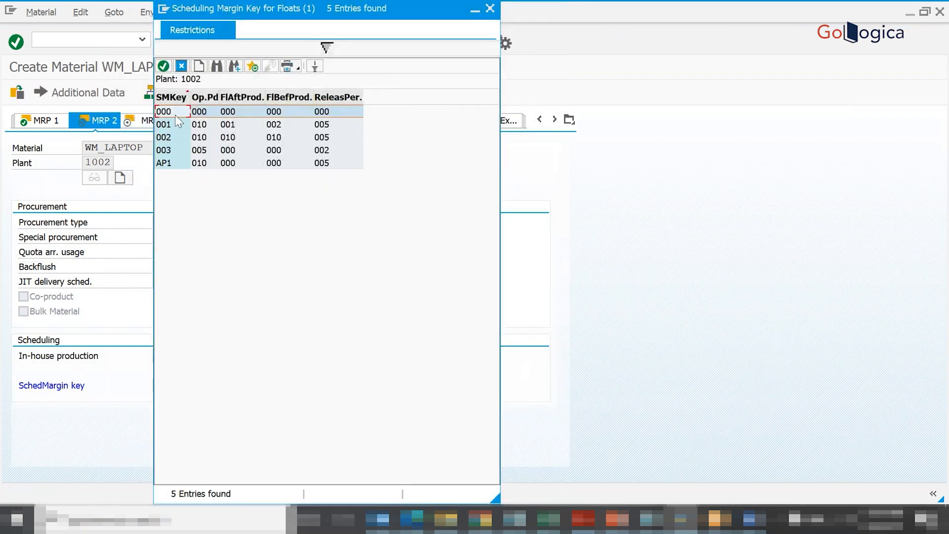
{"action": "double_click", "coordinate": [172, 129]}
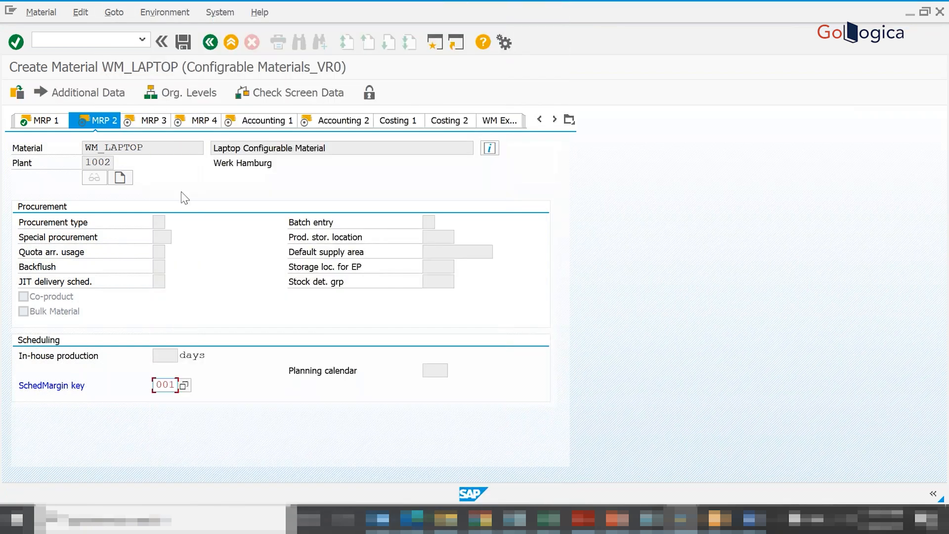
{"action": "key", "text": "Return"}
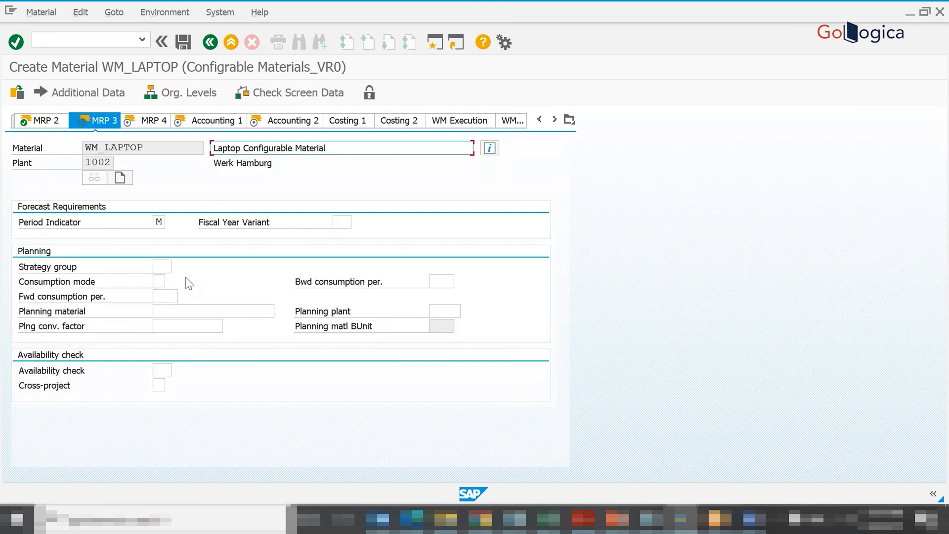
- Set the strategy group in MRP 3 to 25 (Make-to-order for configurable material) from the Make-to-Order/No Assembly Order strategies
{"action": "left_click", "coordinate": [164, 266]}
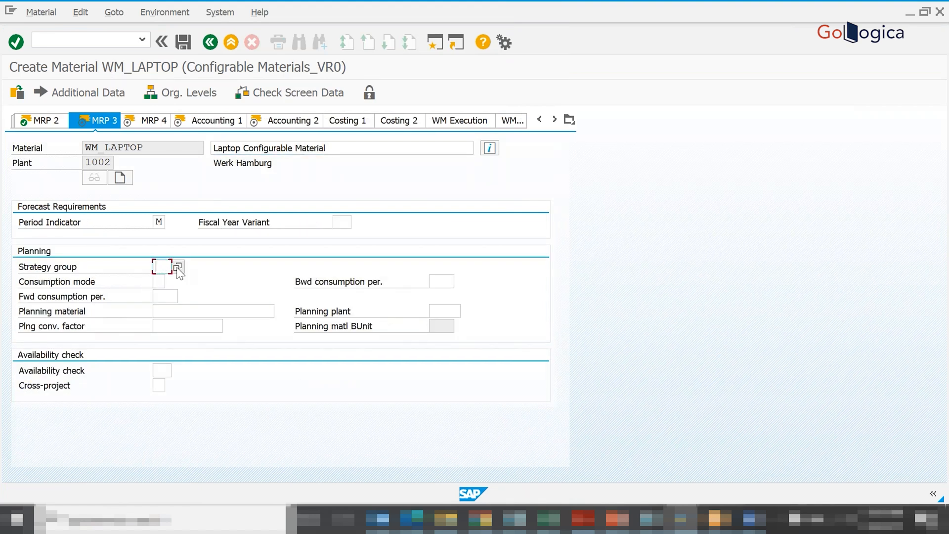
{"action": "left_click", "coordinate": [178, 268]}
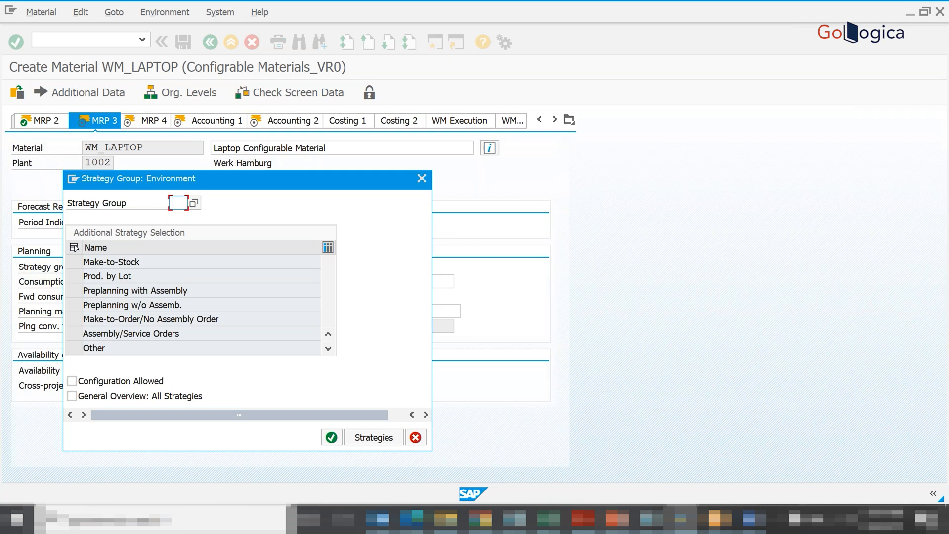
{"action": "left_click", "coordinate": [96, 318]}
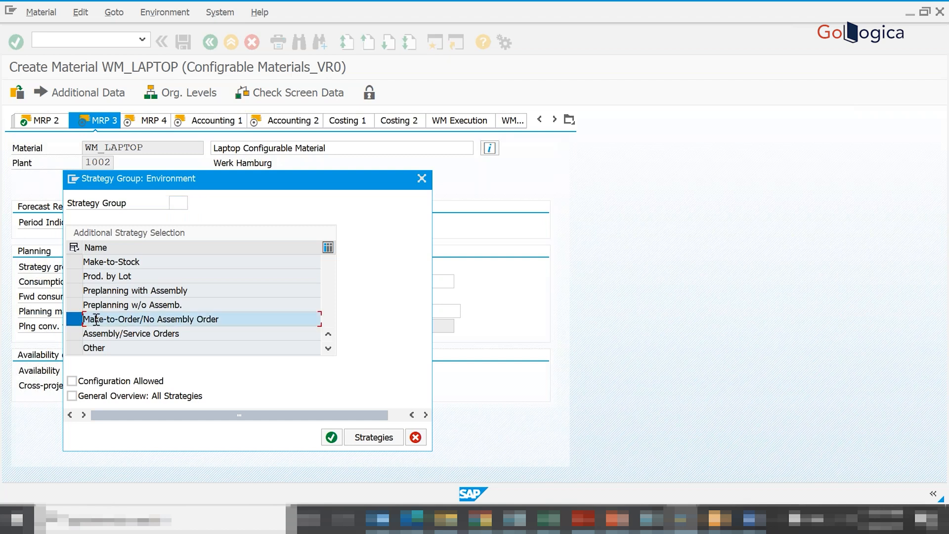
{"action": "double_click", "coordinate": [96, 319]}
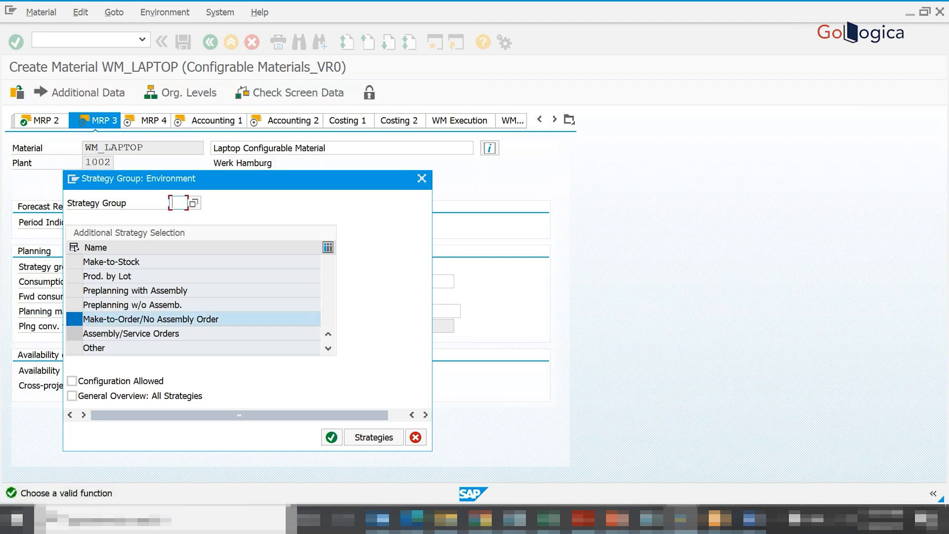
{"action": "left_click", "coordinate": [368, 436]}
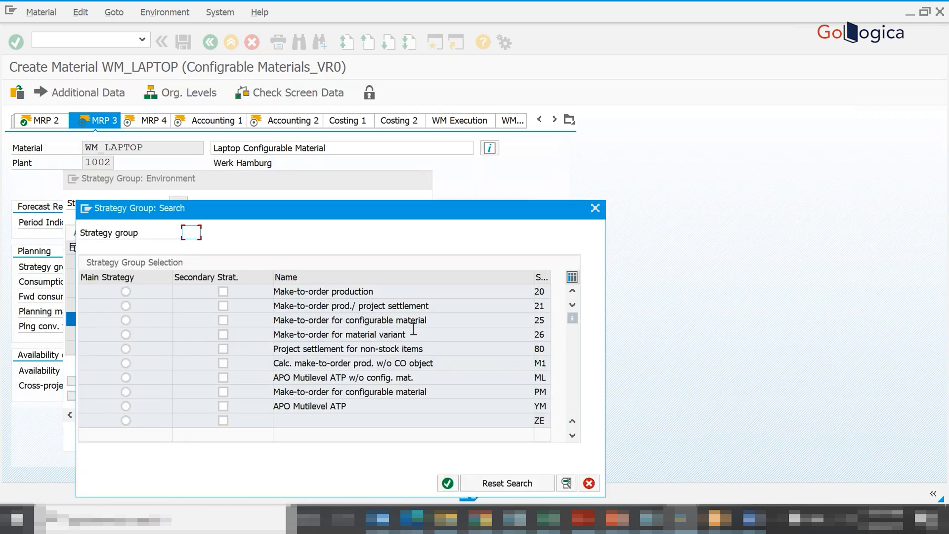
{"action": "left_click", "coordinate": [125, 320]}
{"action": "left_click", "coordinate": [223, 319]}
{"action": "left_click", "coordinate": [449, 480]}
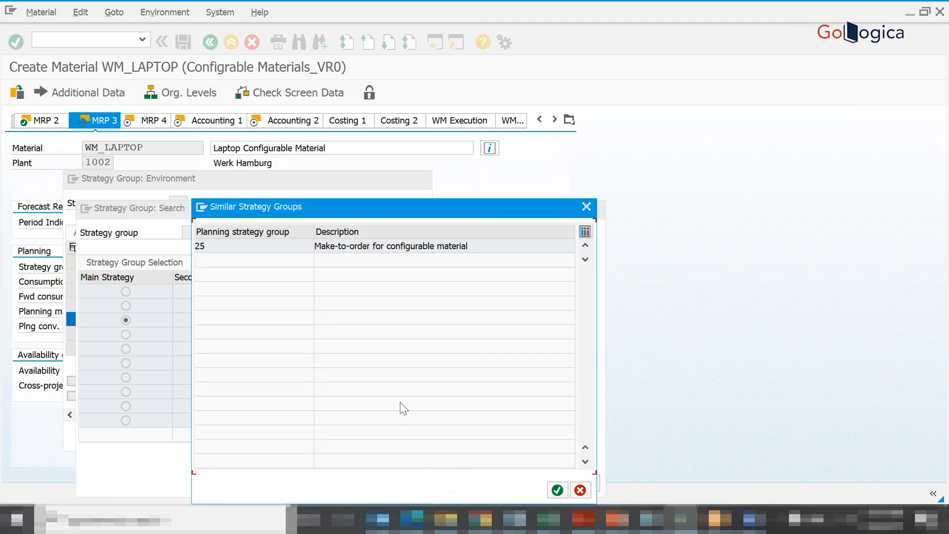
{"action": "double_click", "coordinate": [334, 246]}
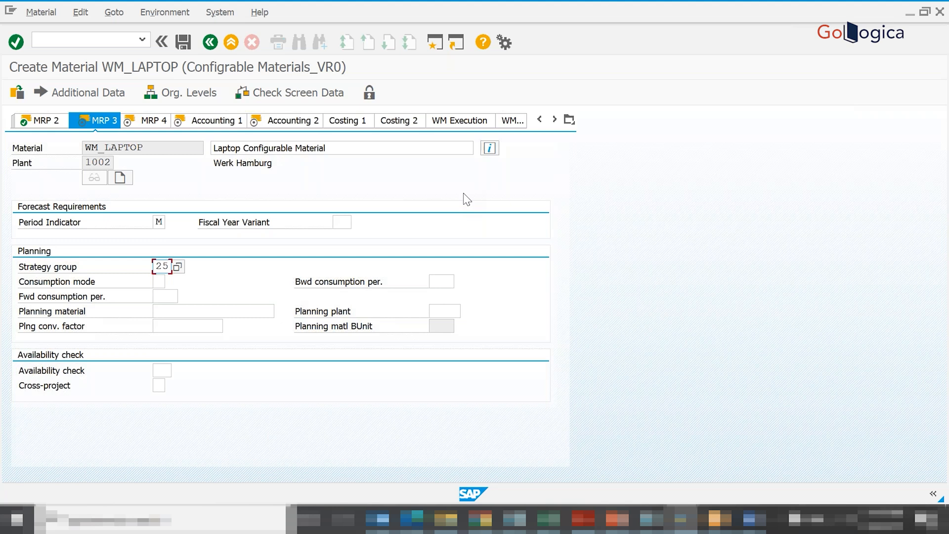
- Try to save the material, and set the required transportation group to 0001 (On palettes) from the possible entries
{"action": "left_click", "coordinate": [182, 43]}
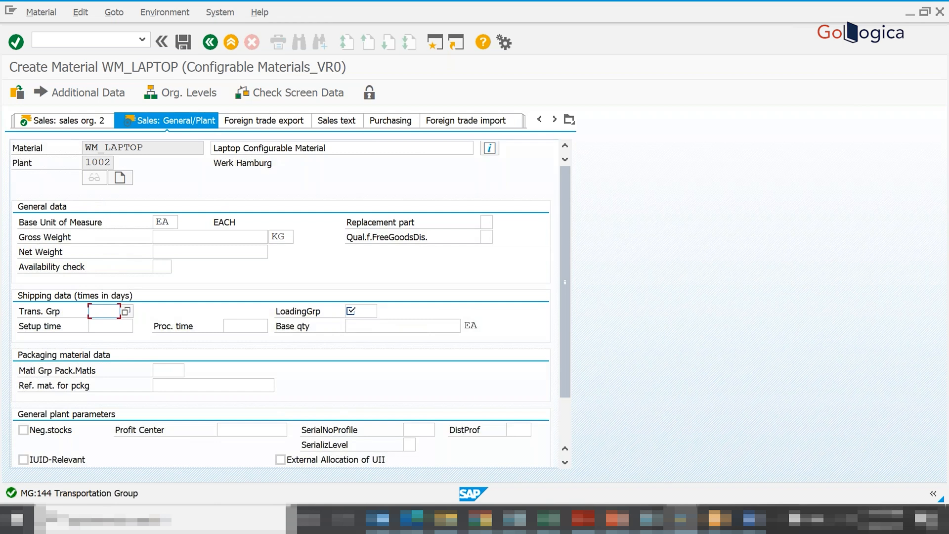
{"action": "key", "text": "F4"}
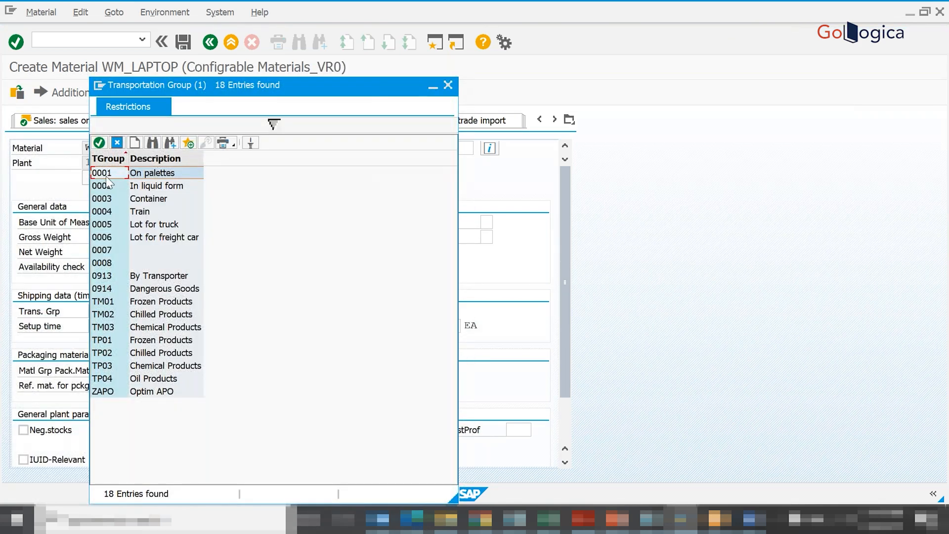
{"action": "double_click", "coordinate": [105, 174]}
- Set the required loading group in Sales: General/Plant to 0003 from the possible entries and continue
{"action": "left_click", "coordinate": [349, 310]}
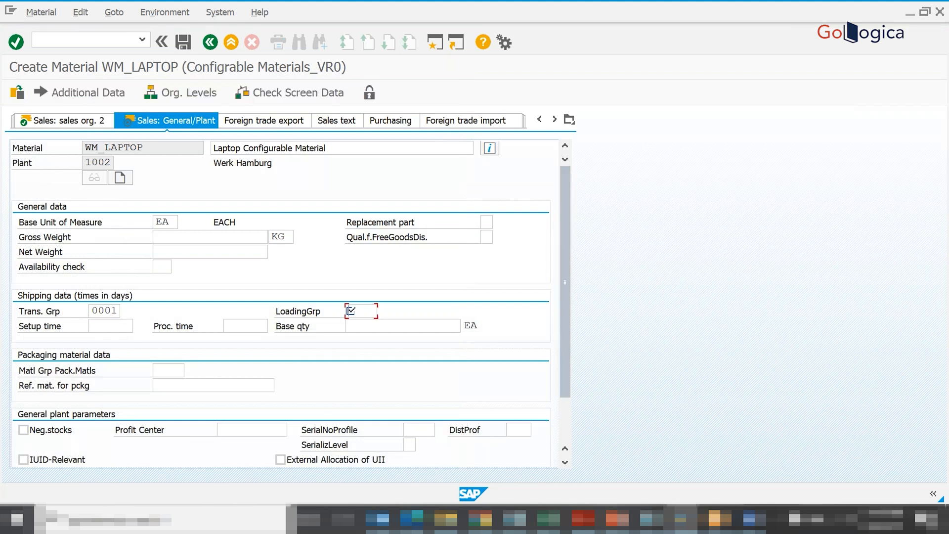
{"action": "key", "text": "Return"}
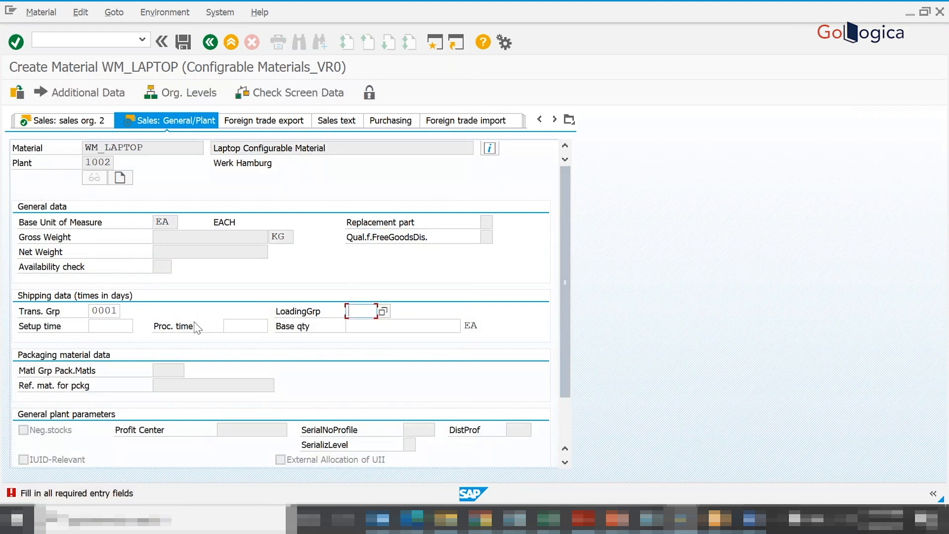
{"action": "key", "text": "F4"}
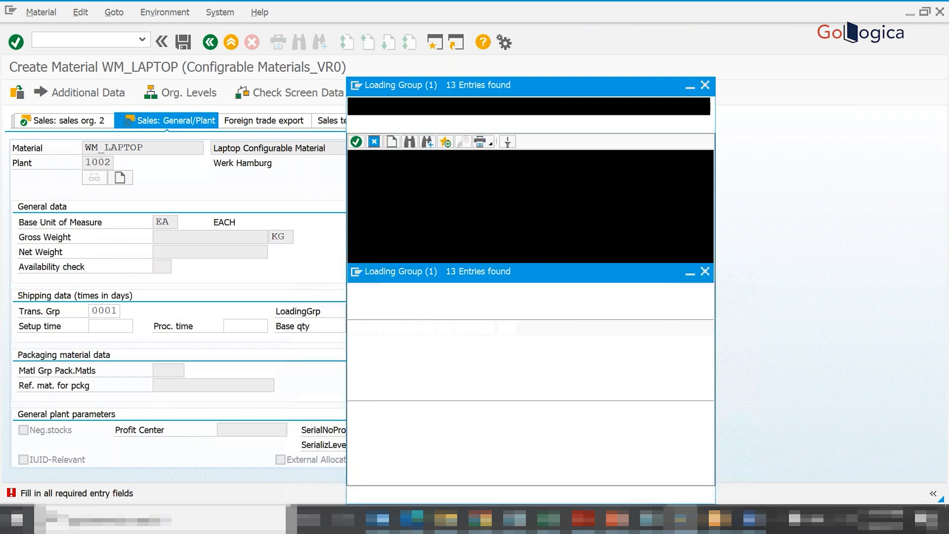
{"action": "double_click", "coordinate": [371, 195]}
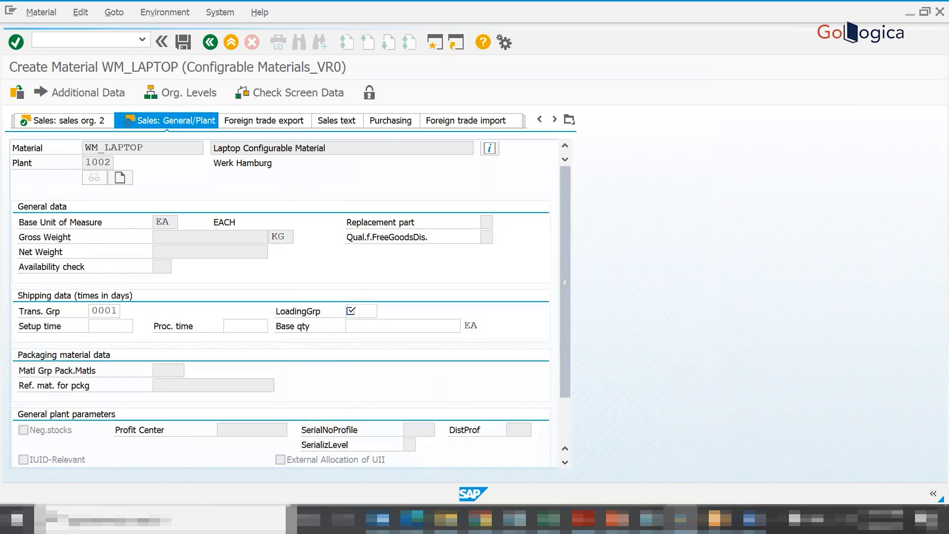
{"action": "left_click", "coordinate": [341, 148]}
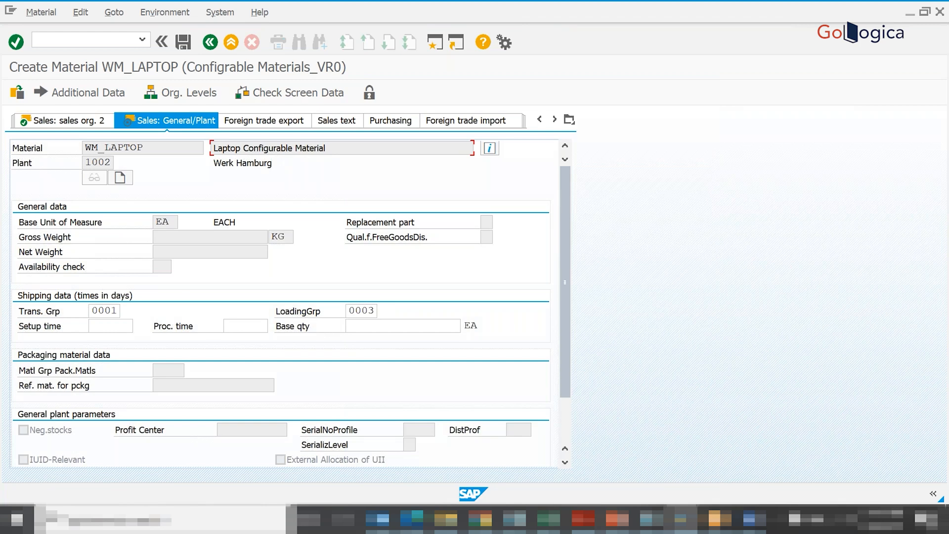
{"action": "key", "text": "Return"}
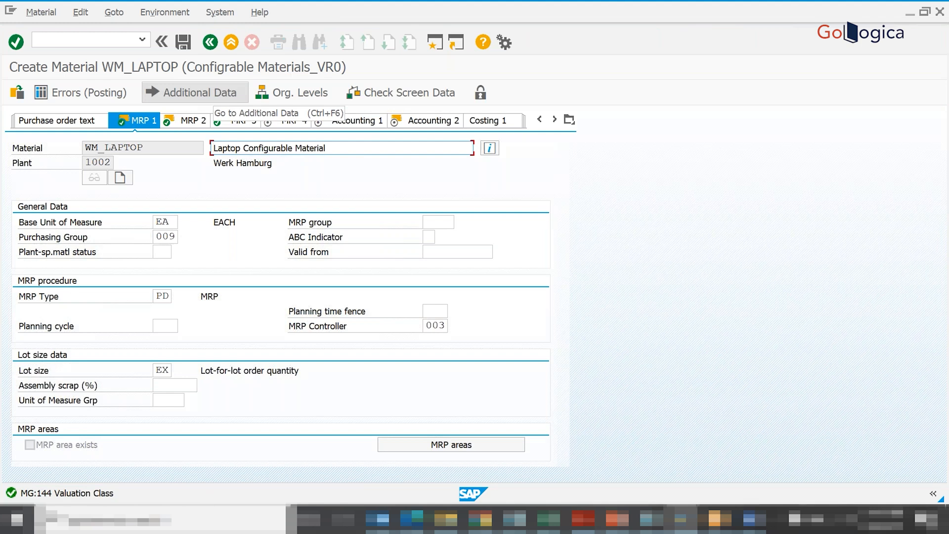
- Try to save the material again and examine the details of the status message
{"action": "left_click", "coordinate": [198, 92]}
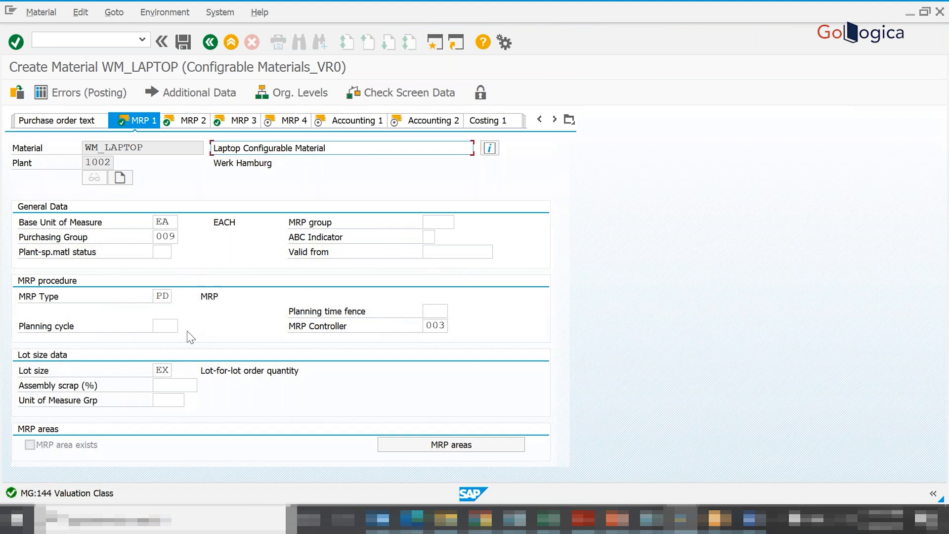
{"action": "left_click", "coordinate": [160, 325]}
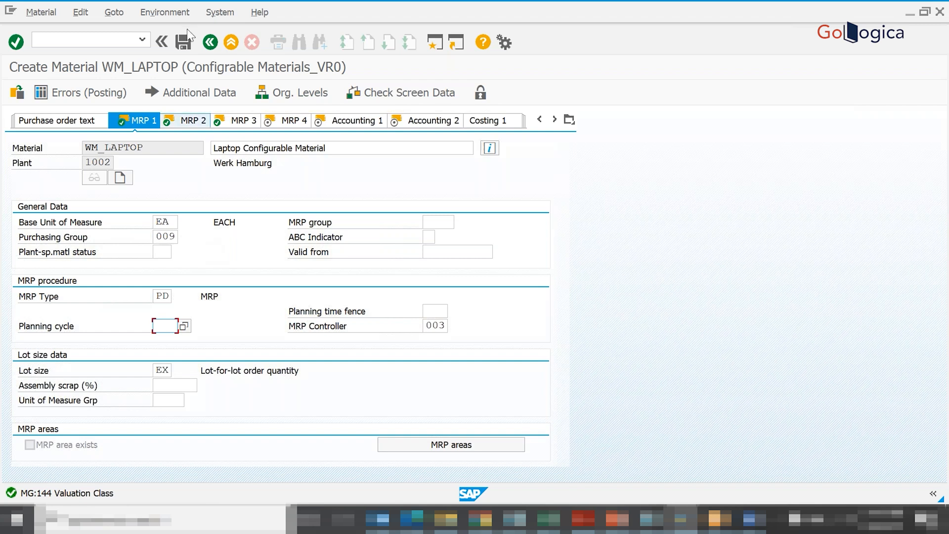
{"action": "left_click", "coordinate": [183, 42]}
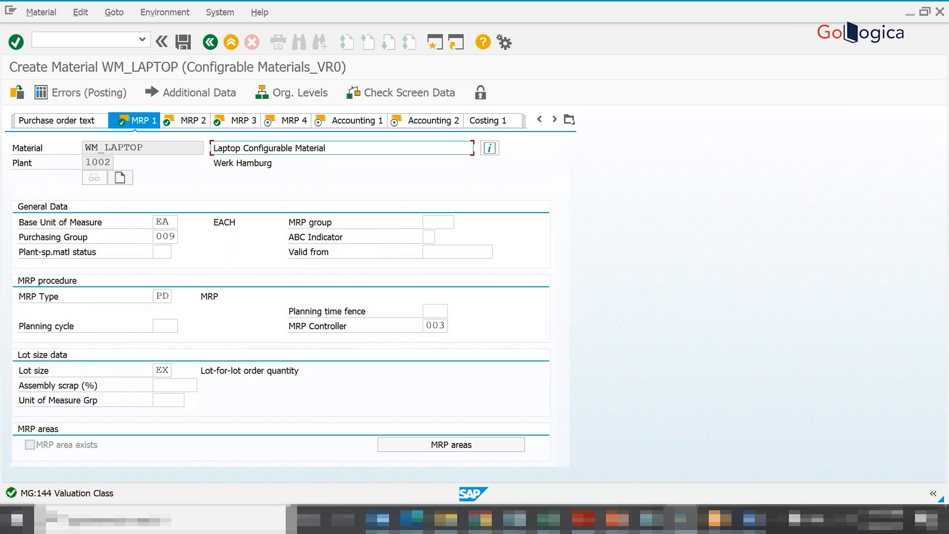
{"action": "left_click", "coordinate": [79, 493]}
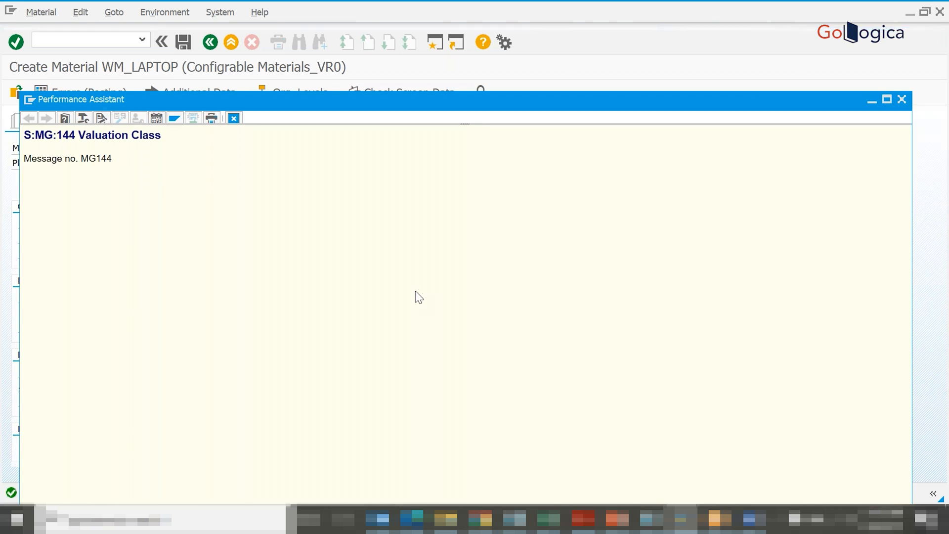
{"action": "left_click", "coordinate": [901, 100]}
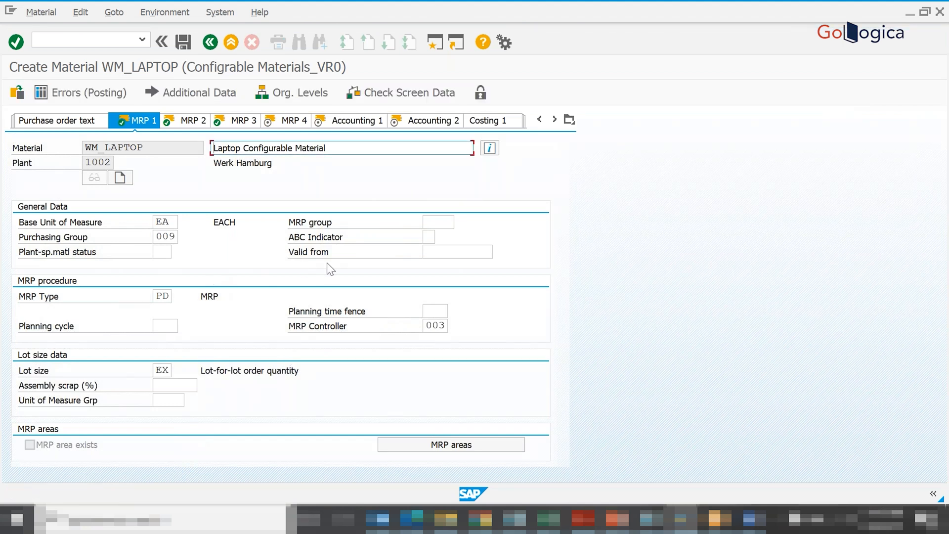
- Set the MRP group in MRP 1 to 0001 (Planning with assembly) from the possible entries and try to save the material
{"action": "left_click", "coordinate": [448, 221]}
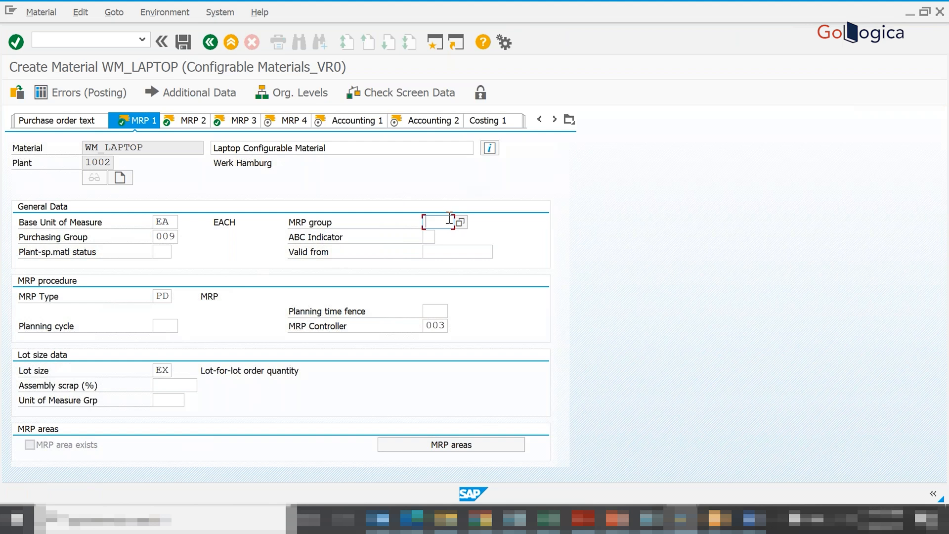
{"action": "key", "text": "Return"}
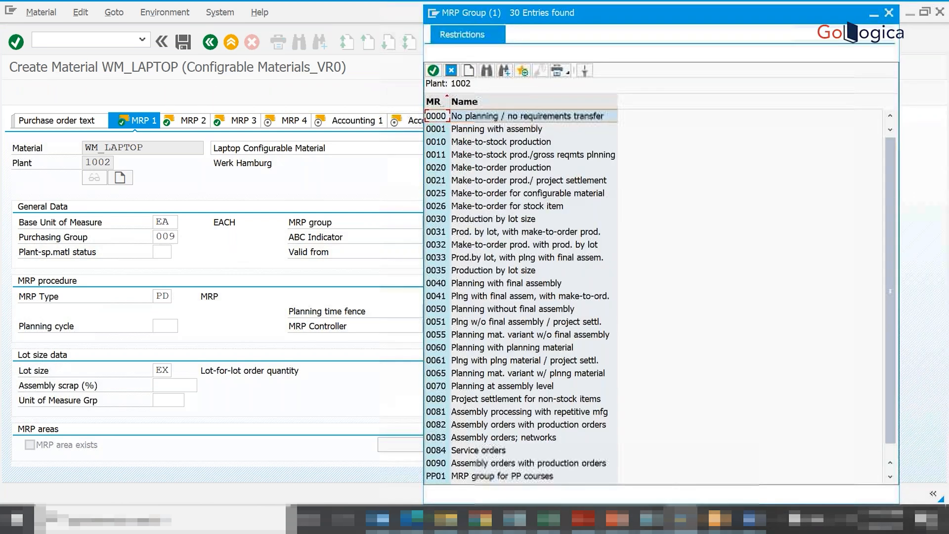
{"action": "key", "text": "Down"}
{"action": "key", "text": "Return"}
{"action": "key", "text": "Return"}
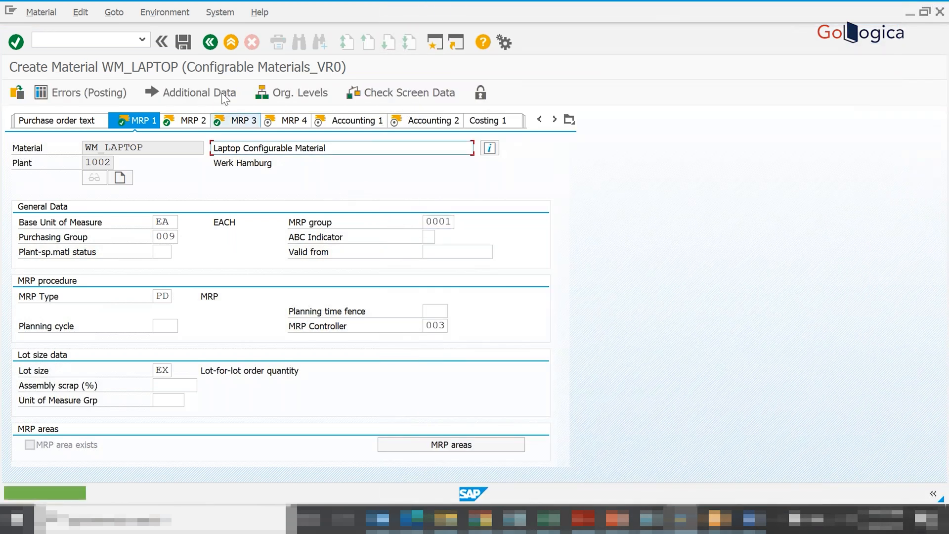
{"action": "left_click", "coordinate": [183, 43]}
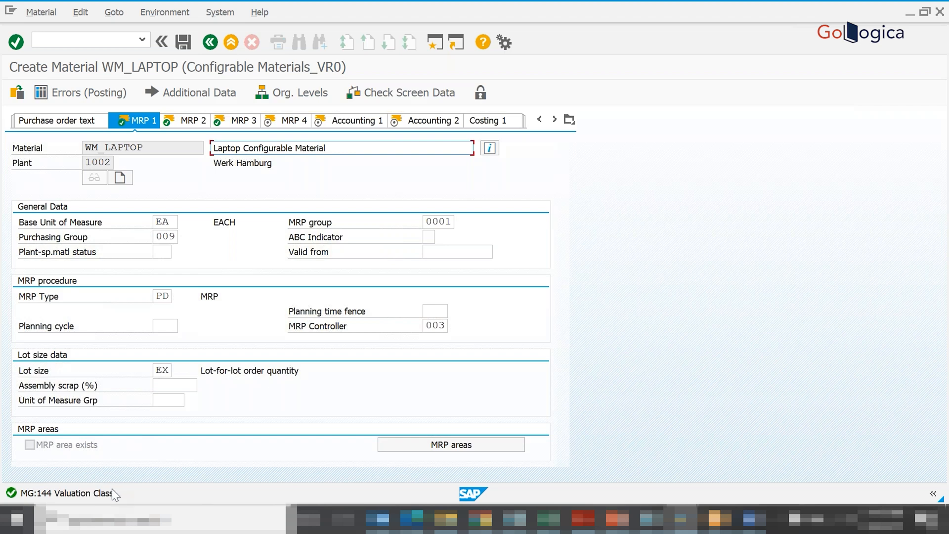
- Set the valuation class in Accounting 1 to 7903 (FINISHED GOODS) from the possible entries and proceed to the Accounting 2 view
{"action": "left_click", "coordinate": [185, 121]}
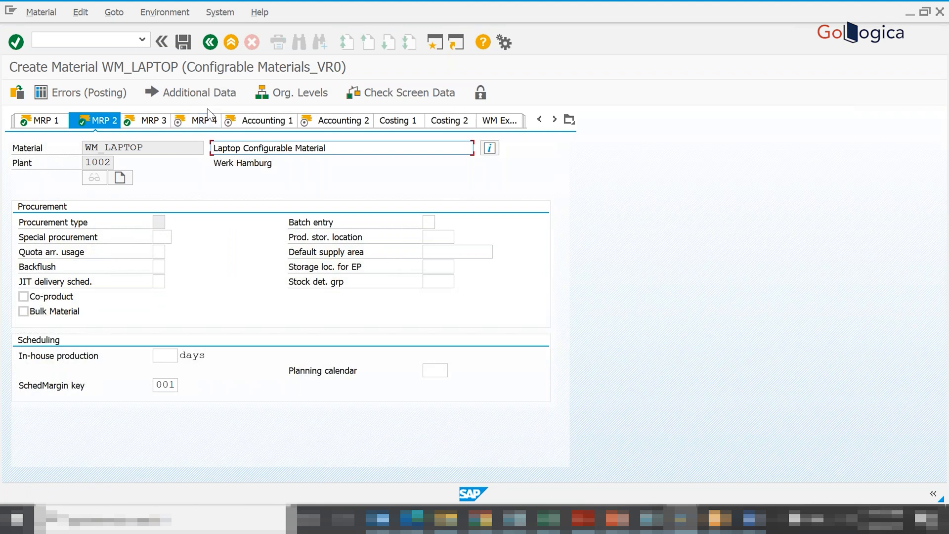
{"action": "left_click", "coordinate": [146, 124]}
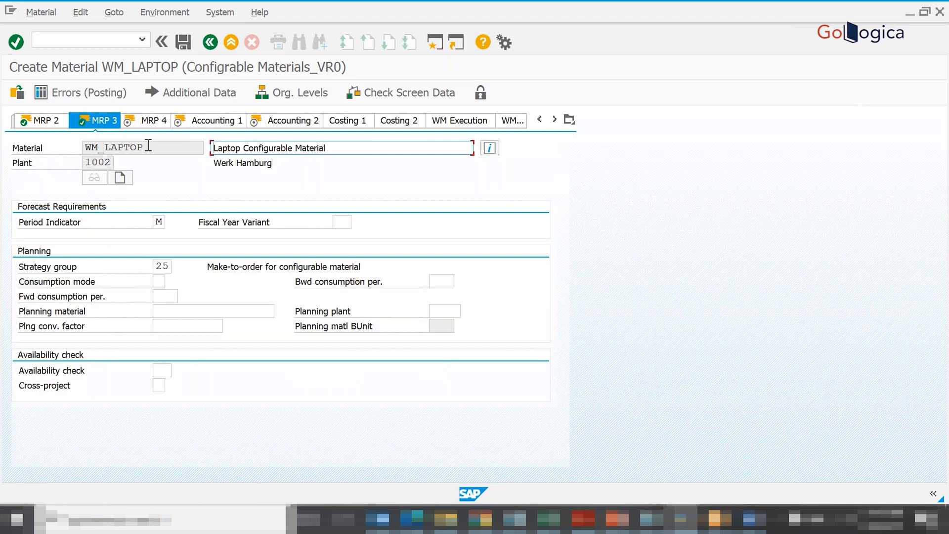
{"action": "left_click", "coordinate": [143, 124]}
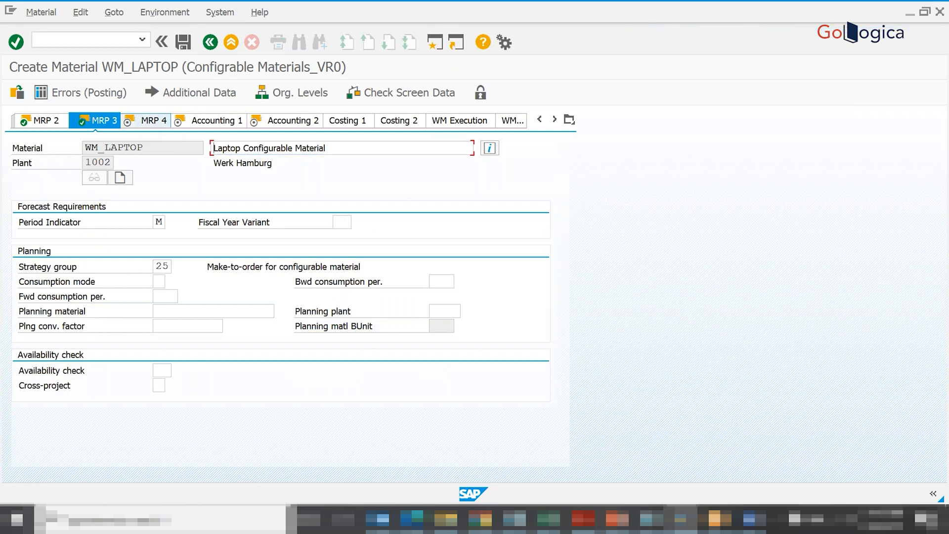
{"action": "left_click", "coordinate": [179, 120]}
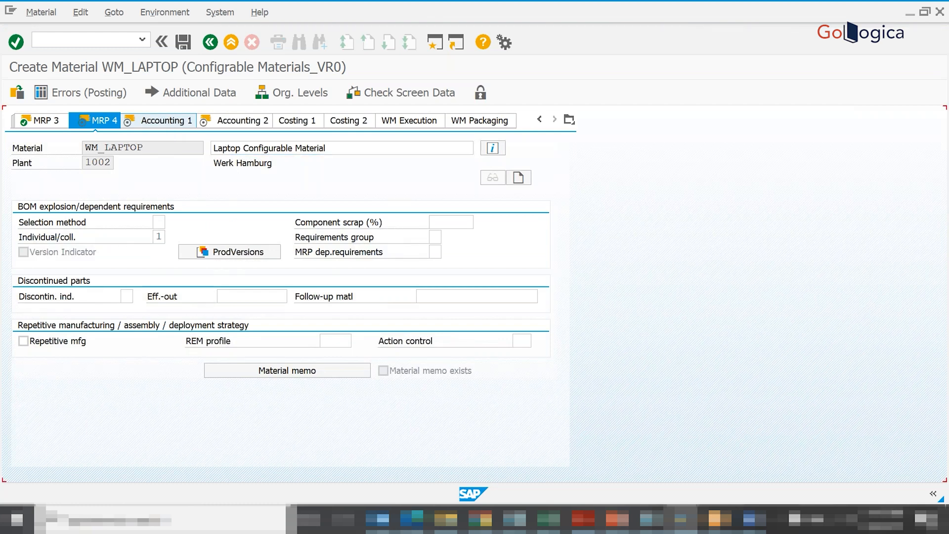
{"action": "left_click", "coordinate": [168, 298]}
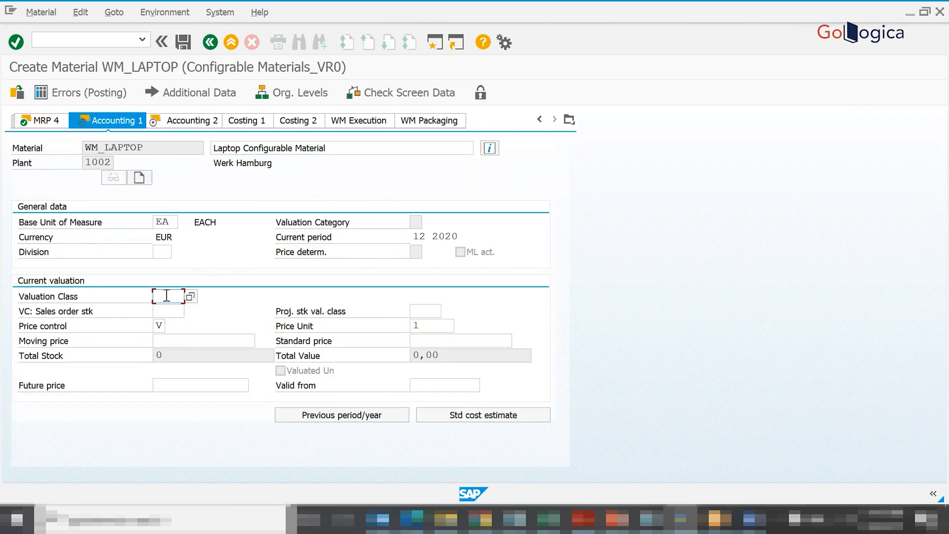
{"action": "left_click", "coordinate": [190, 296]}
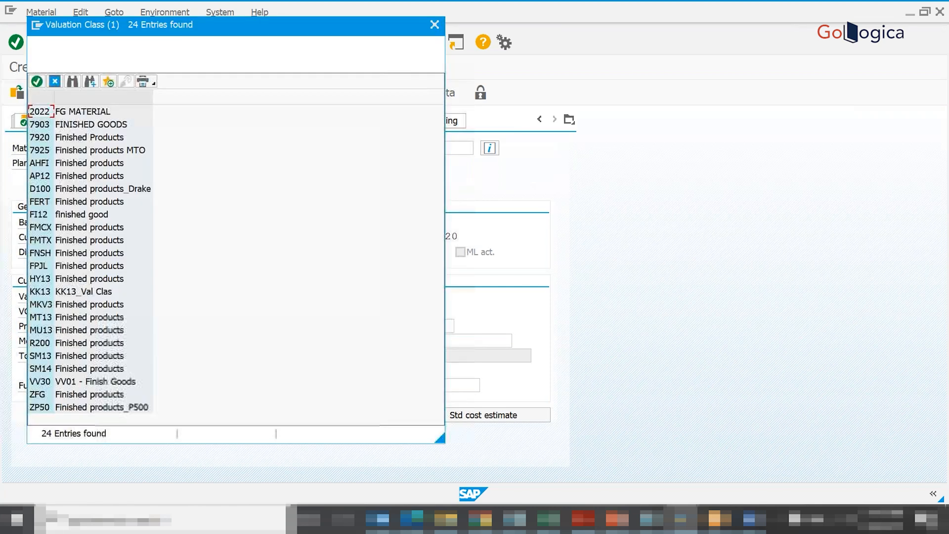
{"action": "double_click", "coordinate": [47, 127]}
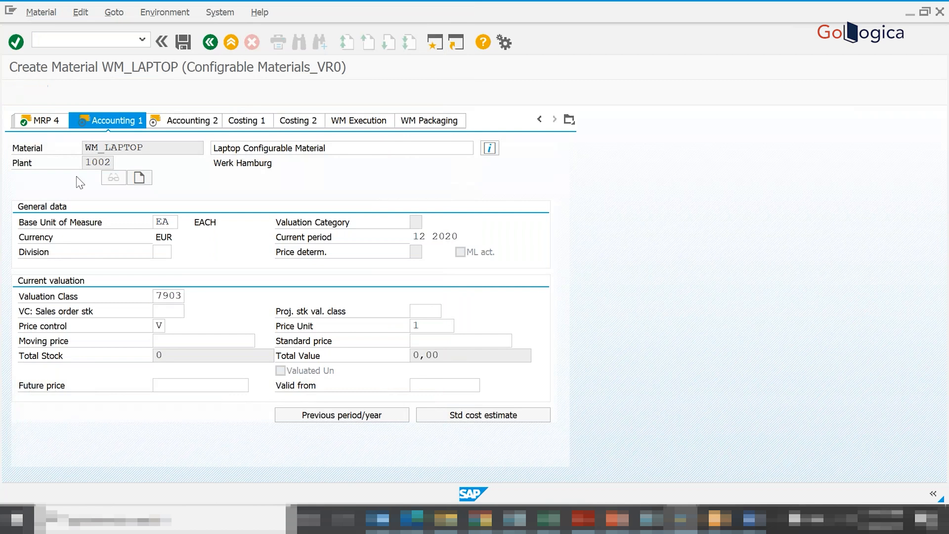
{"action": "key", "text": "Return"}
{"action": "key", "text": "Return"}
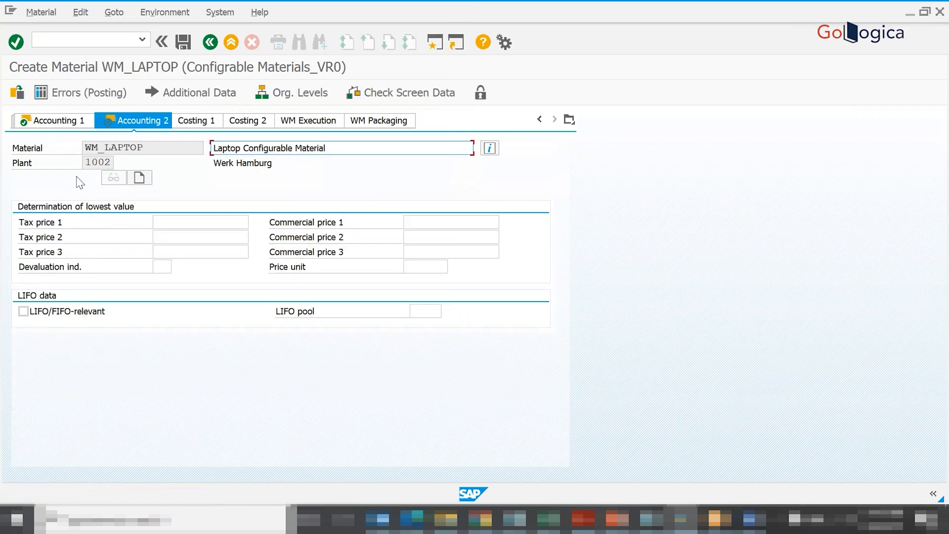
- Save the material WM_LAPTOP and switch to the Book1 workbook in Excel with the laptop characteristics
{"action": "left_click", "coordinate": [182, 42]}
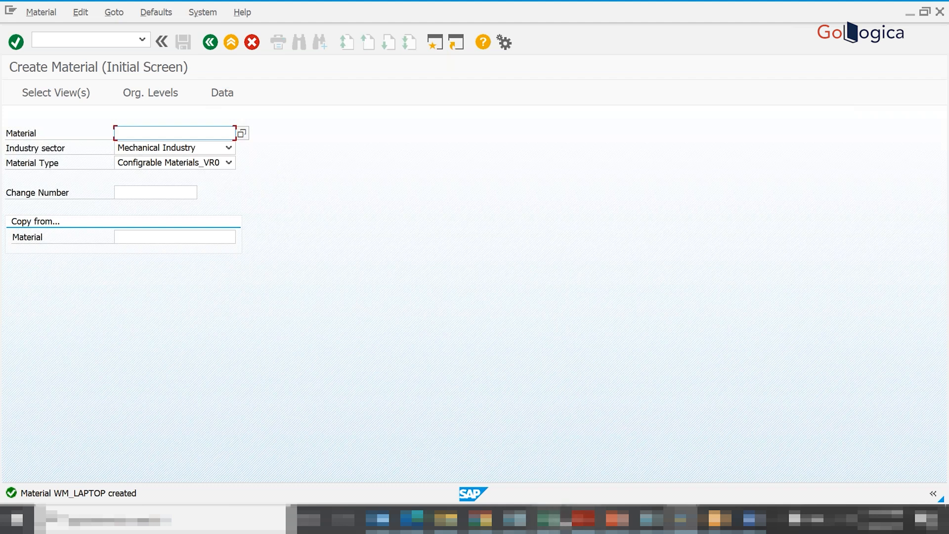
{"action": "mouse_move", "coordinate": [548, 519]}
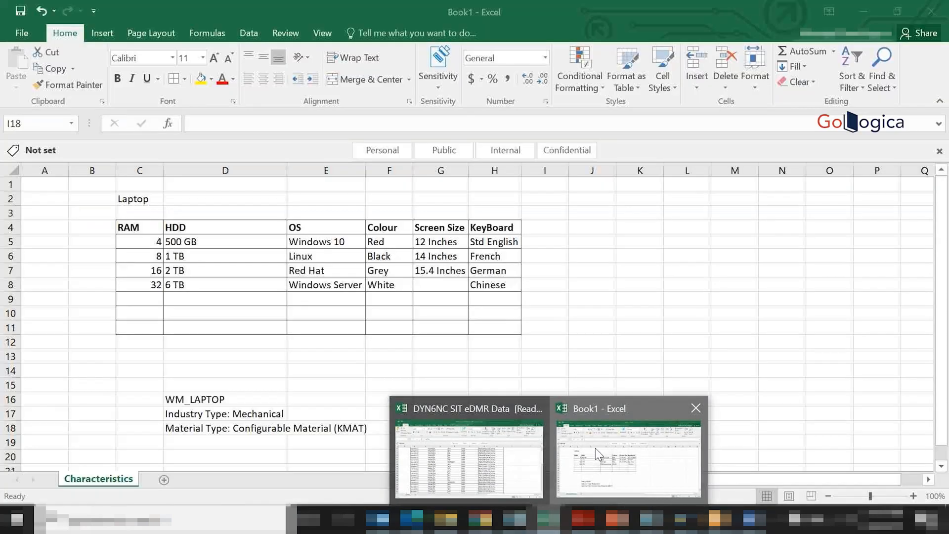
{"action": "left_click", "coordinate": [595, 448]}
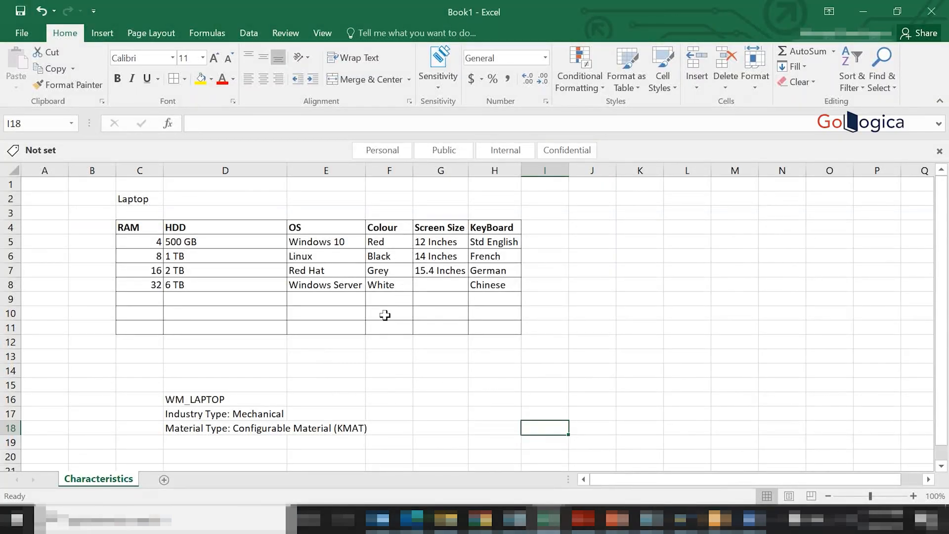
{"action": "left_click", "coordinate": [545, 377]}
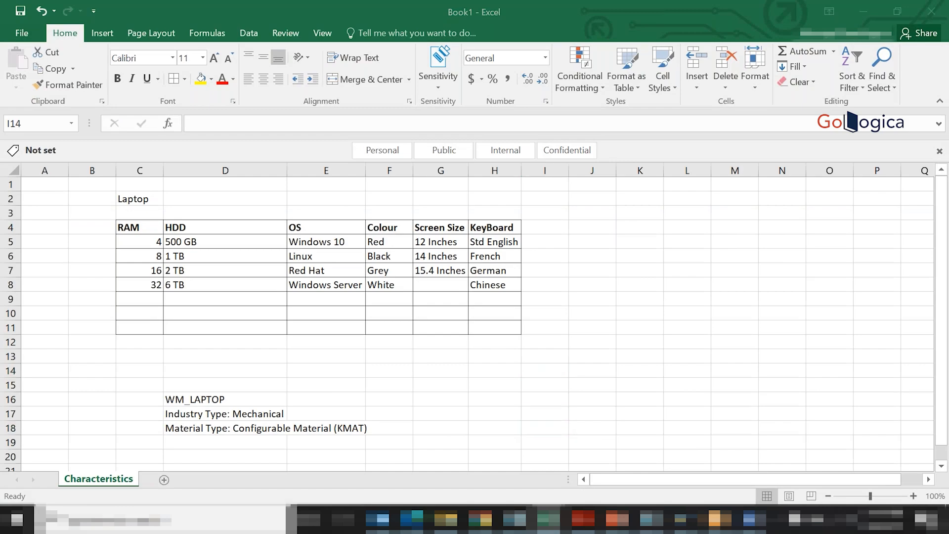
{"action": "key", "text": "alt+Tab"}
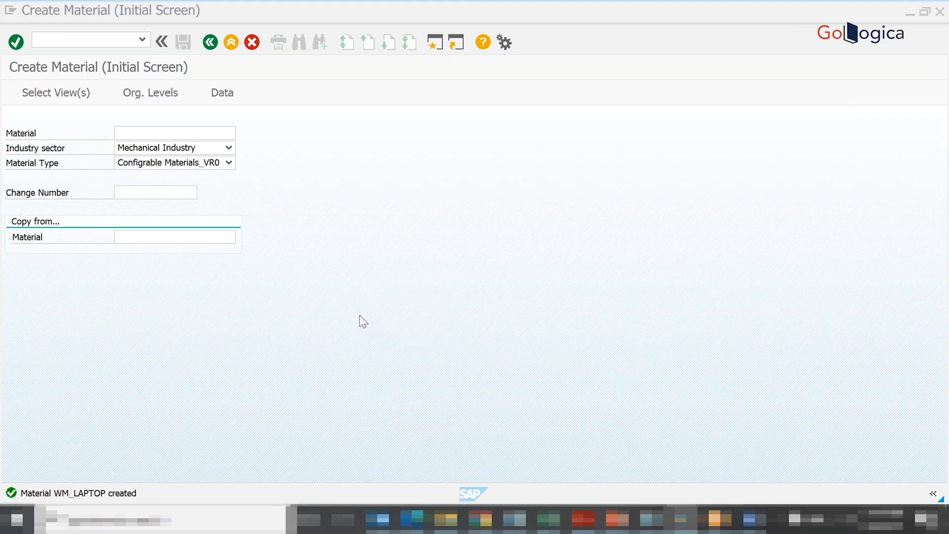
{"action": "key", "text": "alt+Tab"}
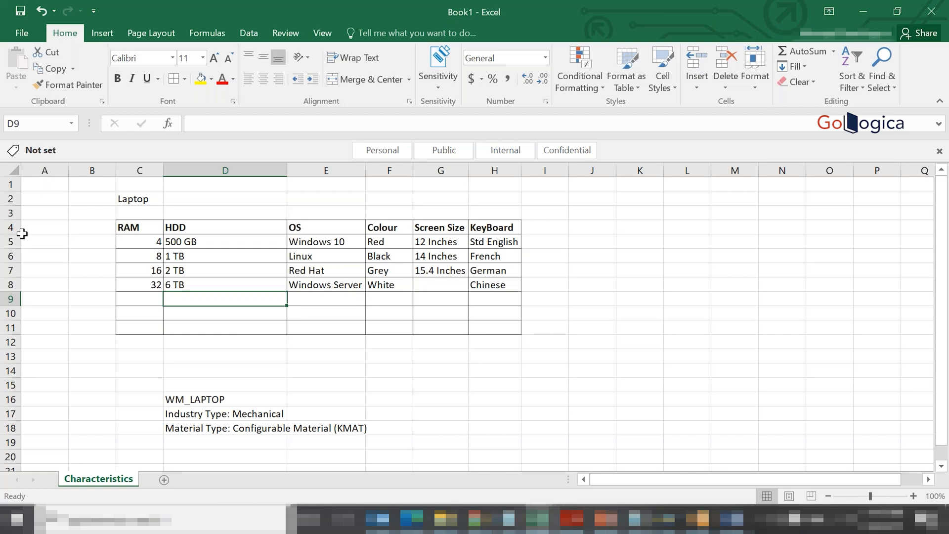
{"action": "left_click", "coordinate": [7, 228]}
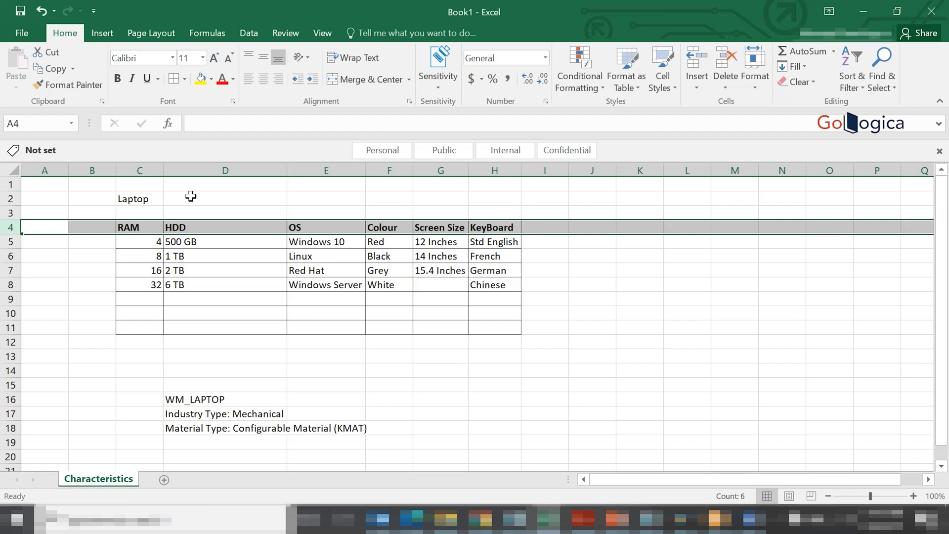
{"action": "left_click", "coordinate": [10, 244]}
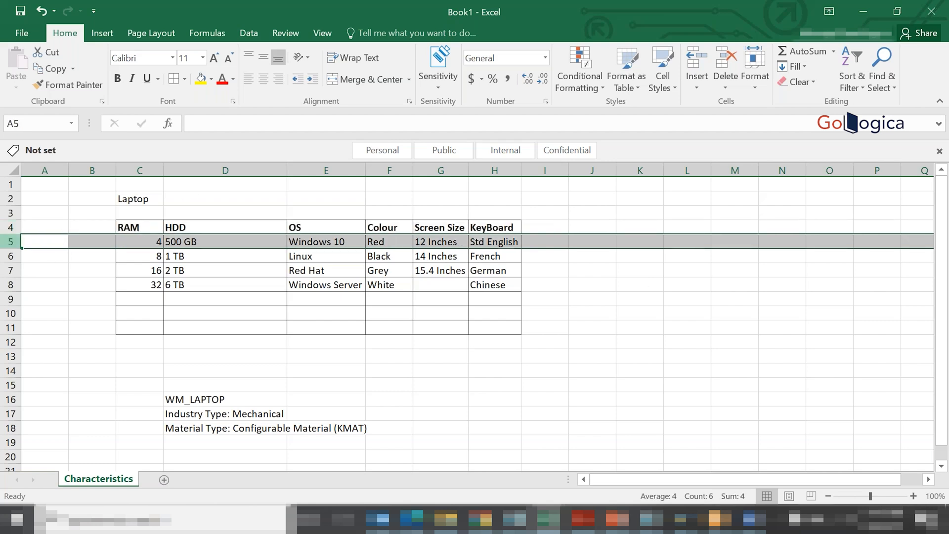
{"action": "left_click", "coordinate": [141, 222]}
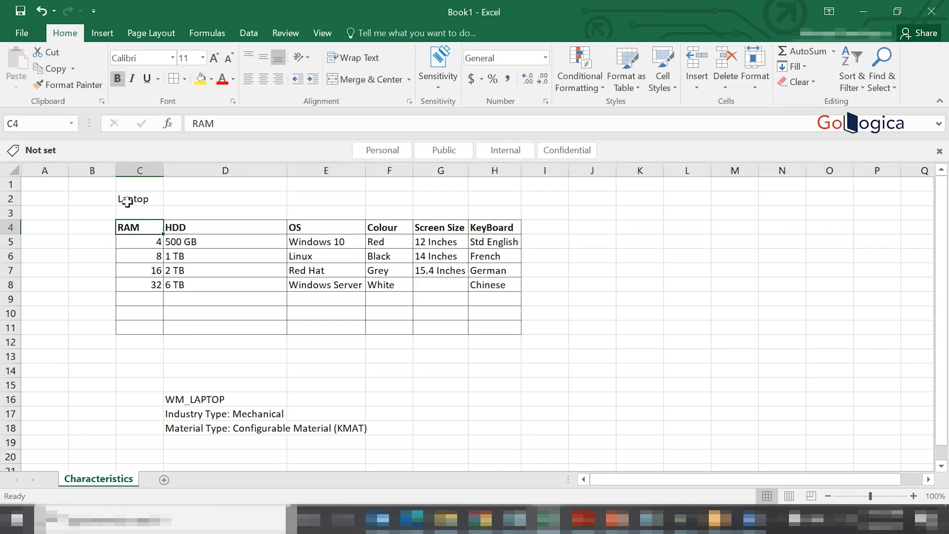
- Format the Laptop title row in bold with a yellow fill
{"action": "left_click", "coordinate": [11, 198]}
{"action": "left_click", "coordinate": [201, 79]}
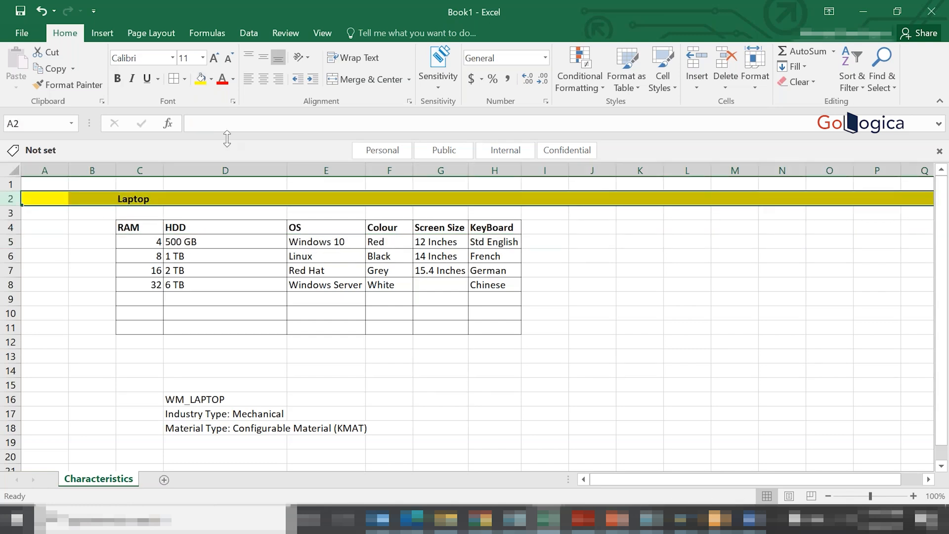
{"action": "left_click", "coordinate": [226, 295]}
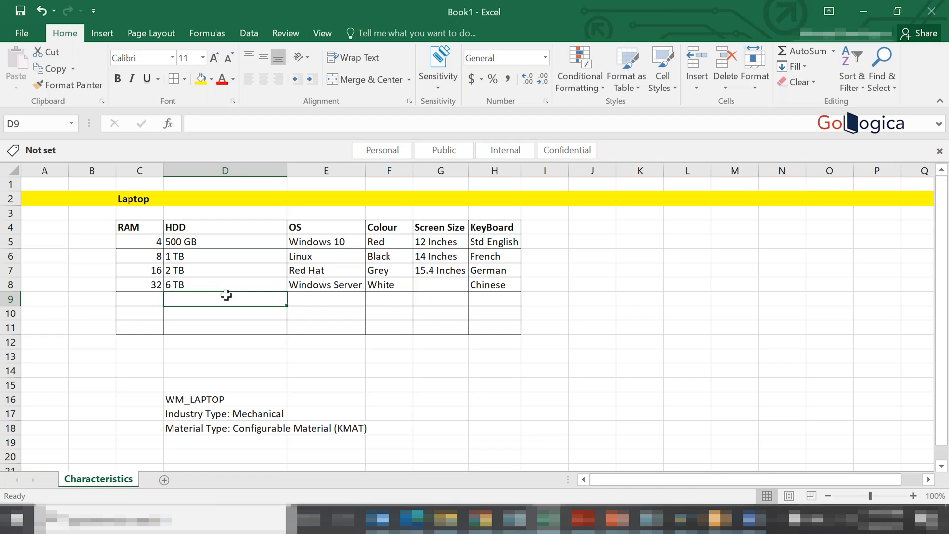
{"action": "left_click", "coordinate": [129, 225]}
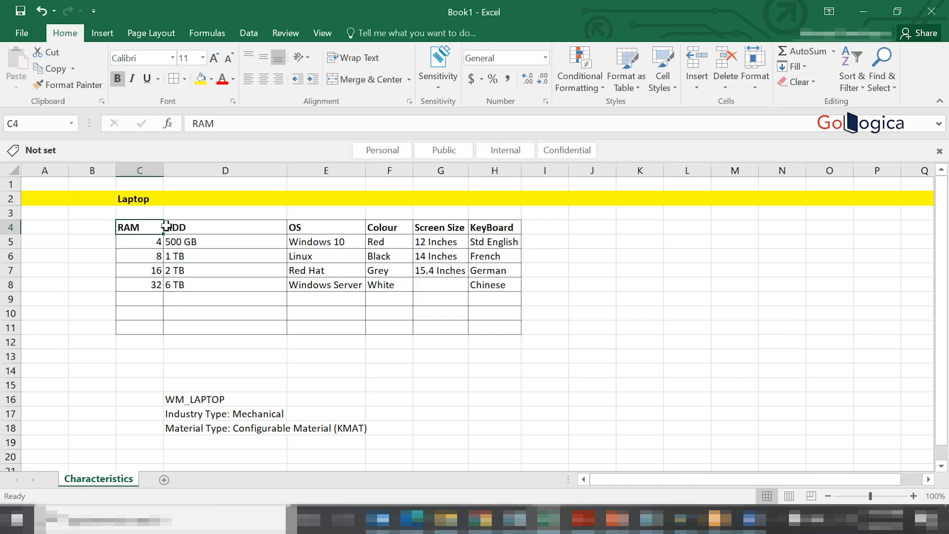
{"action": "left_click", "coordinate": [191, 227]}
{"action": "left_click", "coordinate": [303, 228]}
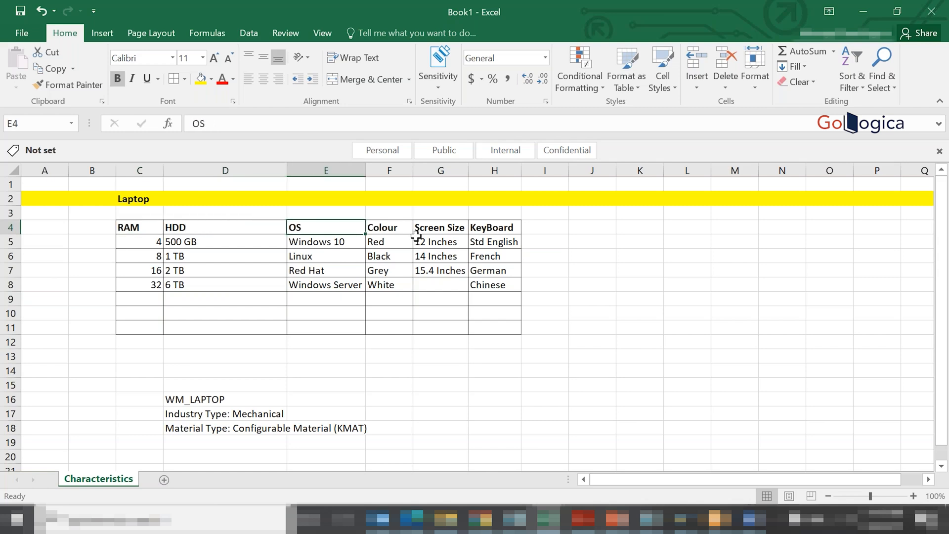
{"action": "left_click", "coordinate": [437, 229]}
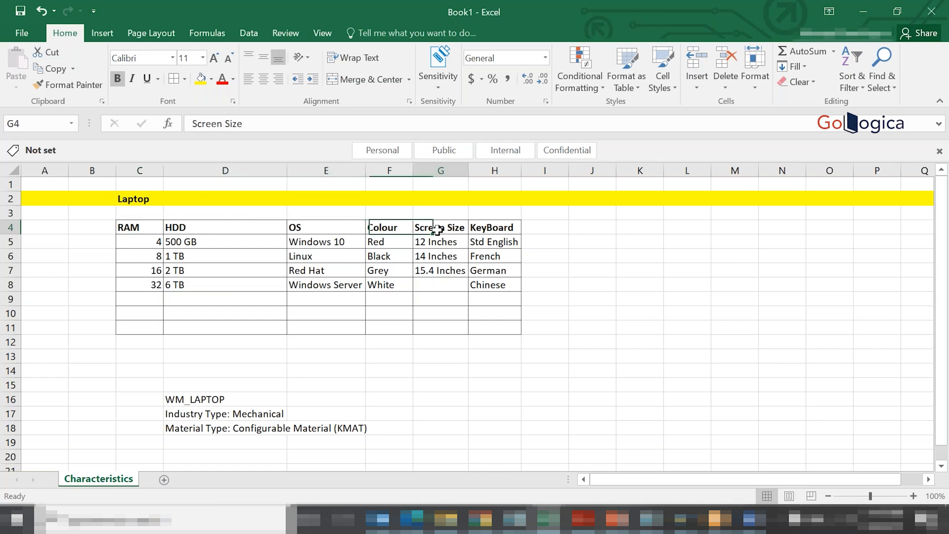
{"action": "left_click", "coordinate": [491, 231]}
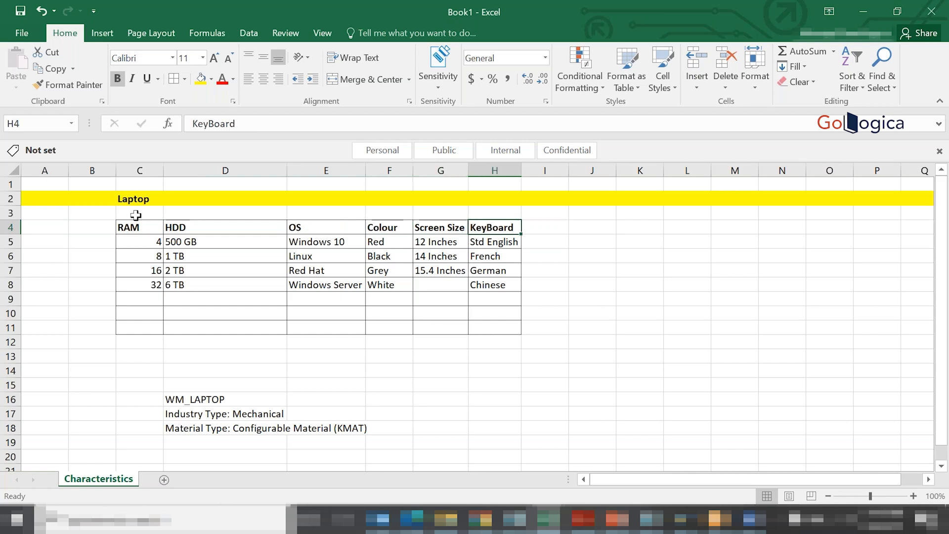
- Enter the characteristic names WM_RAM and WM_HDD in row 3 above the RAM and HDD headings
{"action": "left_click", "coordinate": [133, 213]}
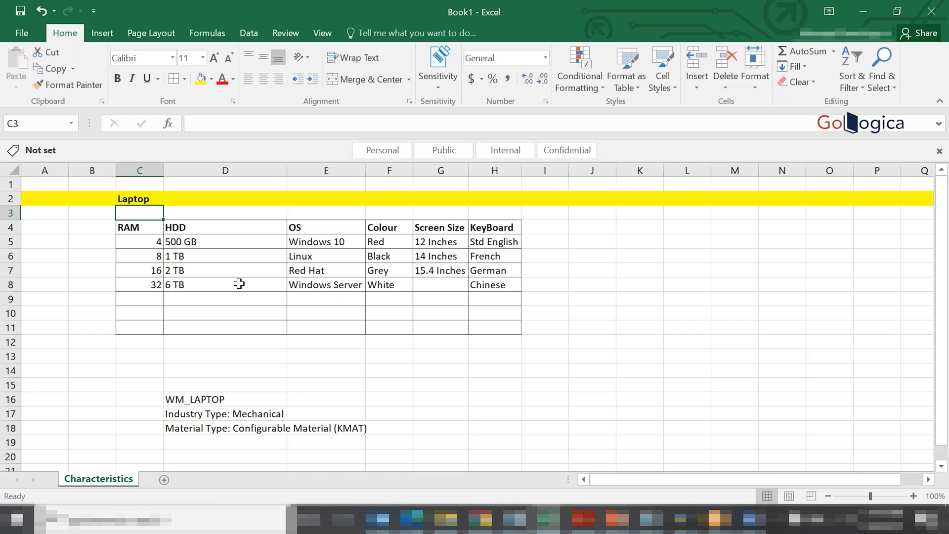
{"action": "type", "text": "WM_RAM"}
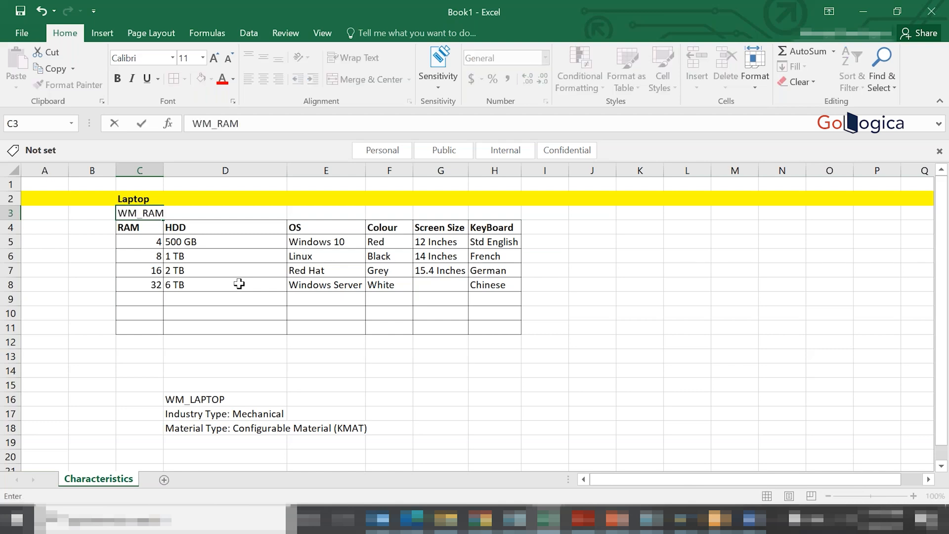
{"action": "key", "text": "Tab"}
{"action": "type", "text": "WM_HDD"}
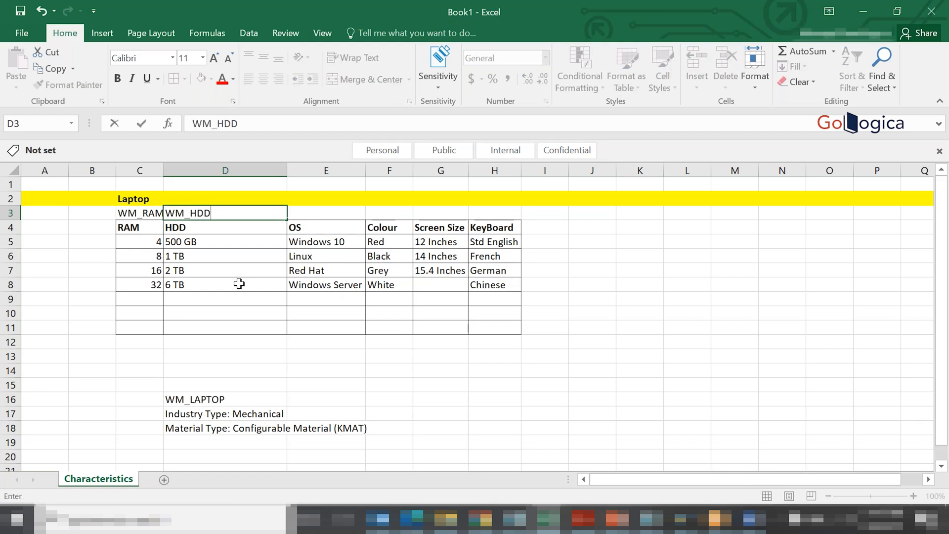
{"action": "key", "text": "Tab"}
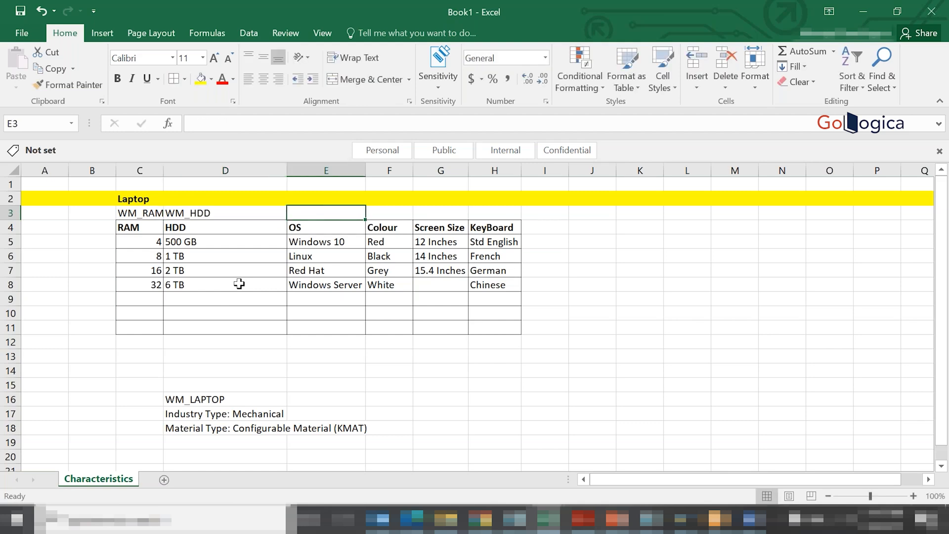
- Enter the characteristic names WM_OS and WM_COLOR in row 3 above the OS and Colour headings
{"action": "type", "text": "WM_OS"}
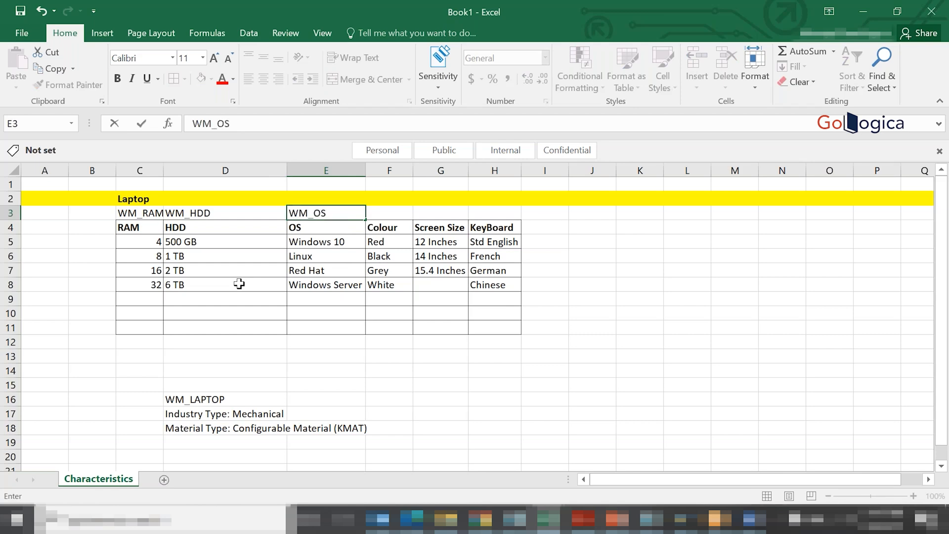
{"action": "key", "text": "Tab"}
{"action": "type", "text": "WM"}
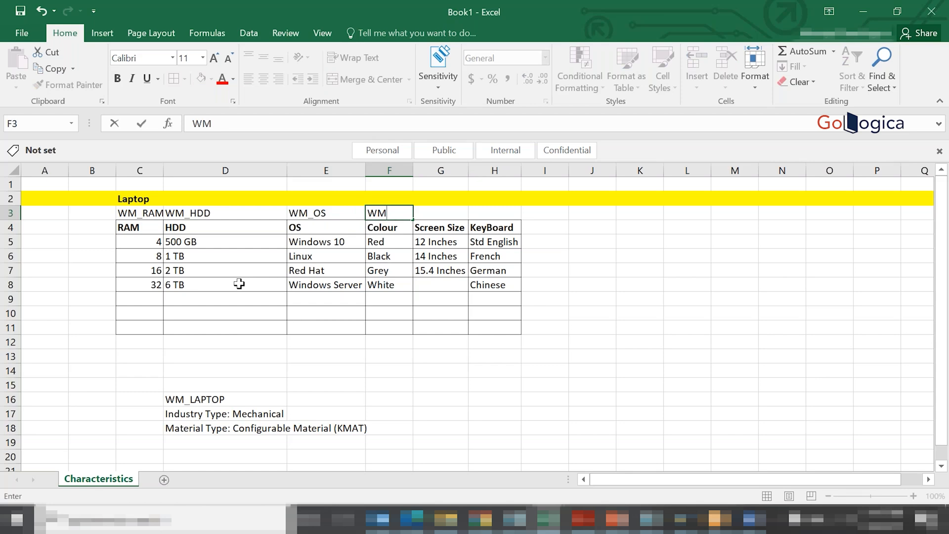
{"action": "type", "text": "_COLOR"}
{"action": "key", "text": "Tab"}
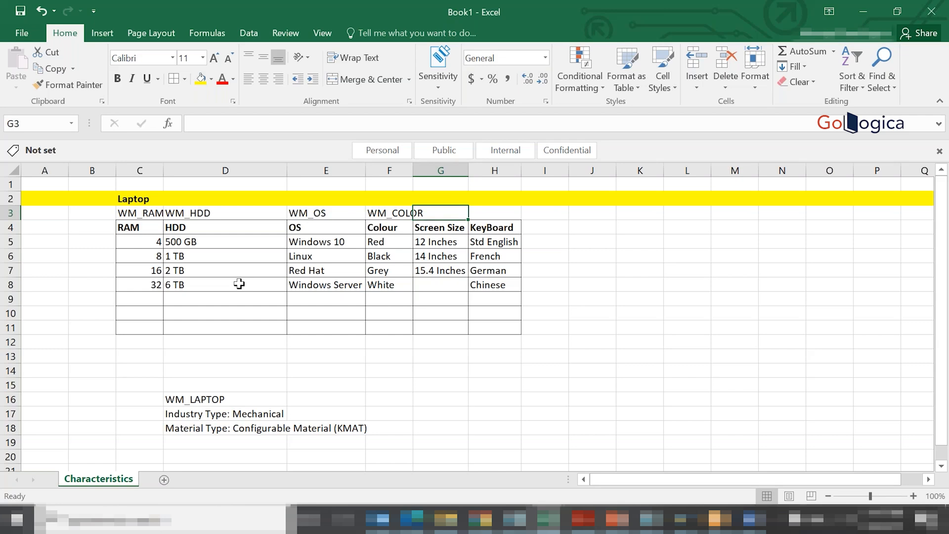
- Enter WM_SCREEN_SIZE above the Screen Size heading and widen columns F and G to fit their names
{"action": "type", "text": "WM_"}
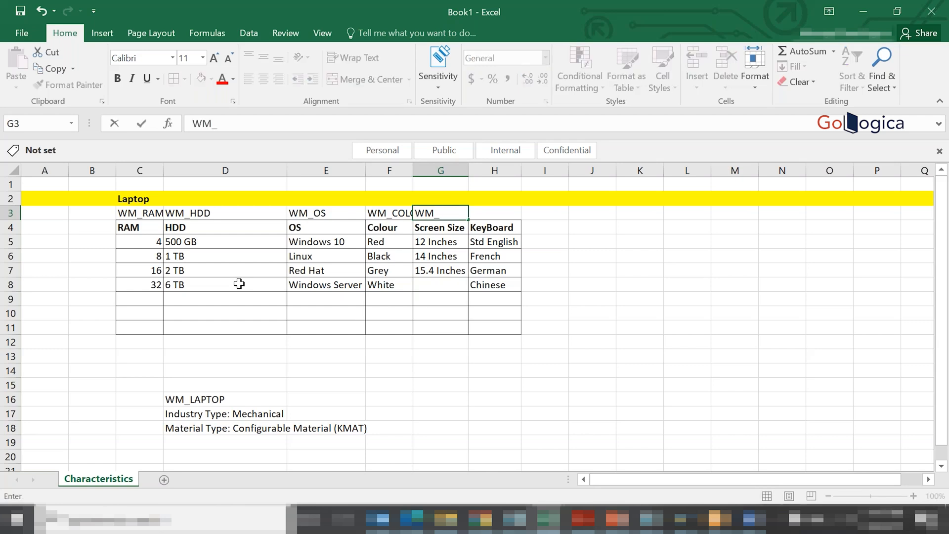
{"action": "type", "text": "SCREEN_SIZ"}
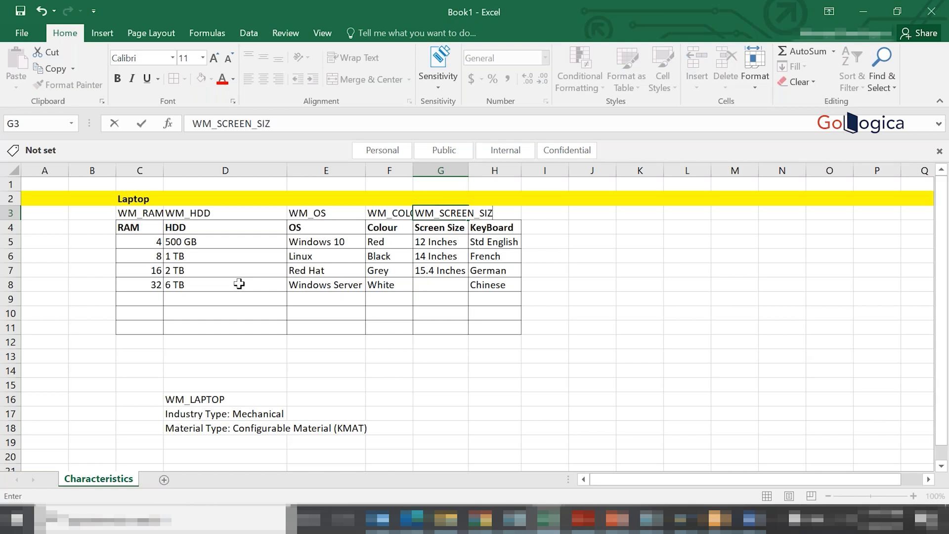
{"action": "type", "text": "E"}
{"action": "key", "text": "Tab"}
{"action": "left_click_drag", "start_coordinate": [414, 170], "coordinate": [465, 170]}
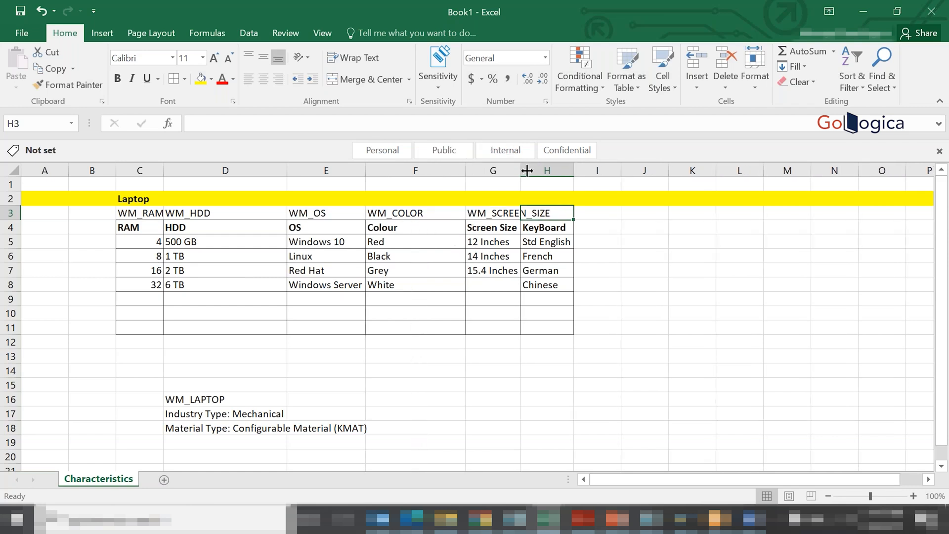
{"action": "double_click", "coordinate": [527, 170]}
- Enter WM_KEYBOARD above the KeyBoard heading and fit the width of column H to it
{"action": "type", "text": "W"}
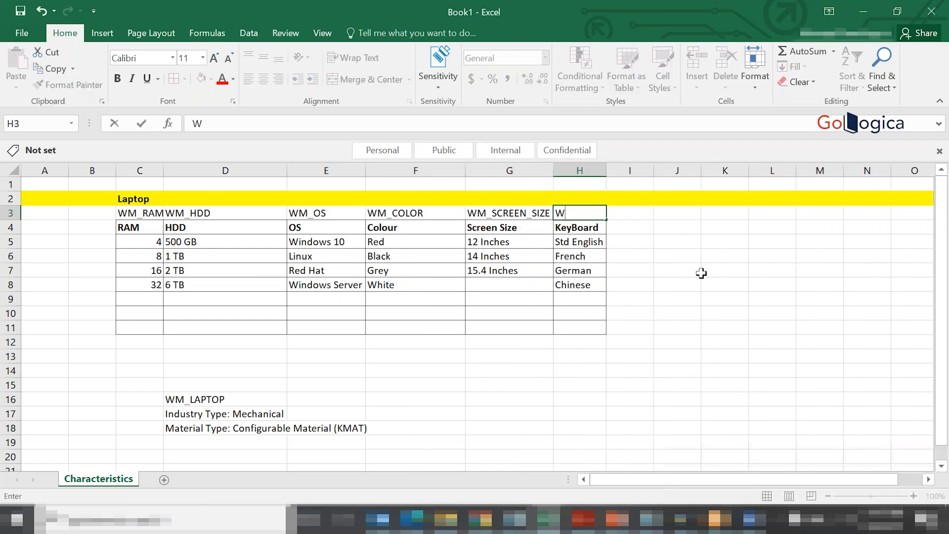
{"action": "type", "text": "M_KEYBOARD"}
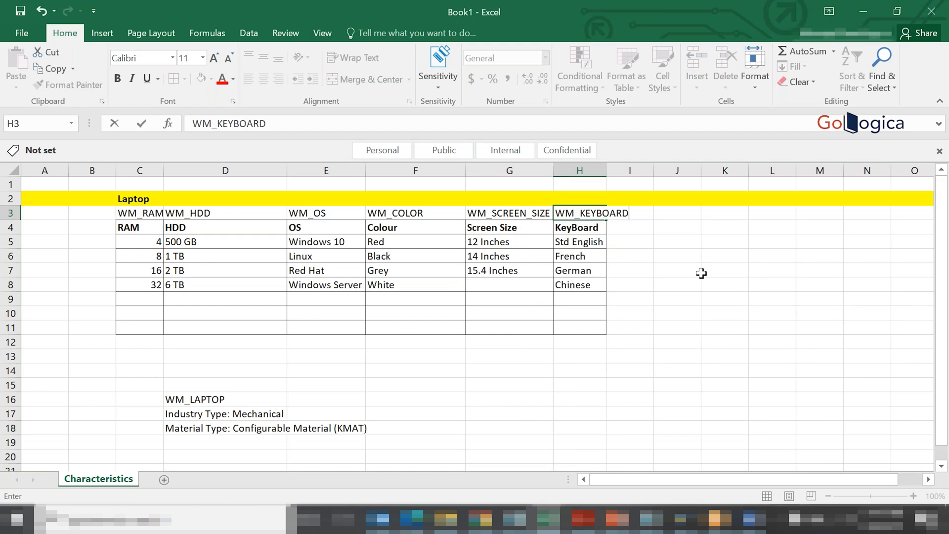
{"action": "key", "text": "Return"}
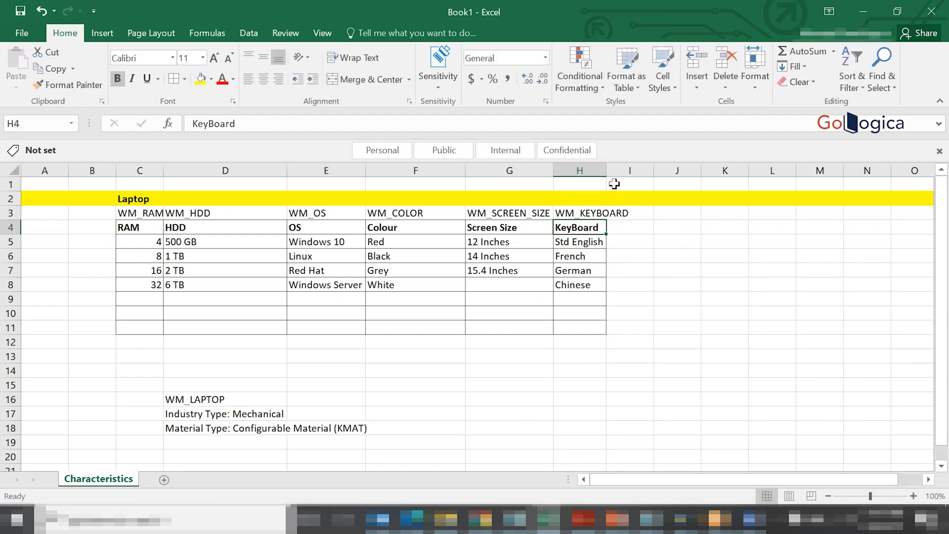
{"action": "double_click", "coordinate": [606, 170]}
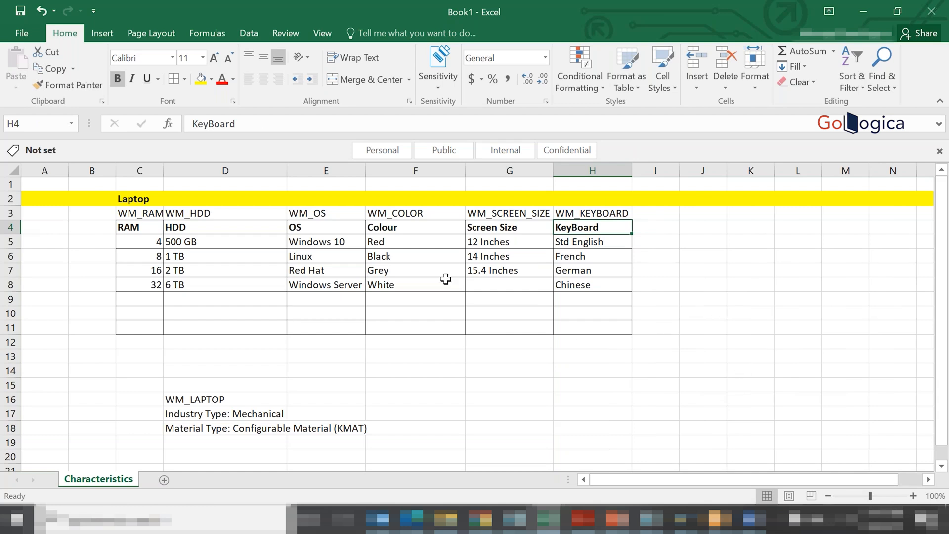
- Widen column C slightly, narrow column D, and format C3:I3 in bold with an orange fill
{"action": "left_click_drag", "start_coordinate": [166, 171], "coordinate": [170, 171]}
{"action": "left_click_drag", "start_coordinate": [289, 173], "coordinate": [263, 193]}
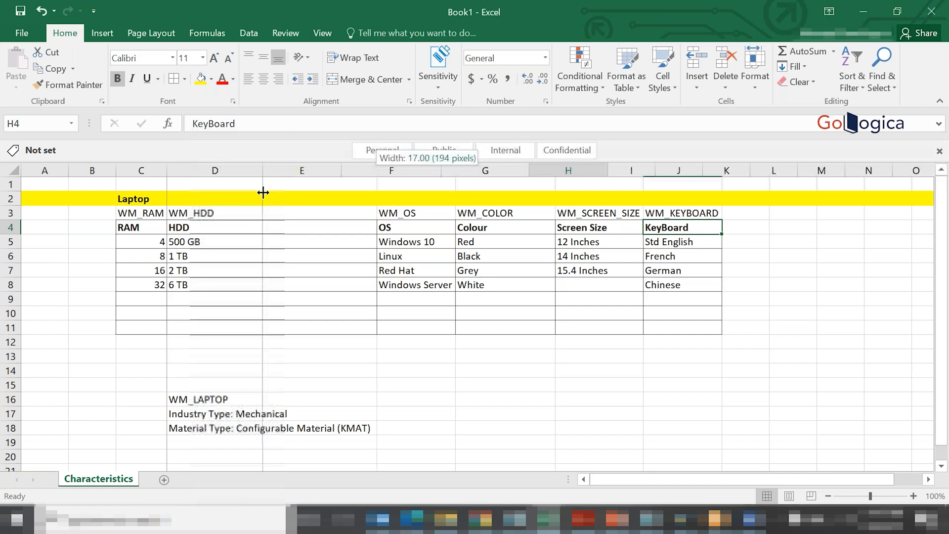
{"action": "left_click_drag", "start_coordinate": [263, 193], "coordinate": [225, 193]}
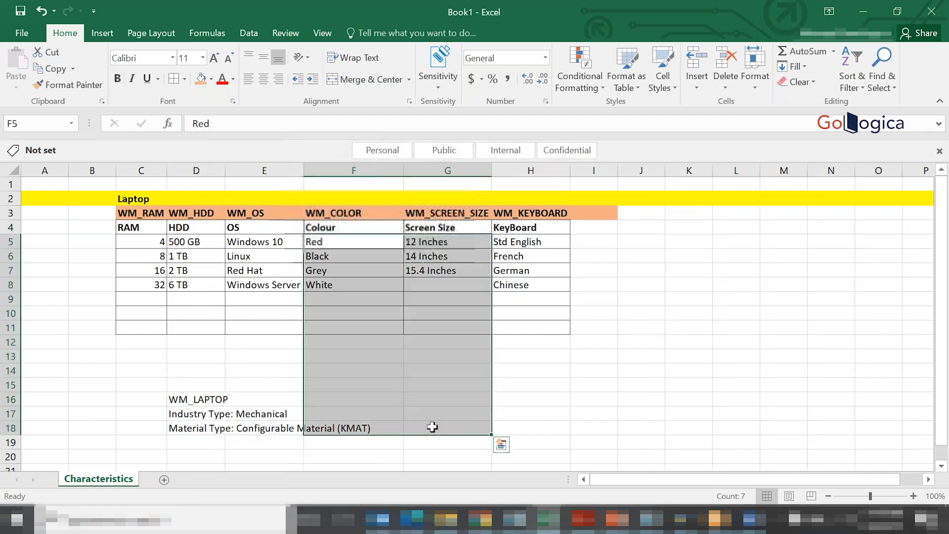
{"action": "left_click", "coordinate": [432, 426]}
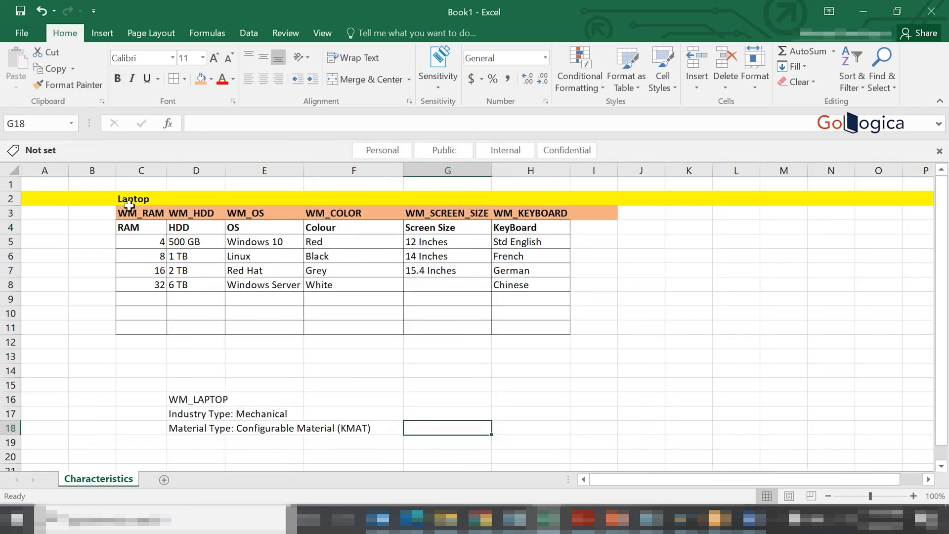
- Add borders to the characteristic name row across C3:K3
{"action": "left_click", "coordinate": [132, 212]}
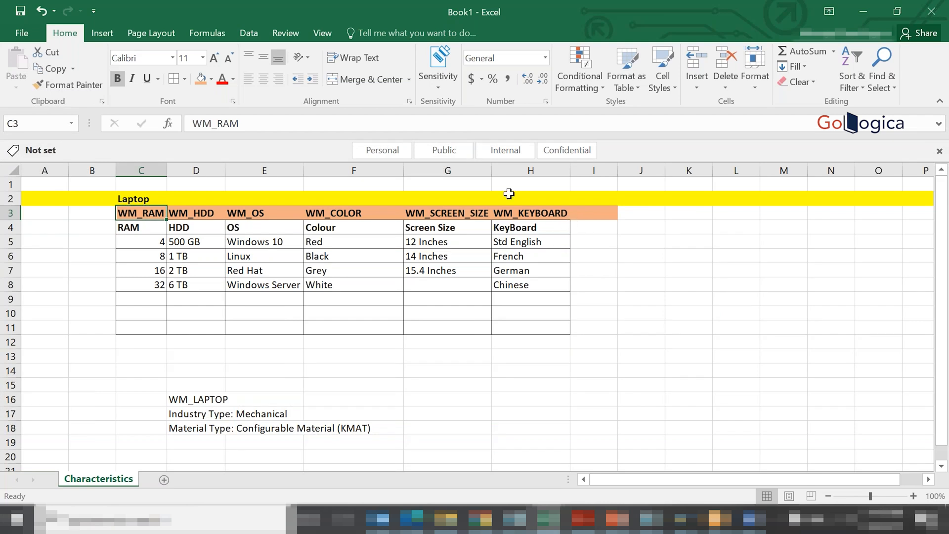
{"action": "left_click_drag", "start_coordinate": [158, 208], "coordinate": [262, 228]}
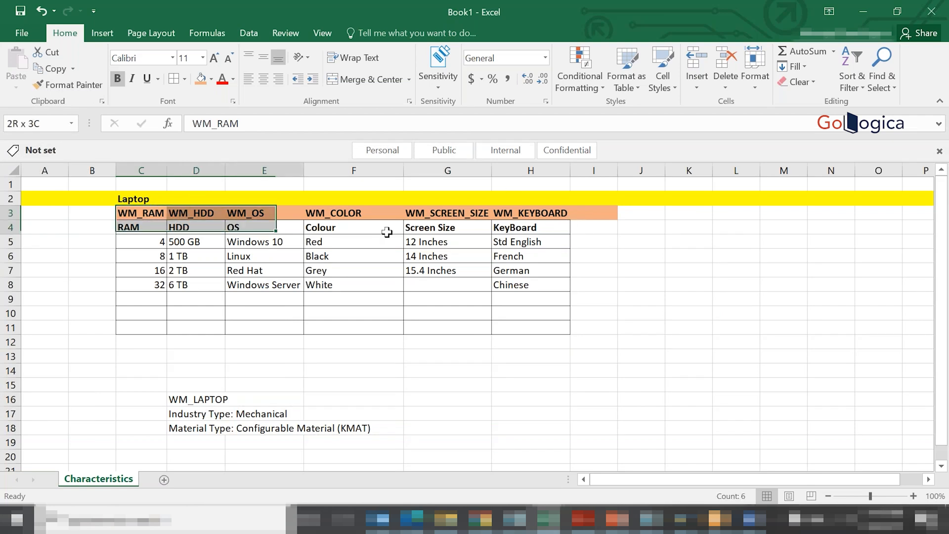
{"action": "left_click_drag", "start_coordinate": [387, 231], "coordinate": [692, 213]}
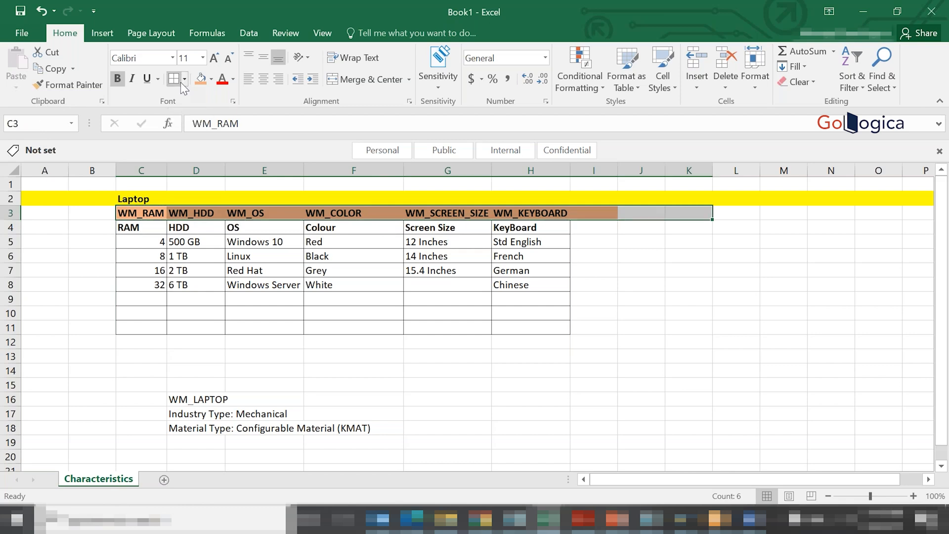
{"action": "left_click", "coordinate": [397, 381]}
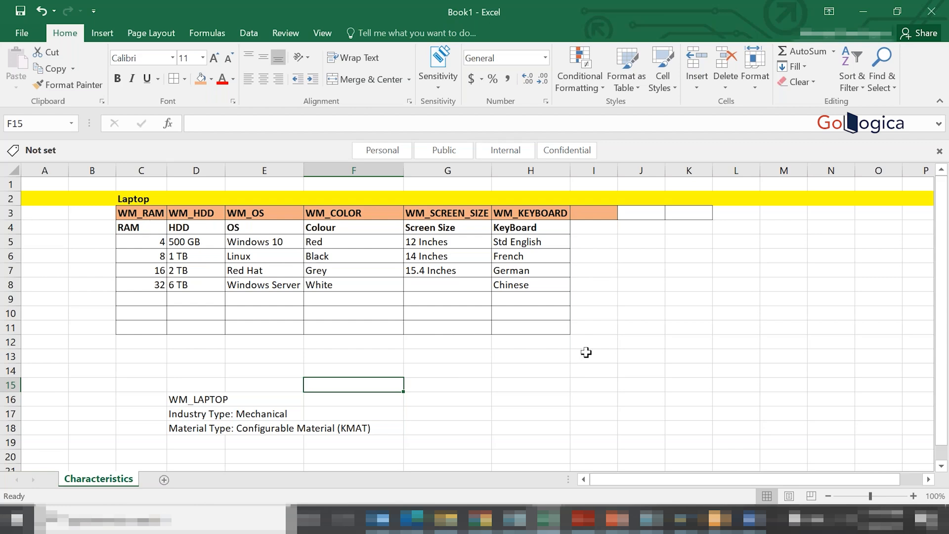
- Copy the name WM_RAM from the workbook and paste it as the characteristic in the SAP Characteristics screen
{"action": "key", "text": "alt+Tab"}
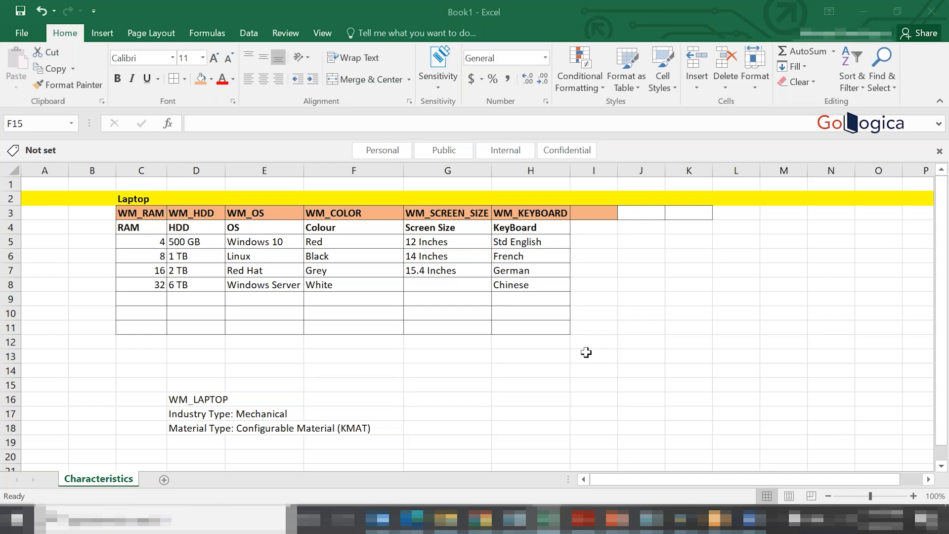
{"action": "left_click", "coordinate": [141, 213]}
{"action": "left_click_drag", "start_coordinate": [239, 124], "coordinate": [180, 126]}
{"action": "key", "text": "ctrl+c"}
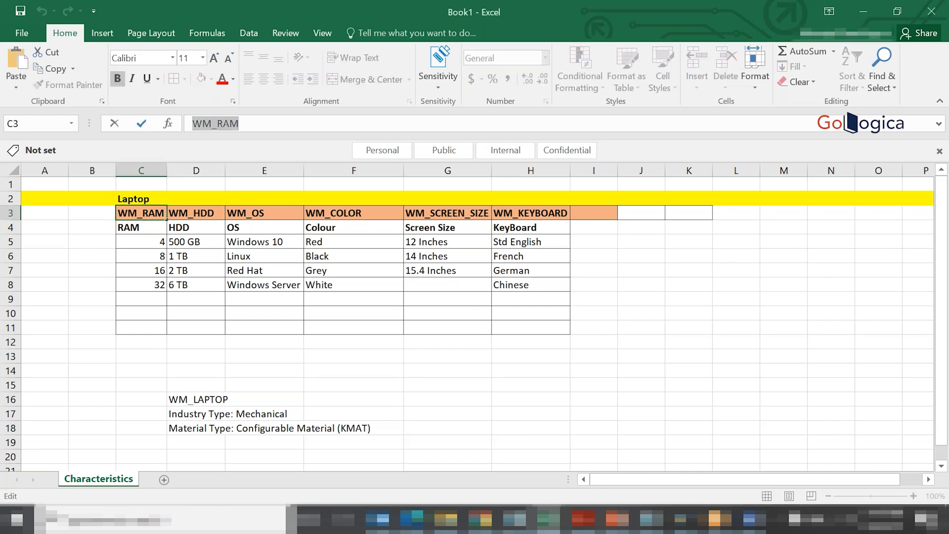
{"action": "key", "text": "alt+Tab"}
{"action": "key", "text": "ctrl+v"}
{"action": "left_click", "coordinate": [126, 135]}
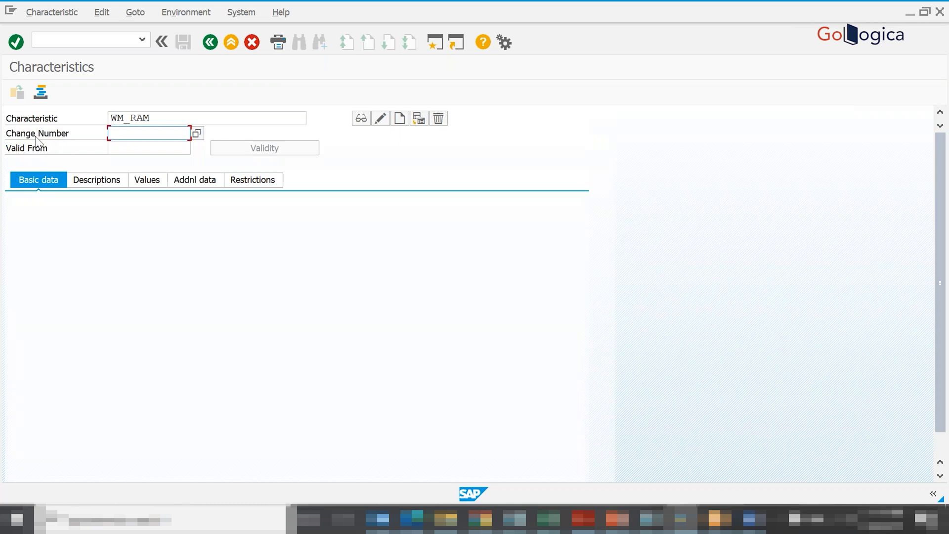
- Start the new characteristic WM_RAM and confirm that it should be created
{"action": "left_click", "coordinate": [159, 116]}
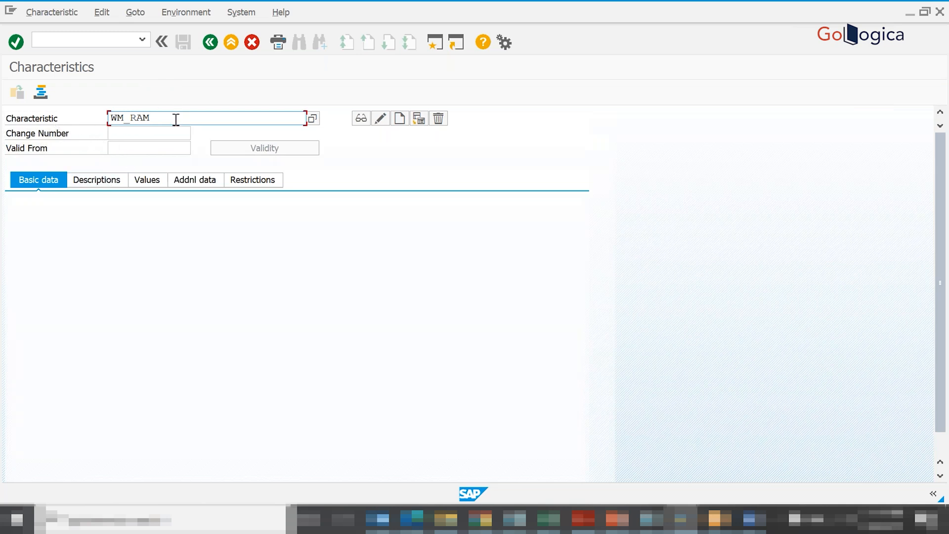
{"action": "left_click", "coordinate": [51, 140]}
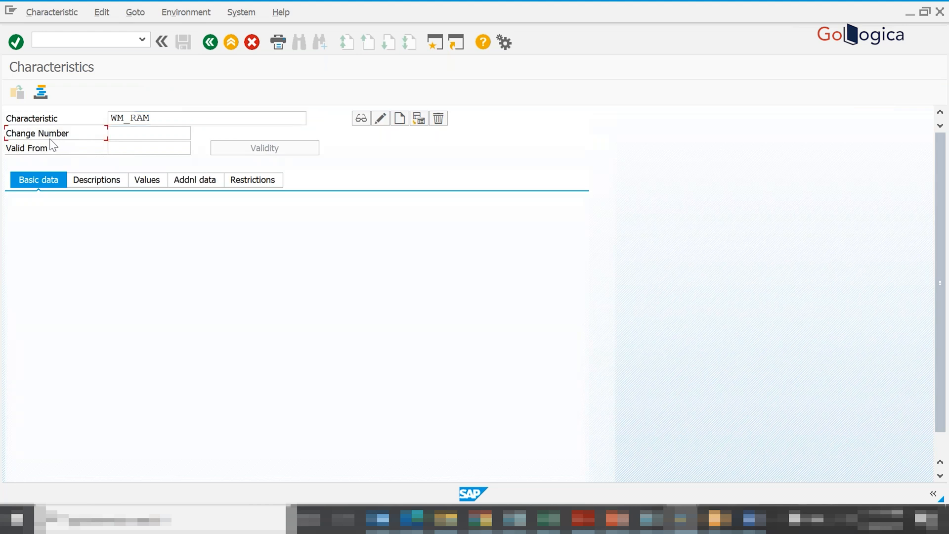
{"action": "key", "text": "Return"}
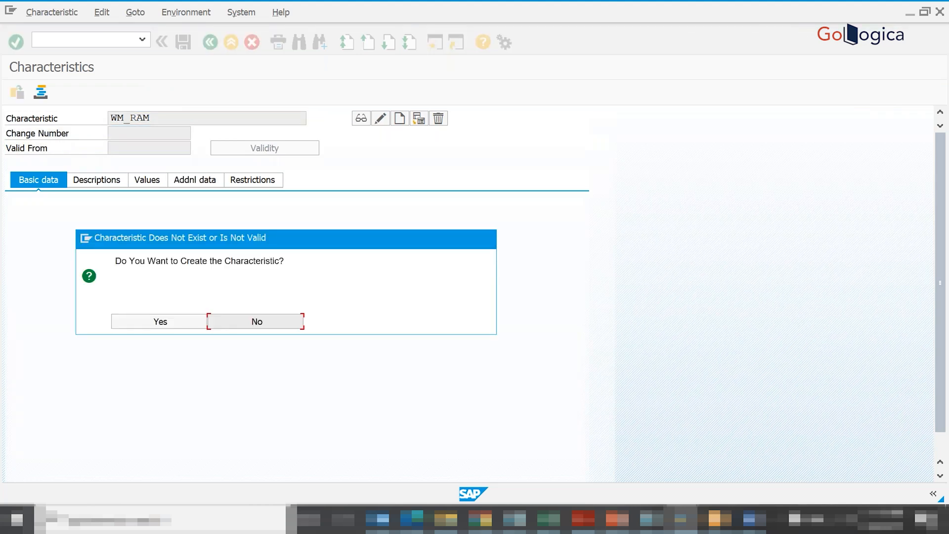
{"action": "left_click", "coordinate": [151, 319]}
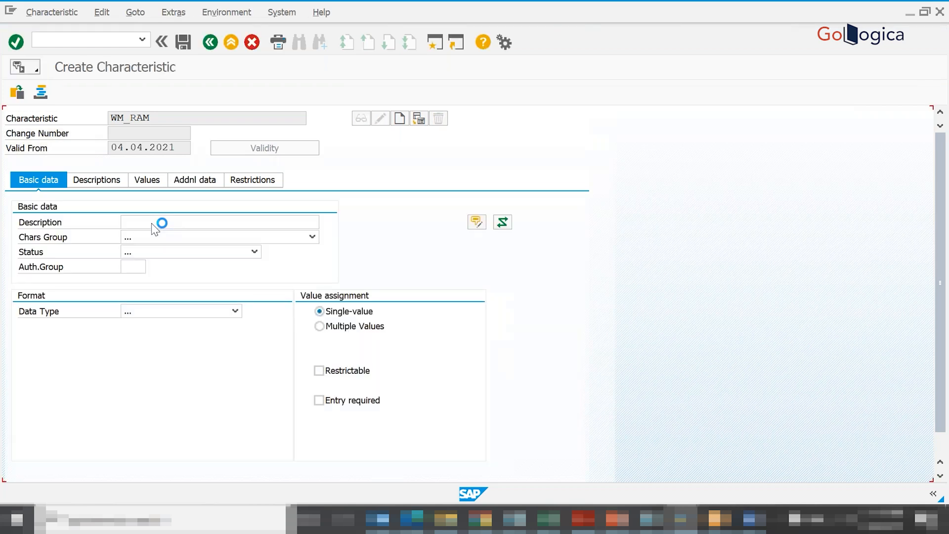
- Enter Laptop RAM as the description of the WM_RAM characteristic
{"action": "type", "text": "Laptop"}
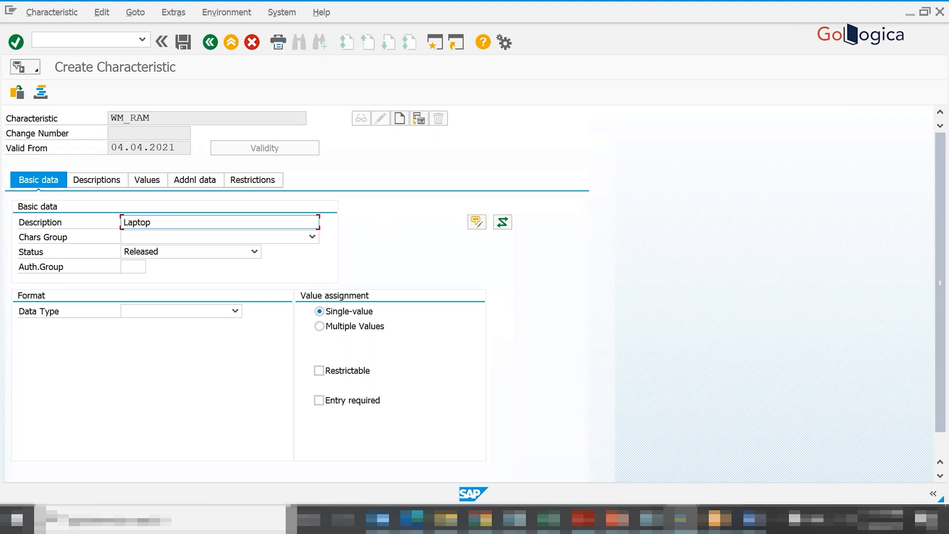
{"action": "left_click_drag", "start_coordinate": [152, 118], "coordinate": [100, 118]}
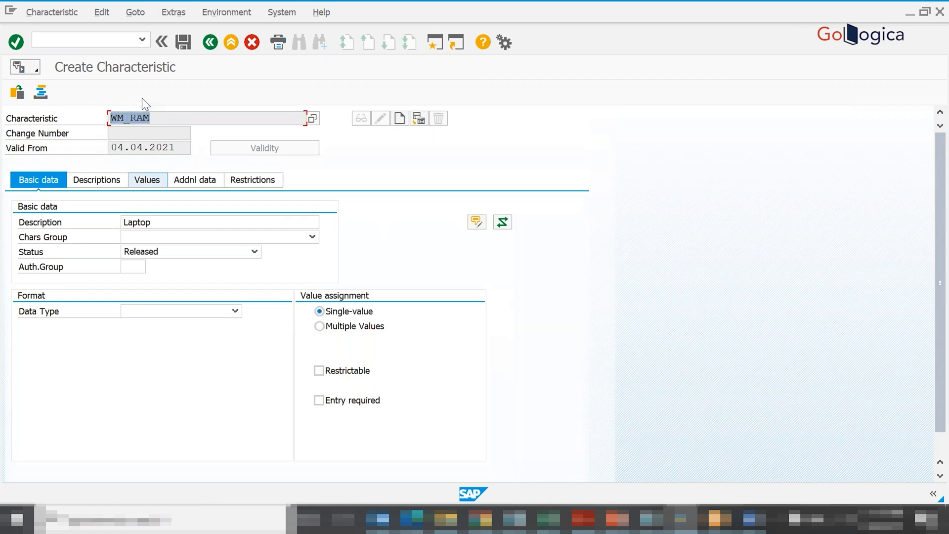
{"action": "left_click", "coordinate": [173, 222]}
{"action": "type", "text": "RAM"}
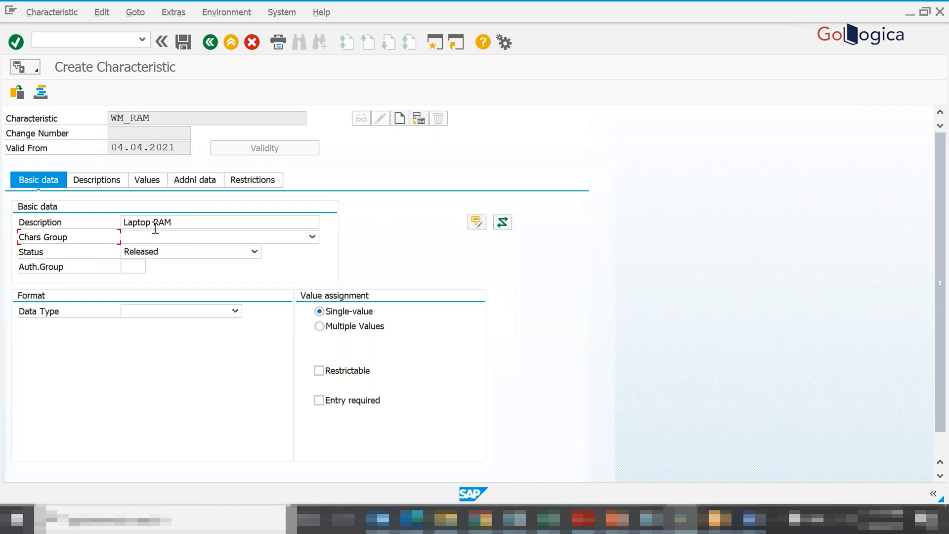
- Set the data type of WM_RAM to Character Format
{"action": "left_click", "coordinate": [158, 311]}
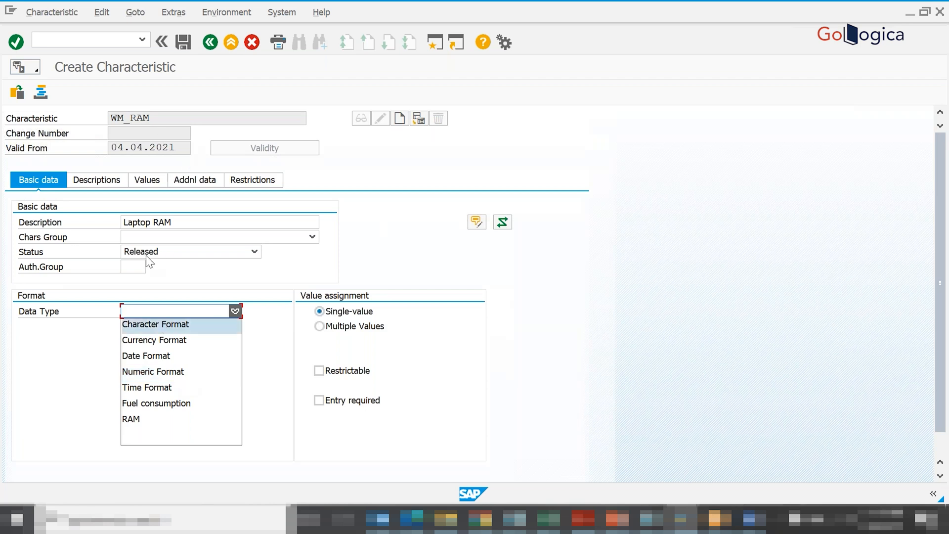
{"action": "left_click", "coordinate": [146, 327]}
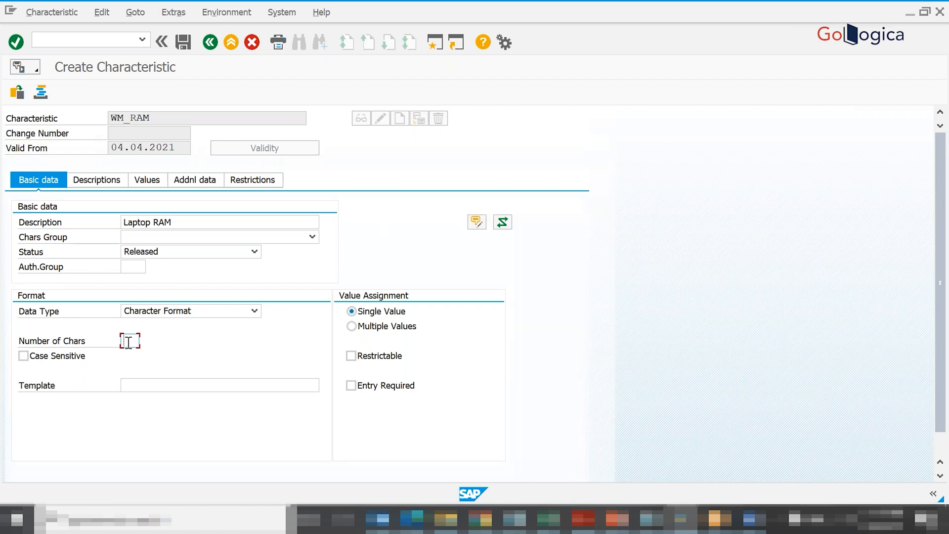
{"action": "left_click", "coordinate": [128, 342]}
- Switch to the Excel workbook and change the first RAM value in C5 to 4 GB
{"action": "key", "text": "alt+Tab"}
{"action": "left_click", "coordinate": [150, 241]}
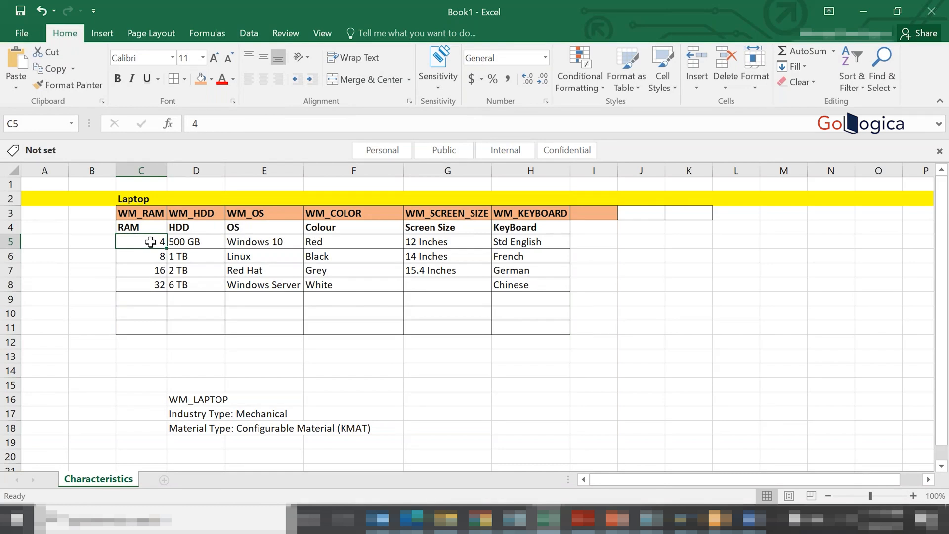
{"action": "left_click", "coordinate": [216, 126]}
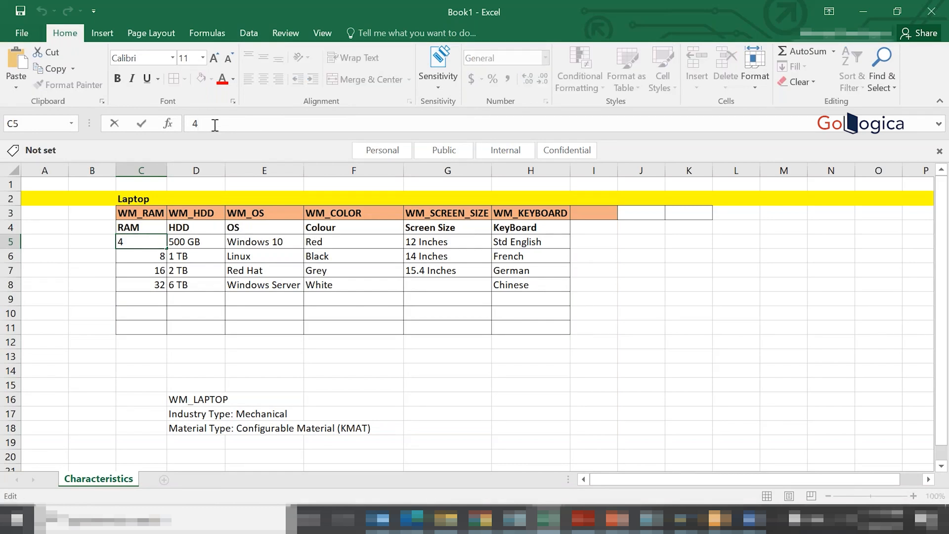
{"action": "type", "text": "GB"}
- Return to the SAP characteristic and set its number of characters to 5
{"action": "key", "text": "alt+Tab"}
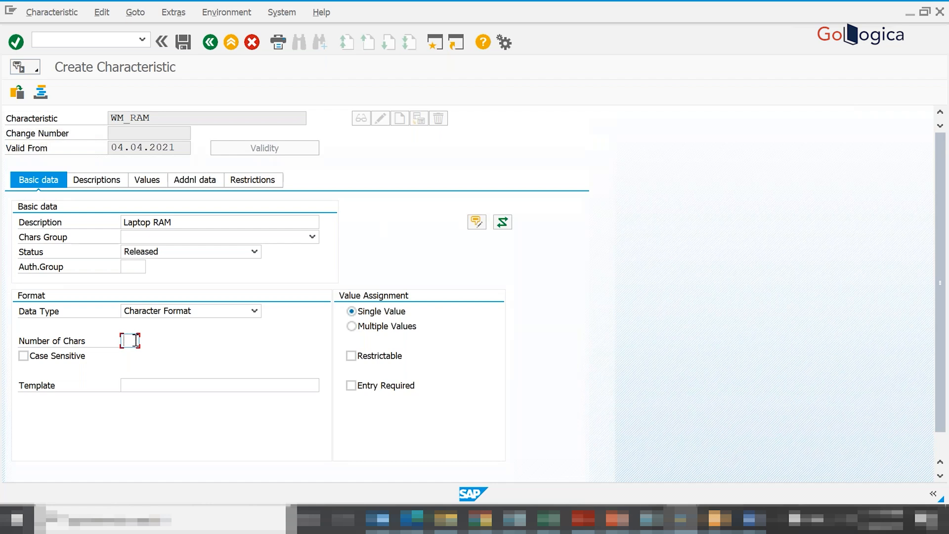
{"action": "type", "text": "5"}
{"action": "key", "text": "Return"}
{"action": "key", "text": "alt+Tab"}
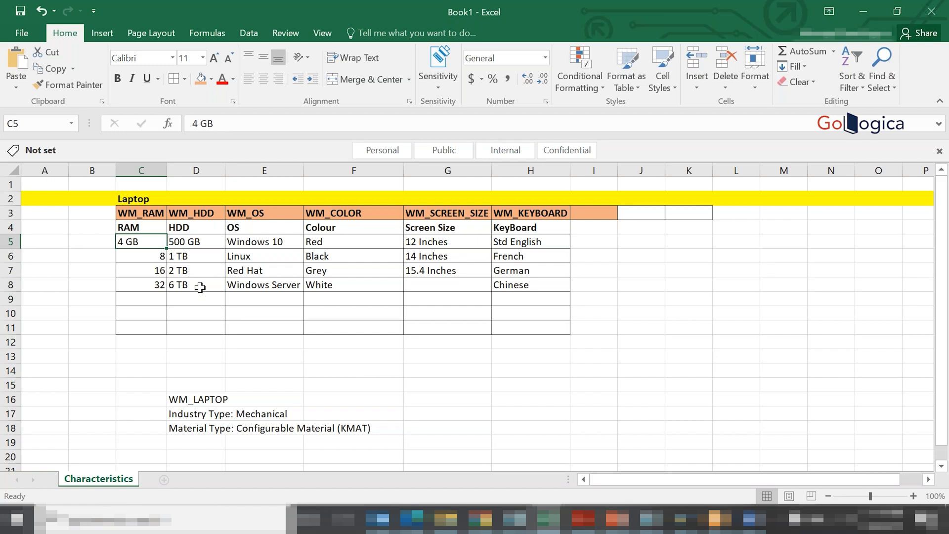
{"action": "key", "text": "alt+Tab"}
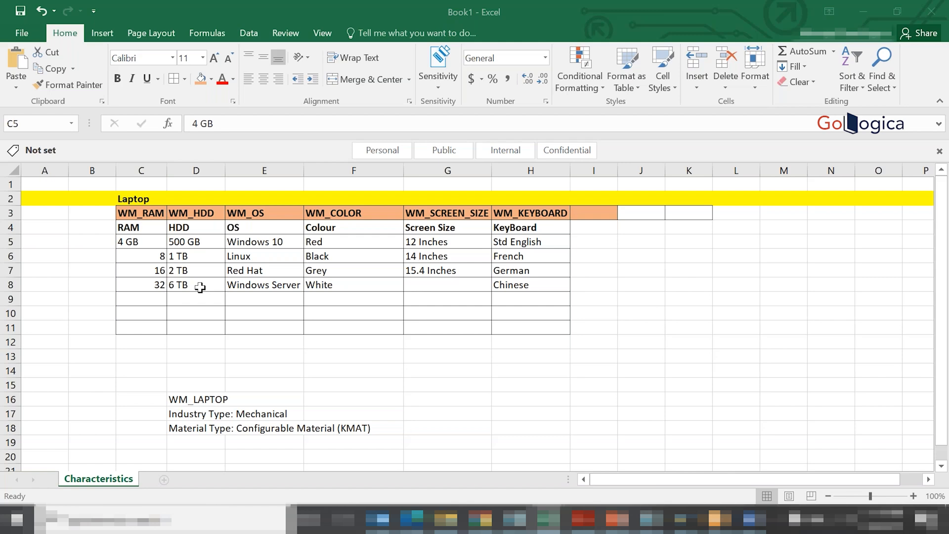
{"action": "key", "text": "alt+Tab"}
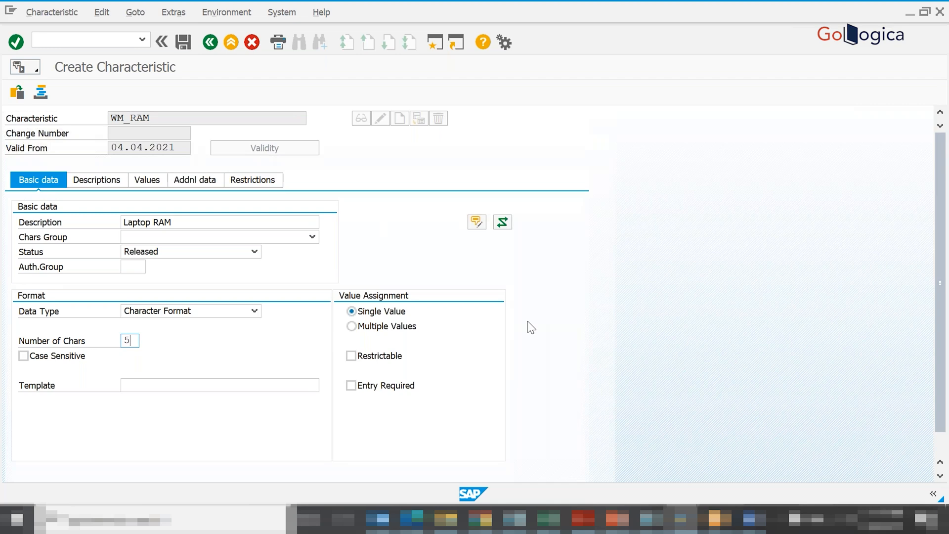
- Switch to the Excel workbook, enter the heading Aceessories in I3, and widen column I to fit it
{"action": "key", "text": "alt+Tab"}
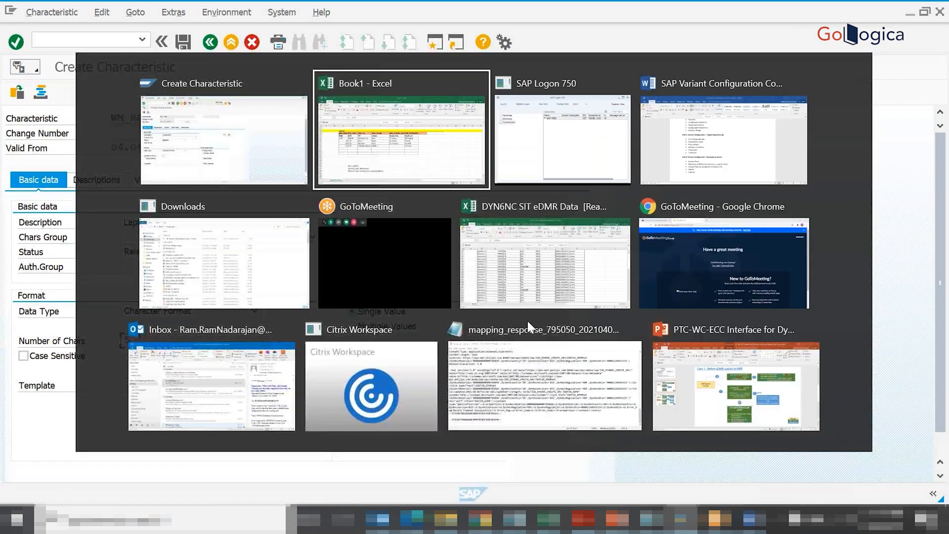
{"action": "key", "text": "Return"}
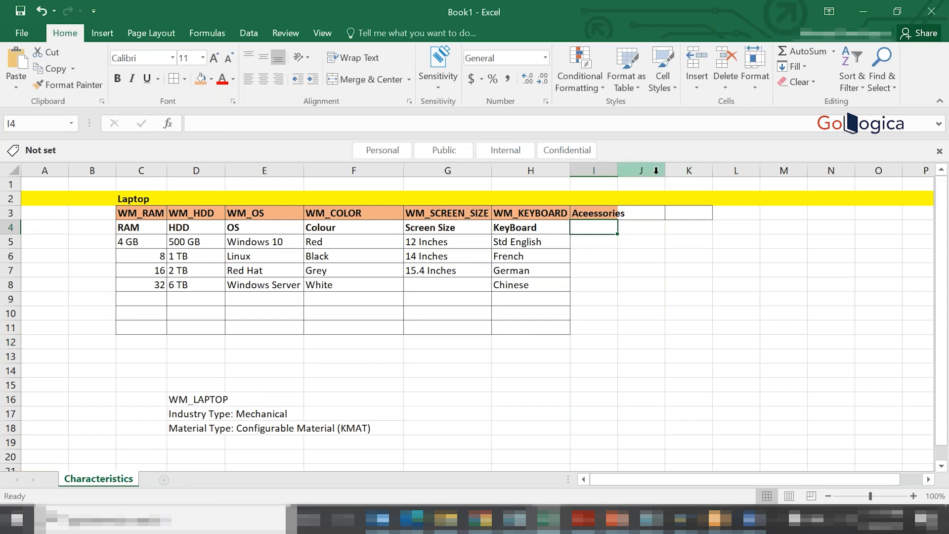
{"action": "left_click_drag", "start_coordinate": [617, 170], "coordinate": [666, 170]}
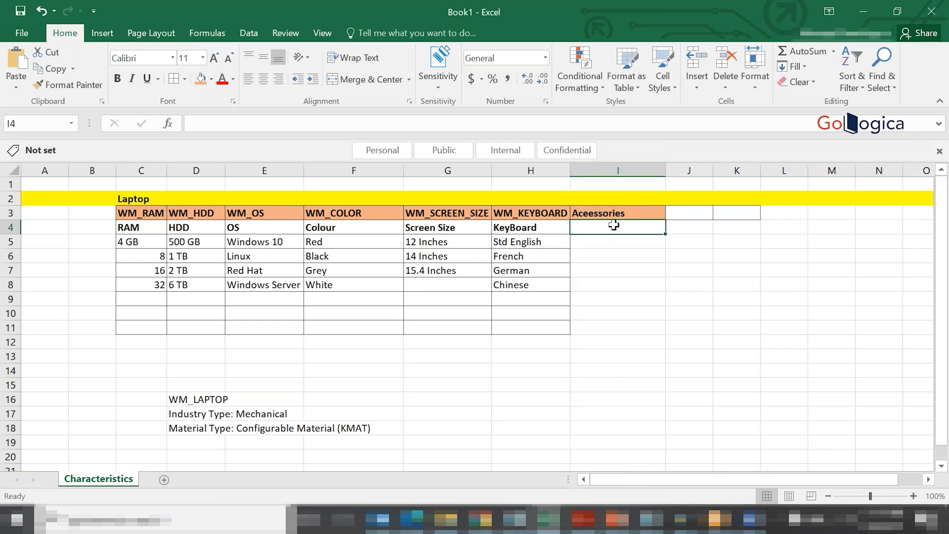
- List Mouse in I4 and Mose PAD in I5 under the Aceessories heading
{"action": "type", "text": "Mouse"}
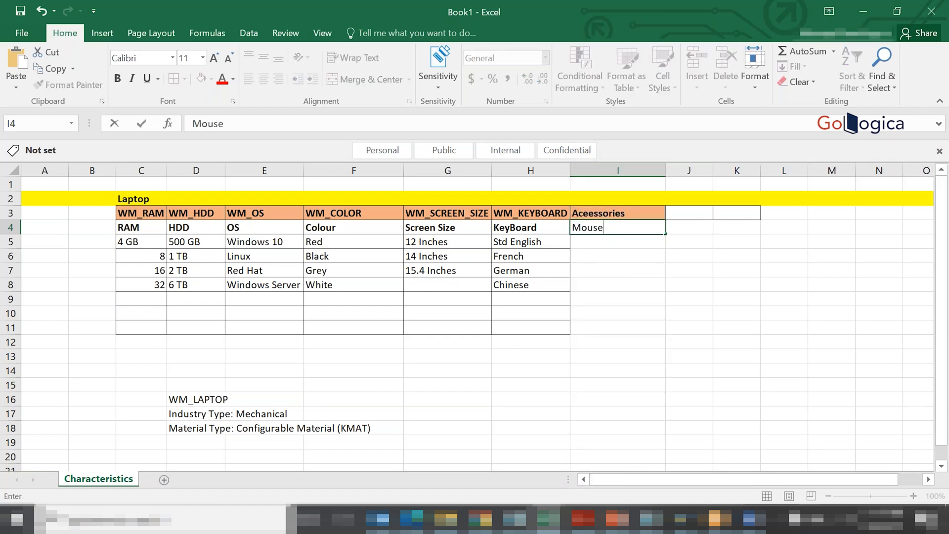
{"action": "key", "text": "Return"}
{"action": "type", "text": "M"}
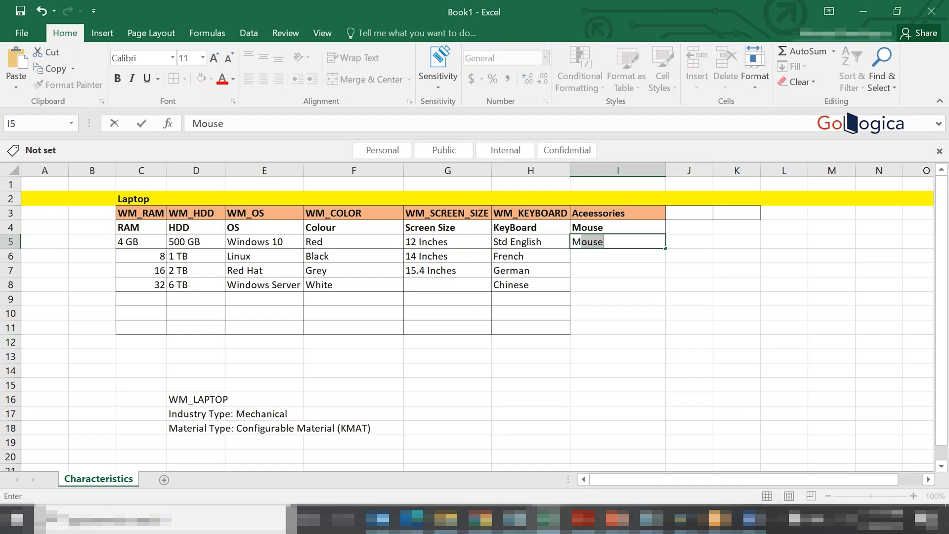
{"action": "type", "text": "ose PAD"}
{"action": "key", "text": "Return"}
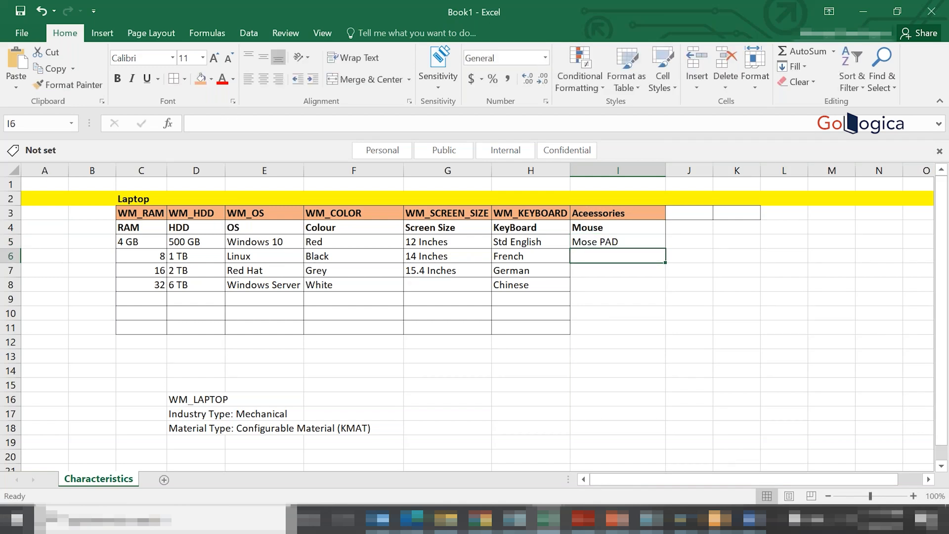
- Add Head Set in I6 and Web Cam in I7 to the accessories list
{"action": "type", "text": "Heqd"}
{"action": "key", "text": "BackSpace"}
{"action": "key", "text": "BackSpace"}
{"action": "type", "text": "ad"}
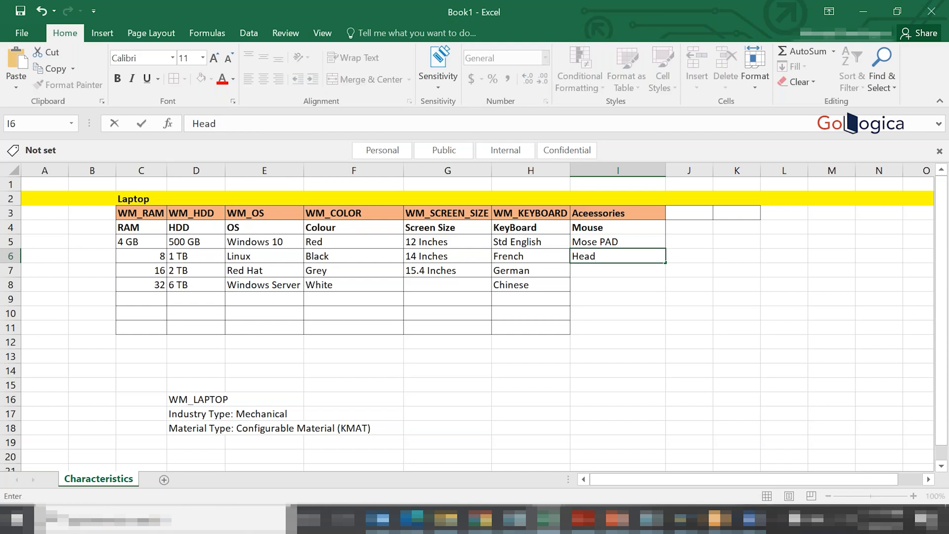
{"action": "type", "text": " Set"}
{"action": "key", "text": "Return"}
{"action": "type", "text": "W"}
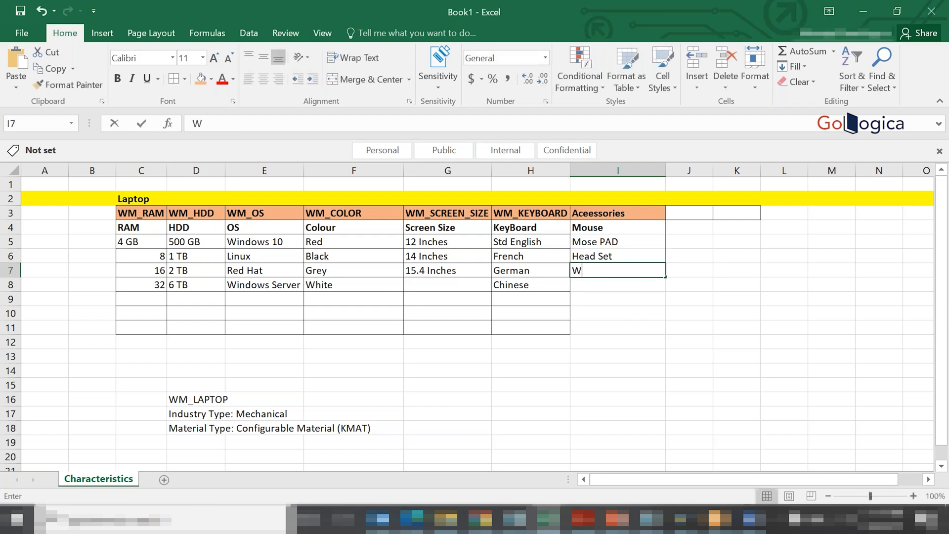
{"action": "type", "text": "eb Cam"}
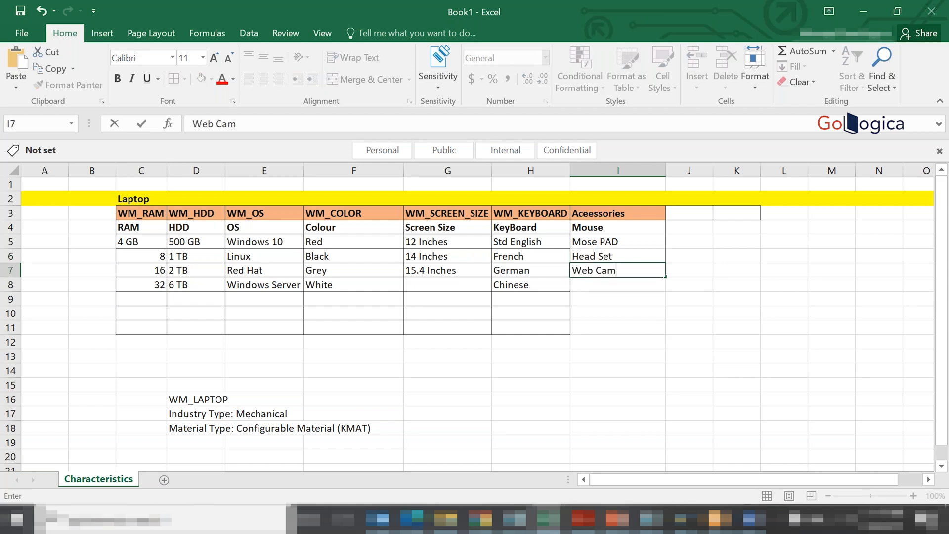
{"action": "key", "text": "Return"}
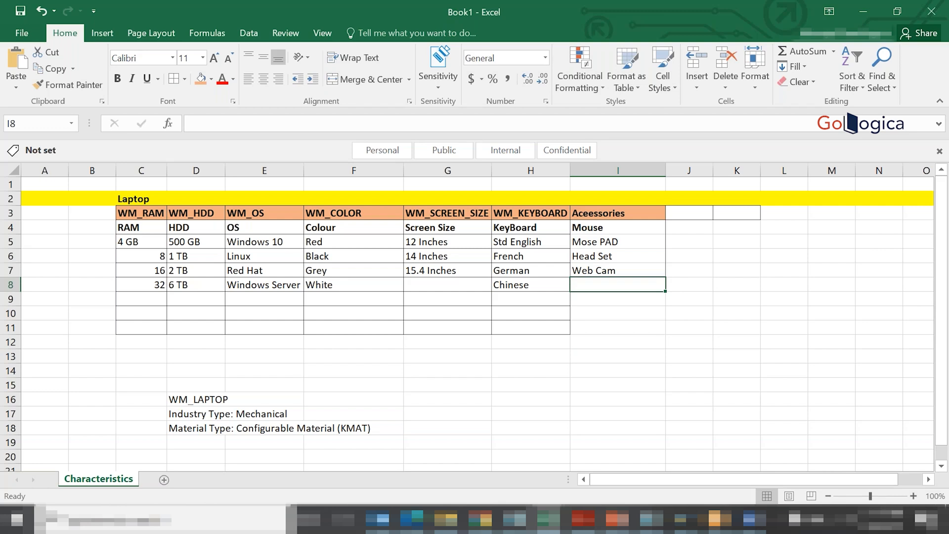
- Add Cleaning Kit in I8 and Laptop Bag in I9 to the accessories list
{"action": "type", "text": "C;le"}
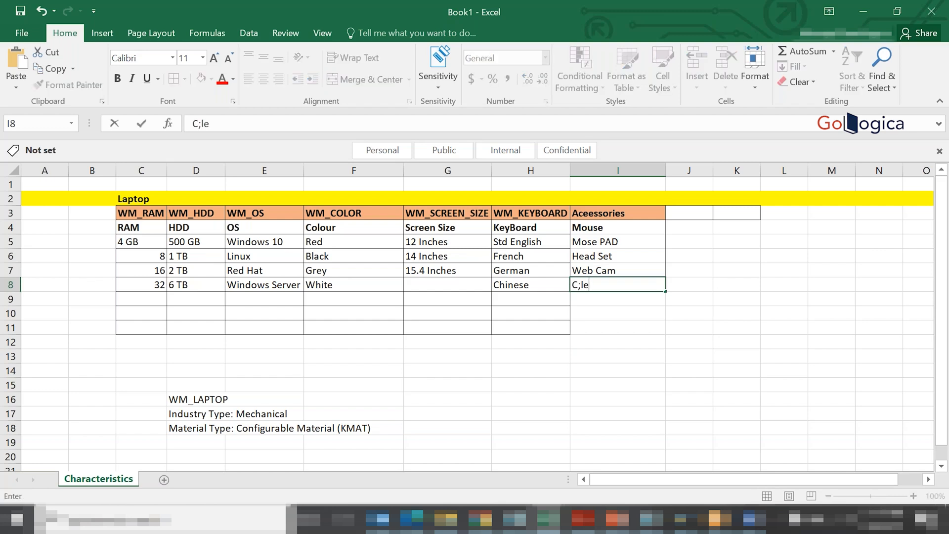
{"action": "key", "text": "BackSpace"}
{"action": "key", "text": "BackSpace"}
{"action": "key", "text": "BackSpace"}
{"action": "type", "text": "leaning Kit"}
{"action": "key", "text": "Return"}
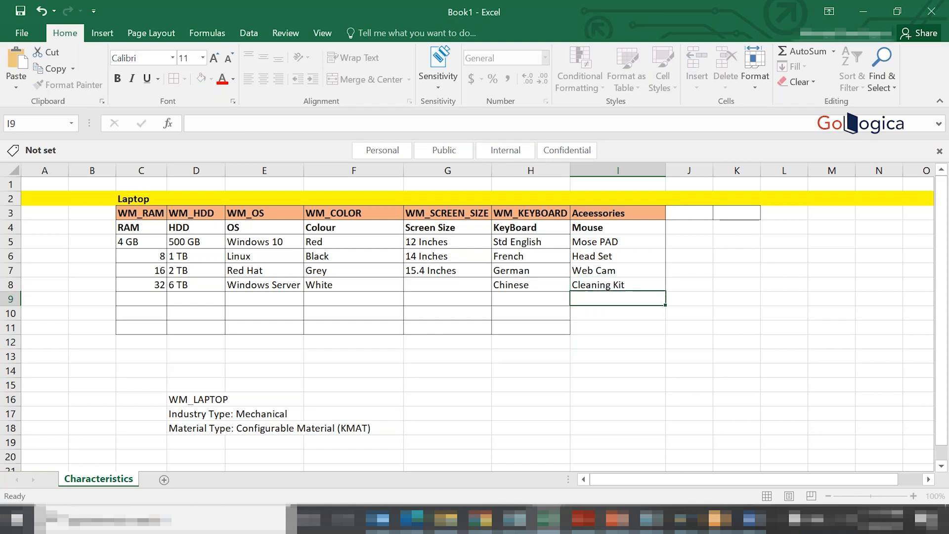
{"action": "type", "text": "Lapt"}
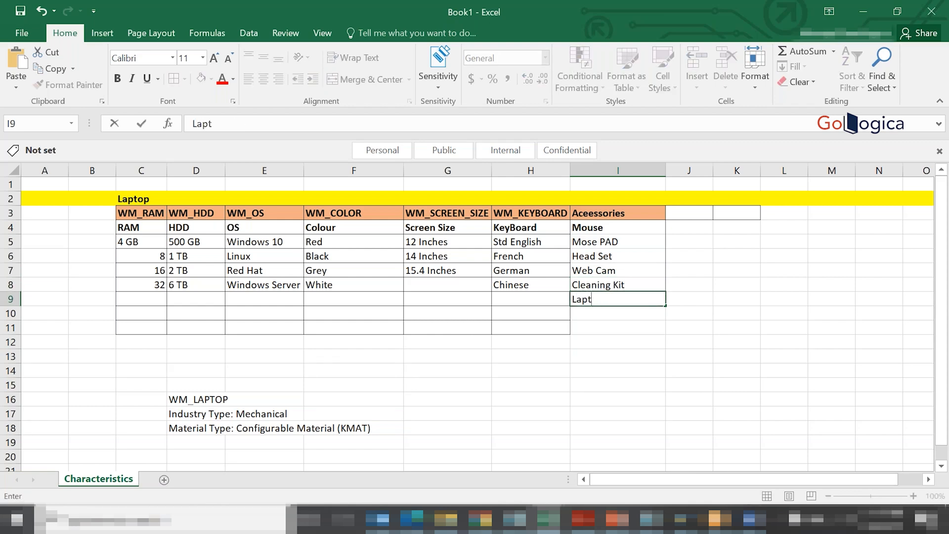
{"action": "type", "text": "op Bag"}
{"action": "key", "text": "Return"}
{"action": "left_click", "coordinate": [629, 433]}
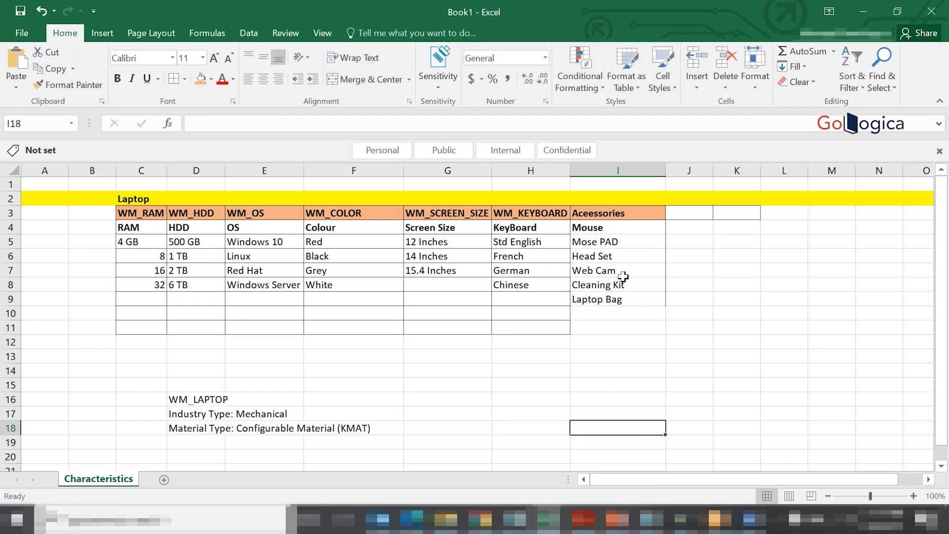
- Remove the bold formatting from Mouse in I4
{"action": "left_click", "coordinate": [588, 229]}
{"action": "key", "text": "ctrl+b"}
{"action": "left_click", "coordinate": [652, 467]}
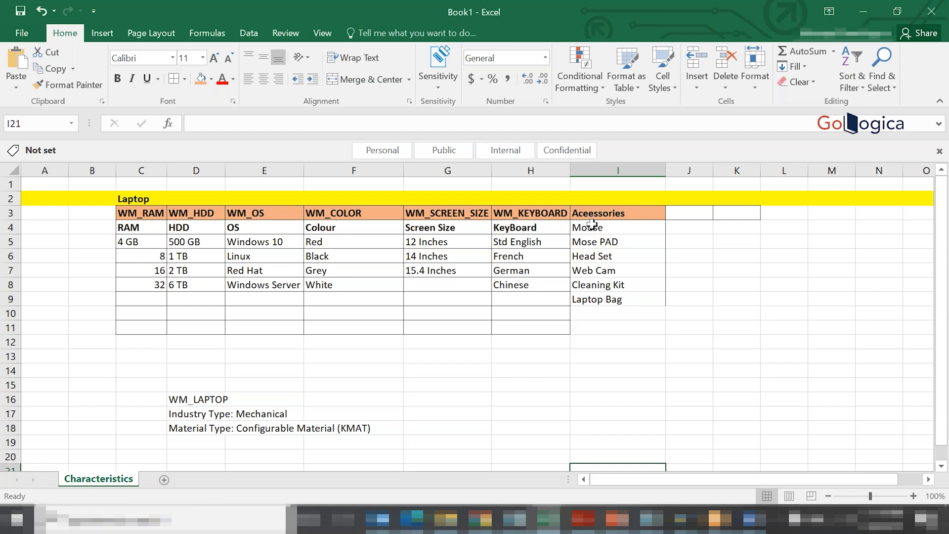
- Move the accessories list in I4:I10 down one row so that it starts in I5
{"action": "left_click_drag", "start_coordinate": [592, 227], "coordinate": [593, 313]}
{"action": "key", "text": "ctrl+c"}
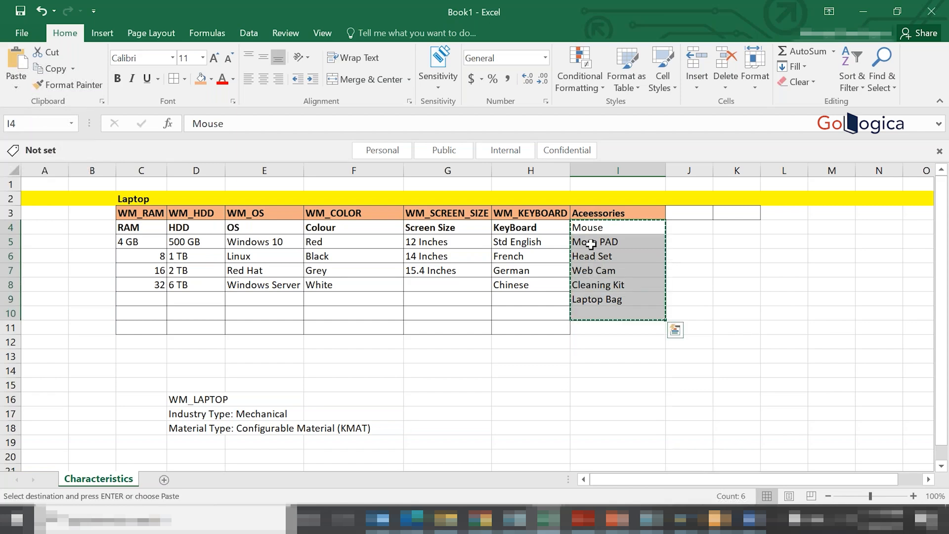
{"action": "left_click", "coordinate": [591, 242]}
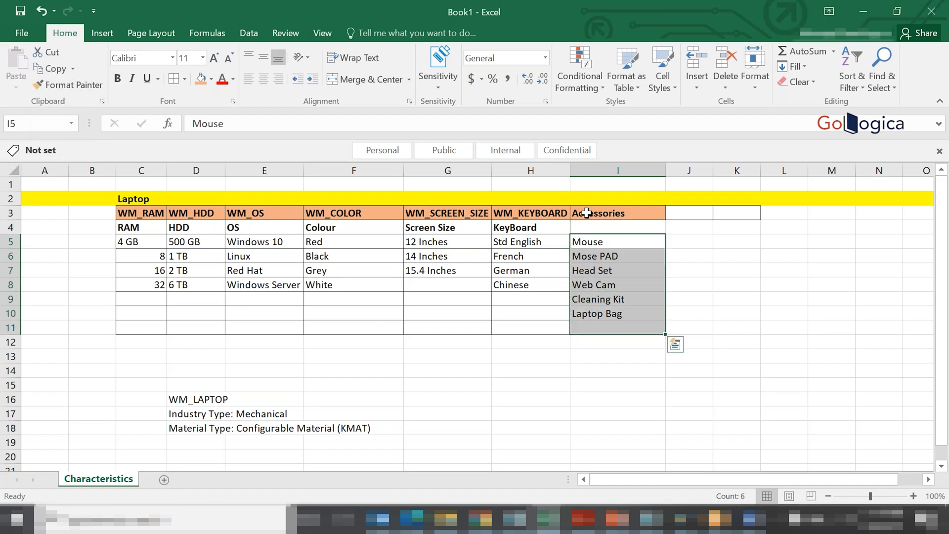
{"action": "key", "text": "ctrl+v"}
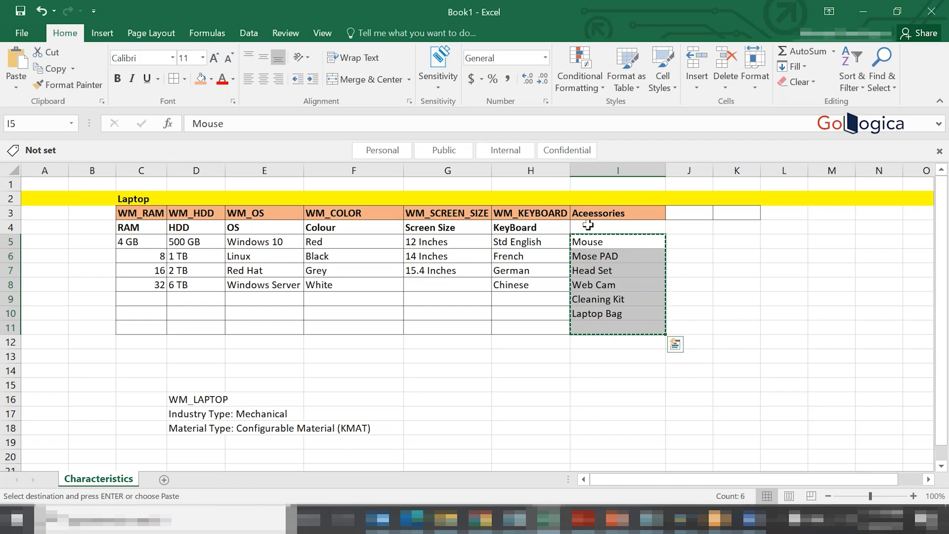
{"action": "key", "text": "Escape"}
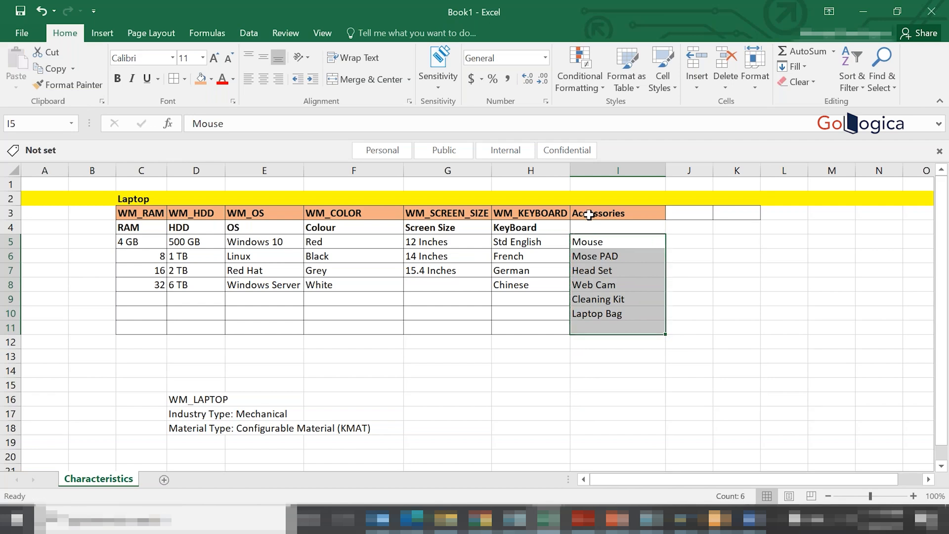
- Copy the accessories heading from I3 into I4, above the list of accessories
{"action": "left_click", "coordinate": [589, 214]}
{"action": "key", "text": "ctrl+c"}
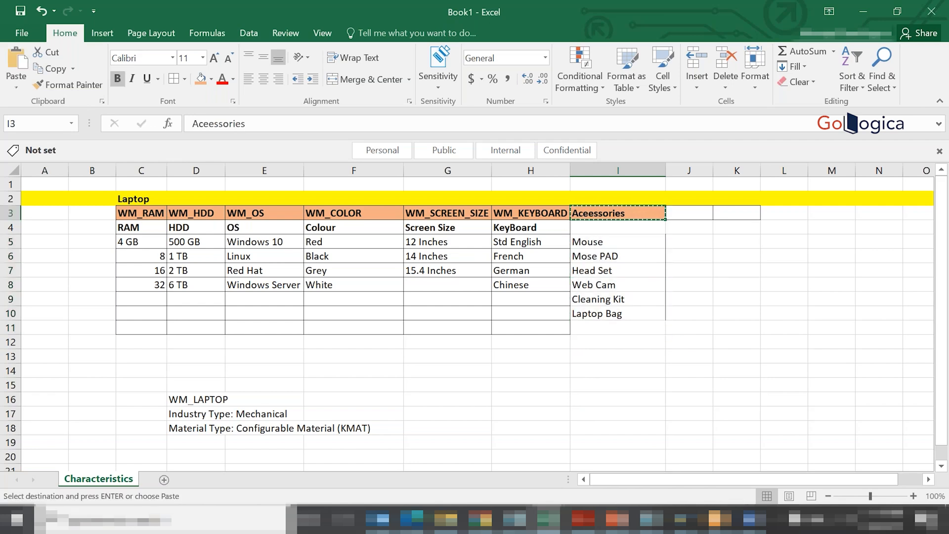
{"action": "left_click", "coordinate": [589, 227]}
{"action": "key", "text": "Return"}
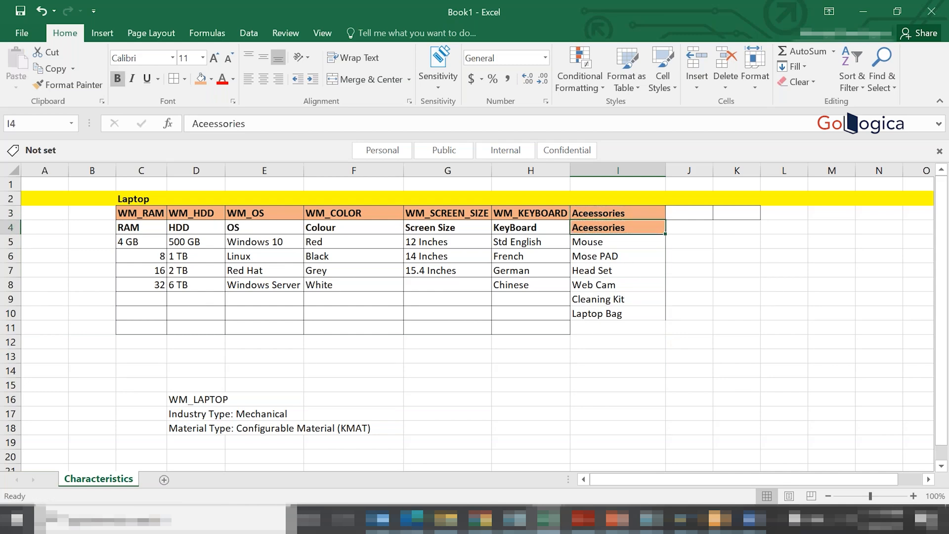
- Switch to SAP and enter 4 GB and 8 GB as allowed values of the WM_RAM characteristic
{"action": "key", "text": "alt+Tab"}
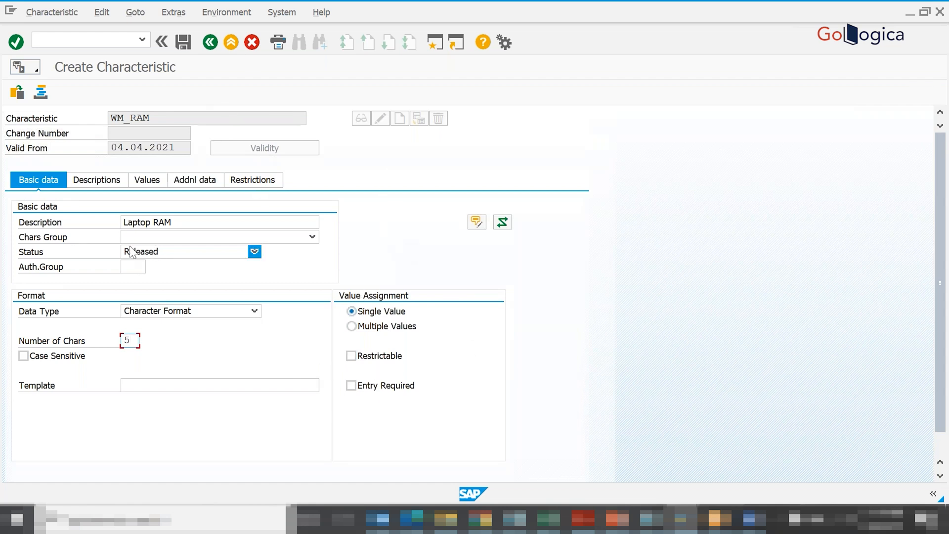
{"action": "left_click", "coordinate": [89, 184]}
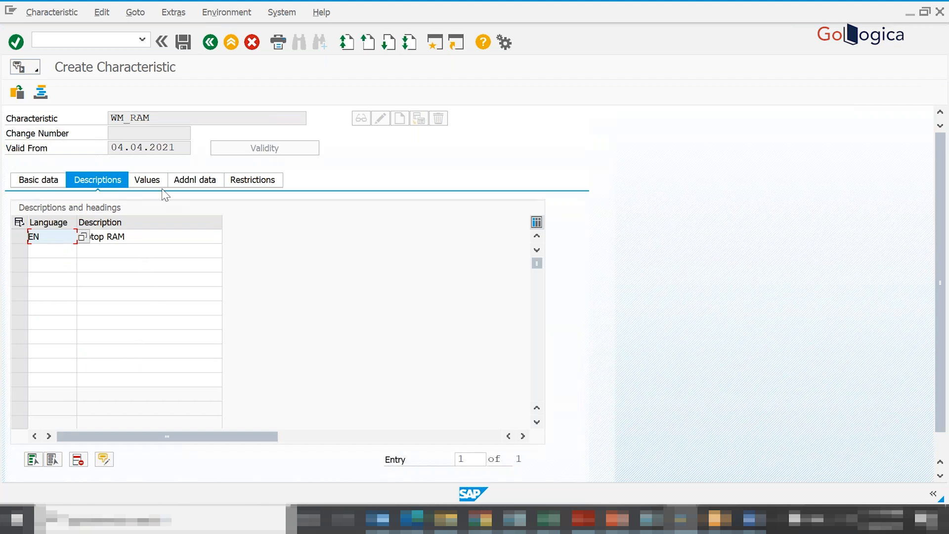
{"action": "left_click", "coordinate": [148, 180]}
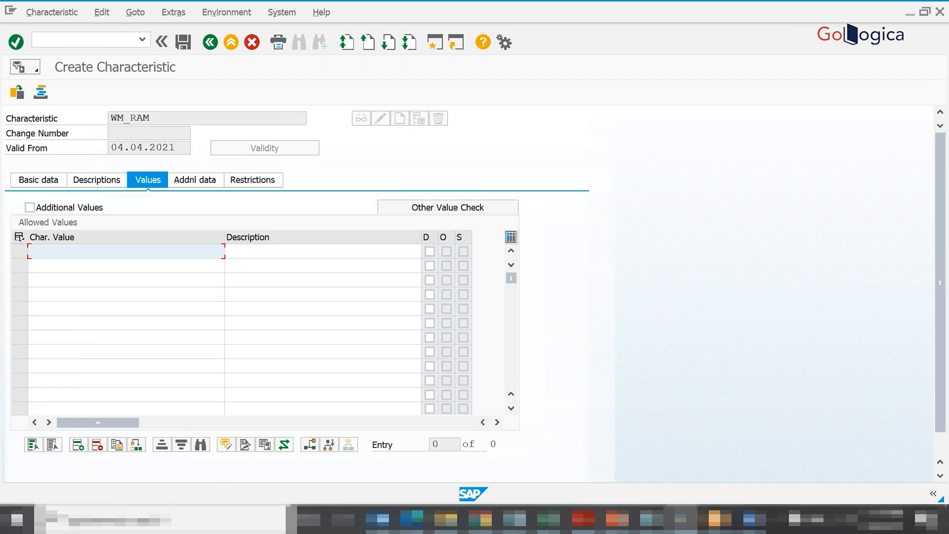
{"action": "key", "text": "alt+Tab"}
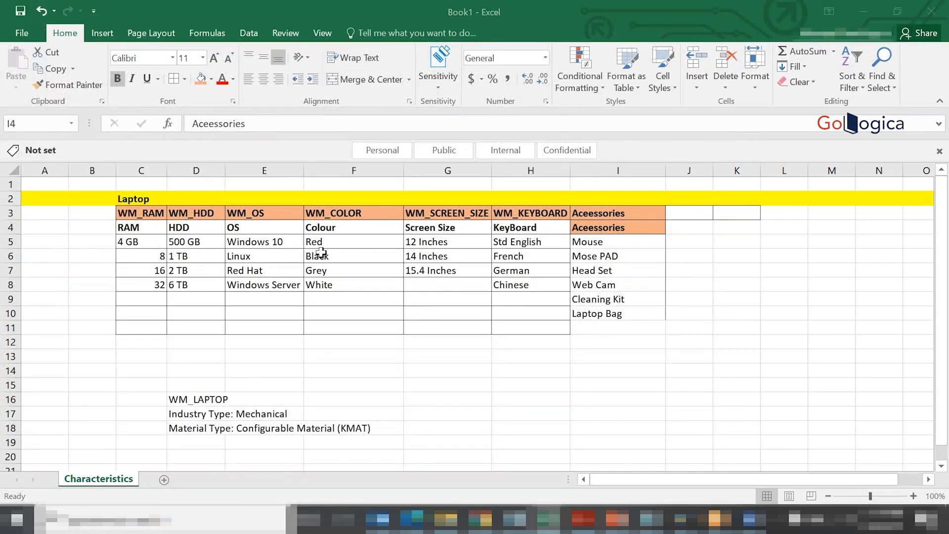
{"action": "key", "text": "alt+Tab"}
{"action": "type", "text": "4 GB"}
{"action": "left_click", "coordinate": [127, 262]}
{"action": "type", "text": "8 "}
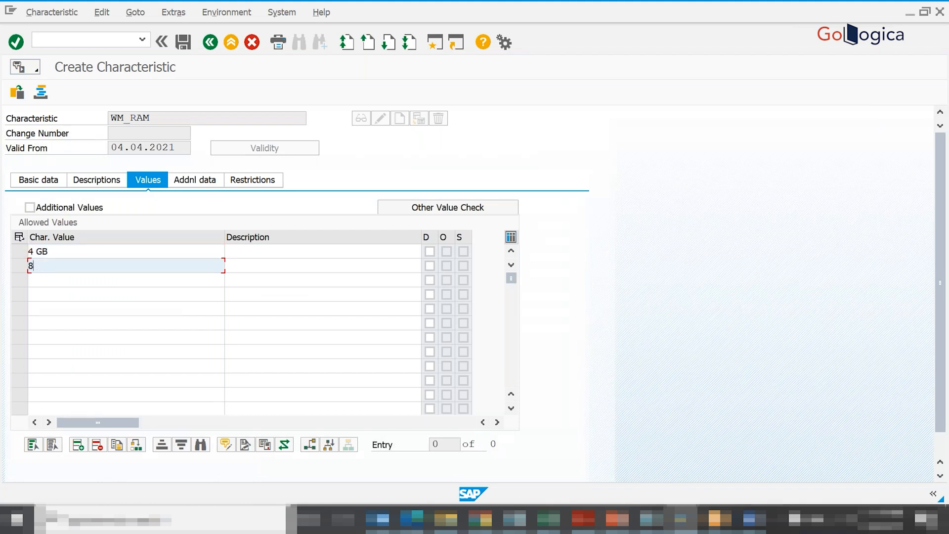
{"action": "type", "text": "GB"}
- Add 16 GB and 32 GB to the allowed values of WM_RAM
{"action": "left_click", "coordinate": [126, 280]}
{"action": "type", "text": "16 GB"}
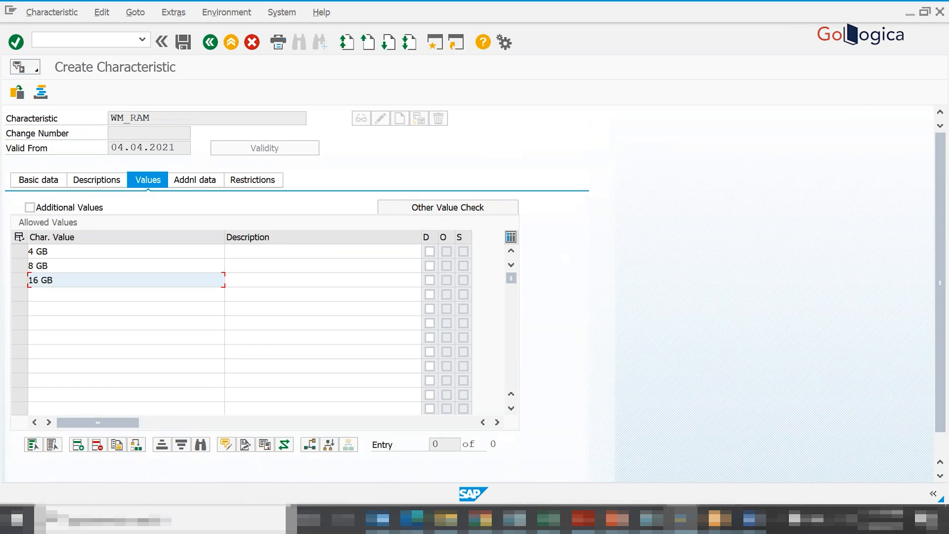
{"action": "left_click", "coordinate": [94, 295]}
{"action": "type", "text": "32 G"}
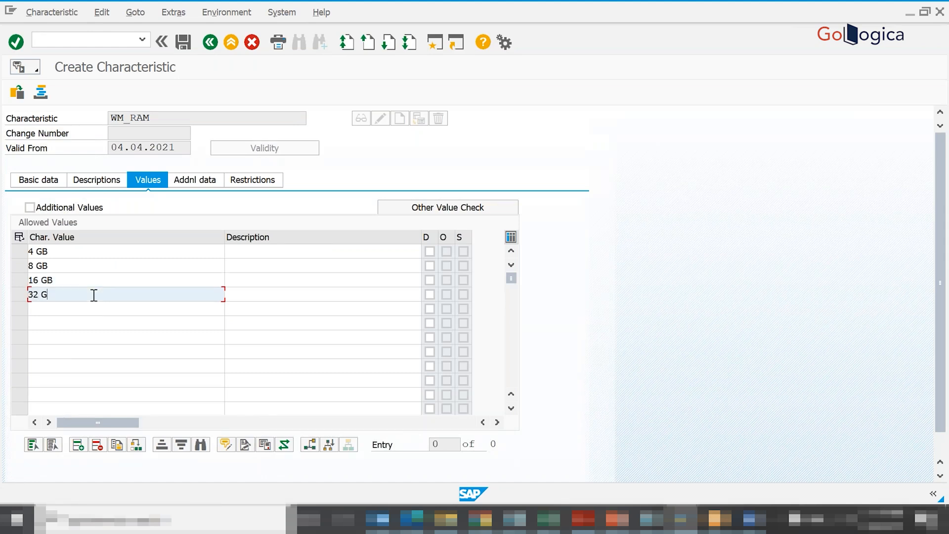
{"action": "type", "text": "B"}
- Copy the block of four WM_RAM values into the description column beside them
{"action": "key", "text": "ctrl+y"}
{"action": "left_click_drag", "start_coordinate": [43, 252], "coordinate": [44, 293]}
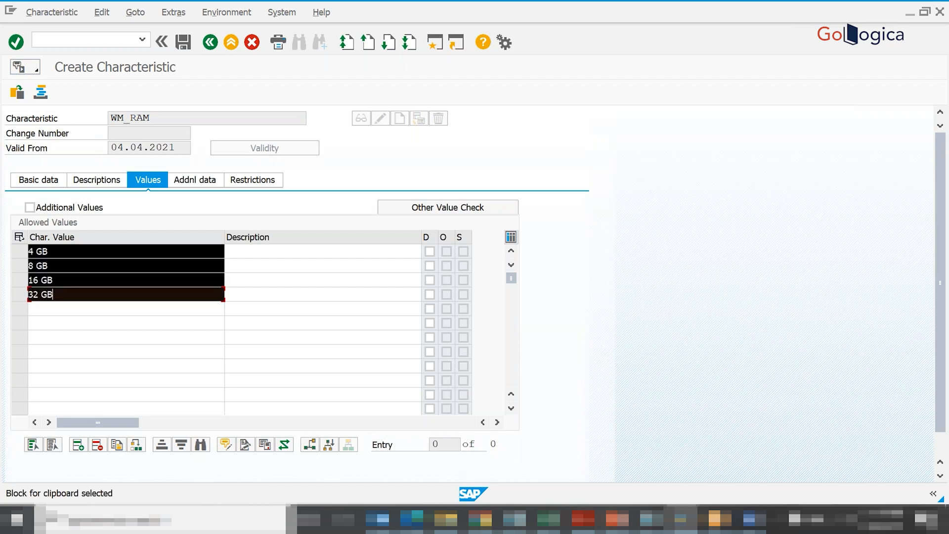
{"action": "key", "text": "ctrl+c"}
{"action": "left_click", "coordinate": [293, 255]}
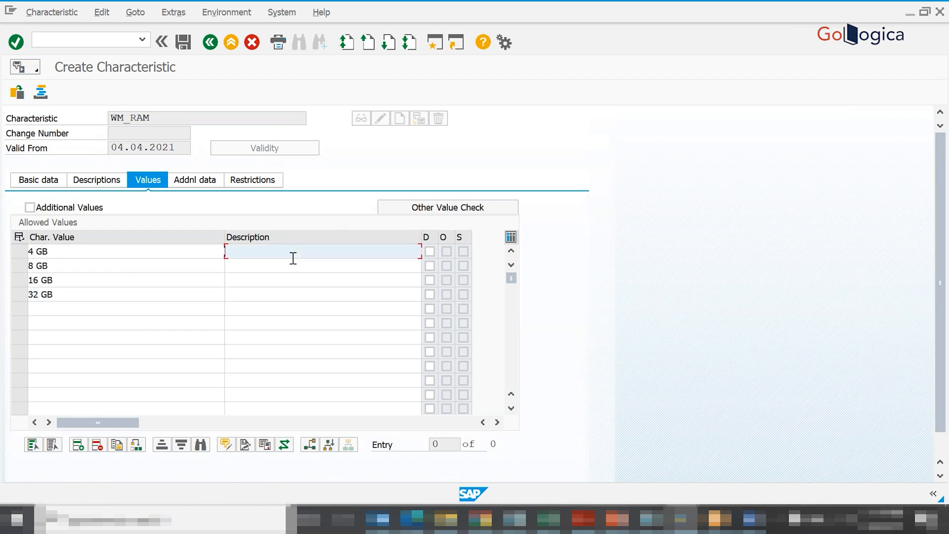
{"action": "key", "text": "ctrl+v"}
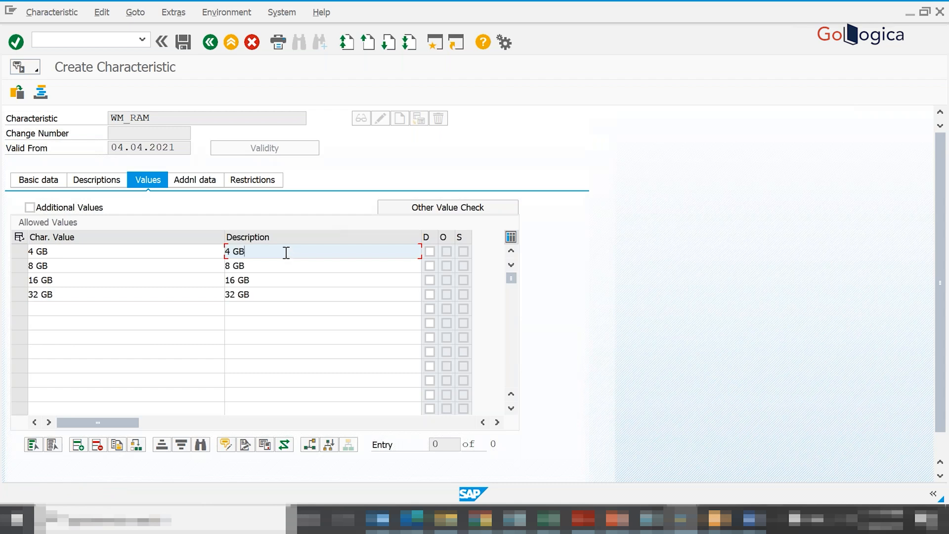
- Append RAM to each of the four value descriptions, from 4 GB RAM to 32 GB RAM, and confirm the entries
{"action": "type", "text": "RAM"}
{"action": "left_click", "coordinate": [275, 263]}
{"action": "type", "text": "RAM"}
{"action": "left_click", "coordinate": [272, 277]}
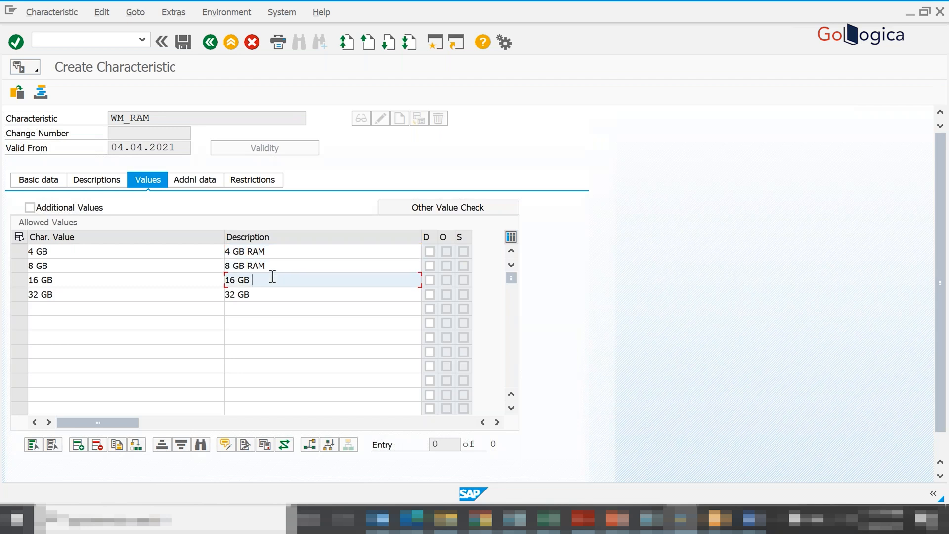
{"action": "type", "text": "RAM"}
{"action": "left_click", "coordinate": [269, 295]}
{"action": "type", "text": "RAM"}
{"action": "key", "text": "Return"}
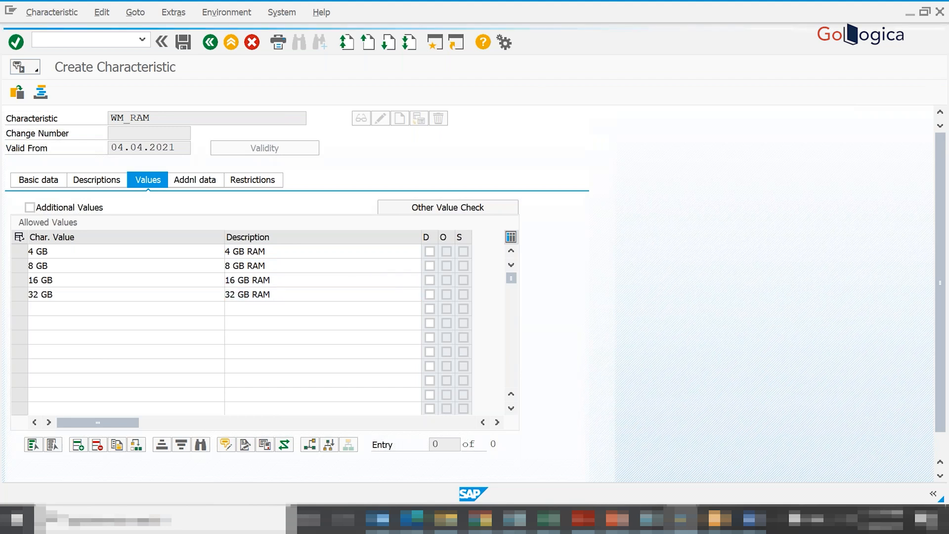
- Review the additional data, restrictions and basic data of WM_RAM, and save the characteristic
{"action": "left_click", "coordinate": [194, 177]}
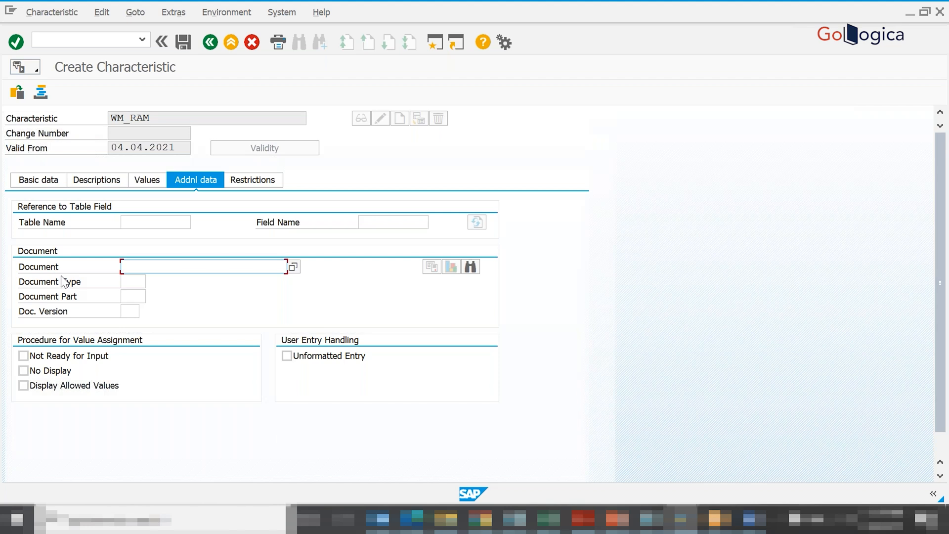
{"action": "left_click", "coordinate": [138, 218]}
{"action": "left_click", "coordinate": [375, 218]}
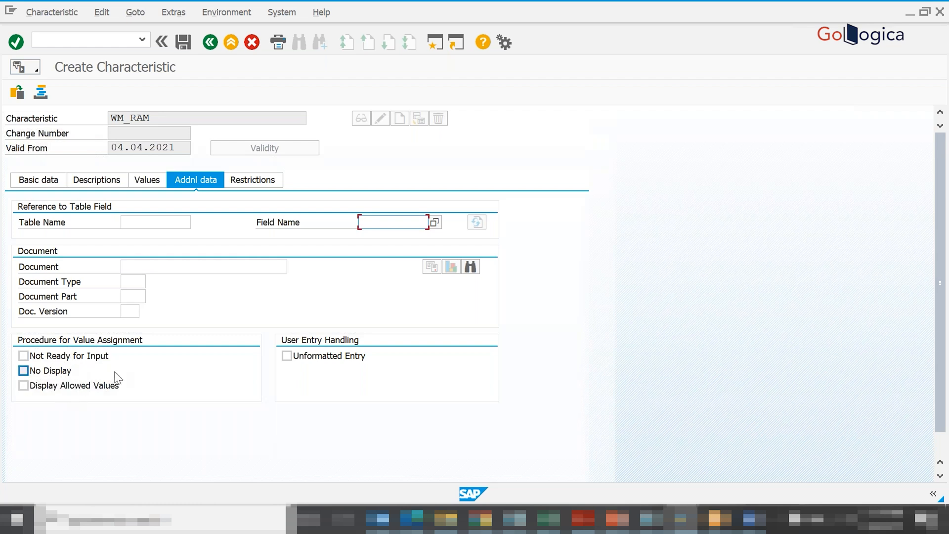
{"action": "left_click", "coordinate": [242, 187]}
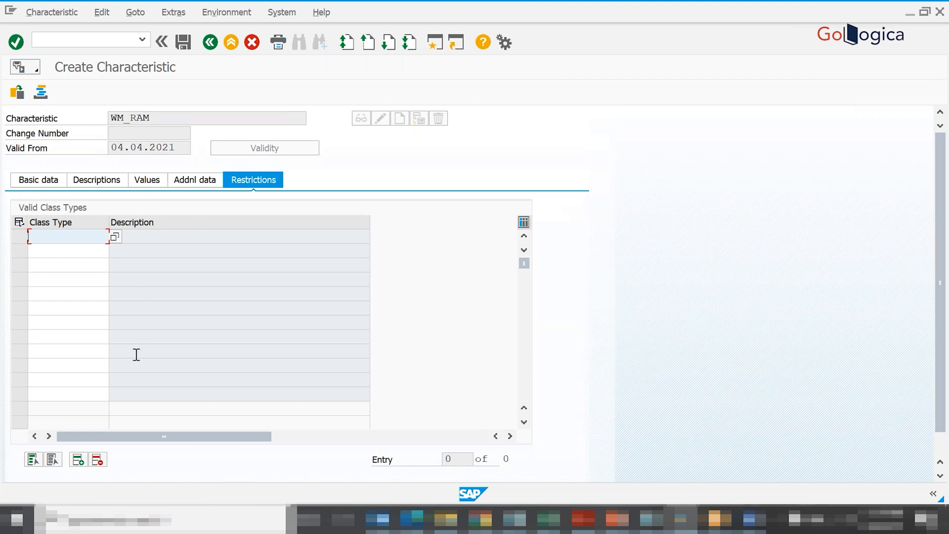
{"action": "left_click", "coordinate": [38, 179]}
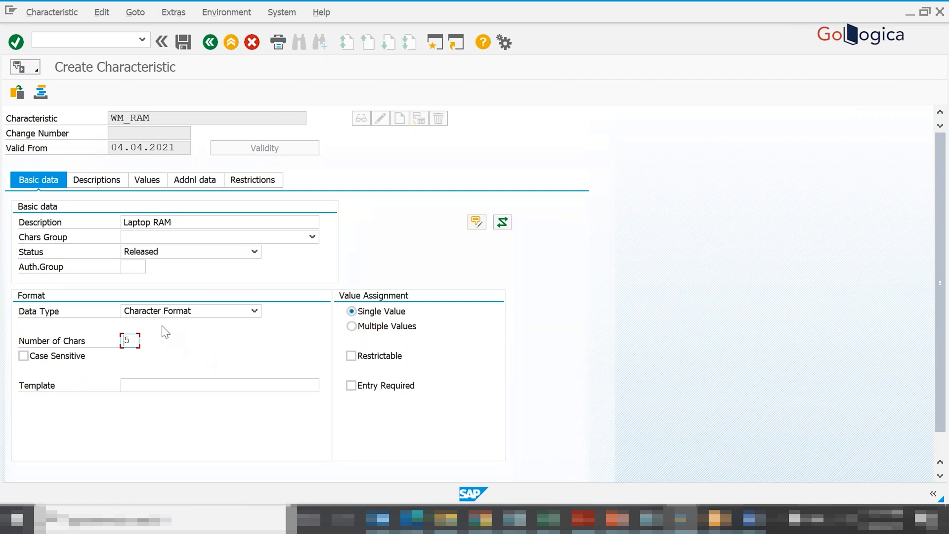
{"action": "left_click", "coordinate": [27, 314]}
{"action": "left_click", "coordinate": [181, 52]}
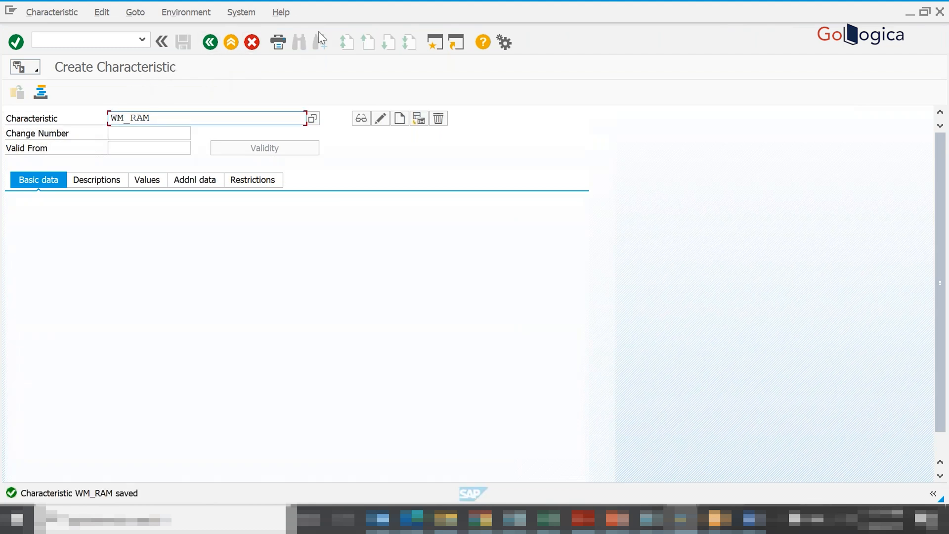
- Check the next characteristic name in the Excel list and start creating characteristic WM_HDD in SAP
{"action": "key", "text": "alt+Tab"}
{"action": "key", "text": "alt+Tab"}
{"action": "key", "text": "BackSpace"}
{"action": "key", "text": "BackSpace"}
{"action": "key", "text": "BackSpace"}
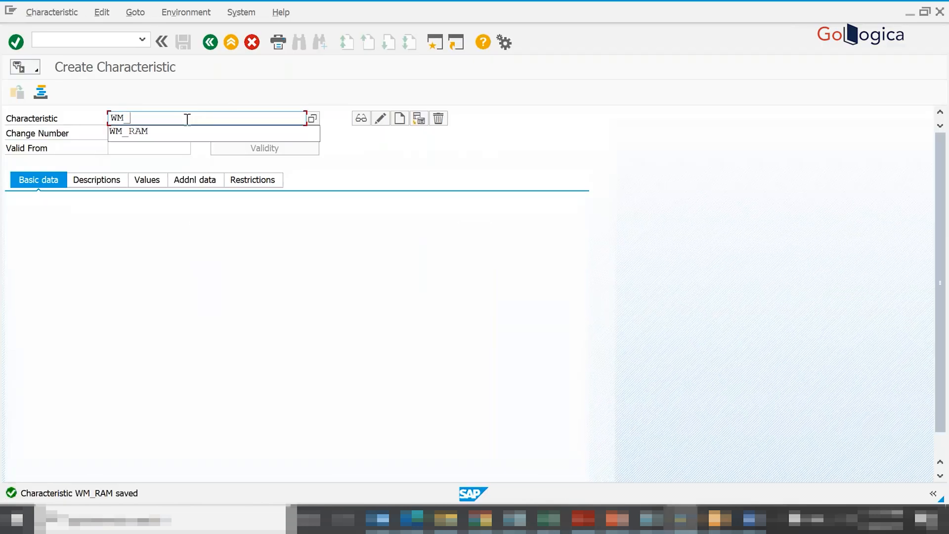
{"action": "type", "text": "HDD"}
{"action": "key", "text": "Return"}
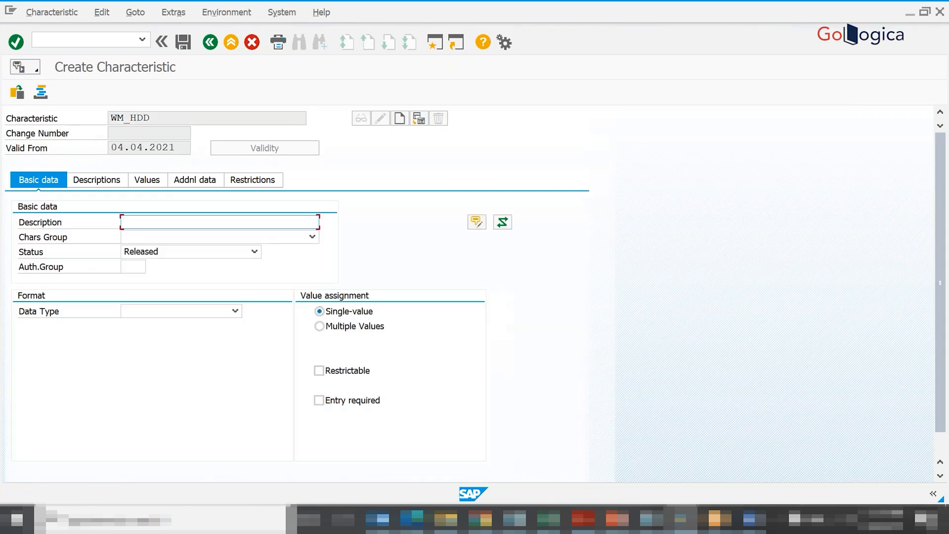
- Describe WM_HDD as Laptop Hard Drive and set its data type to Character Format with 10 characters
{"action": "type", "text": "La"}
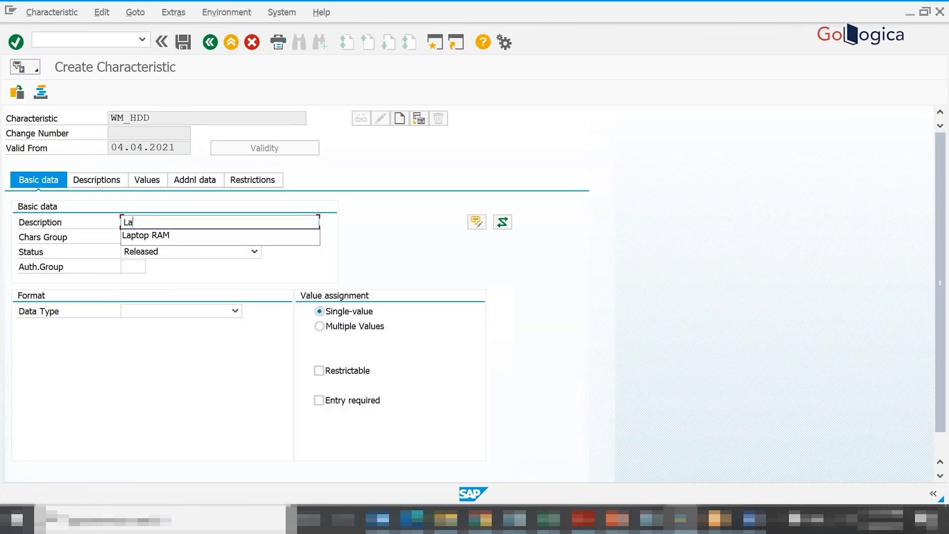
{"action": "type", "text": "ptop Hard"}
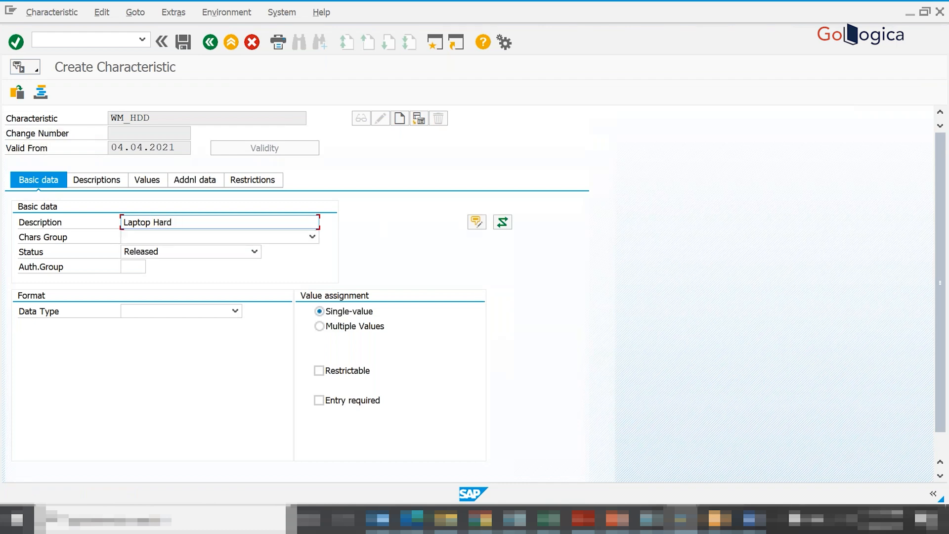
{"action": "type", "text": " Drive"}
{"action": "key", "text": "Return"}
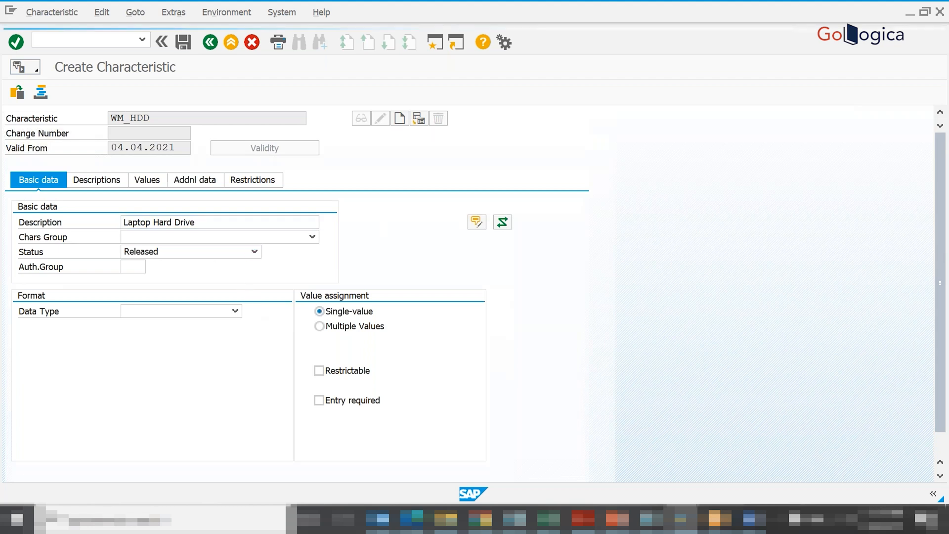
{"action": "left_click", "coordinate": [235, 310]}
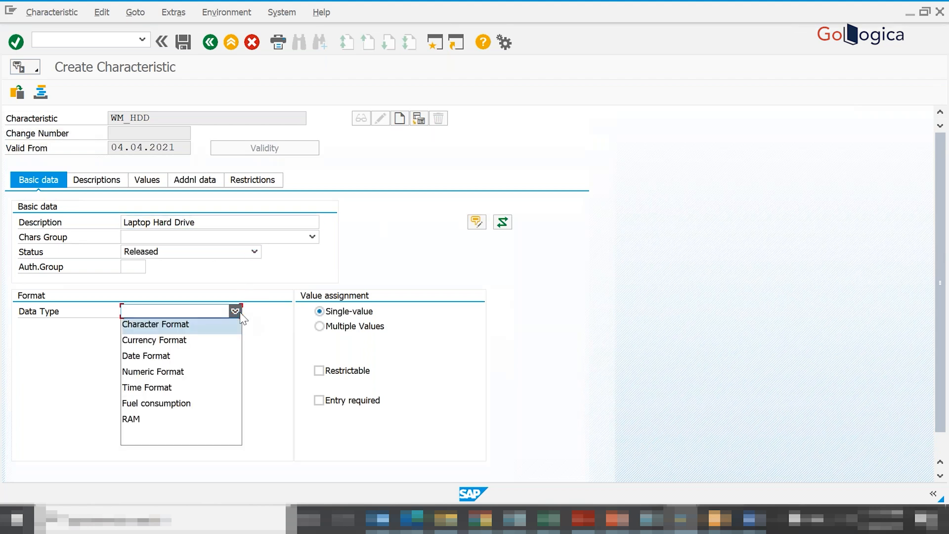
{"action": "left_click", "coordinate": [186, 327]}
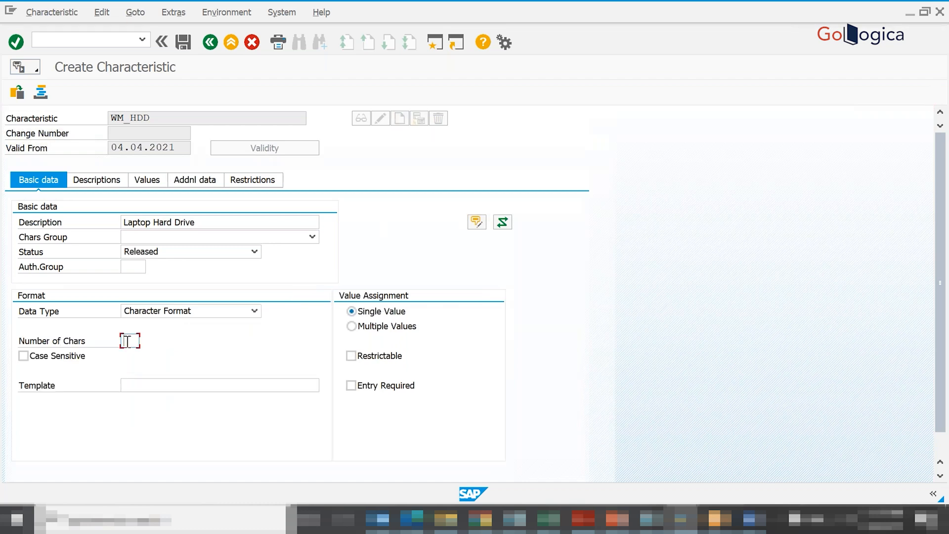
{"action": "type", "text": "10"}
- Enter 500 GB and 1 TB as allowed values of WM_HDD
{"action": "left_click", "coordinate": [113, 177]}
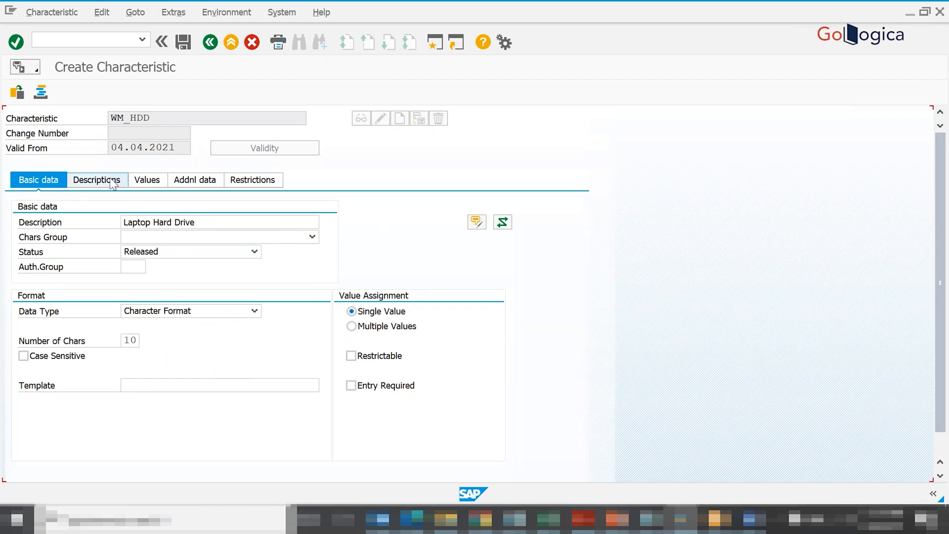
{"action": "left_click", "coordinate": [151, 183]}
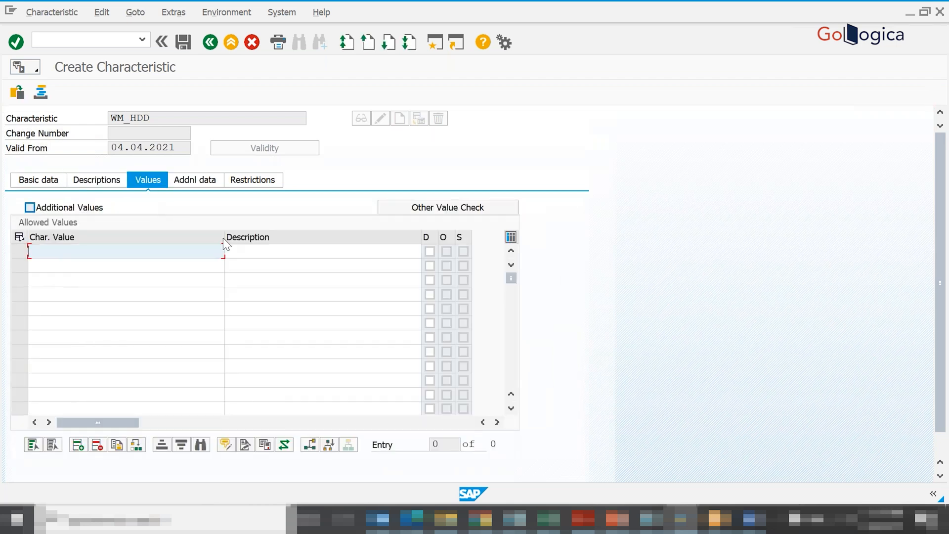
{"action": "key", "text": "alt+Tab"}
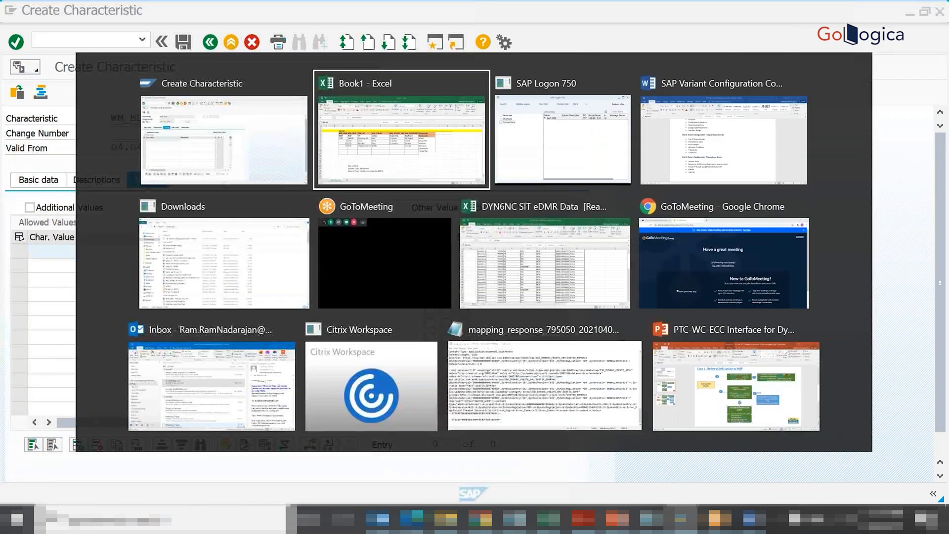
{"action": "type", "text": "500 GB"}
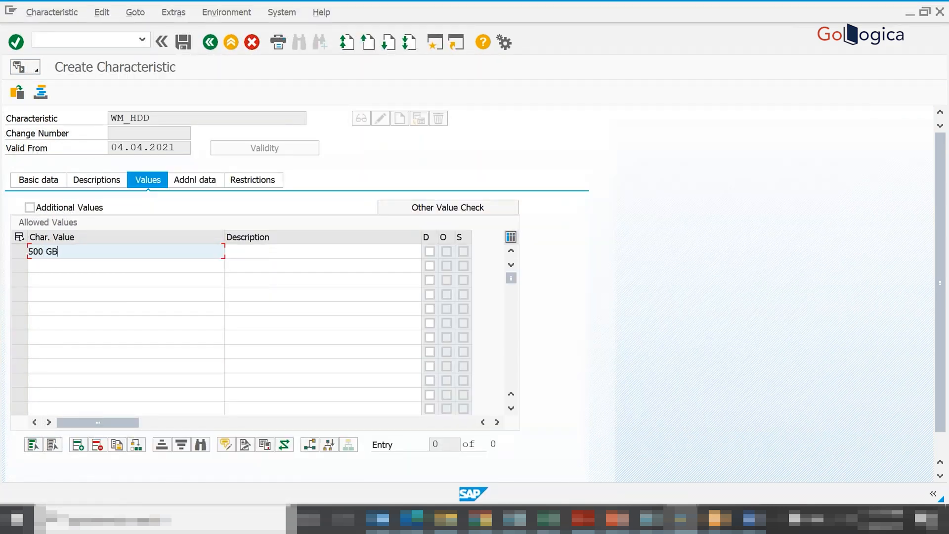
{"action": "left_click", "coordinate": [138, 262]}
{"action": "type", "text": "1 TB"}
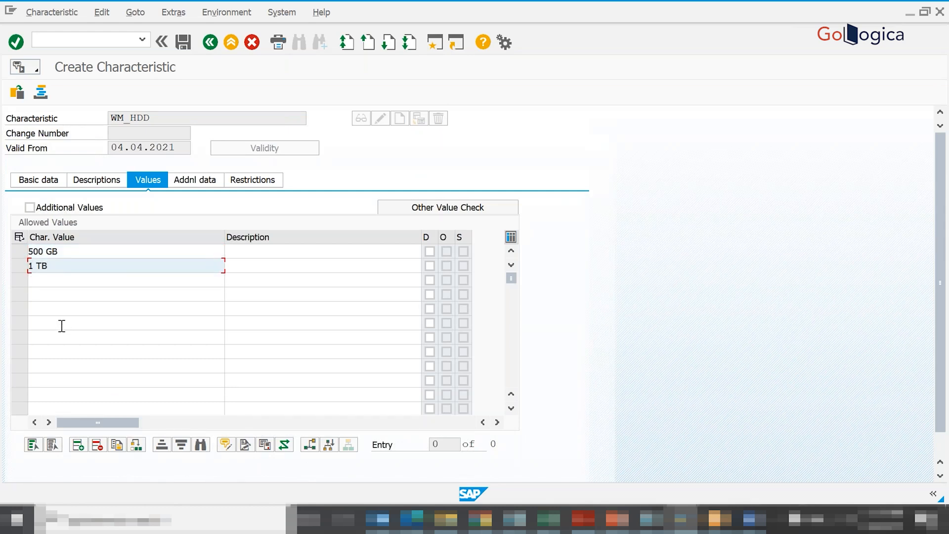
- Add 4 TB, 6 TB and 8 TB to the allowed values of WM_HDD
{"action": "left_click", "coordinate": [47, 284]}
{"action": "type", "text": "4 TB"}
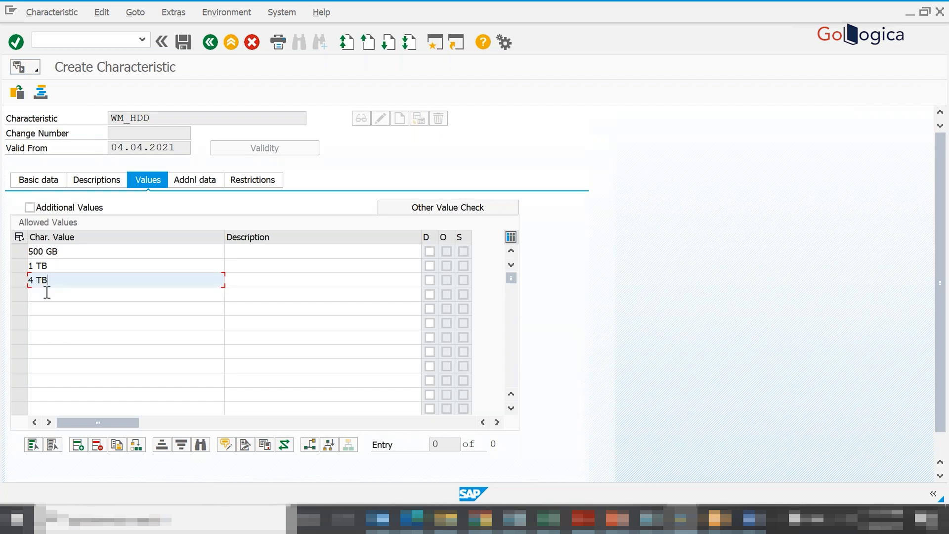
{"action": "left_click", "coordinate": [47, 292]}
{"action": "type", "text": "6 TB"}
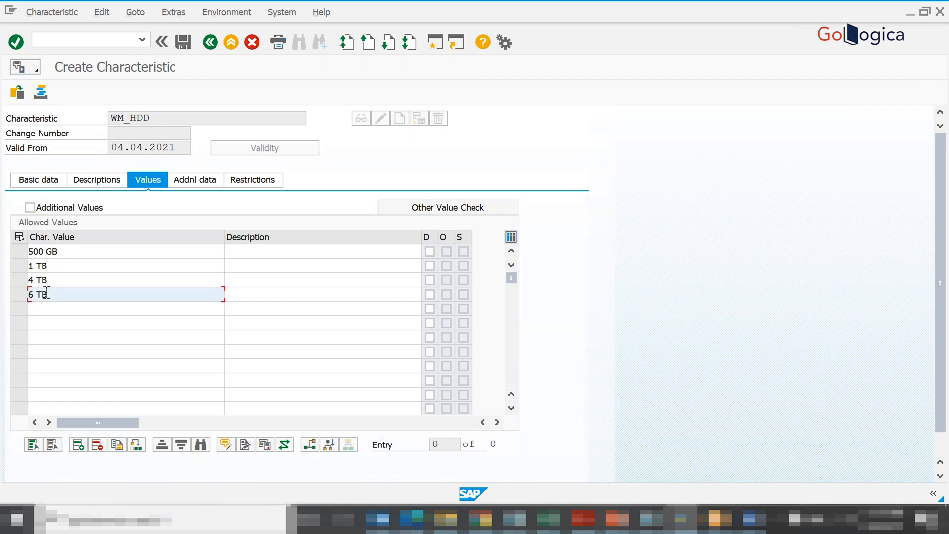
{"action": "left_click", "coordinate": [47, 309]}
{"action": "type", "text": "8 TB"}
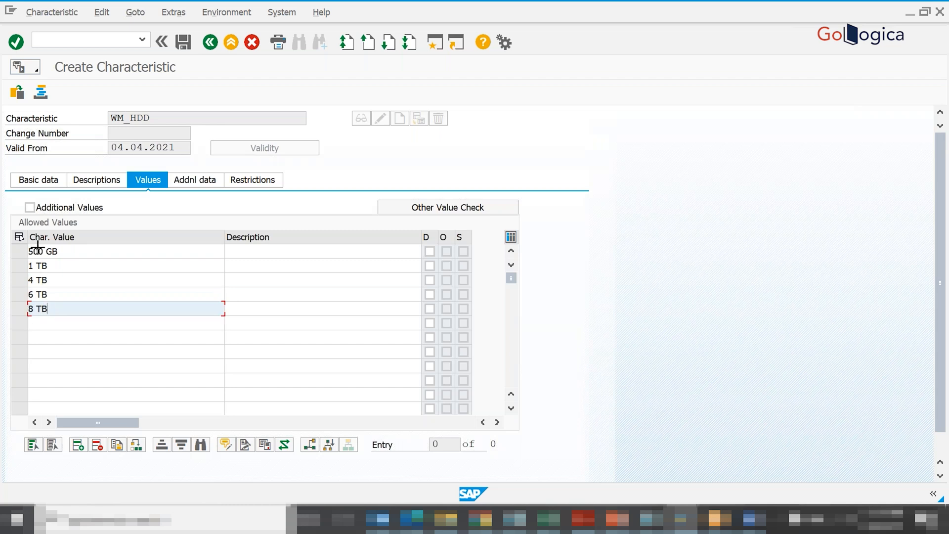
- Copy the five allowed values of WM_HDD into their description fields
{"action": "key", "text": "ctrl+y"}
{"action": "left_click_drag", "start_coordinate": [37, 294], "coordinate": [37, 323]}
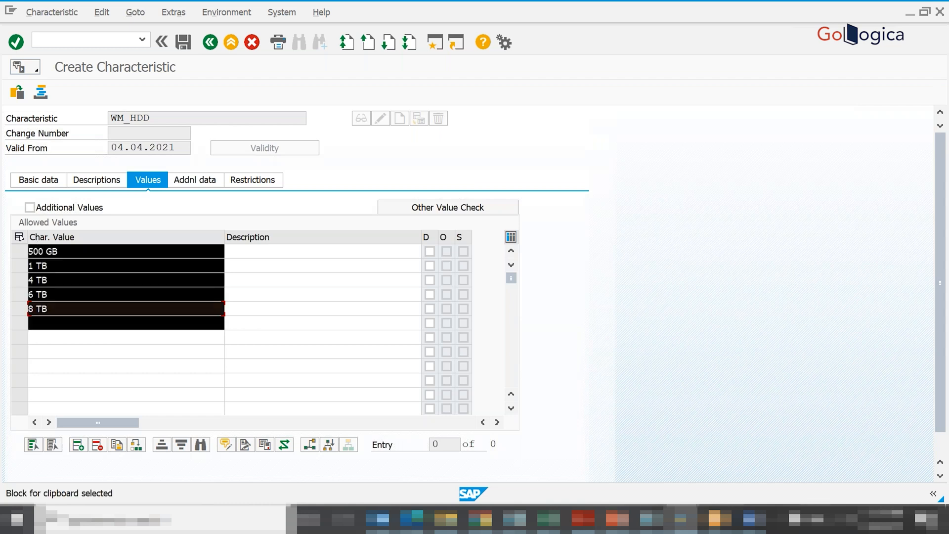
{"action": "key", "text": "ctrl+c"}
{"action": "left_click", "coordinate": [245, 252]}
{"action": "key", "text": "ctrl+v"}
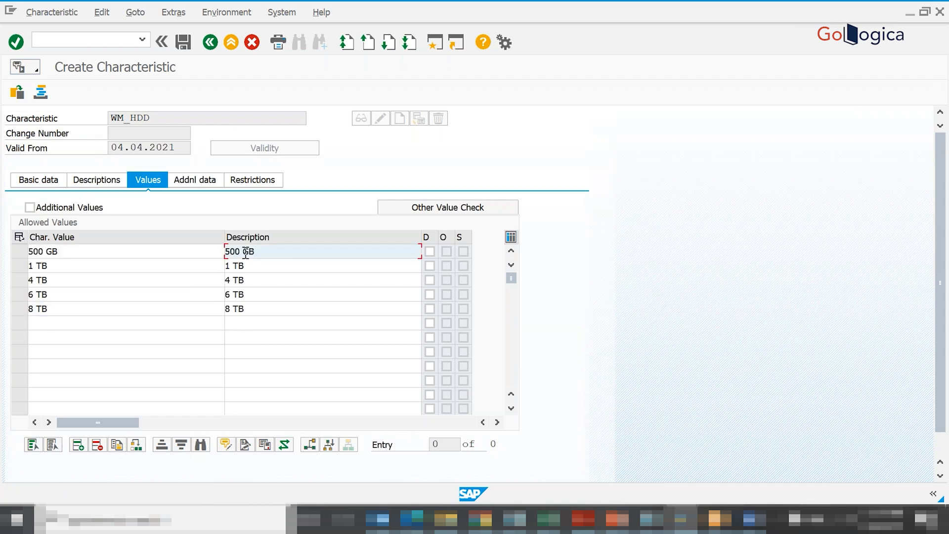
- Extend the description of the 500 GB value to 500 GB Hard Disk Drive
{"action": "type", "text": "HDD"}
{"action": "left_click", "coordinate": [295, 274]}
{"action": "left_click", "coordinate": [290, 256]}
{"action": "key", "text": "BackSpace"}
{"action": "key", "text": "BackSpace"}
{"action": "type", "text": "ard "}
{"action": "type", "text": "Dio"}
{"action": "type", "text": "sk Drive"}
{"action": "left_click_drag", "start_coordinate": [257, 251], "coordinate": [320, 249]}
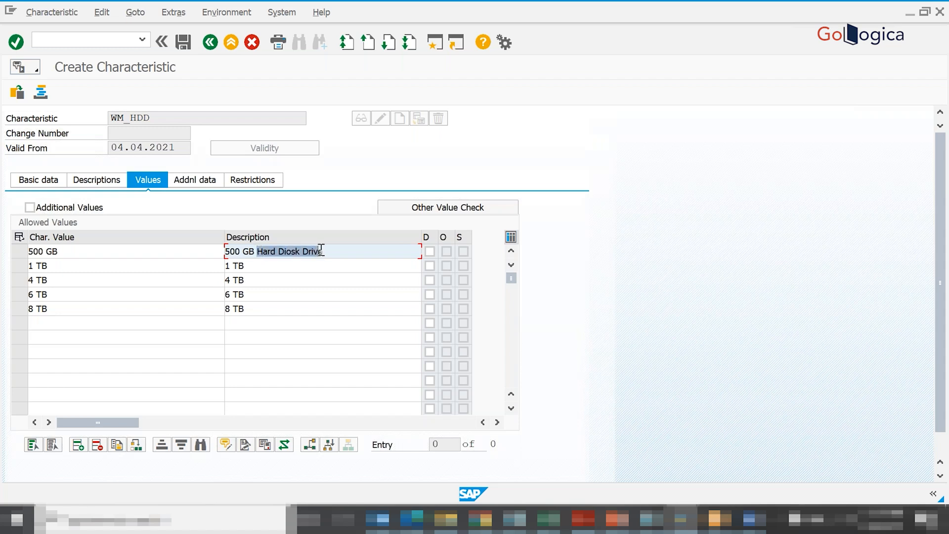
{"action": "left_click", "coordinate": [289, 253]}
{"action": "key", "text": "BackSpace"}
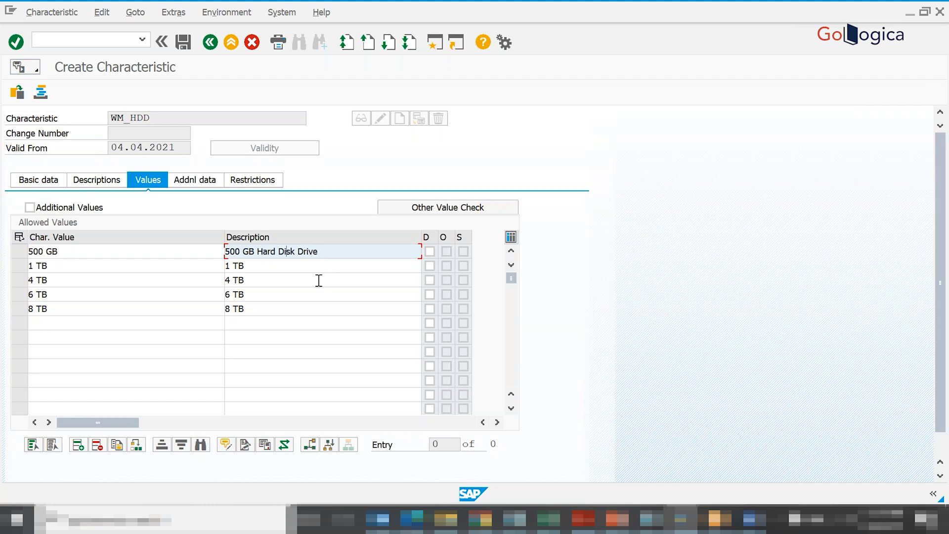
{"action": "left_click_drag", "start_coordinate": [257, 251], "coordinate": [327, 256]}
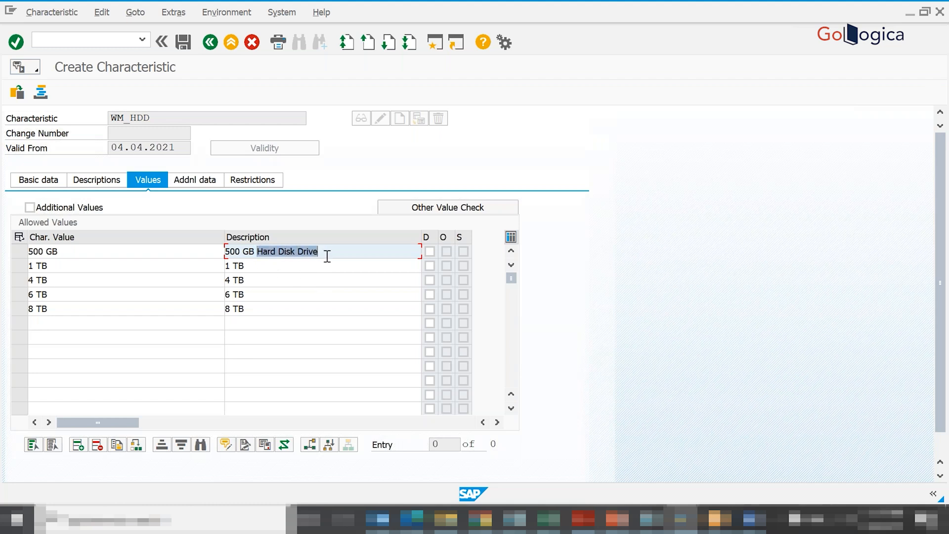
- Append Hard Disk Drive to the 1 TB, 4 TB, 6 TB and 8 TB descriptions and save characteristic WM_HDD
{"action": "left_click", "coordinate": [308, 269]}
{"action": "key", "text": "ctrl+v"}
{"action": "left_click", "coordinate": [308, 274]}
{"action": "key", "text": "ctrl+v"}
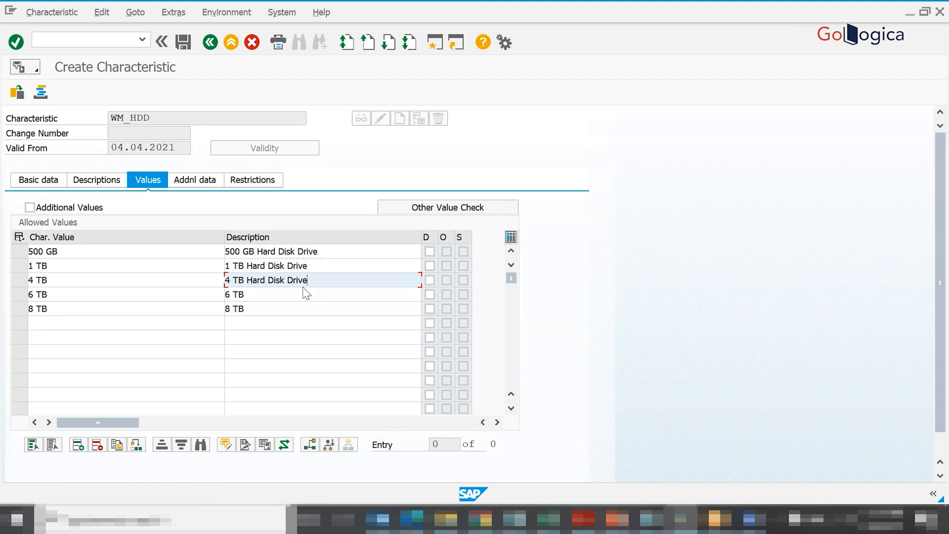
{"action": "left_click", "coordinate": [304, 294]}
{"action": "key", "text": "ctrl+v"}
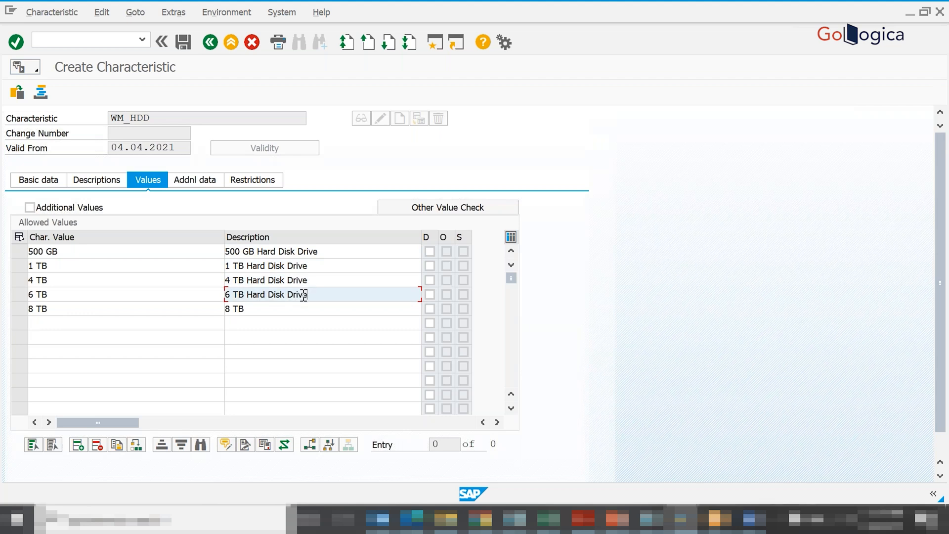
{"action": "left_click", "coordinate": [298, 306]}
{"action": "key", "text": "ctrl+v"}
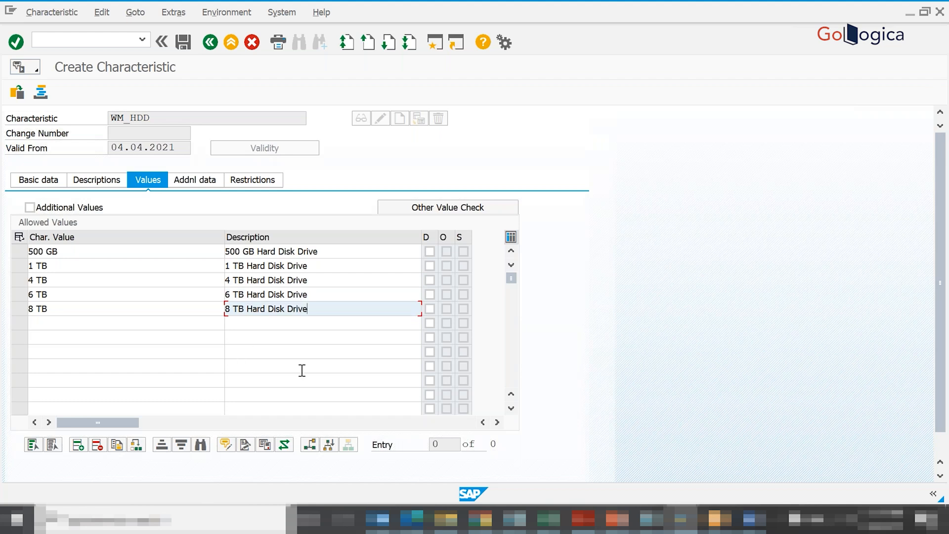
{"action": "key", "text": "Return"}
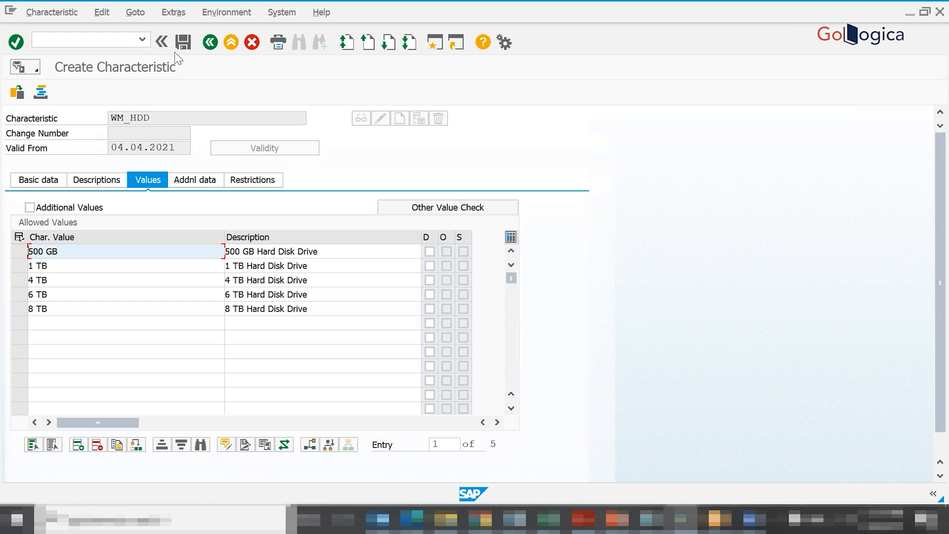
{"action": "left_click", "coordinate": [183, 42]}
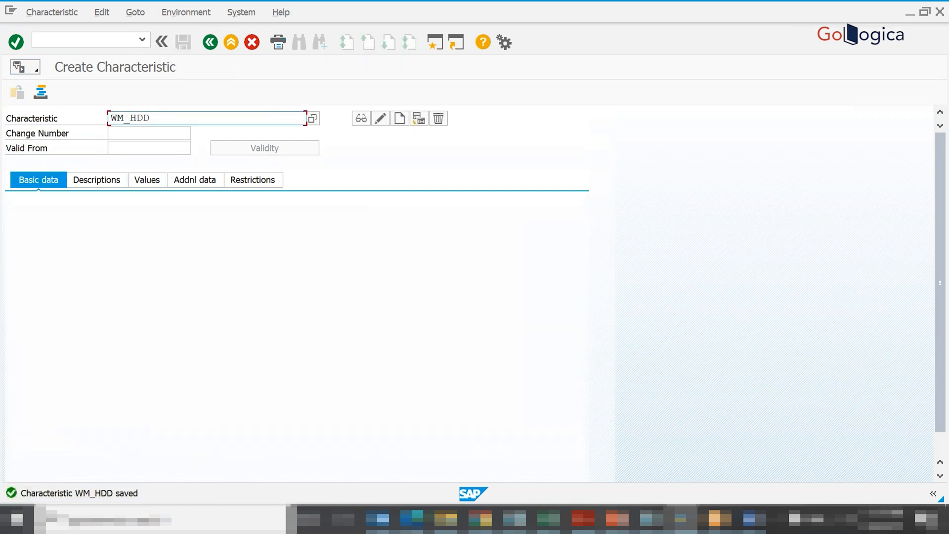
- Check the accessories column in the Excel list and start creating characteristic WM_ACCESSORIES in SAP
{"action": "key", "text": "alt+Tab"}
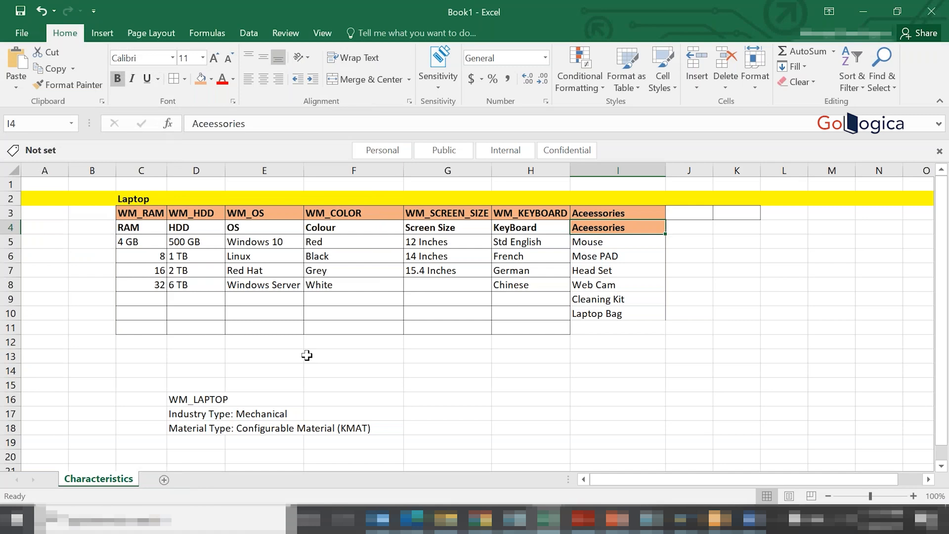
{"action": "key", "text": "alt+Tab"}
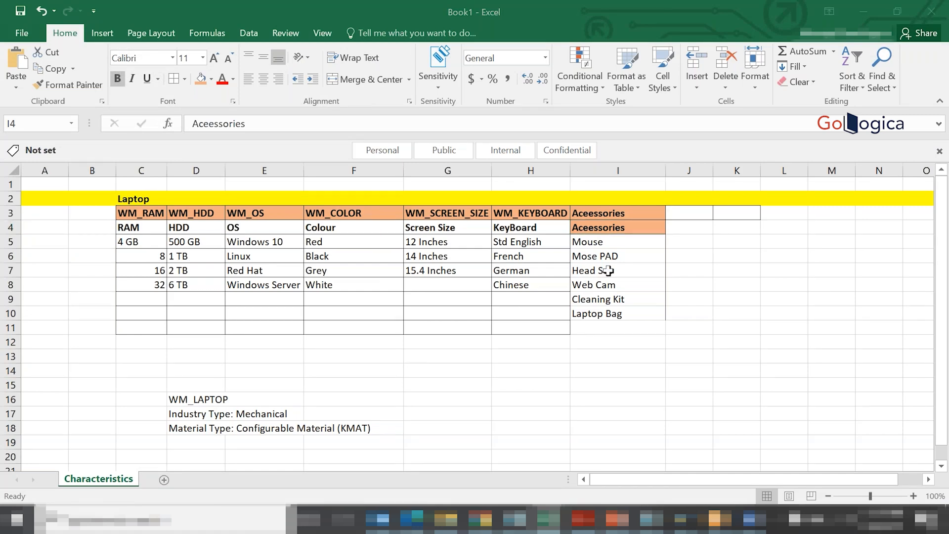
{"action": "key", "text": "BackSpace"}
{"action": "key", "text": "BackSpace"}
{"action": "key", "text": "BackSpace"}
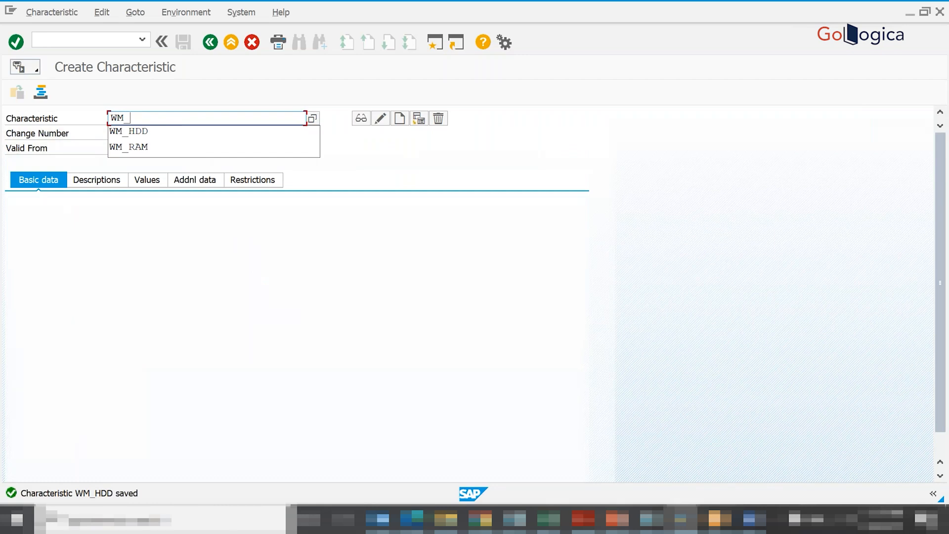
{"action": "type", "text": "ACCE"}
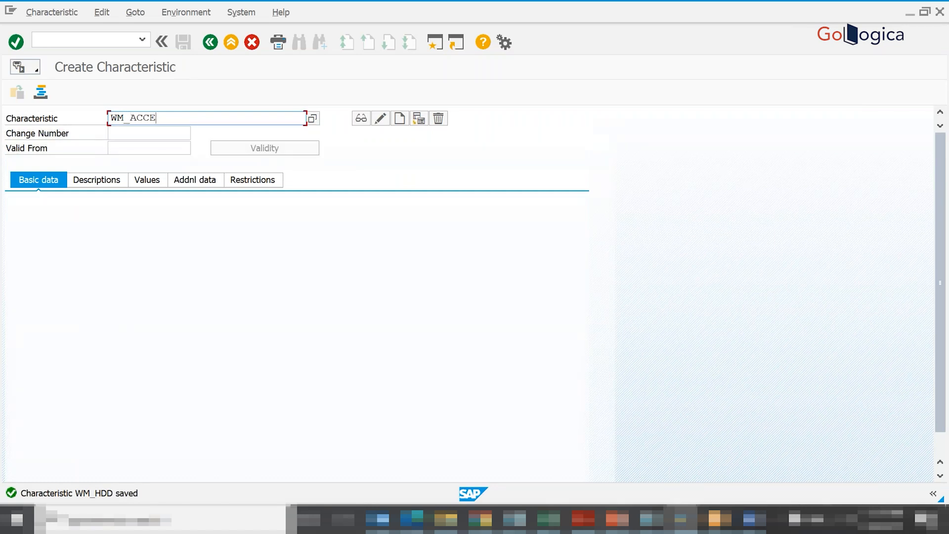
{"action": "type", "text": "SSORIES"}
{"action": "key", "text": "Return"}
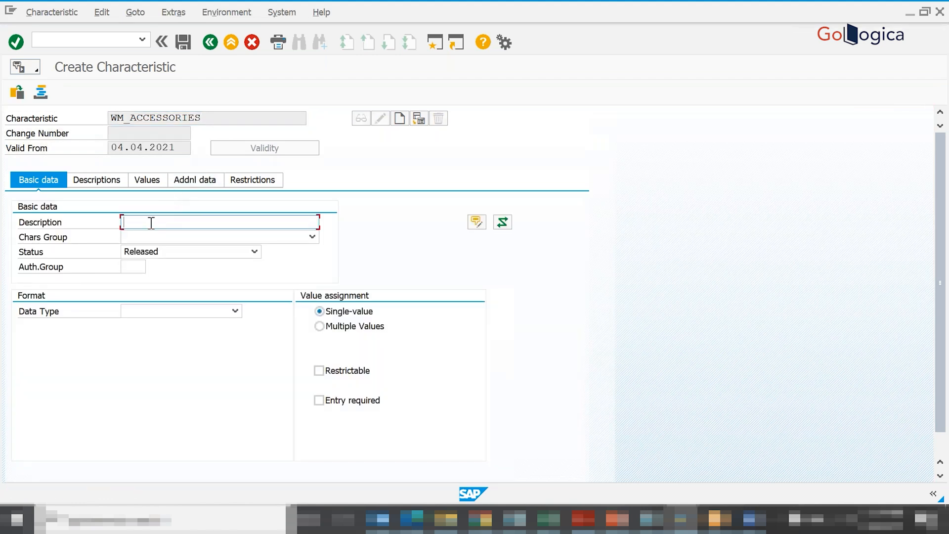
- Describe WM_ACCESSORIES as Laptop Accessories, set Character Format with 30 characters and allow multiple values
{"action": "type", "text": "Laptop"}
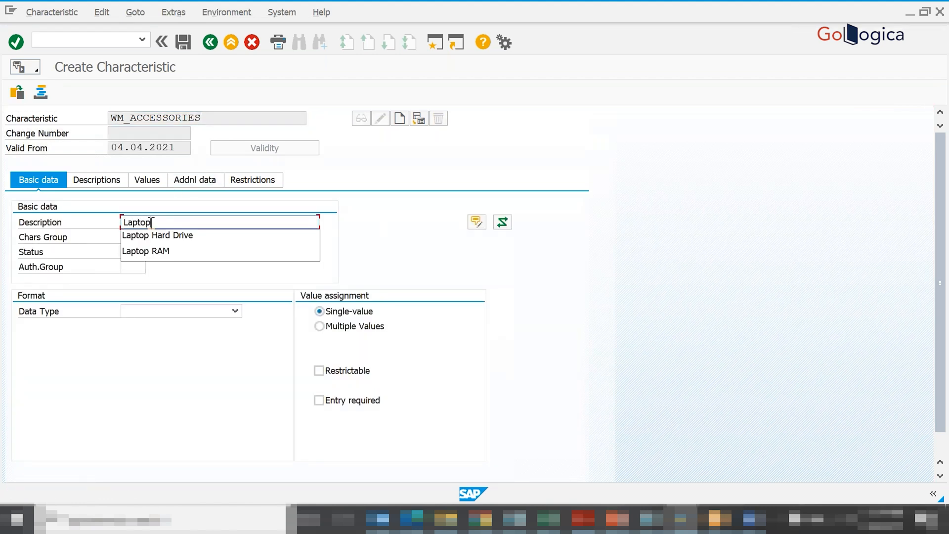
{"action": "type", "text": " Accesso"}
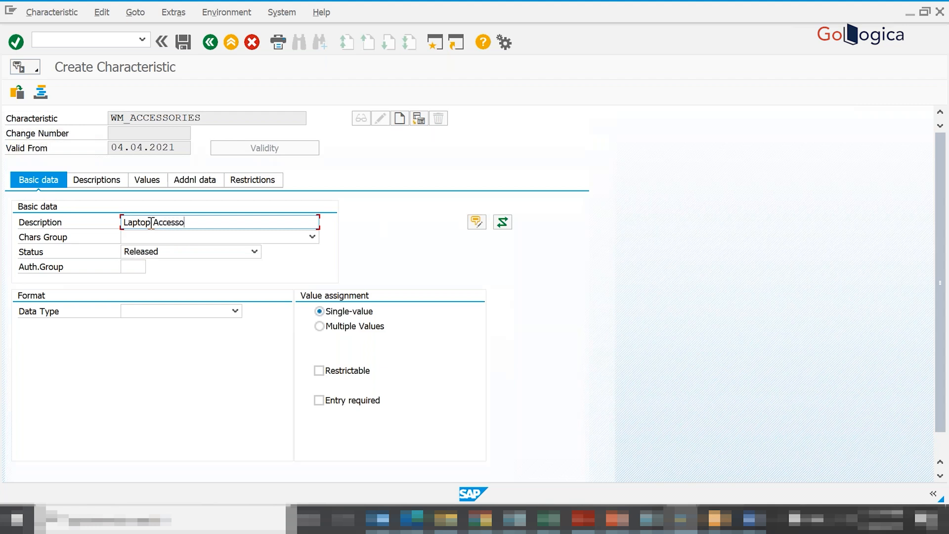
{"action": "type", "text": "ries"}
{"action": "left_click", "coordinate": [176, 312]}
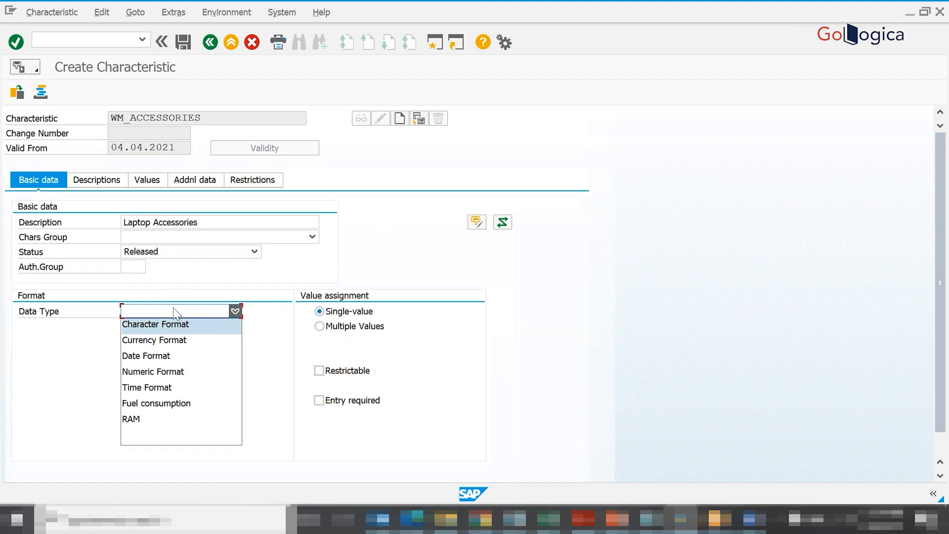
{"action": "left_click", "coordinate": [157, 325]}
{"action": "left_click", "coordinate": [131, 340]}
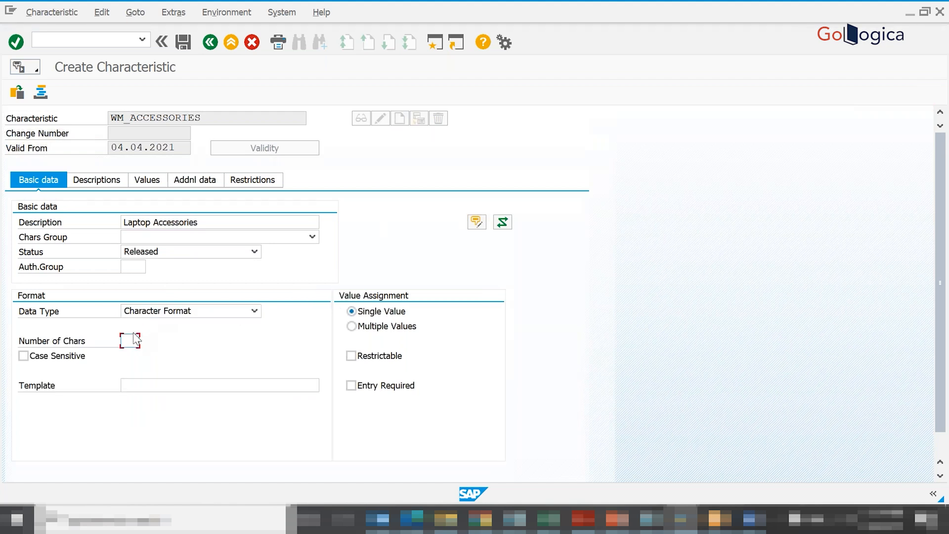
{"action": "type", "text": "30"}
{"action": "left_click", "coordinate": [351, 327]}
- Paste the accessories from Mouse to Laptop Bag as allowed values and descriptions, and save characteristic WM_ACCESSORIES
{"action": "left_click", "coordinate": [147, 181]}
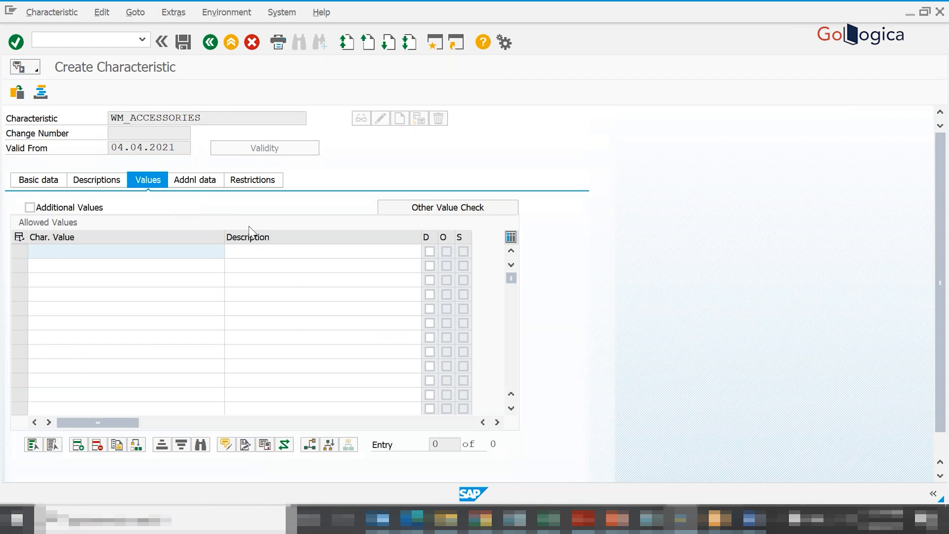
{"action": "type", "text": "Mouse\tMouse Mose PAD\tMose PAD Head Set\tHead Set Web Cam\tWeb Cam Cleaning Kit\tCleaning Kit Laptop Bag\tLaptop Bag"}
{"action": "left_click", "coordinate": [285, 252]}
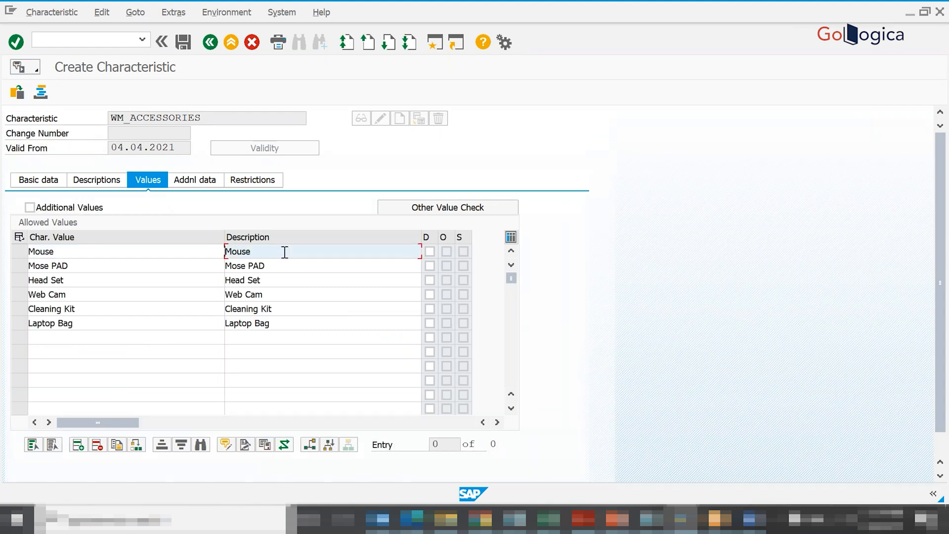
{"action": "key", "text": "Return"}
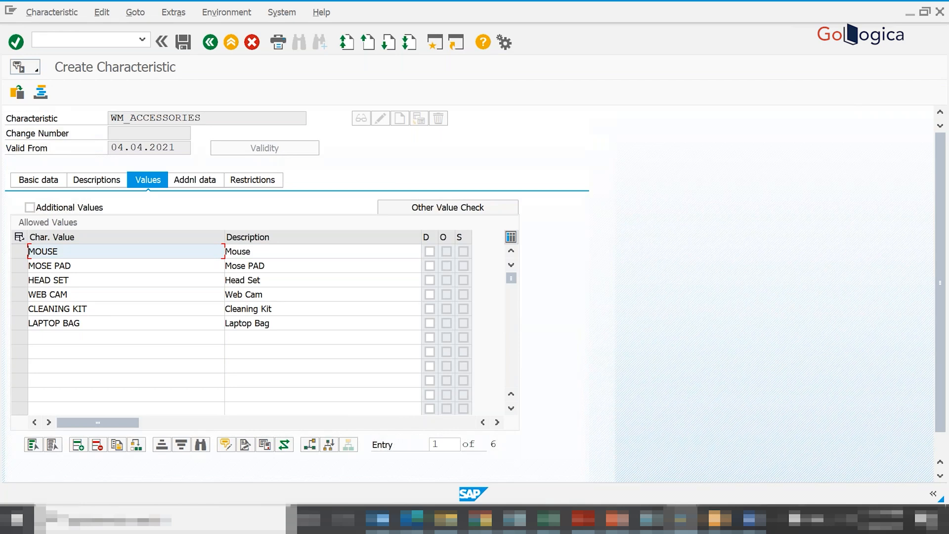
{"action": "left_click", "coordinate": [183, 43]}
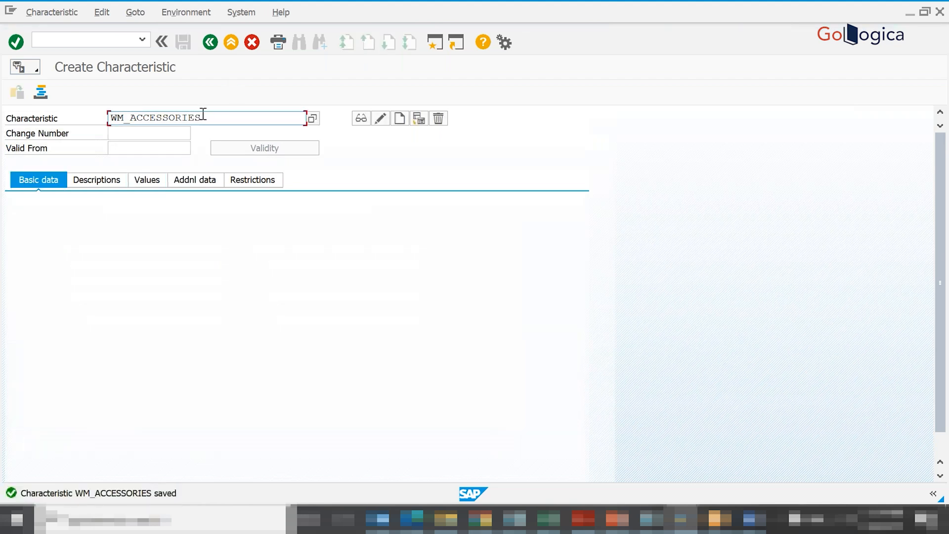
- Copy the name WM_ACCESSORIES from SAP into the accessories header cell I3 of the Excel list
{"action": "left_click_drag", "start_coordinate": [201, 117], "coordinate": [107, 115]}
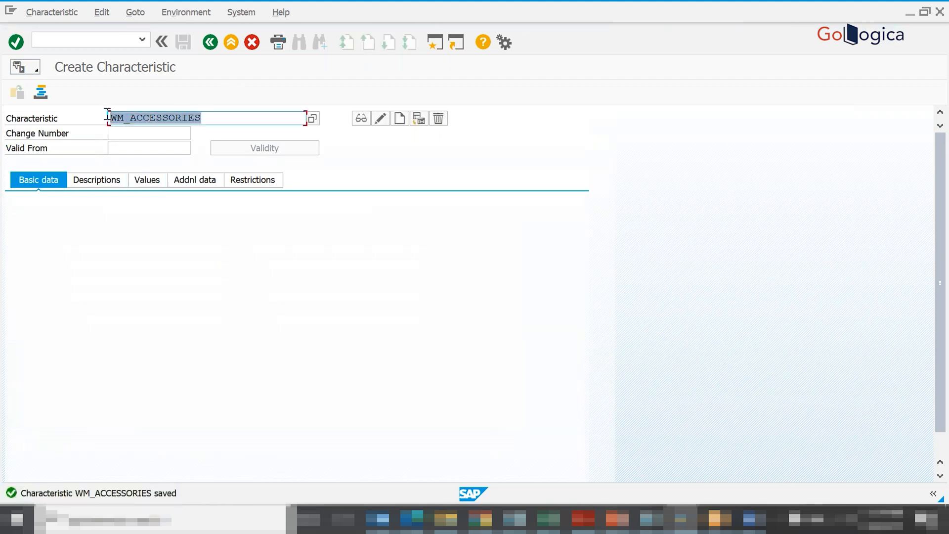
{"action": "key", "text": "alt+Tab"}
{"action": "key", "text": "alt+Tab"}
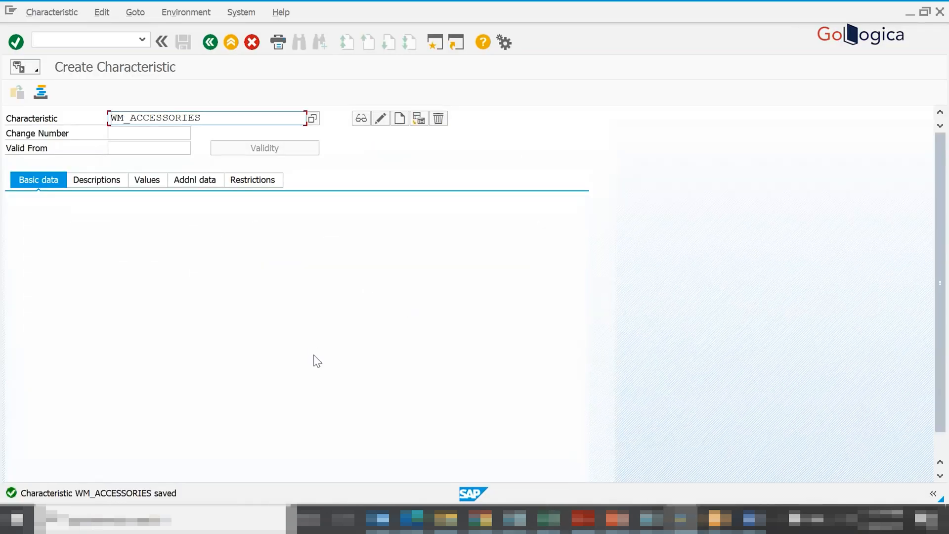
- Enter the class name WM_LAPTOP_CLASS in cell D2 of the Excel sheet, beside the Laptop heading
{"action": "key", "text": "alt+Tab"}
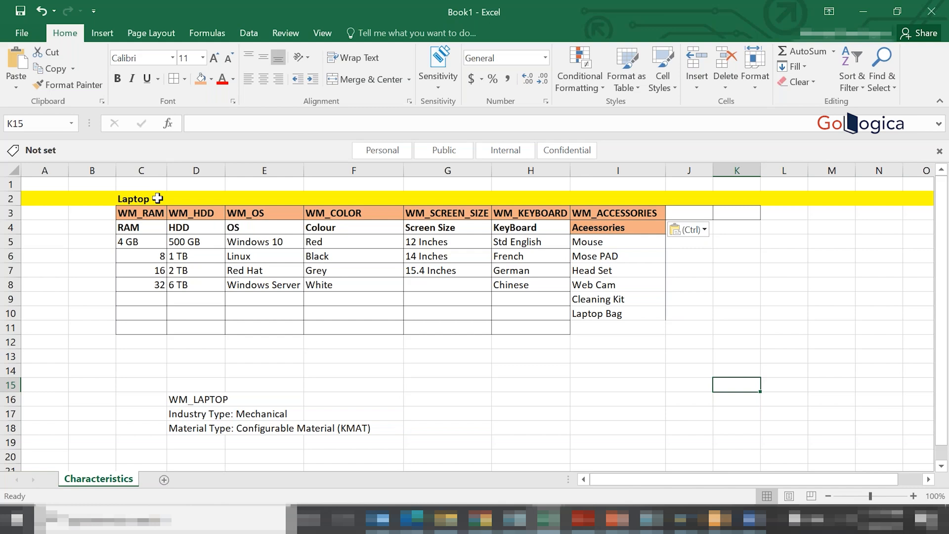
{"action": "left_click", "coordinate": [188, 198]}
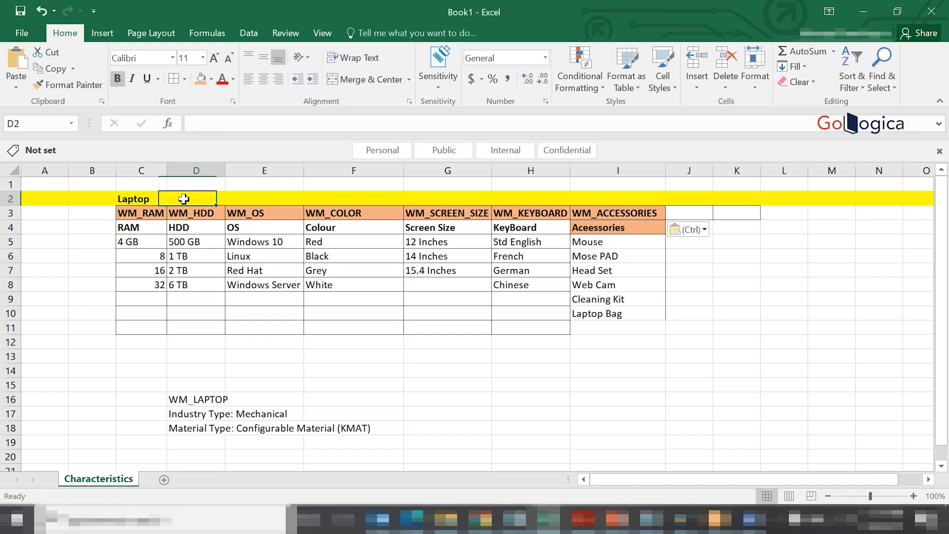
{"action": "type", "text": "WM_LAPTOP_"}
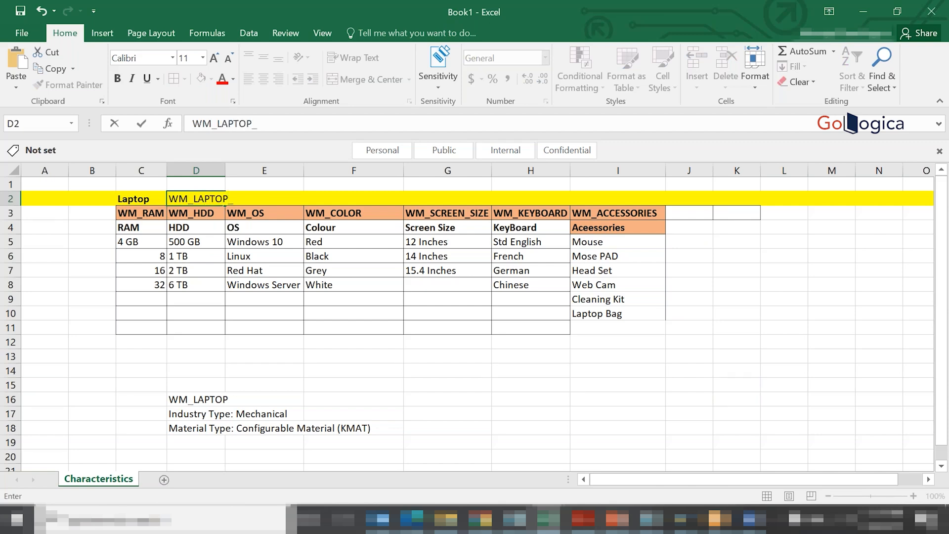
{"action": "type", "text": "CLASS"}
{"action": "left_click", "coordinate": [309, 411]}
{"action": "left_click", "coordinate": [432, 337]}
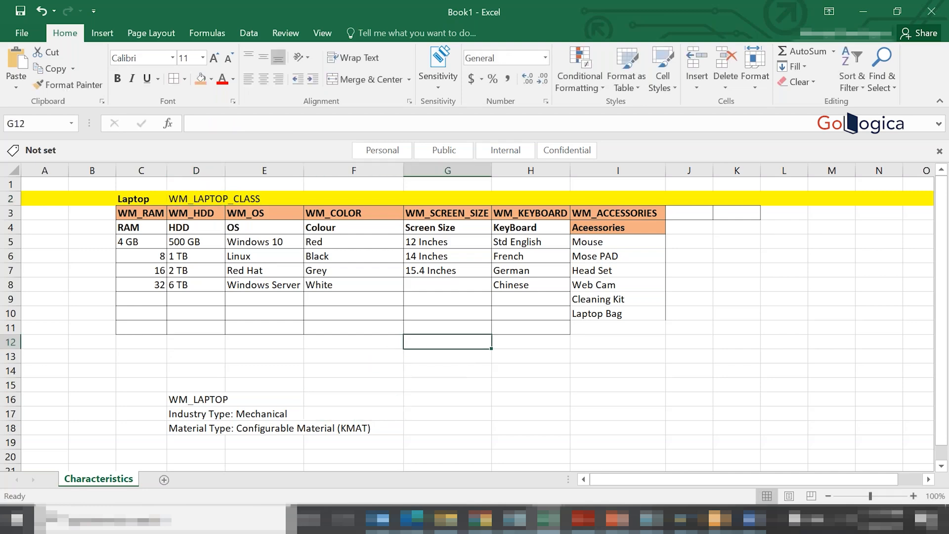
- Switch to SAP and start the Create Class transaction with /ncl01
{"action": "left_click", "coordinate": [680, 518]}
{"action": "left_click", "coordinate": [73, 37]}
{"action": "type", "text": "/ncl"}
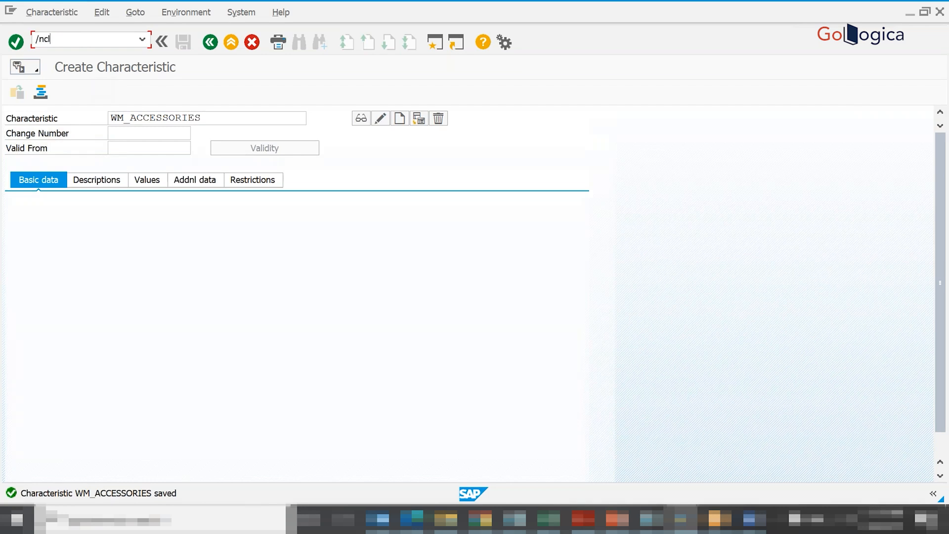
{"action": "type", "text": "01"}
{"action": "key", "text": "Return"}
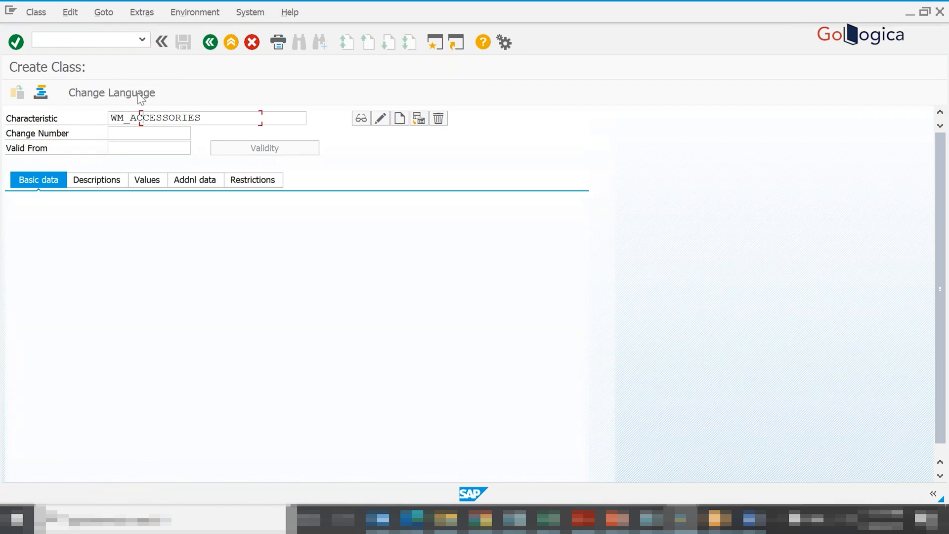
- Copy WM_LAPTOP_CLASS from Excel as the name of the new SAP class and set its class type to 300
{"action": "key", "text": "alt+Tab"}
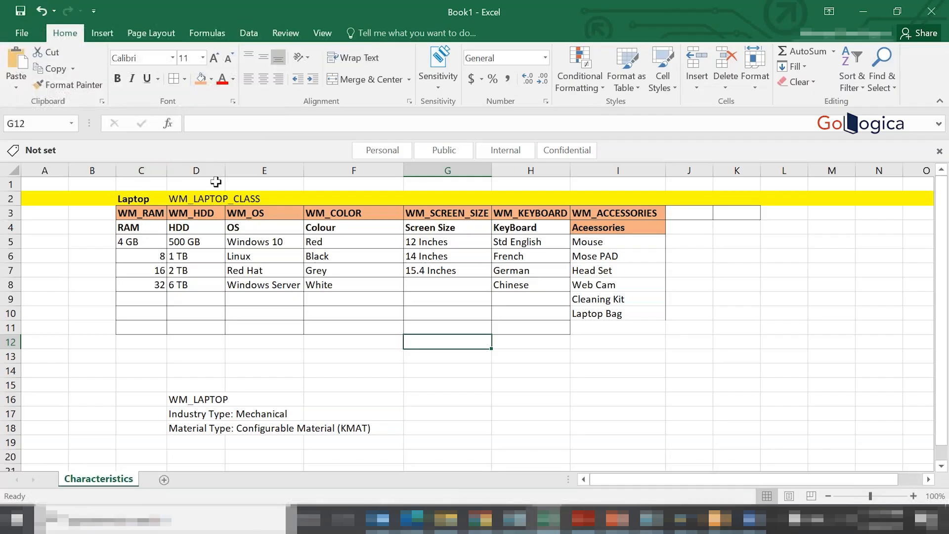
{"action": "left_click", "coordinate": [204, 200]}
{"action": "key", "text": "ctrl+c"}
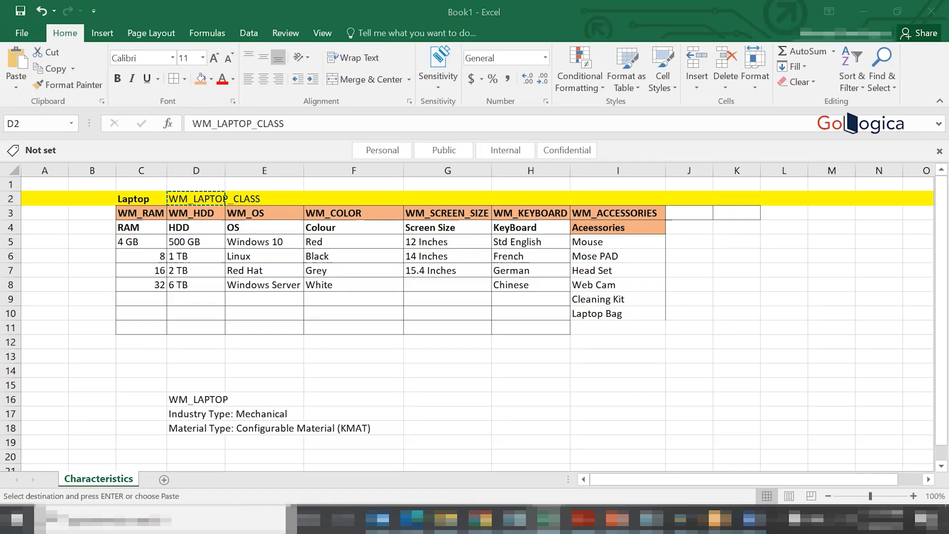
{"action": "key", "text": "alt+Tab"}
{"action": "key", "text": "ctrl+v"}
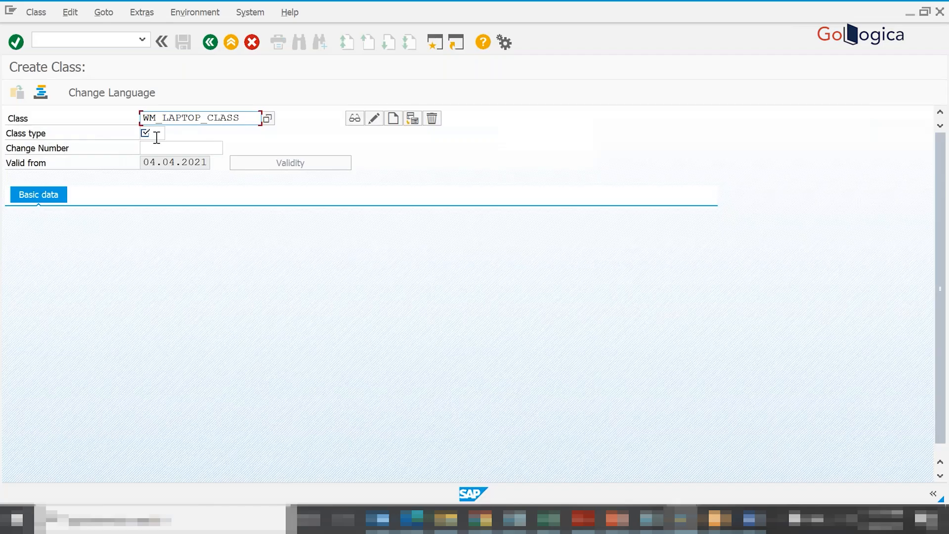
{"action": "left_click", "coordinate": [153, 132]}
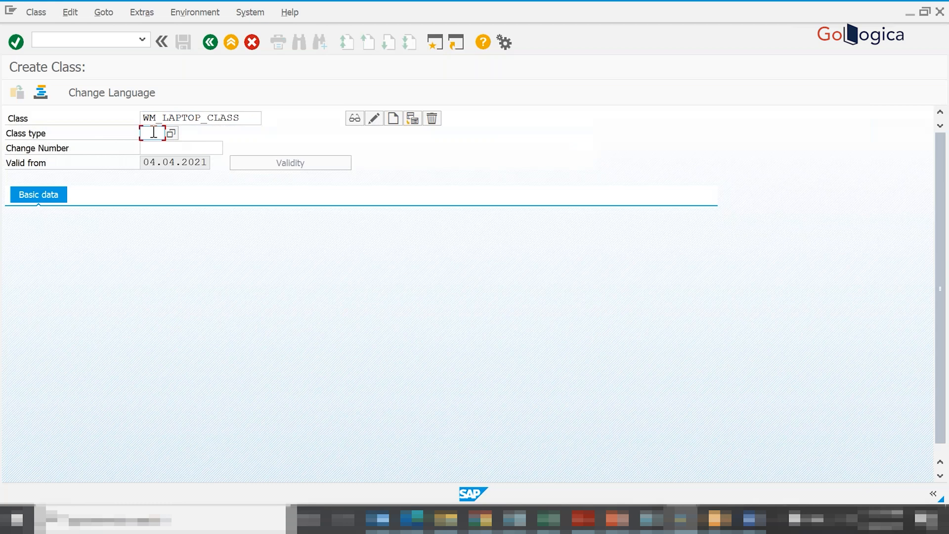
{"action": "type", "text": "300"}
- Examine the list of available class types, comparing 200 Material (configurable objects) with 300 Variants
{"action": "left_click", "coordinate": [171, 133]}
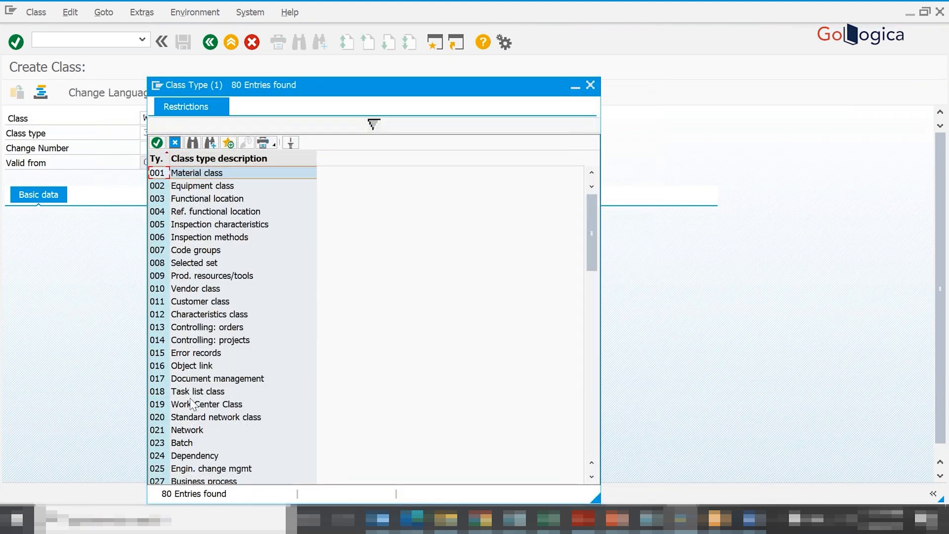
{"action": "left_click", "coordinate": [587, 327]}
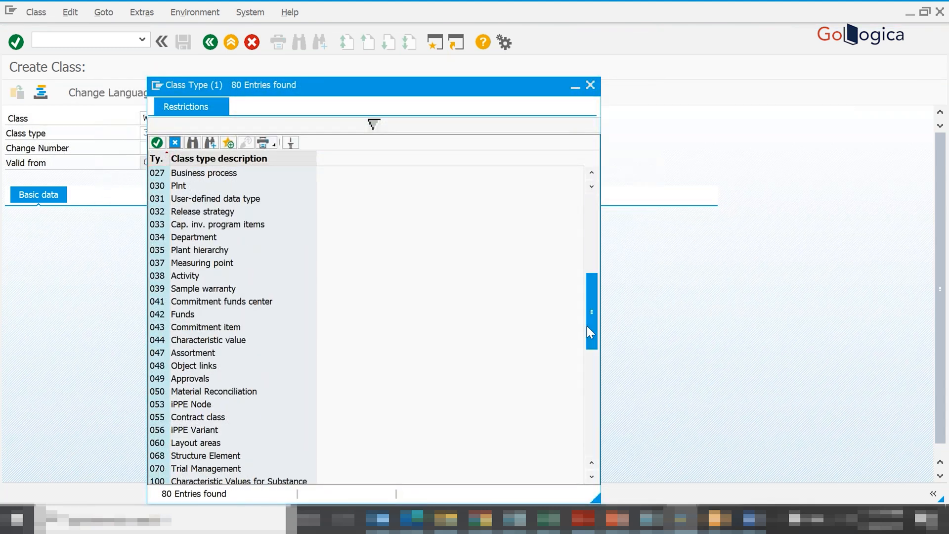
{"action": "left_click_drag", "start_coordinate": [592, 324], "coordinate": [589, 437]}
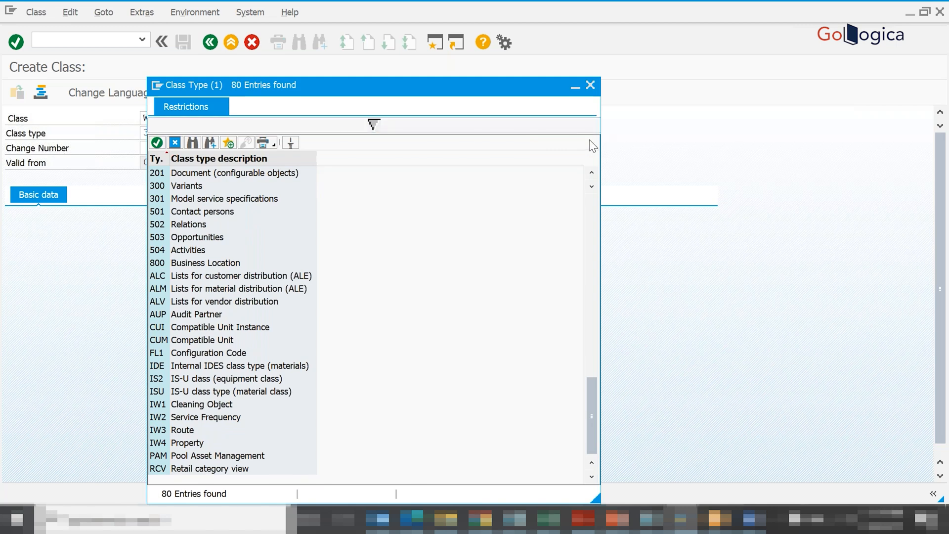
{"action": "left_click", "coordinate": [591, 174]}
{"action": "left_click", "coordinate": [591, 174]}
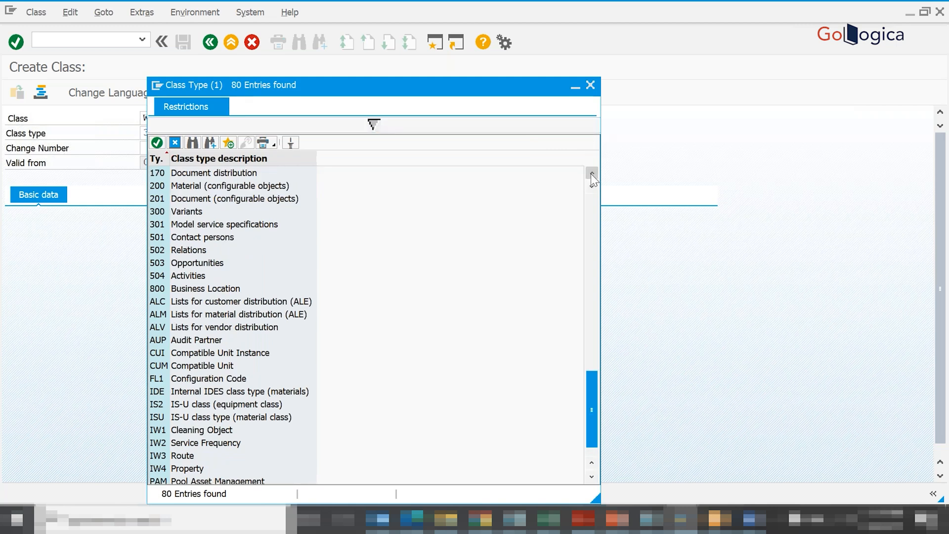
{"action": "left_click", "coordinate": [591, 173]}
{"action": "left_click", "coordinate": [156, 199]}
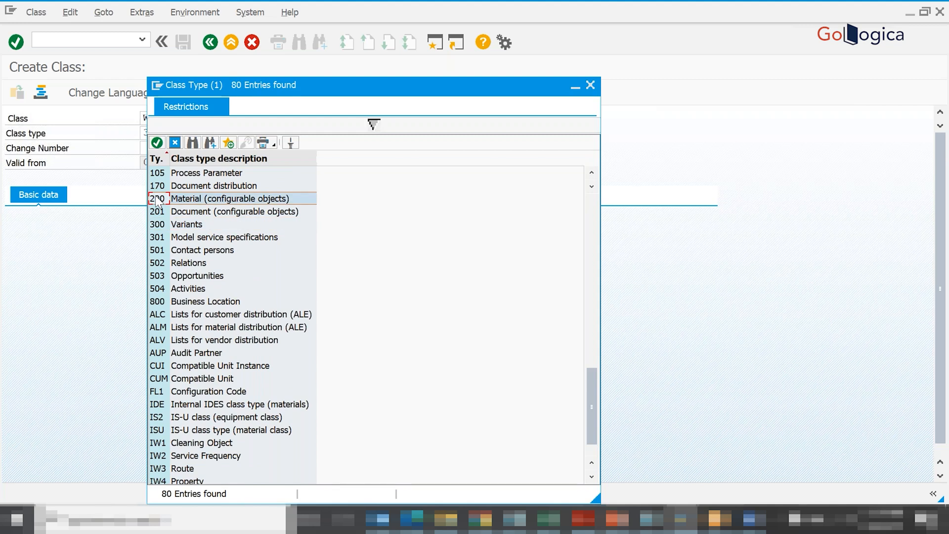
{"action": "left_click", "coordinate": [174, 227]}
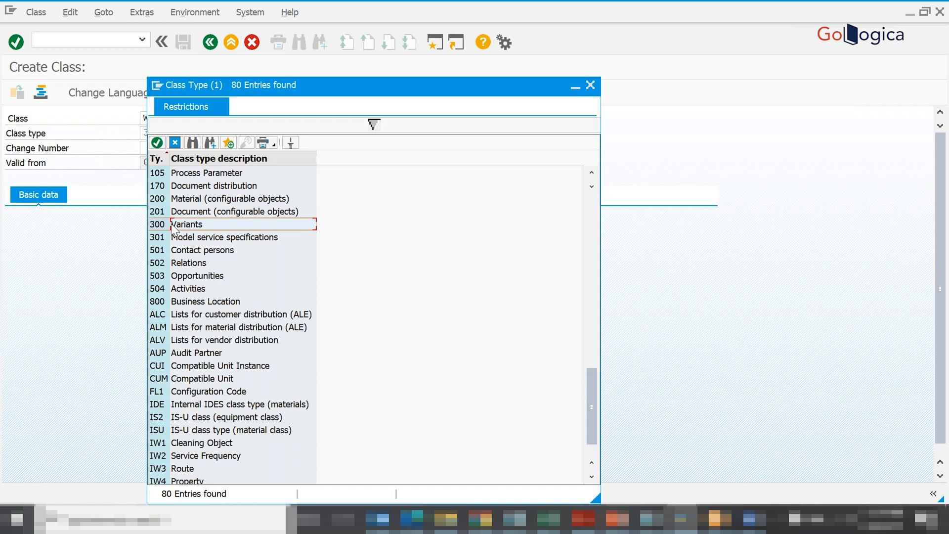
{"action": "left_click", "coordinate": [237, 200]}
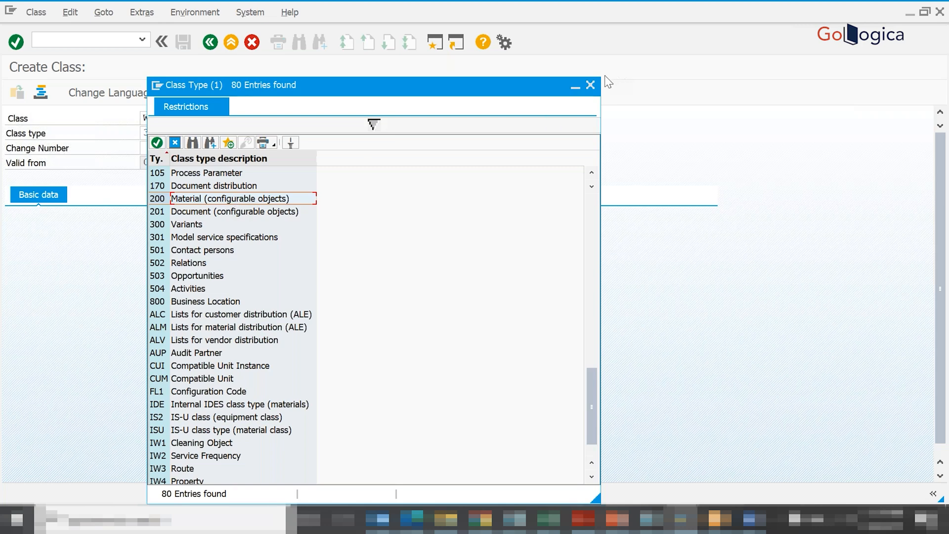
{"action": "left_click", "coordinate": [589, 86]}
- Confirm the class name and type, and set the class description to Laptop Class
{"action": "key", "text": "Return"}
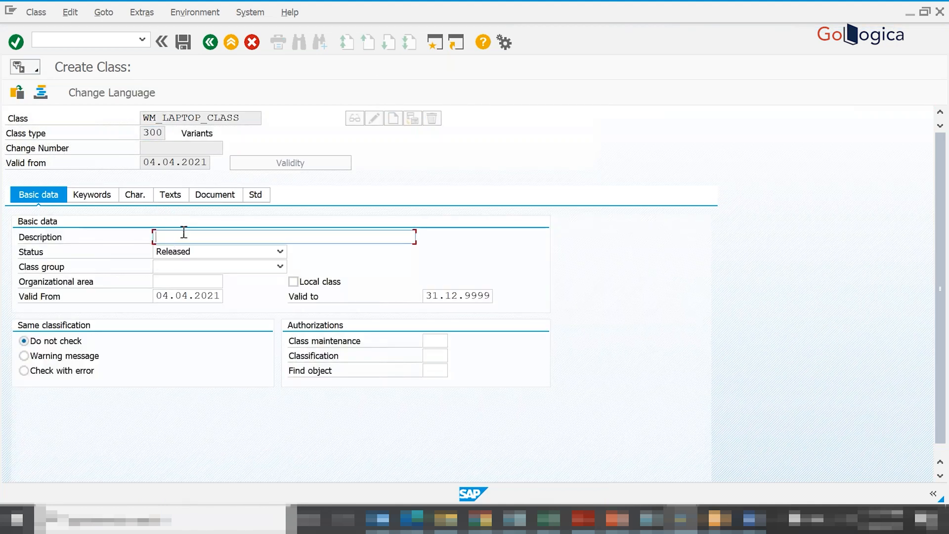
{"action": "type", "text": "Laptop Class"}
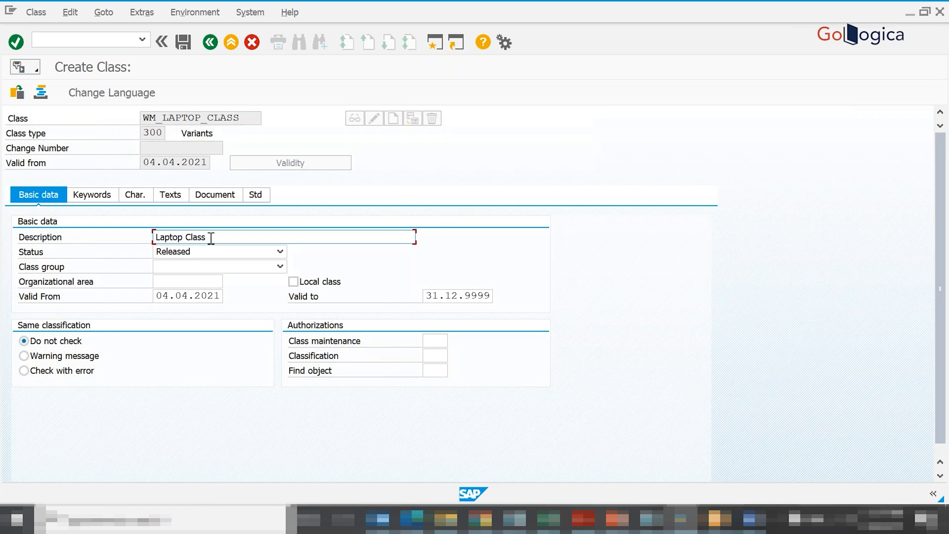
{"action": "key", "text": "Return"}
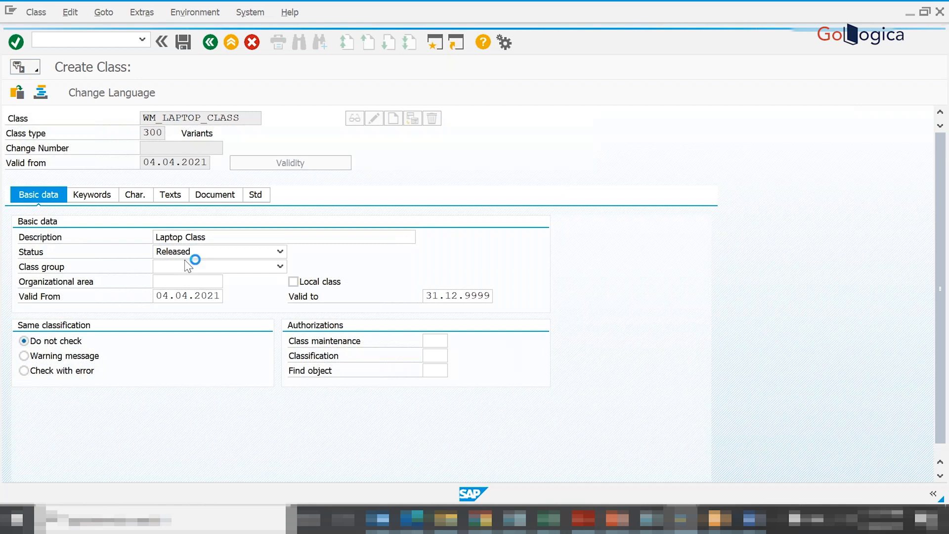
- Copy WM_RAM and WM_HDD from Excel into the first two rows of the class's characteristics list
{"action": "left_click", "coordinate": [133, 198]}
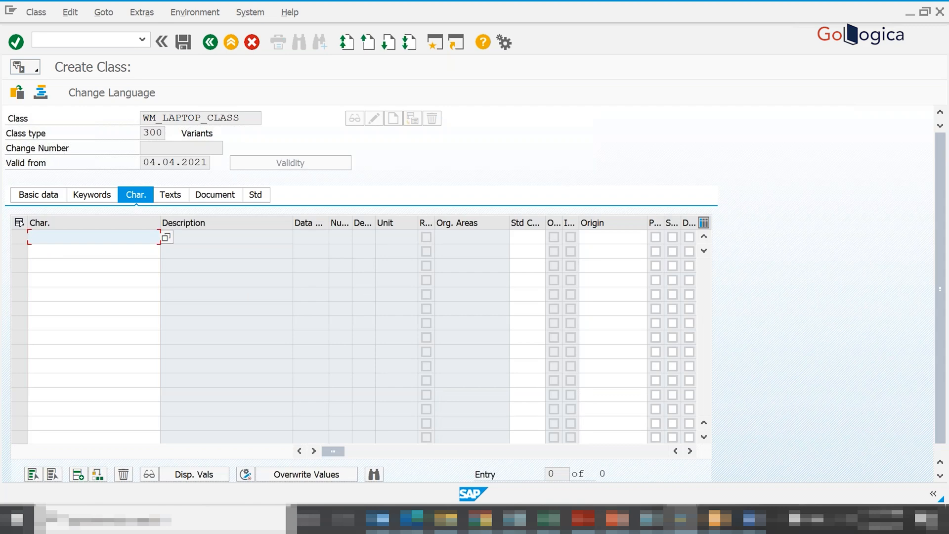
{"action": "key", "text": "alt+Tab"}
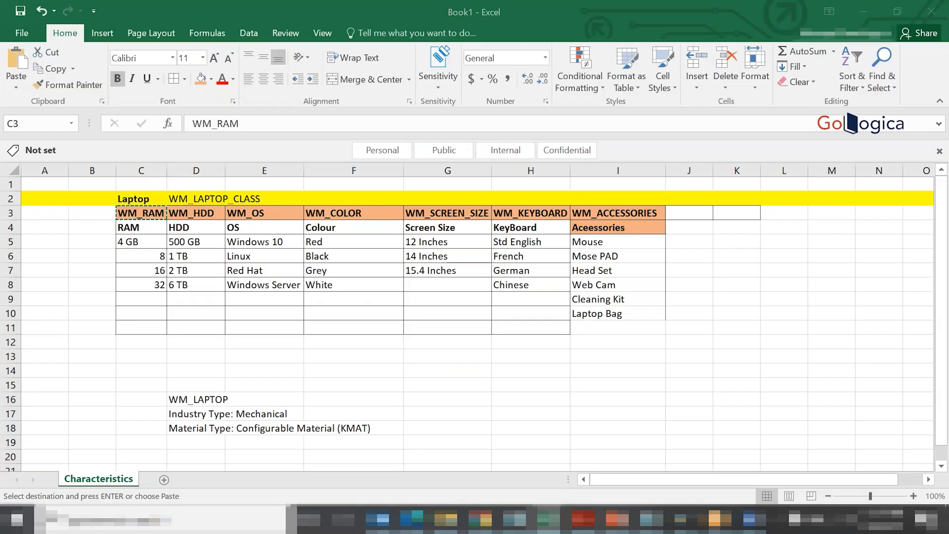
{"action": "key", "text": "alt+Tab"}
{"action": "type", "text": "WM_RAM"}
{"action": "left_click", "coordinate": [73, 254]}
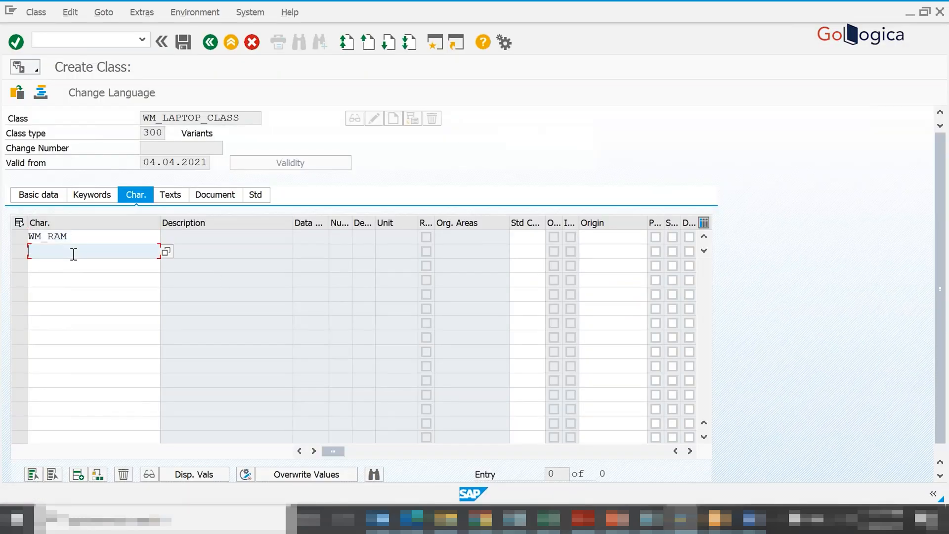
{"action": "type", "text": "WM_HDD"}
- Copy WM_ACCESSORIES from Excel into the third characteristics row of the class and save the class
{"action": "key", "text": "alt+Tab"}
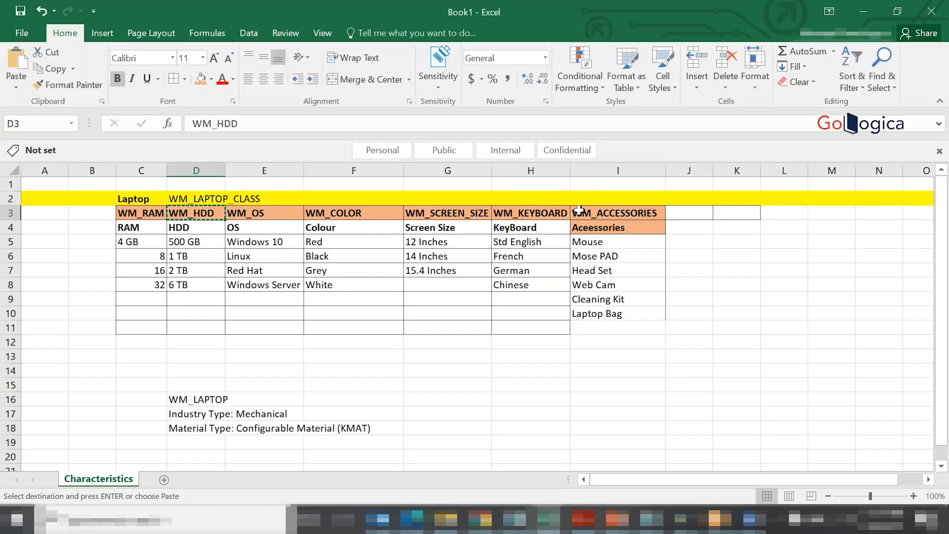
{"action": "left_click", "coordinate": [599, 214]}
{"action": "key", "text": "ctrl+c"}
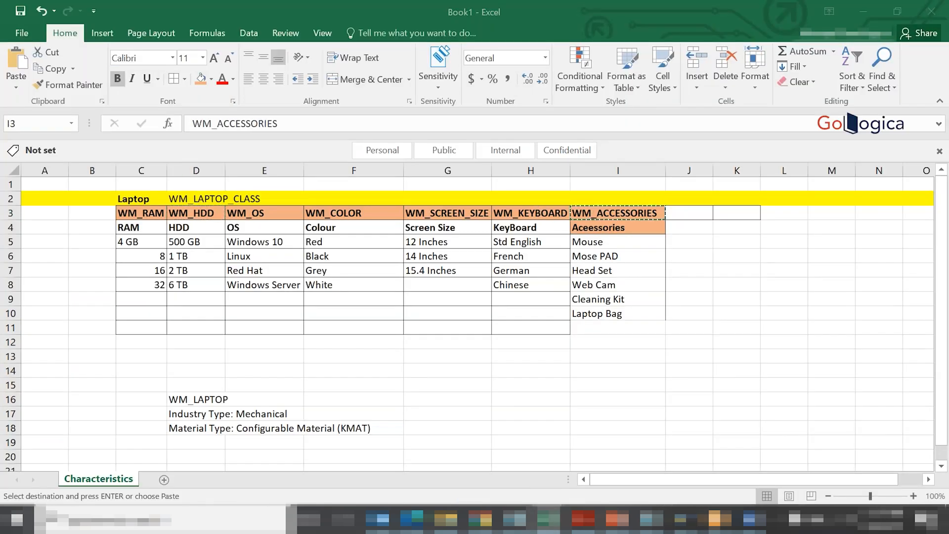
{"action": "key", "text": "alt+Tab"}
{"action": "left_click", "coordinate": [84, 266]}
{"action": "key", "text": "ctrl+v"}
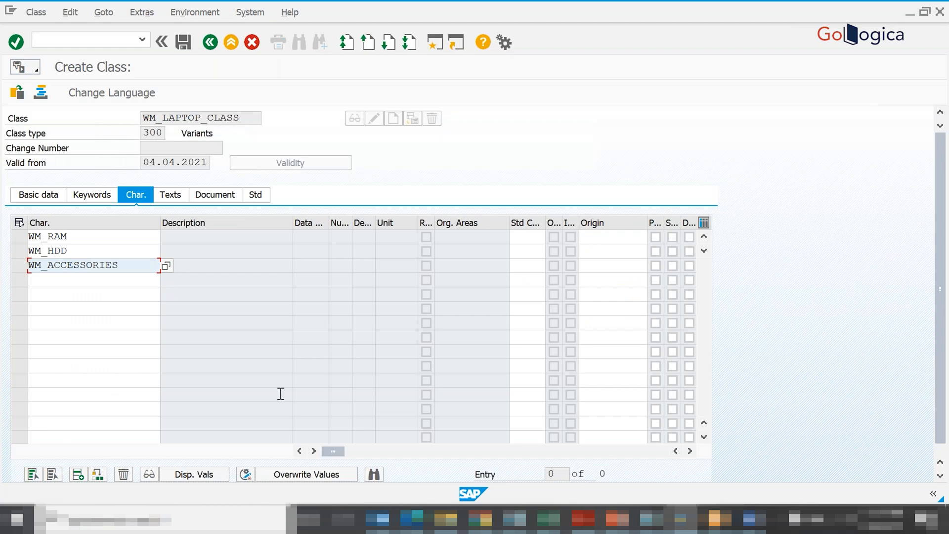
{"action": "key", "text": "Return"}
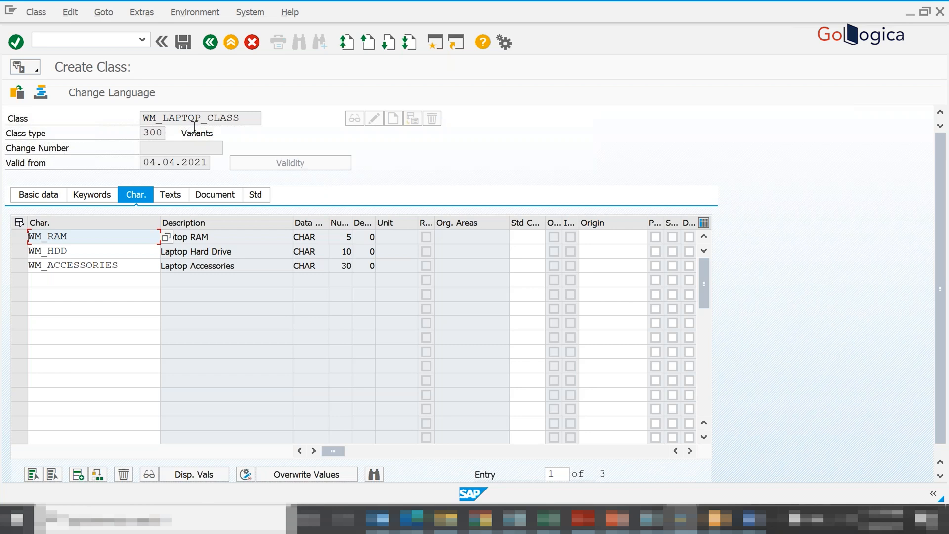
{"action": "left_click", "coordinate": [182, 43]}
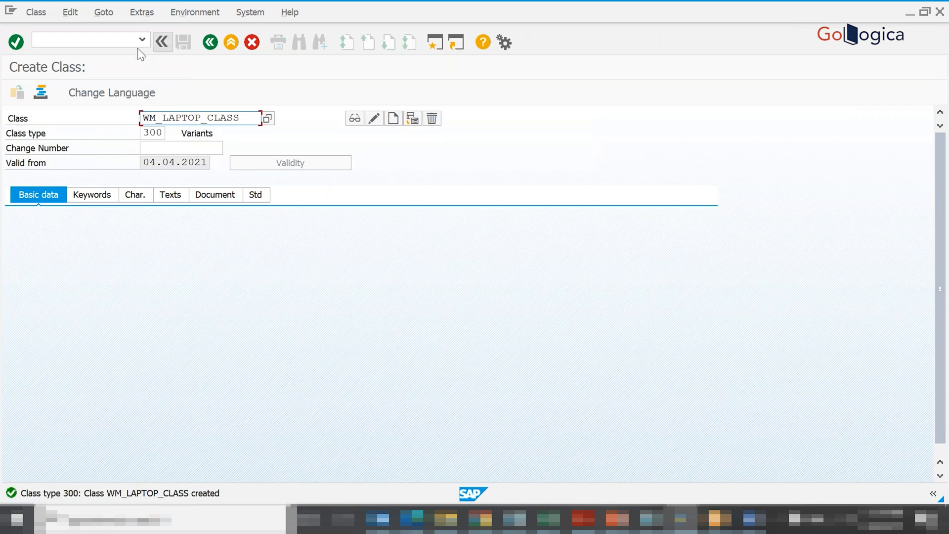
- Start the Change Material transaction with /nmm02
{"action": "left_click", "coordinate": [73, 42]}
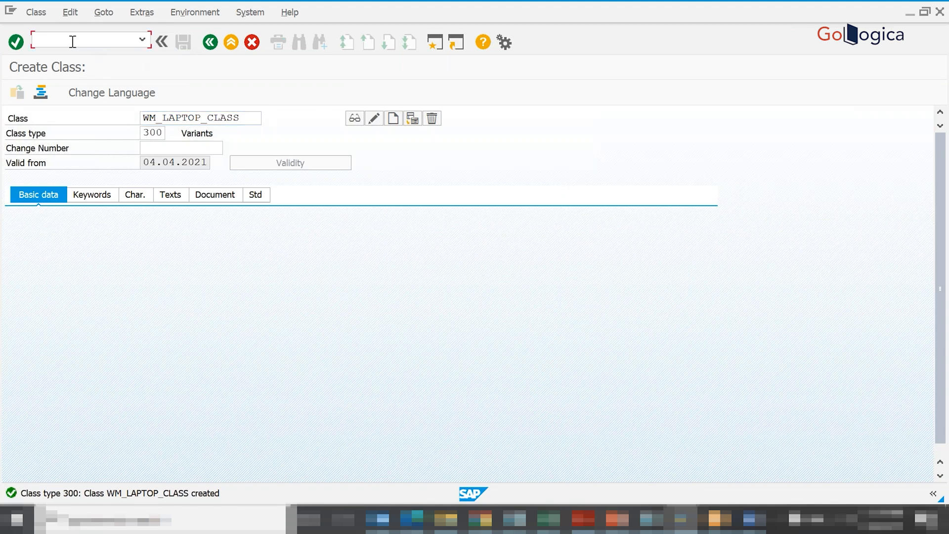
{"action": "type", "text": "/nmm02"}
{"action": "key", "text": "Return"}
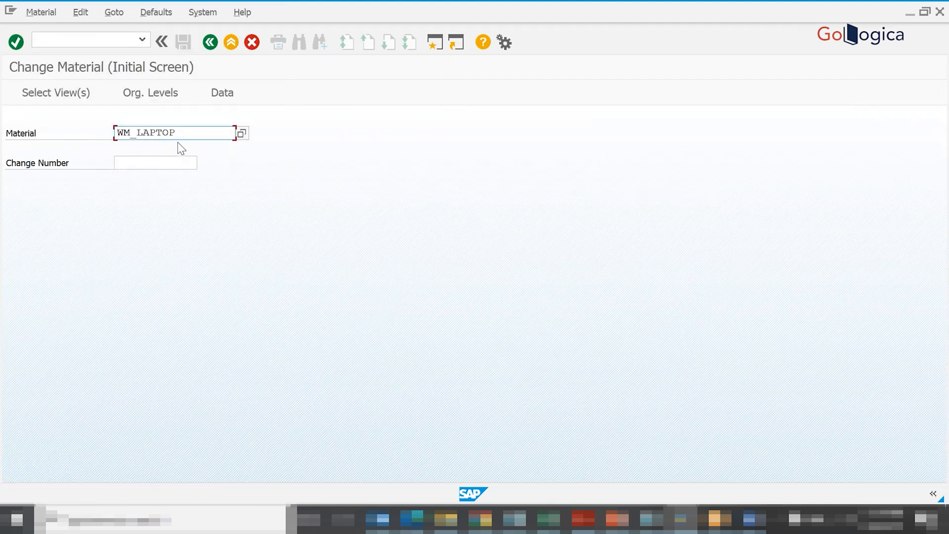
- Open material WM_LAPTOP with only the Classification view selected, deselecting Basic Data 1 and Accounting 1
{"action": "key", "text": "Return"}
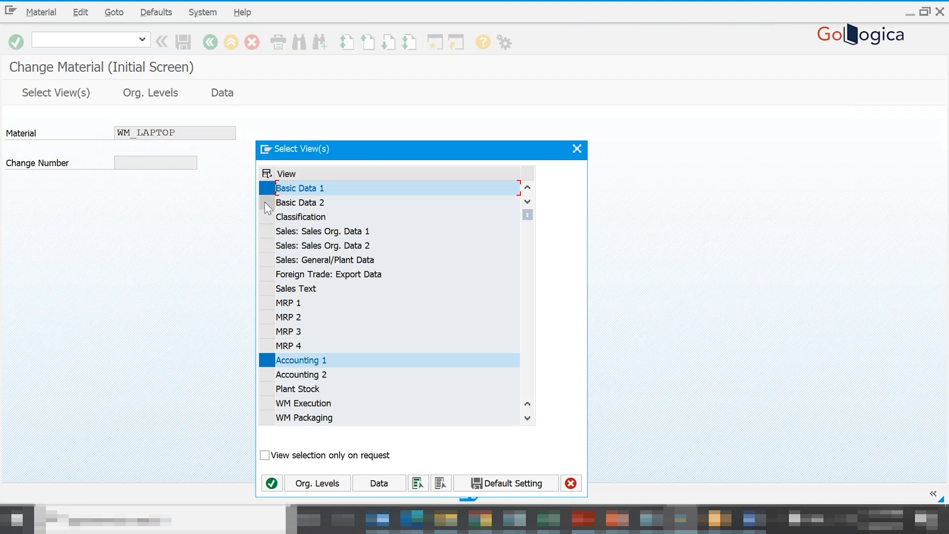
{"action": "left_click", "coordinate": [267, 187]}
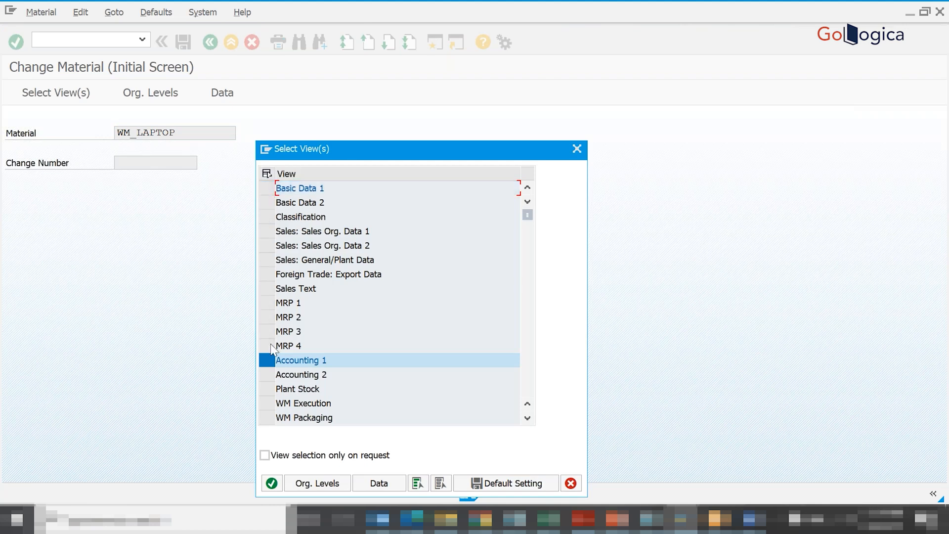
{"action": "left_click", "coordinate": [270, 361]}
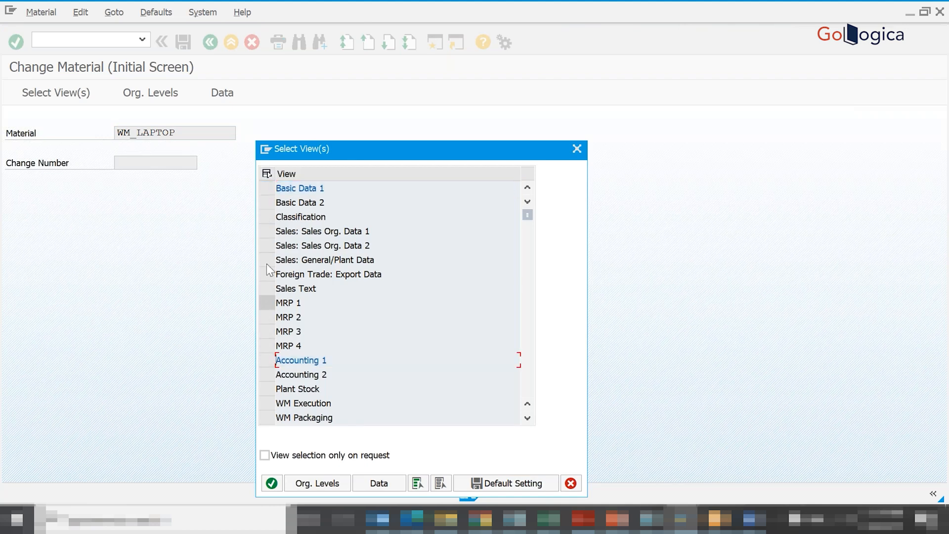
{"action": "left_click", "coordinate": [270, 216]}
{"action": "left_click", "coordinate": [272, 482]}
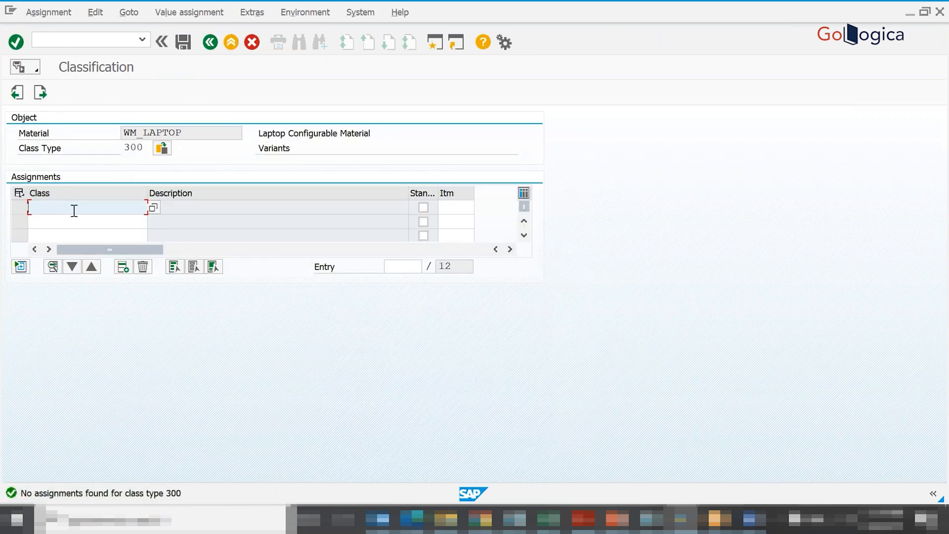
{"action": "left_click_drag", "start_coordinate": [186, 132], "coordinate": [112, 133]}
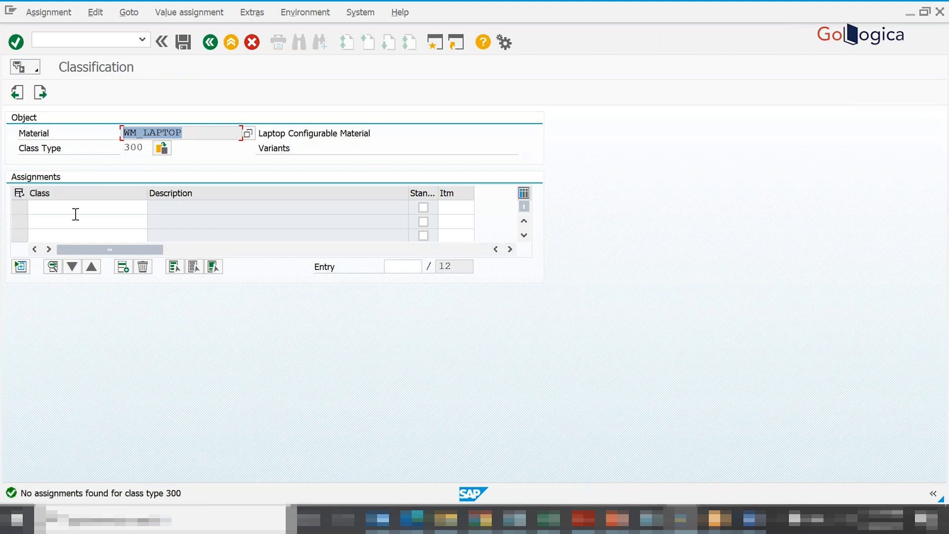
{"action": "left_click", "coordinate": [63, 208]}
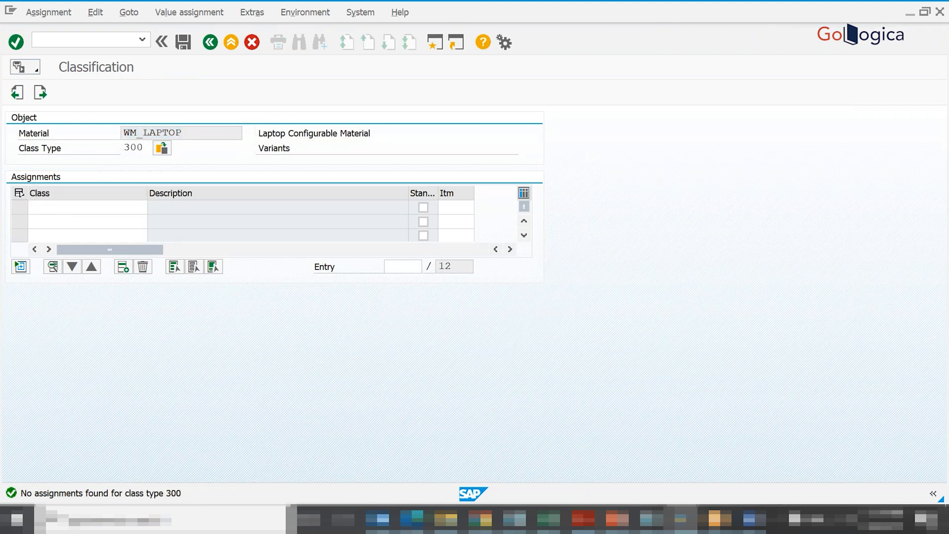
{"action": "right_click", "coordinate": [63, 208]}
{"action": "left_click", "coordinate": [224, 207]}
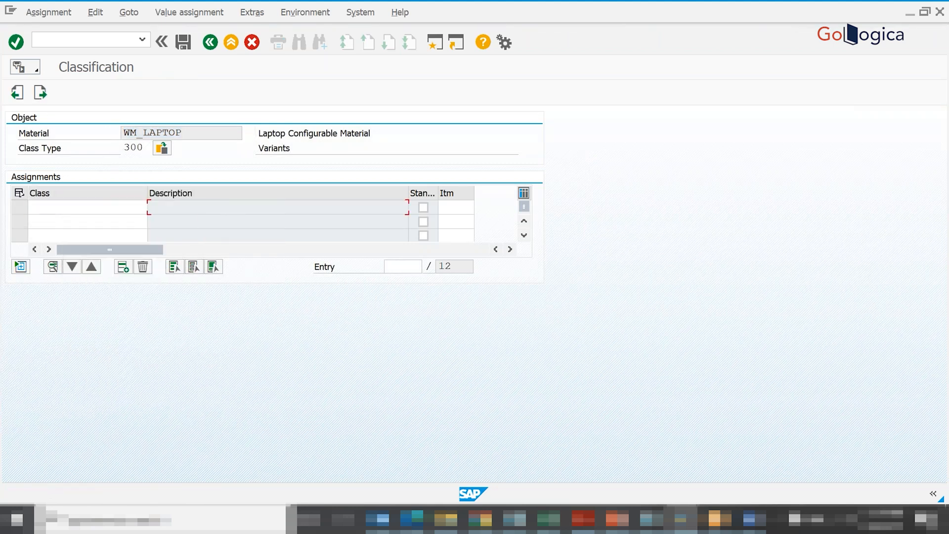
{"action": "left_click", "coordinate": [109, 207]}
{"action": "type", "text": "WM_ACCESSORIES"}
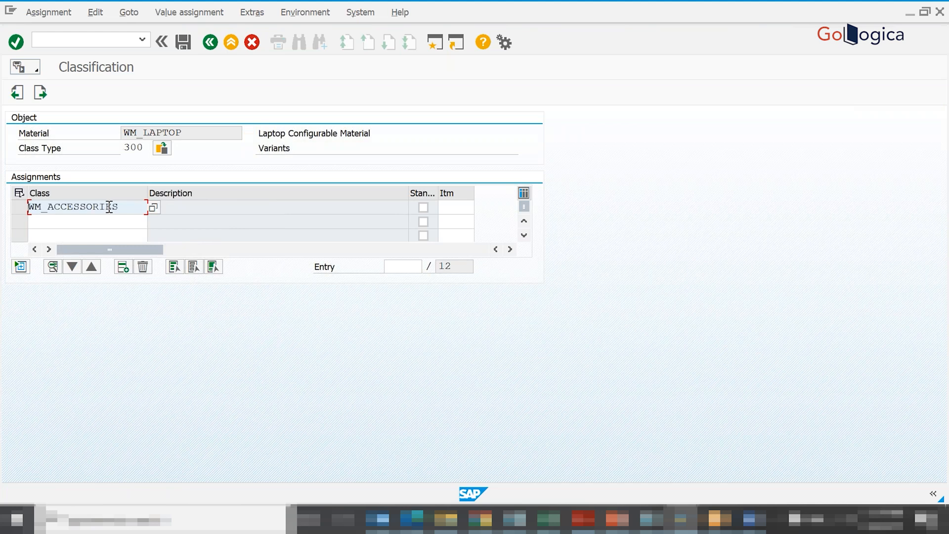
- Assign class WM_LAPTOP_CLASS to the material, reusing the copied material name plus _CLASS, and save the material
{"action": "left_click", "coordinate": [186, 133]}
{"action": "left_click_drag", "start_coordinate": [185, 134], "coordinate": [117, 132]}
{"action": "key", "text": "ctrl+c"}
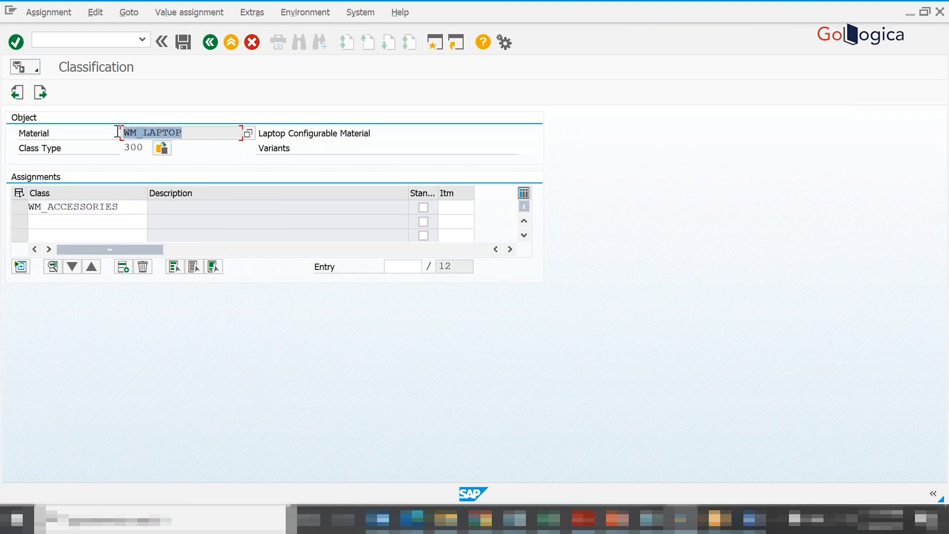
{"action": "left_click", "coordinate": [128, 208]}
{"action": "key", "text": "BackSpace"}
{"action": "key", "text": "BackSpace"}
{"action": "key", "text": "BackSpace"}
{"action": "key", "text": "BackSpace"}
{"action": "key", "text": "BackSpace"}
{"action": "key", "text": "BackSpace"}
{"action": "key", "text": "BackSpace"}
{"action": "key", "text": "BackSpace"}
{"action": "key", "text": "BackSpace"}
{"action": "key", "text": "BackSpace"}
{"action": "key", "text": "BackSpace"}
{"action": "key", "text": "BackSpace"}
{"action": "key", "text": "BackSpace"}
{"action": "key", "text": "BackSpace"}
{"action": "key", "text": "ctrl+v"}
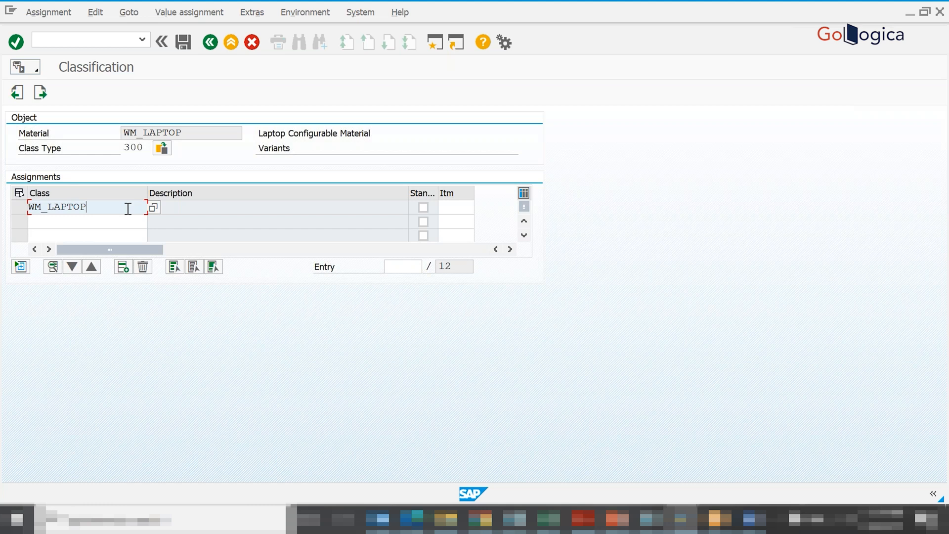
{"action": "type", "text": "_CLASS"}
{"action": "key", "text": "Return"}
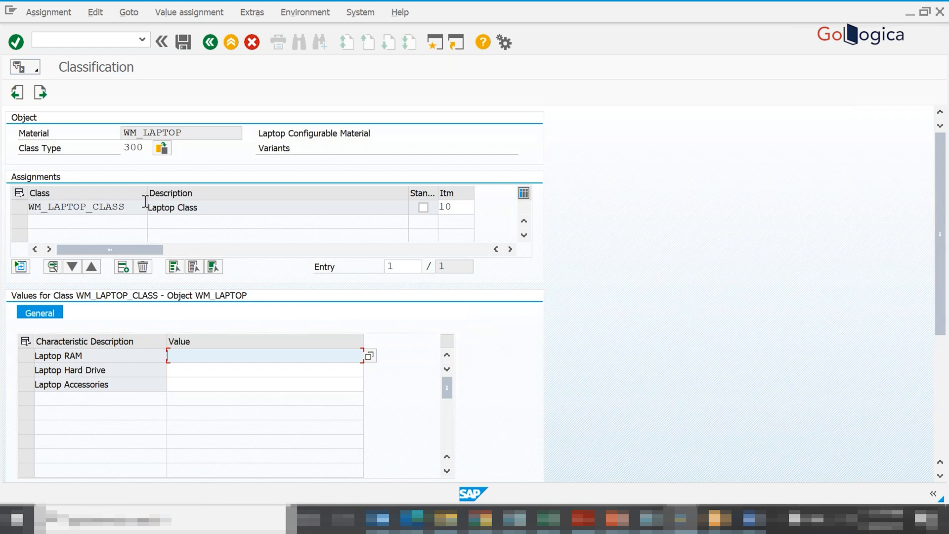
{"action": "left_click", "coordinate": [189, 42]}
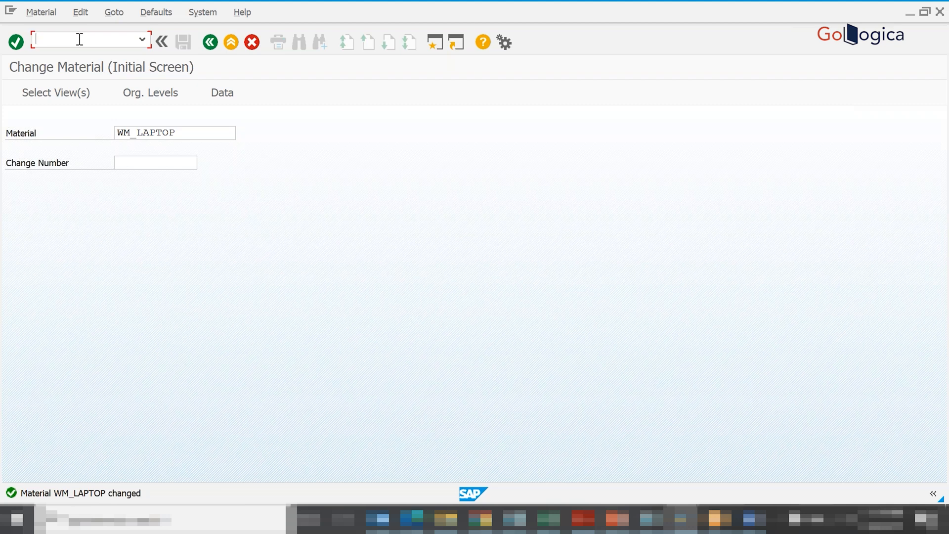
- Reopen WM_LAPTOP with /nmm02 in only the Classification view to check its class assignment
{"action": "type", "text": "/nmm02"}
{"action": "key", "text": "Return"}
{"action": "key", "text": "Return"}
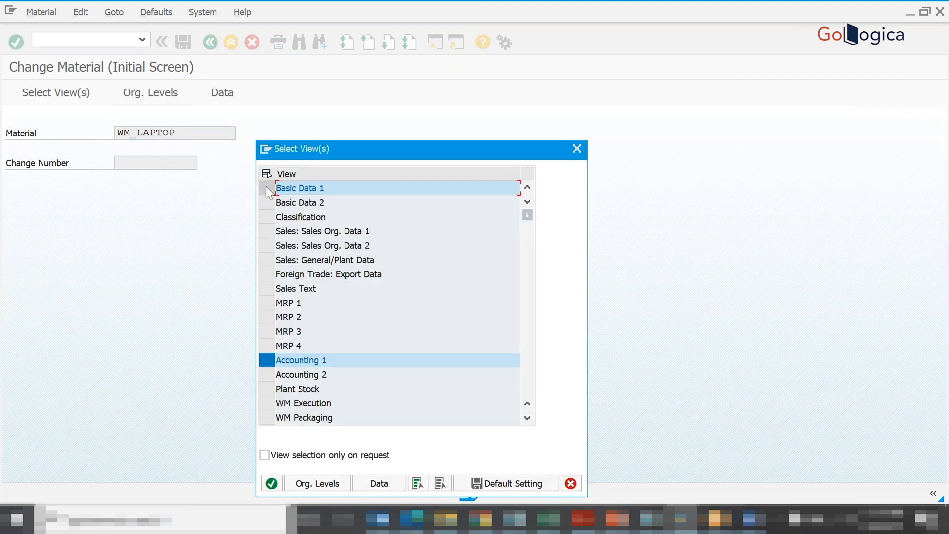
{"action": "left_click", "coordinate": [267, 188]}
{"action": "left_click", "coordinate": [266, 359]}
{"action": "left_click", "coordinate": [266, 217]}
{"action": "left_click", "coordinate": [272, 482]}
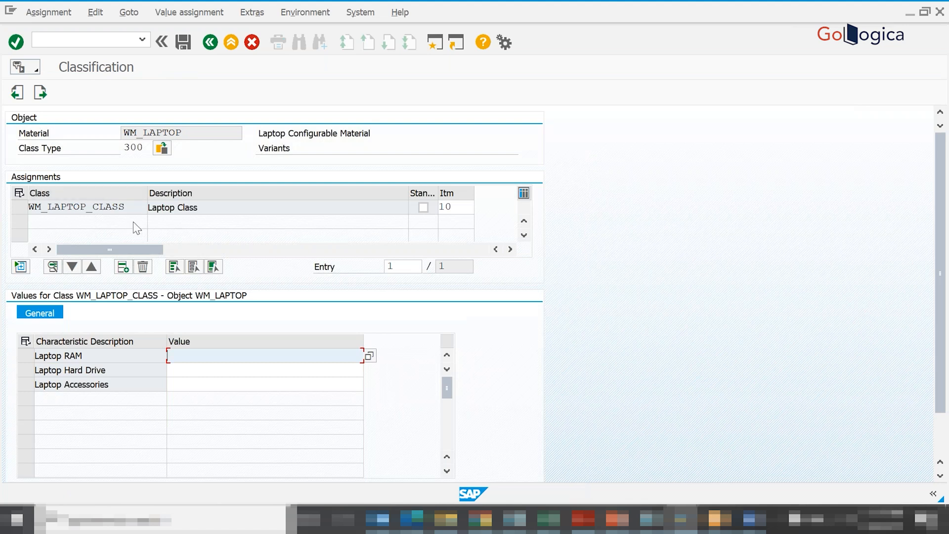
- Start transaction /ncl24n and display the objects assigned to class WM_LAPTOP_CLASS of type 300
{"action": "left_click", "coordinate": [92, 37]}
{"action": "type", "text": "/ncl"}
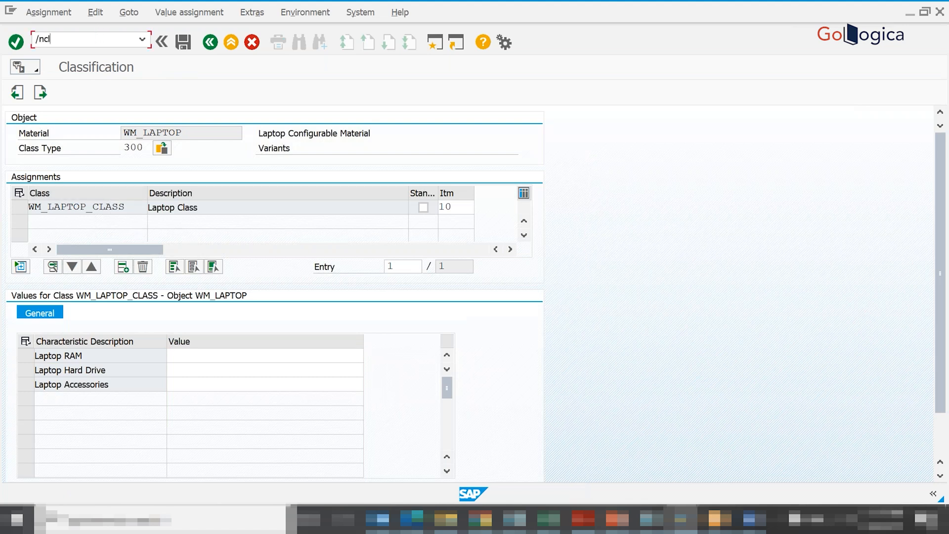
{"action": "type", "text": "24n"}
{"action": "key", "text": "Return"}
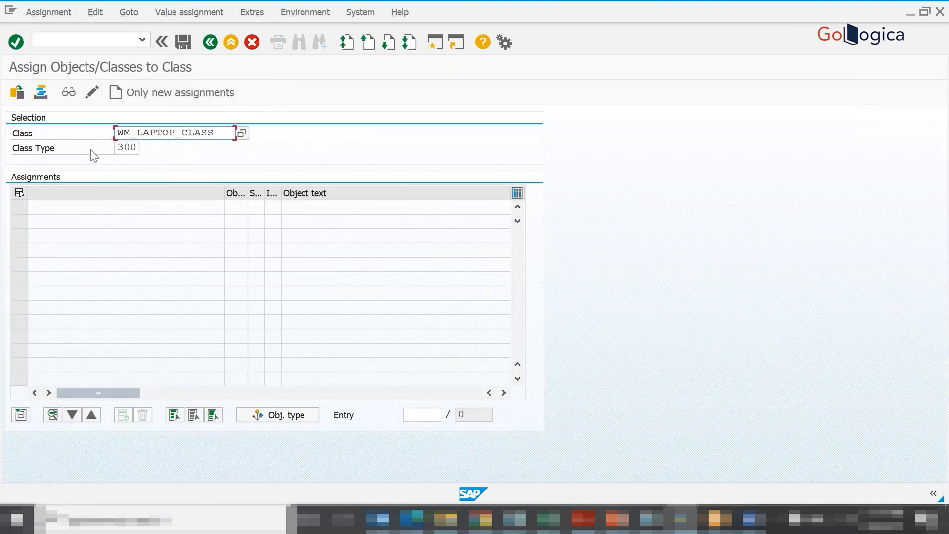
{"action": "key", "text": "Return"}
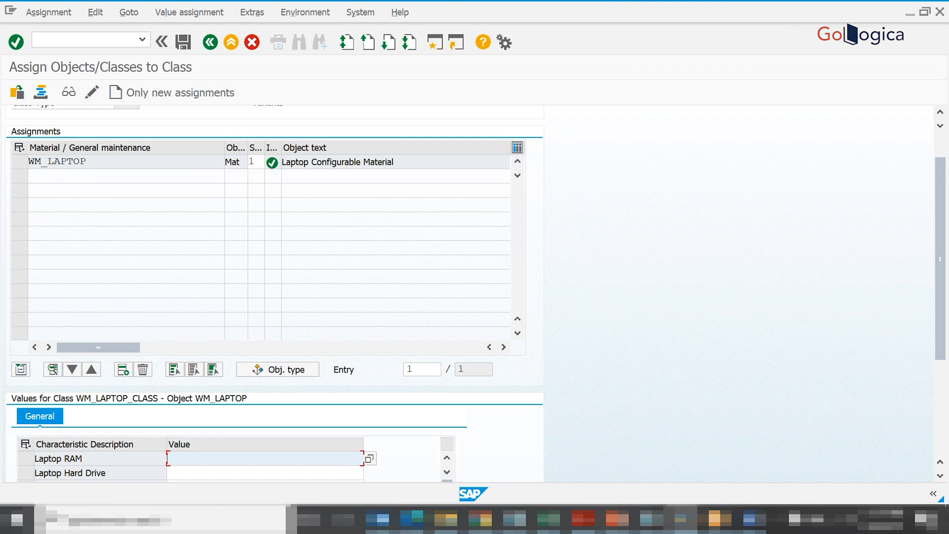
- Open the class for new assignments only, with Material as the object type
{"action": "left_click", "coordinate": [135, 92]}
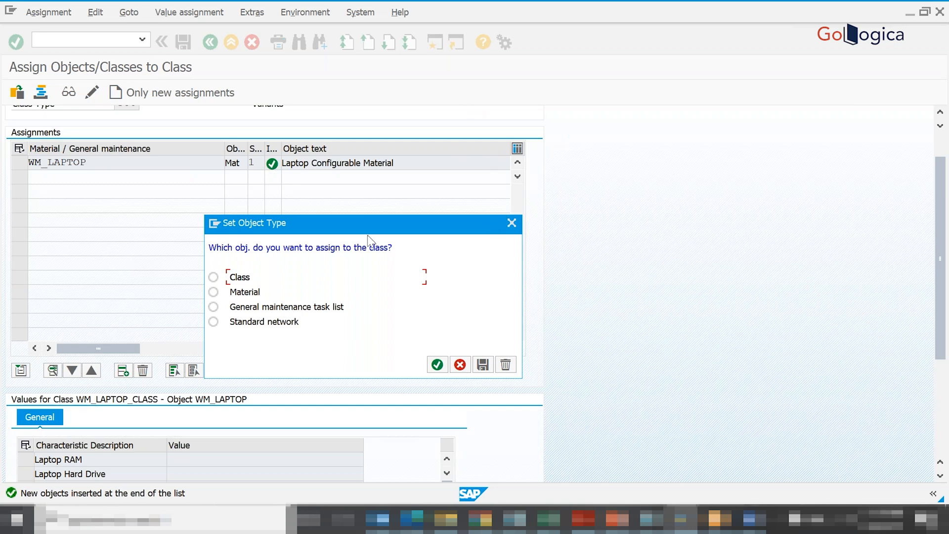
{"action": "left_click", "coordinate": [214, 296]}
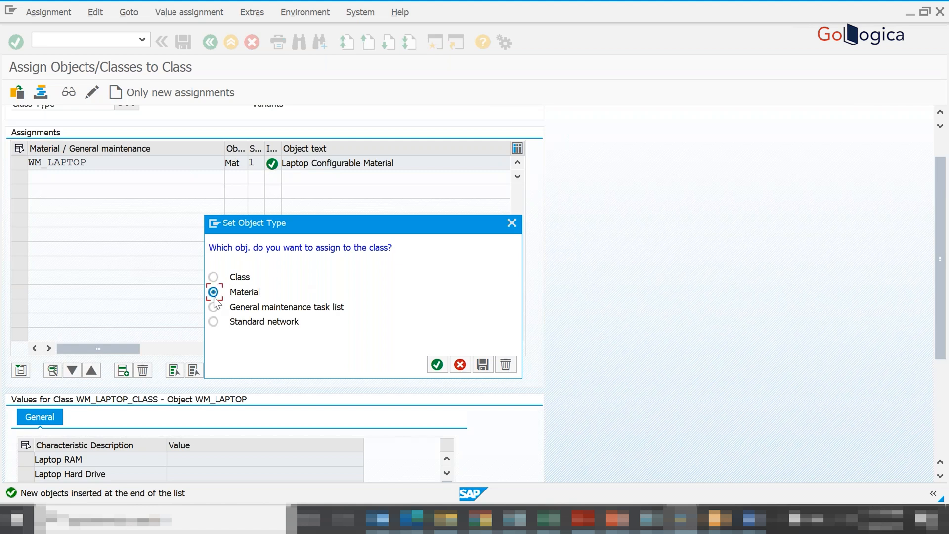
{"action": "left_click", "coordinate": [437, 364]}
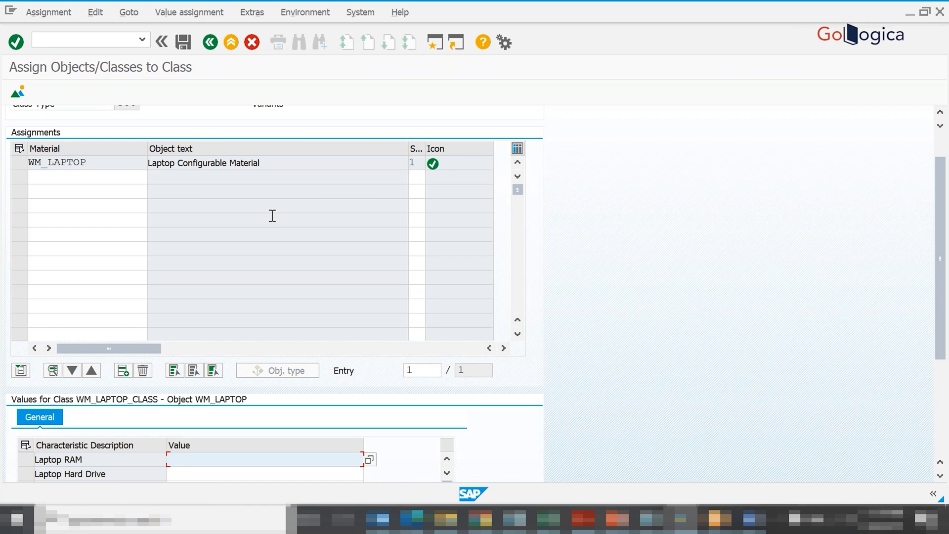
- Switch to the Excel workbook and review the listed characteristics, the class WM_LAPTOP_CLASS and the material WM_LAPTOP
{"action": "key", "text": "alt+Tab"}
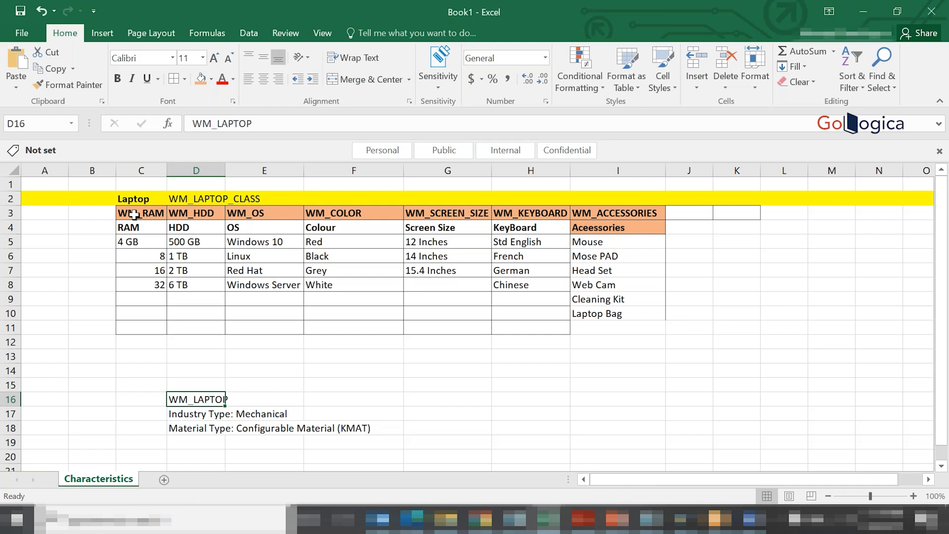
{"action": "left_click_drag", "start_coordinate": [133, 214], "coordinate": [277, 217]}
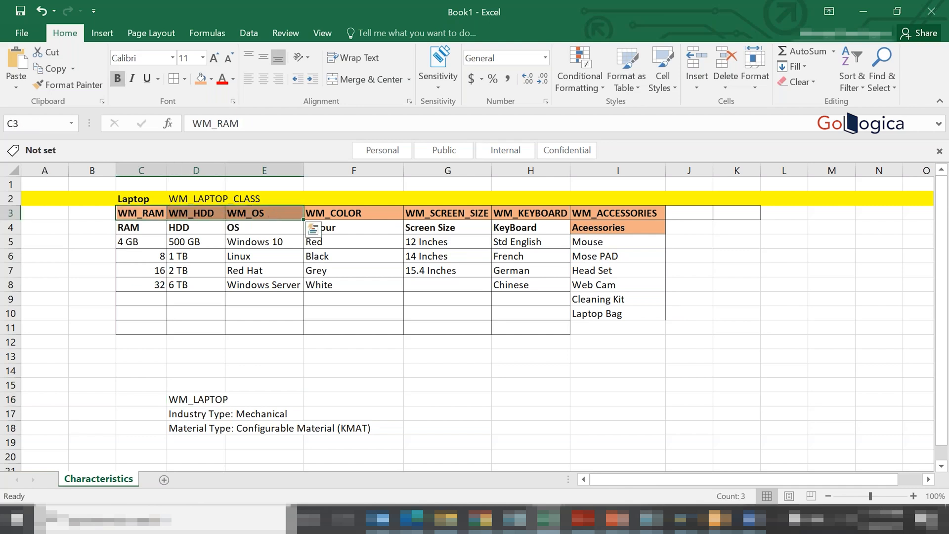
{"action": "left_click", "coordinate": [175, 200]}
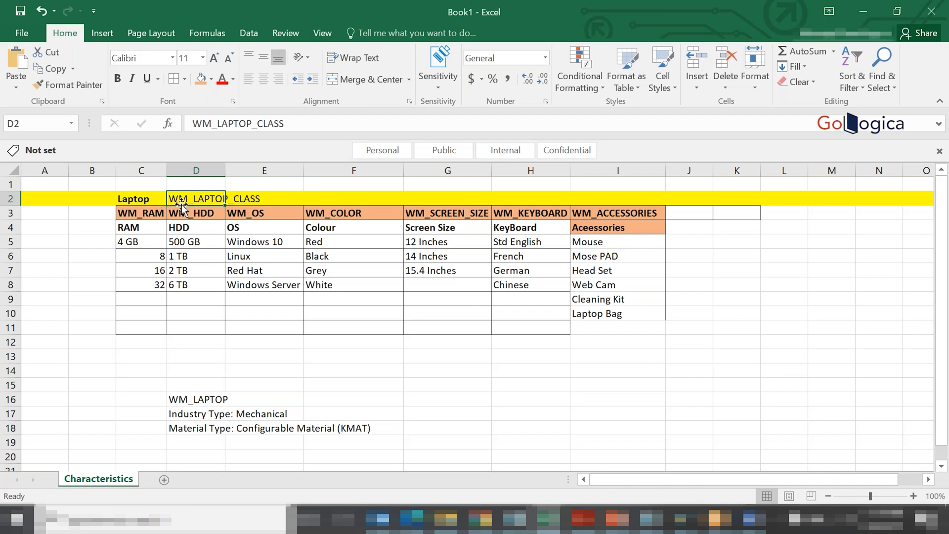
{"action": "left_click_drag", "start_coordinate": [148, 214], "coordinate": [250, 216]}
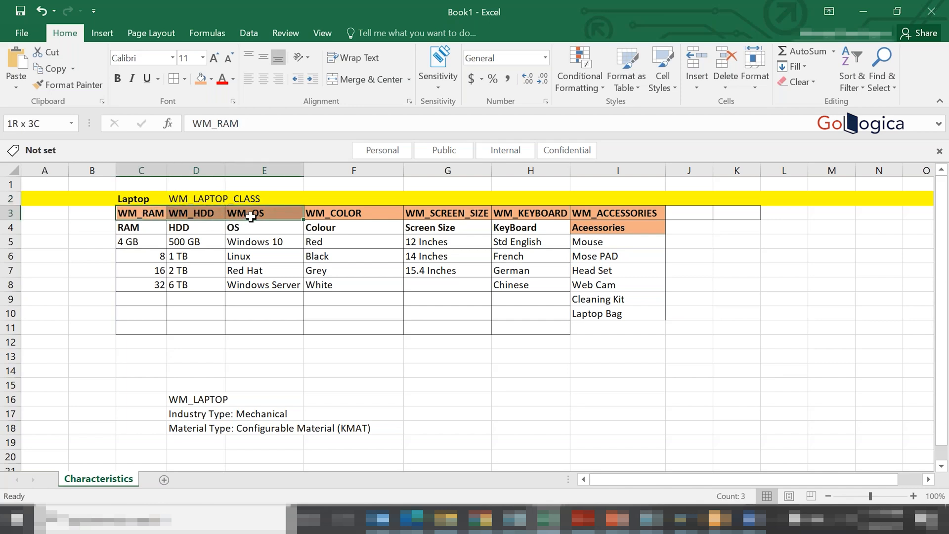
{"action": "left_click", "coordinate": [200, 198]}
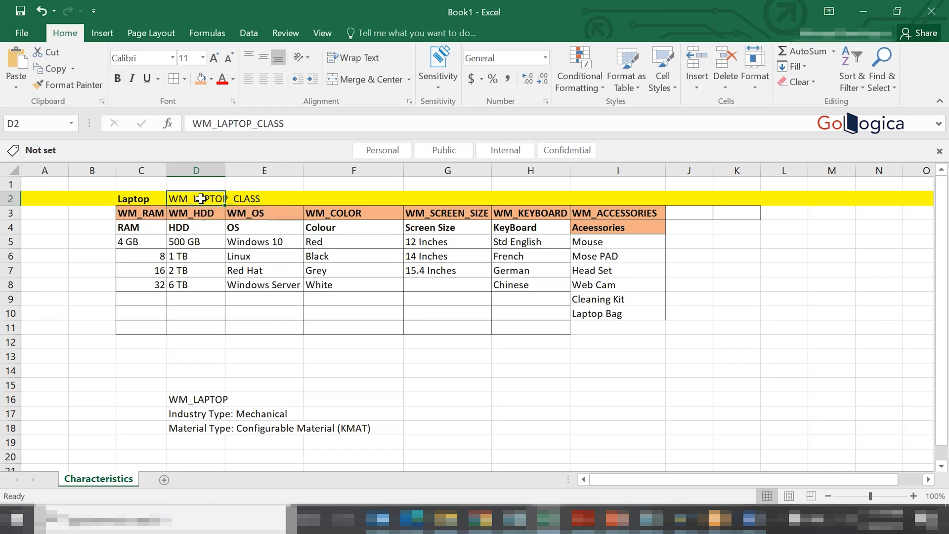
{"action": "left_click", "coordinate": [181, 403]}
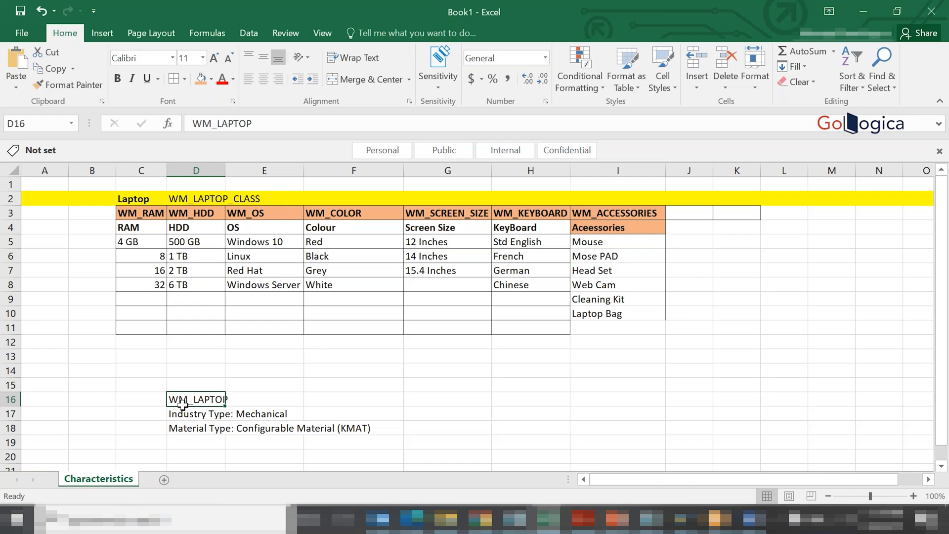
- Enter the heading "Making / Creating a Configurabvle Material" in C20 and make C20:F20 bold
{"action": "left_click", "coordinate": [447, 385]}
{"action": "left_click", "coordinate": [941, 466]}
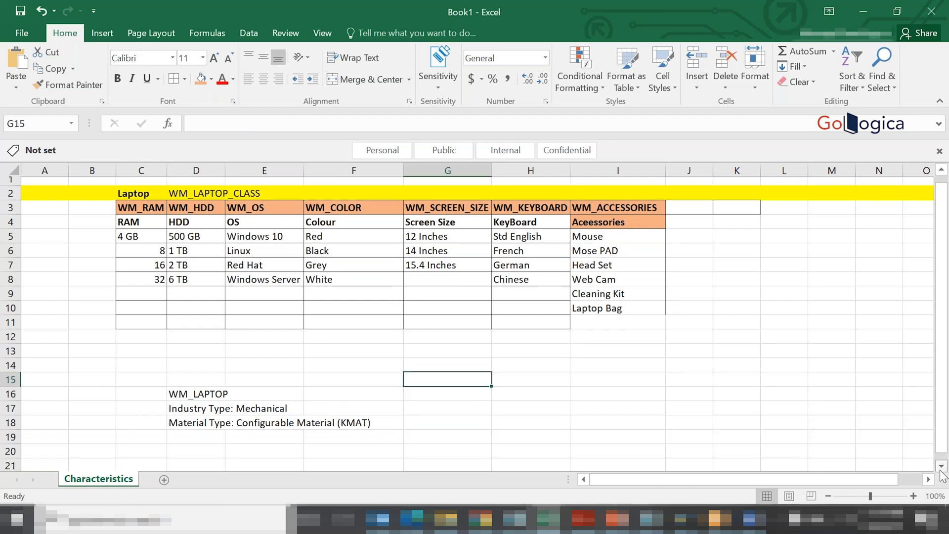
{"action": "left_click", "coordinate": [940, 468]}
{"action": "left_click", "coordinate": [940, 468]}
{"action": "left_click", "coordinate": [940, 468]}
{"action": "left_click", "coordinate": [940, 468]}
{"action": "left_click", "coordinate": [137, 341]}
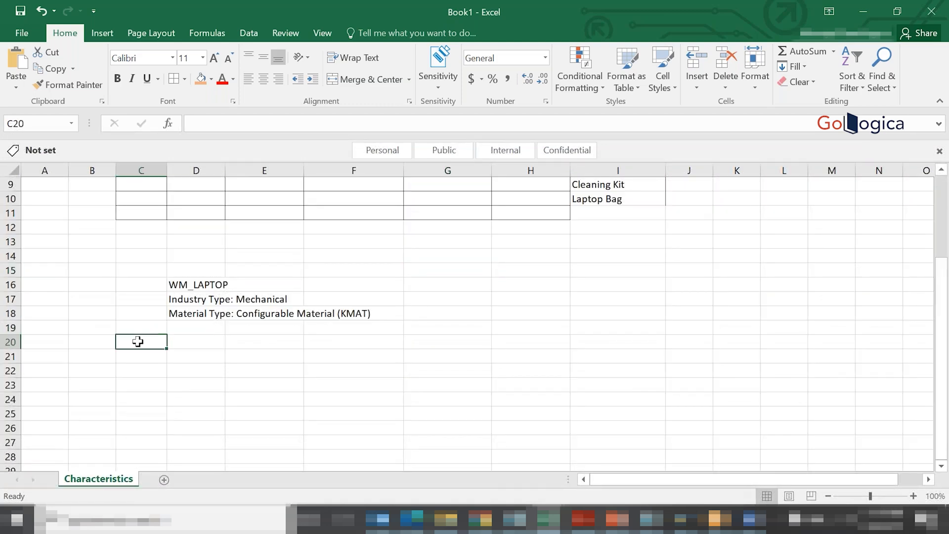
{"action": "type", "text": "Making a"}
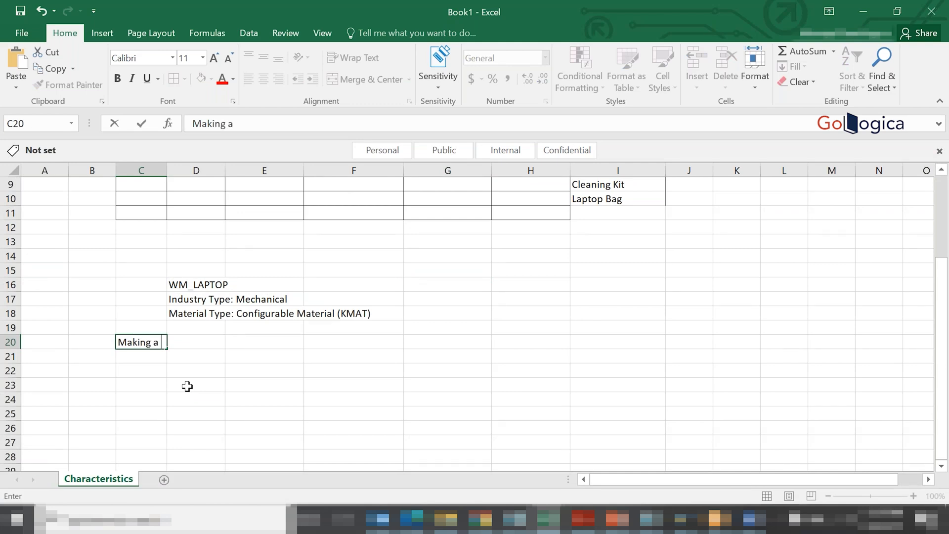
{"action": "key", "text": "BackSpace"}
{"action": "key", "text": "BackSpace"}
{"action": "type", "text": "/ Creating "}
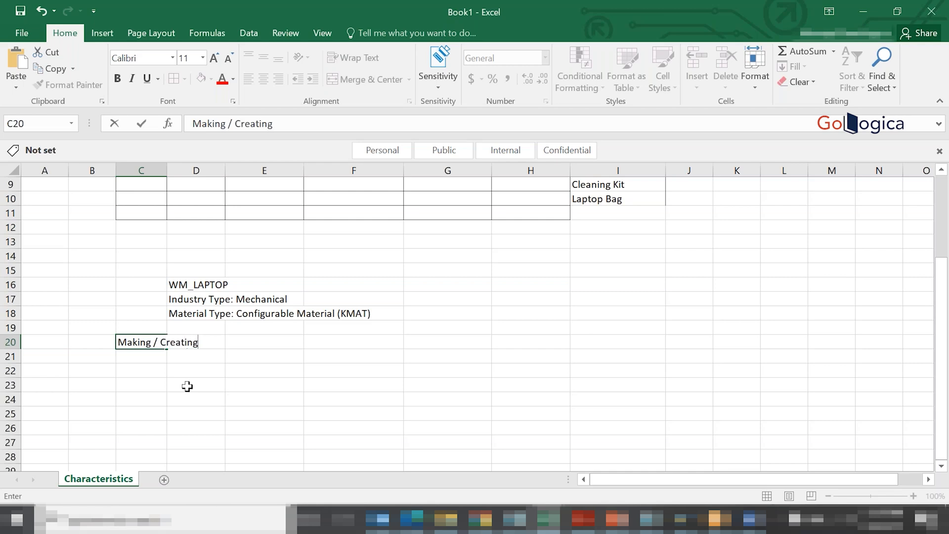
{"action": "type", "text": "a Configurabvle "}
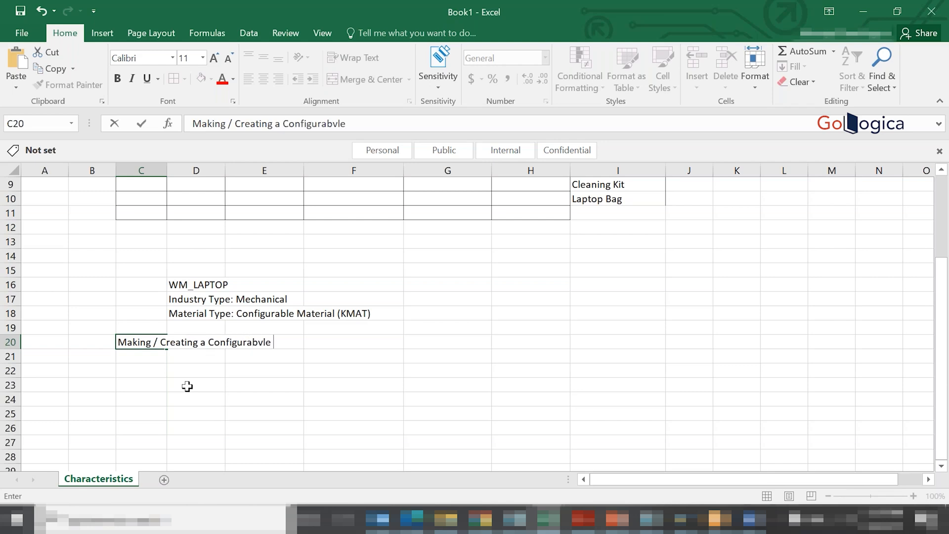
{"action": "type", "text": "Material"}
{"action": "key", "text": "Return"}
{"action": "left_click_drag", "start_coordinate": [129, 340], "coordinate": [391, 339]}
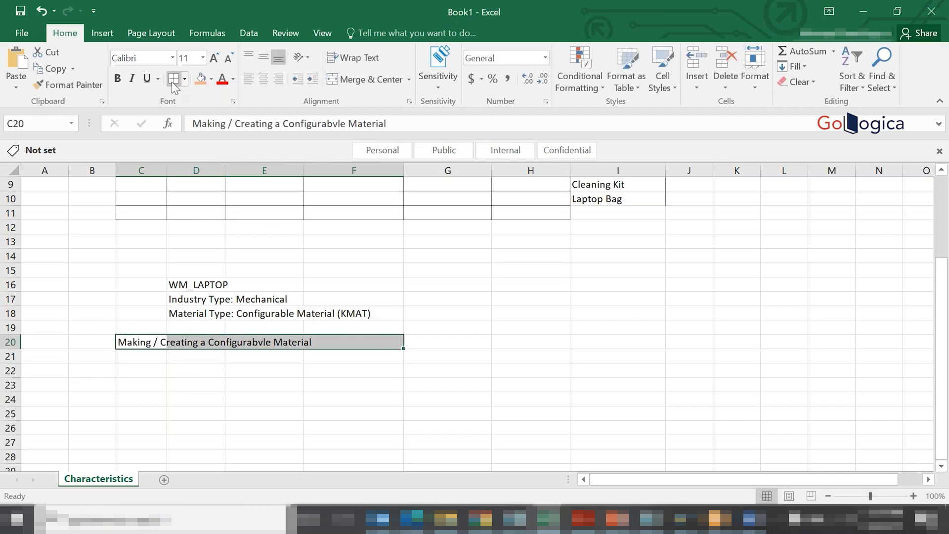
{"action": "left_click", "coordinate": [118, 80]}
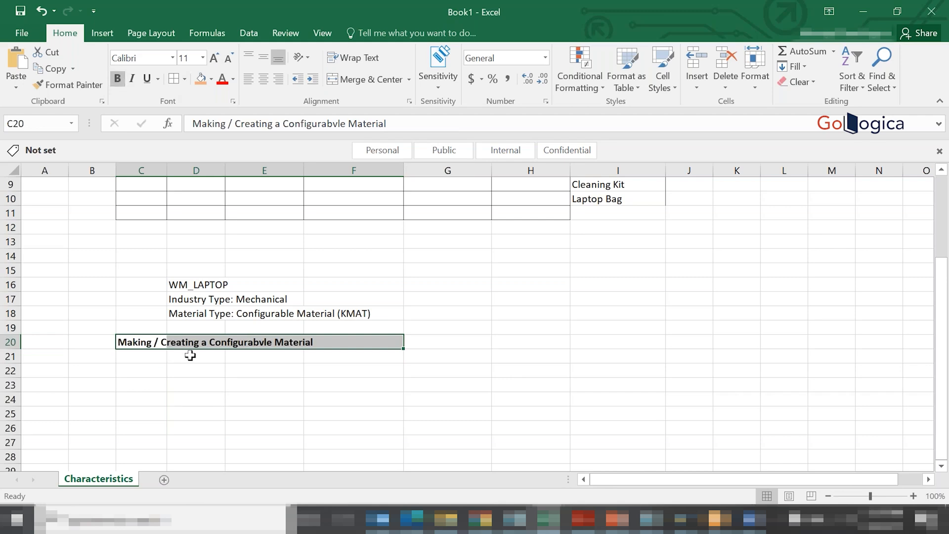
- Enter "1. Create a Material with KMAT Type, Item Category Group = 0002, MRP Type = PD, Trategy Group = 25 or 26" in D21
{"action": "left_click", "coordinate": [188, 355]}
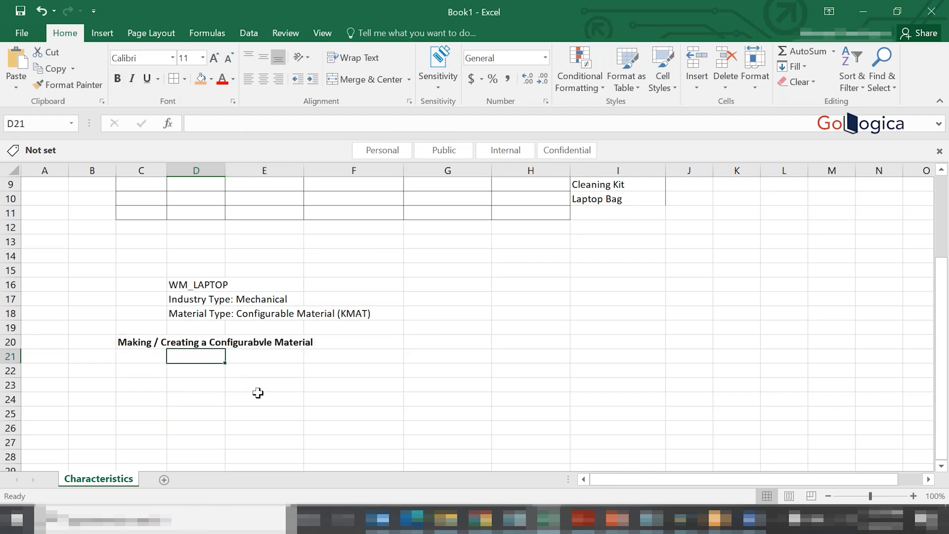
{"action": "type", "text": "1."}
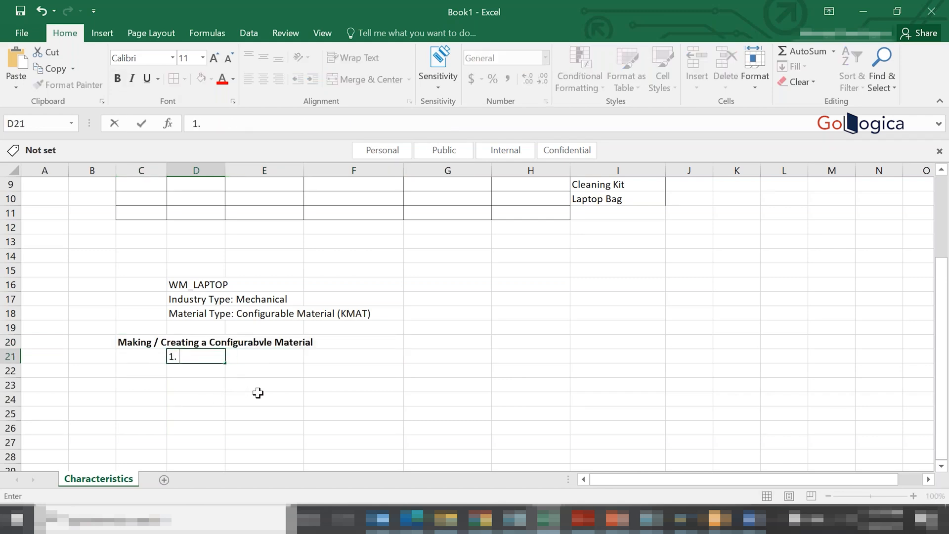
{"action": "type", "text": " Create a Mate"}
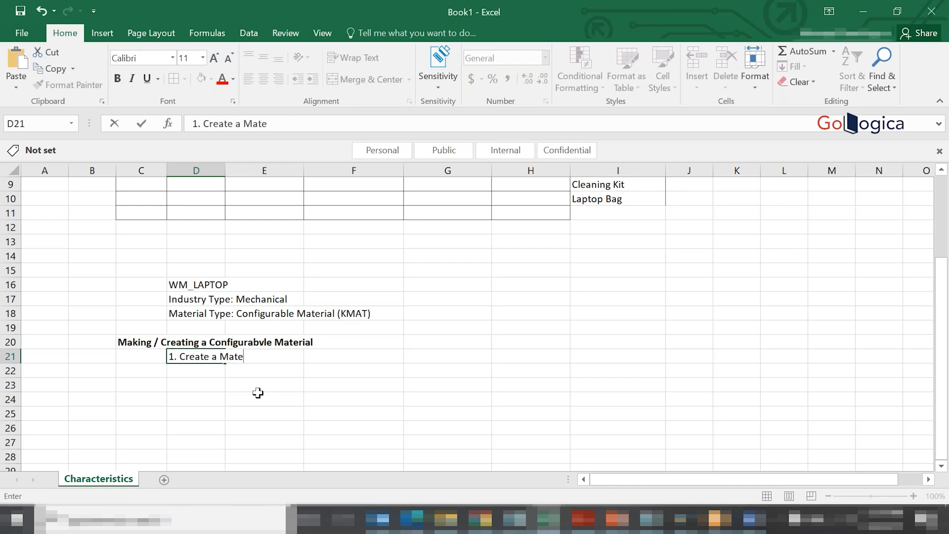
{"action": "type", "text": "rial with KMAT Type"}
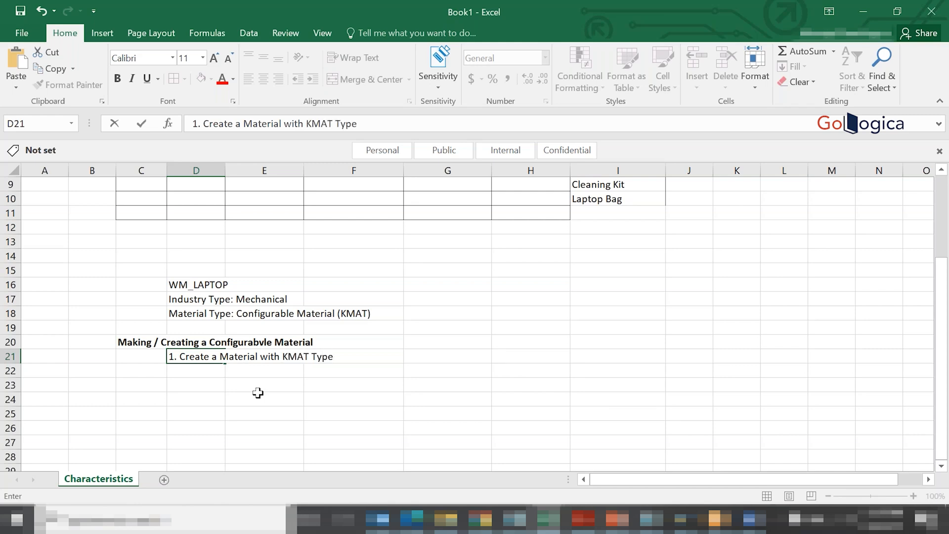
{"action": "type", "text": ", Item Category Group"}
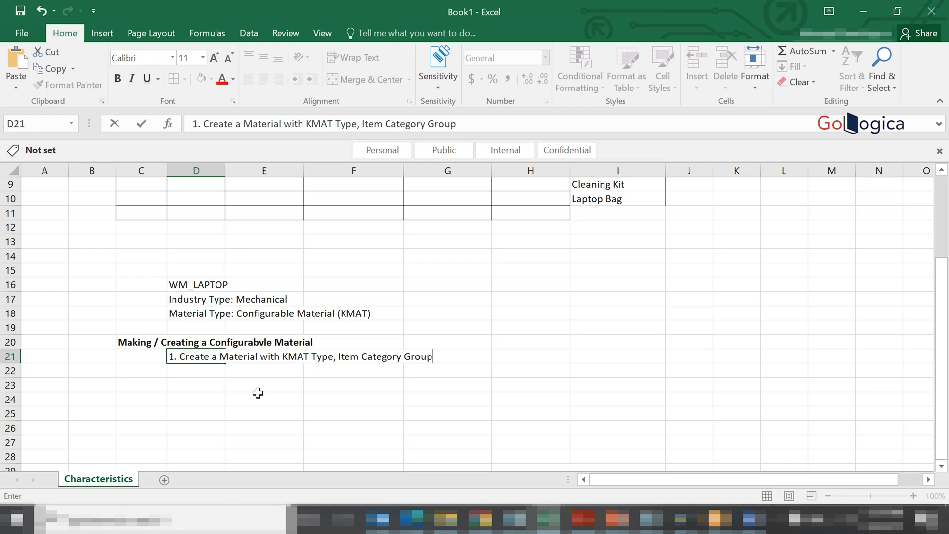
{"action": "type", "text": " = 0002, MRP Type = "}
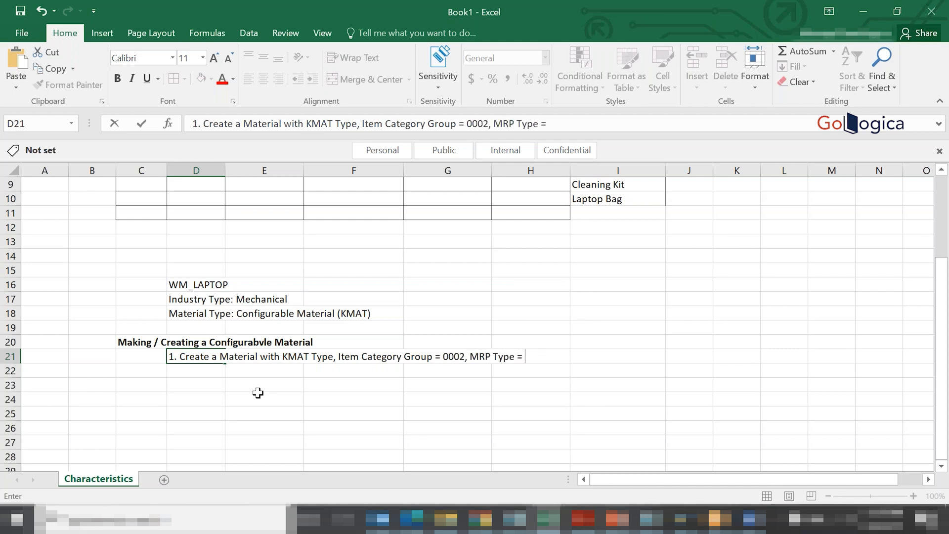
{"action": "type", "text": "PD"}
{"action": "type", "text": ", Trategy "}
{"action": "type", "text": "Group"}
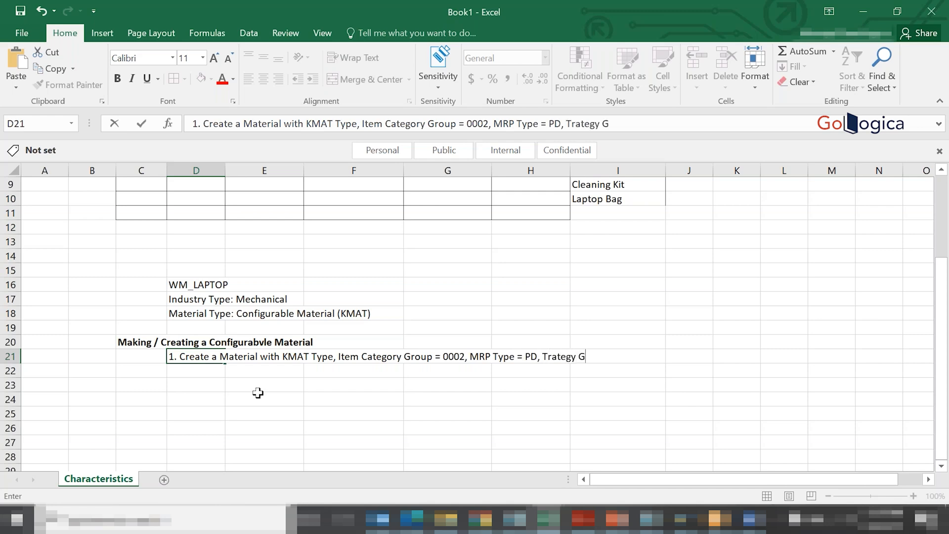
{"action": "type", "text": " = 25 or 26"}
{"action": "key", "text": "Return"}
- Enter "2. Assignment of 300 type Classs (in MM02 or CL24n)" in D22 as the second procedure line
{"action": "type", "text": "2. "}
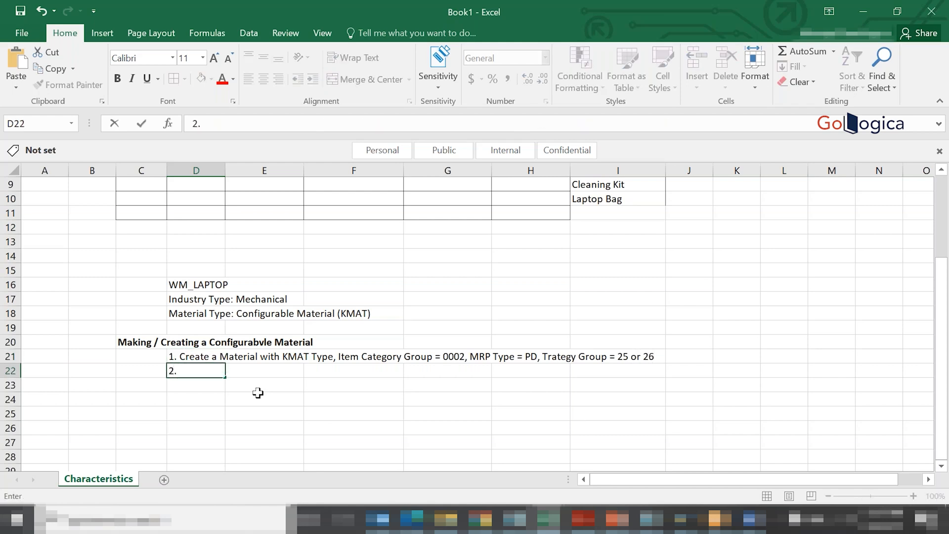
{"action": "type", "text": "Assignment of "}
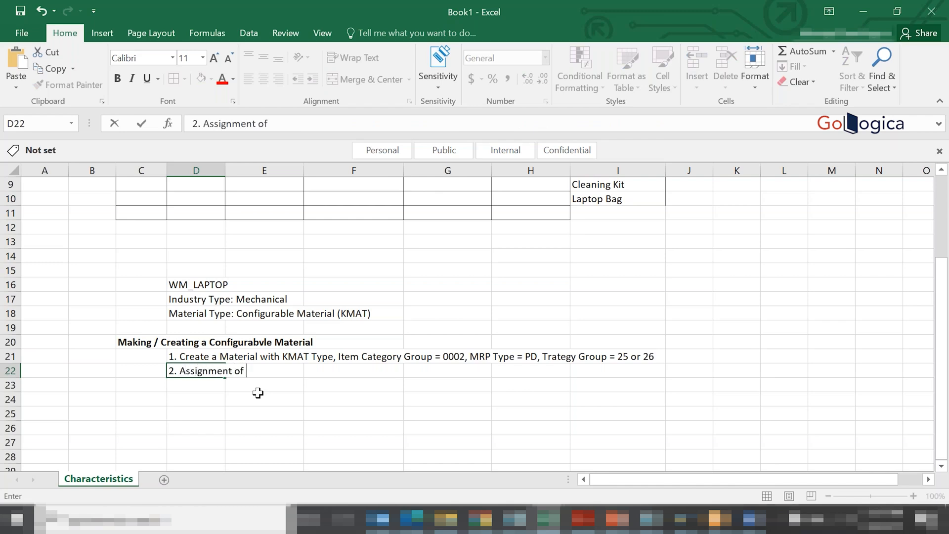
{"action": "type", "text": "300 type Classs ("}
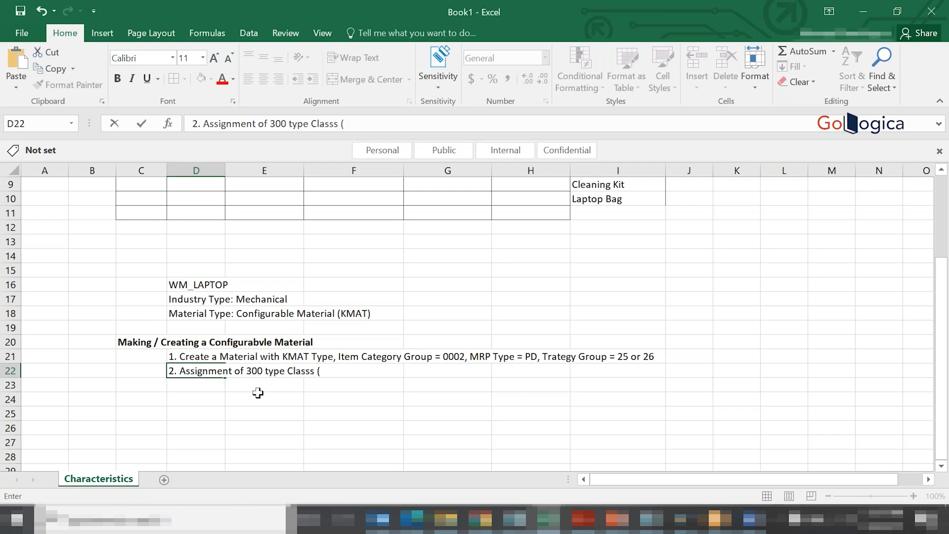
{"action": "type", "text": "in MM02 or CL24n"}
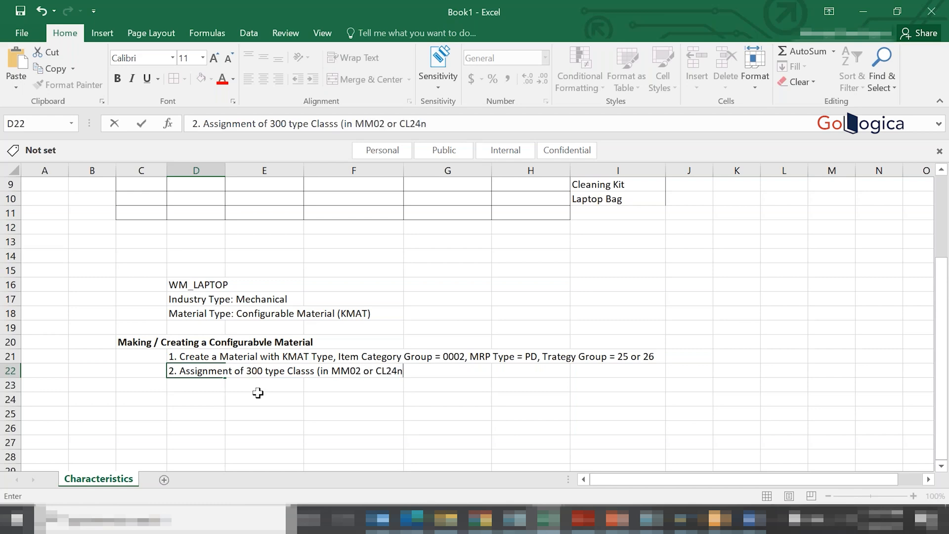
{"action": "type", "text": ")"}
{"action": "key", "text": "Return"}
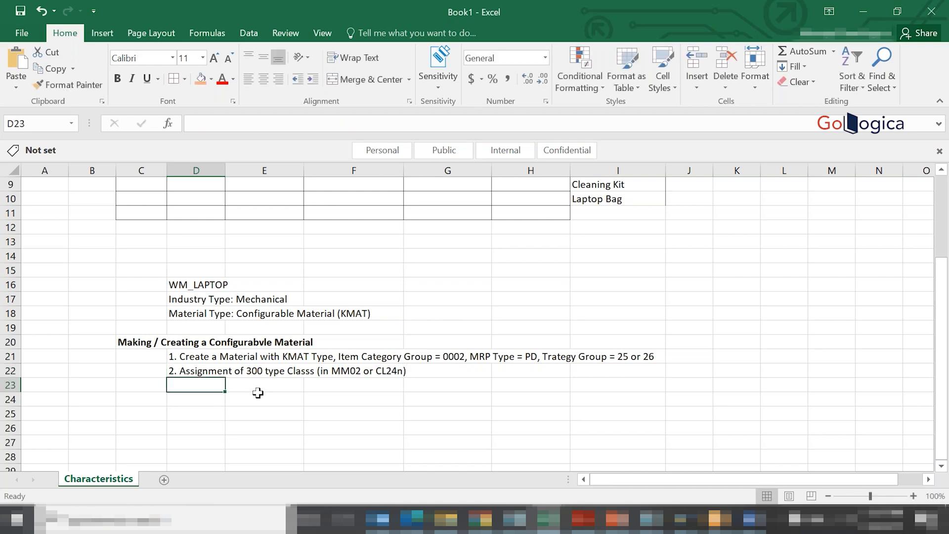
- Enter "3. Creation of Copnfiguratiopn Profile" in D23 as the third procedure line
{"action": "type", "text": "3."}
{"action": "type", "text": " Creat"}
{"action": "type", "text": "uion"}
{"action": "key", "text": "BackSpace"}
{"action": "key", "text": "BackSpace"}
{"action": "type", "text": "ion of Copnfoi"}
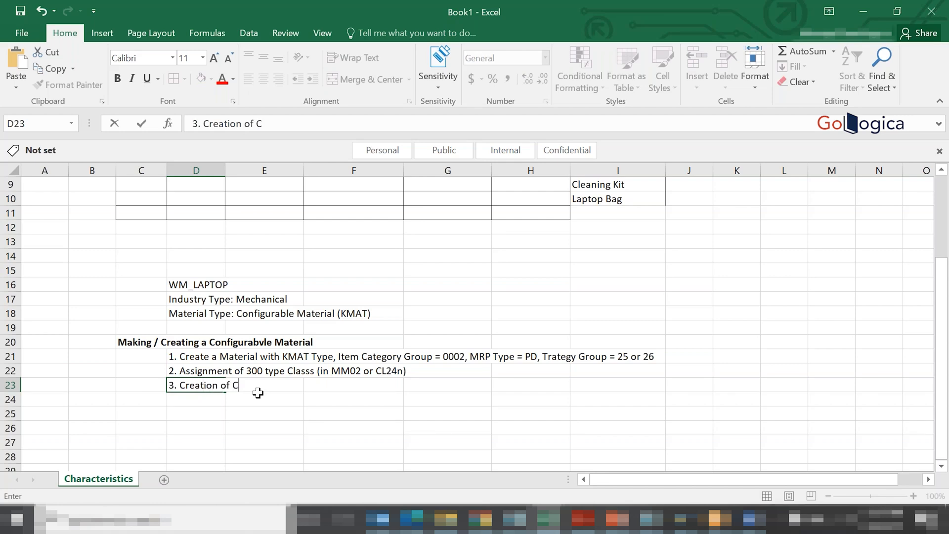
{"action": "key", "text": "BackSpace"}
{"action": "key", "text": "BackSpace"}
{"action": "type", "text": "iguratiopn Pro"}
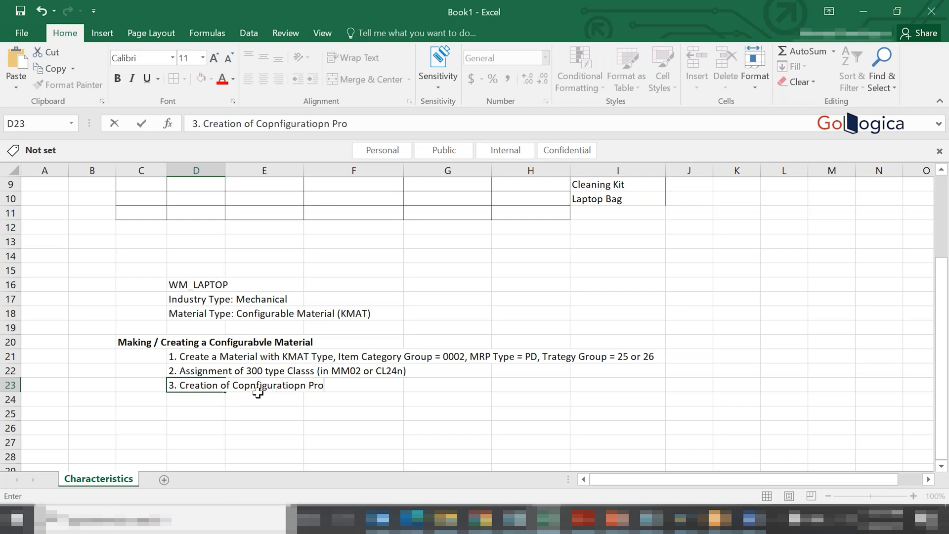
{"action": "type", "text": "file"}
{"action": "key", "text": "Return"}
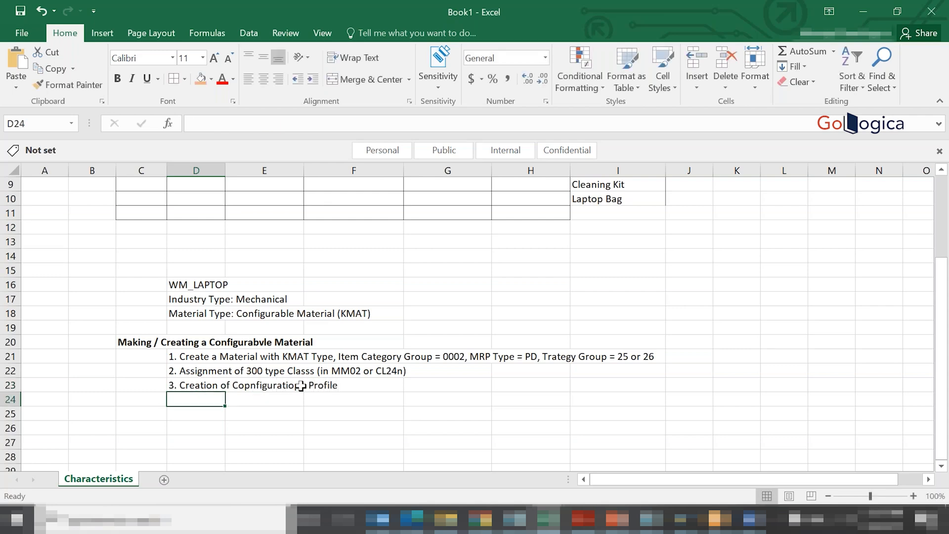
- Correct the spelling in D23 so the line reads "3. Creation of Configuration Profile"
{"action": "left_click", "coordinate": [192, 381]}
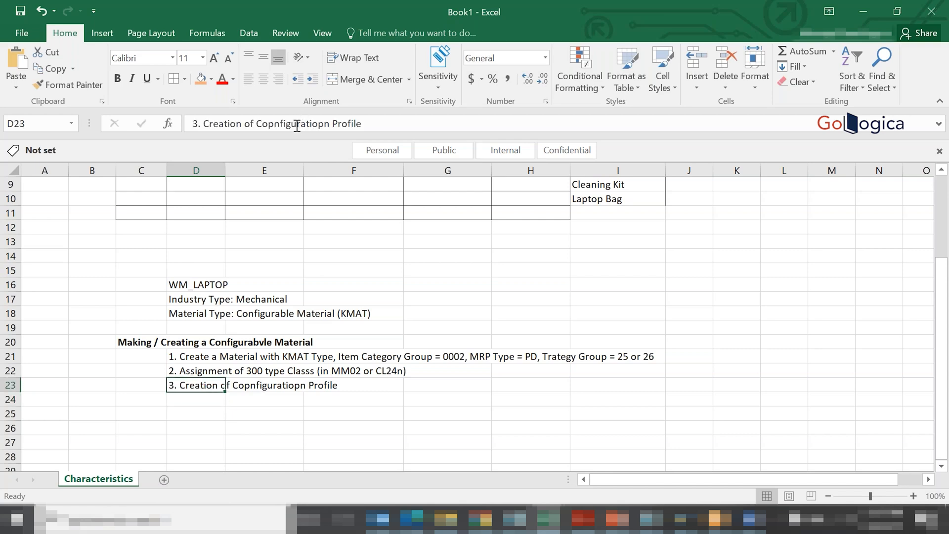
{"action": "left_click", "coordinate": [276, 126]}
{"action": "key", "text": "BackSpace"}
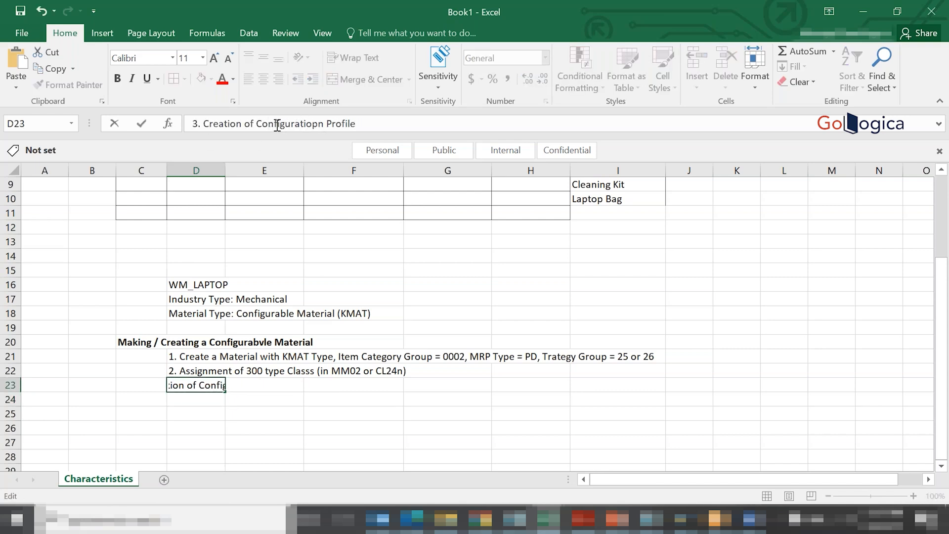
{"action": "left_click", "coordinate": [317, 124]}
{"action": "key", "text": "Delete"}
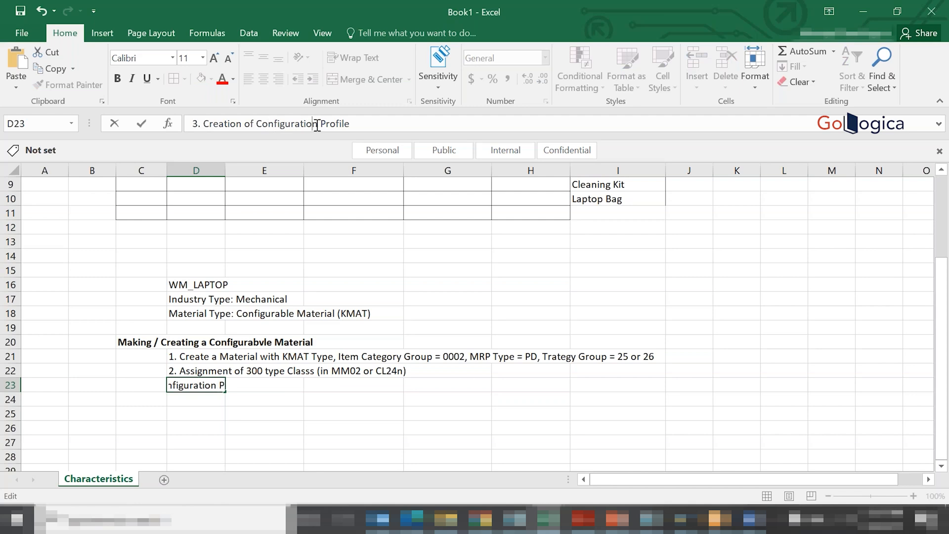
{"action": "left_click", "coordinate": [312, 314]}
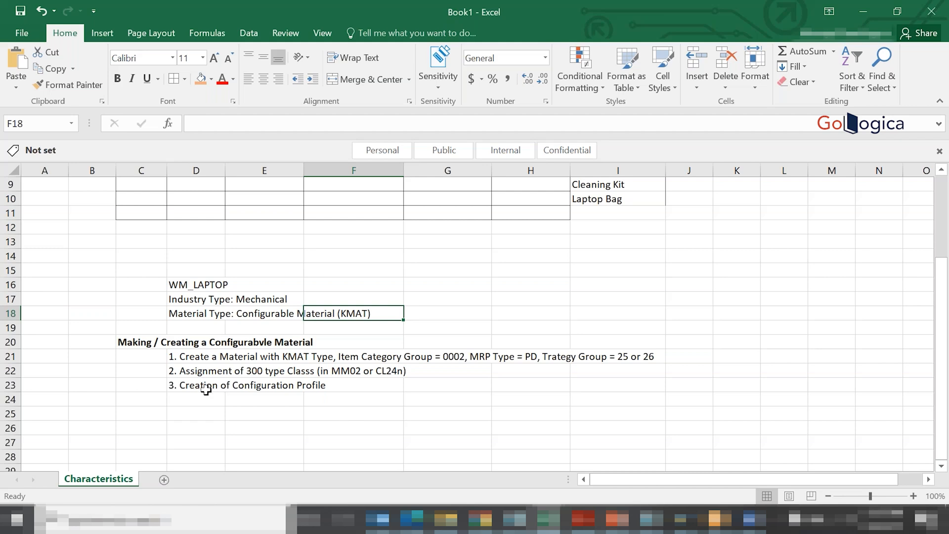
{"action": "left_click_drag", "start_coordinate": [182, 357], "coordinate": [193, 401]}
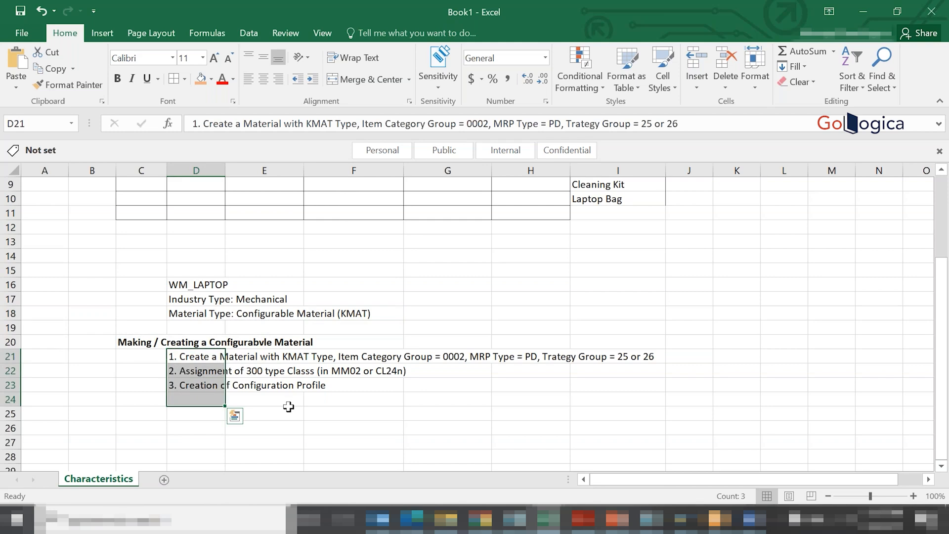
{"action": "left_click", "coordinate": [427, 295]}
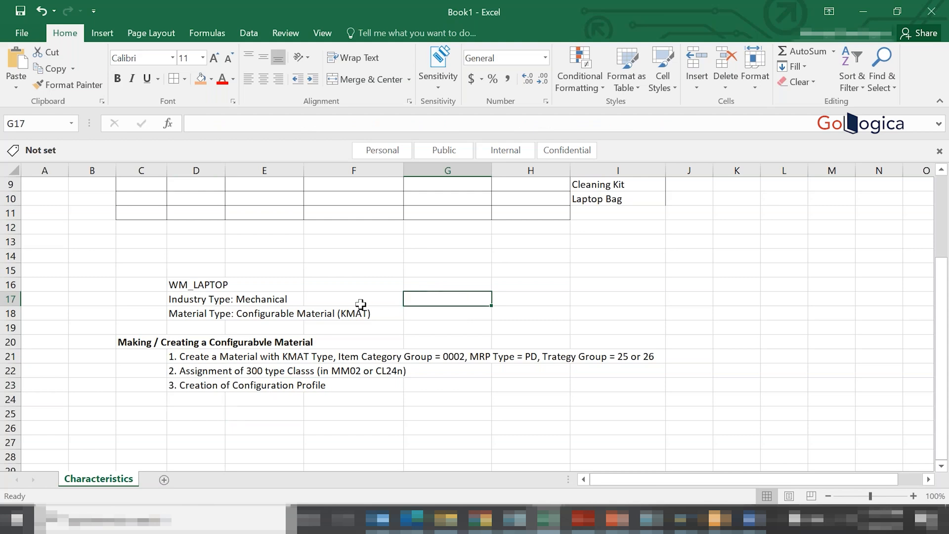
{"action": "left_click_drag", "start_coordinate": [185, 360], "coordinate": [185, 388]}
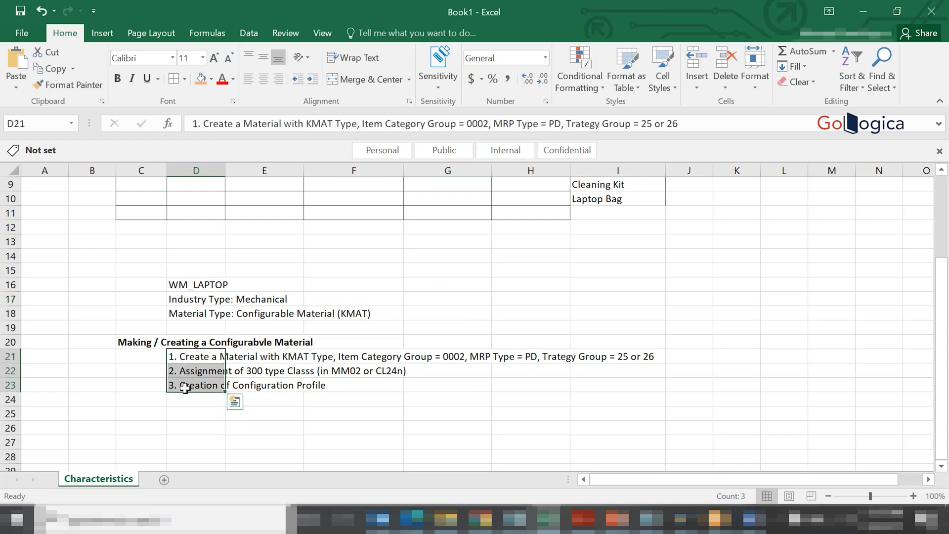
{"action": "left_click", "coordinate": [383, 413]}
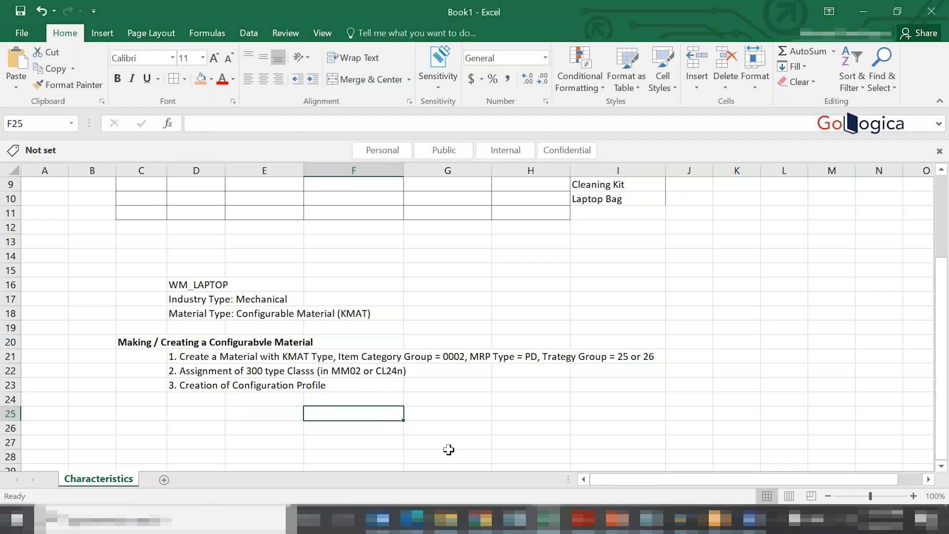
- Switch to SAP and try to open transaction CU41 in a new session
{"action": "mouse_move", "coordinate": [682, 519]}
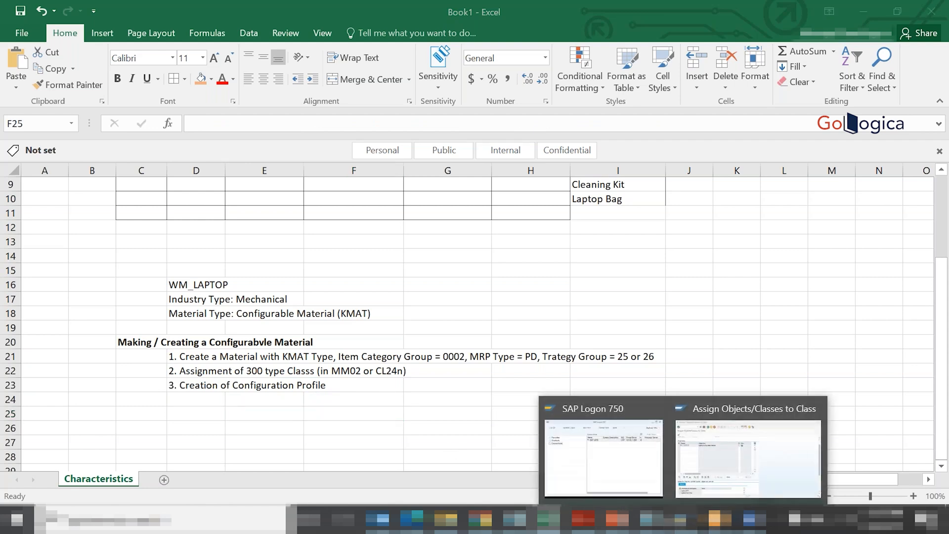
{"action": "left_click", "coordinate": [760, 422]}
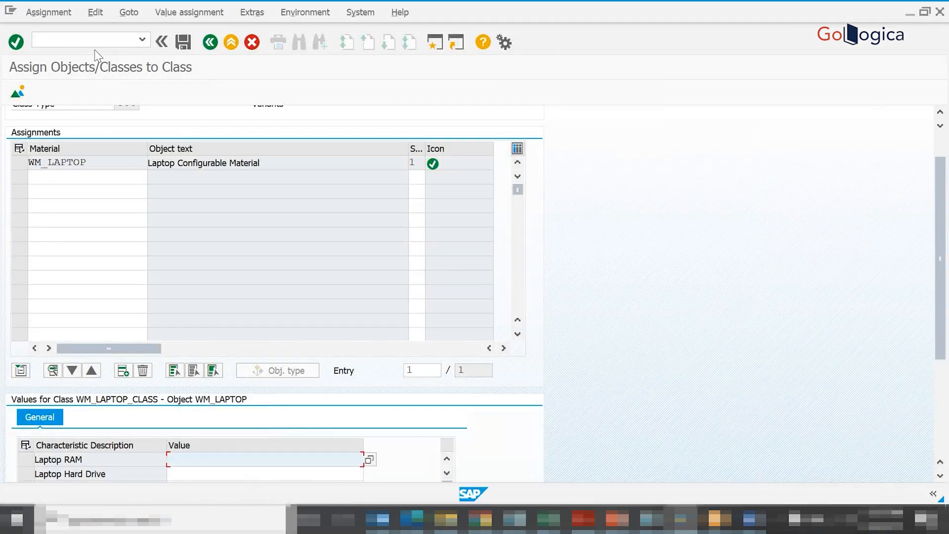
{"action": "left_click", "coordinate": [64, 42]}
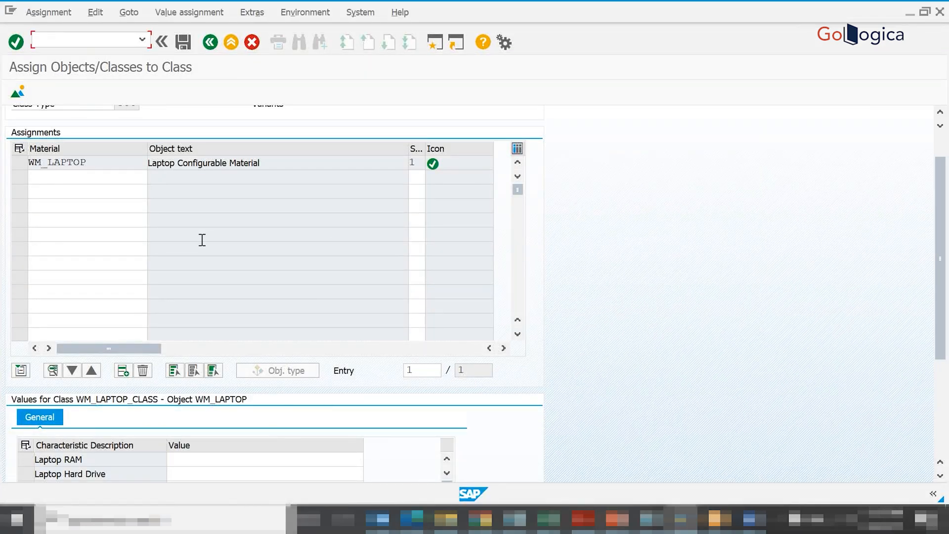
{"action": "type", "text": "/ncu41"}
{"action": "key", "text": "Return"}
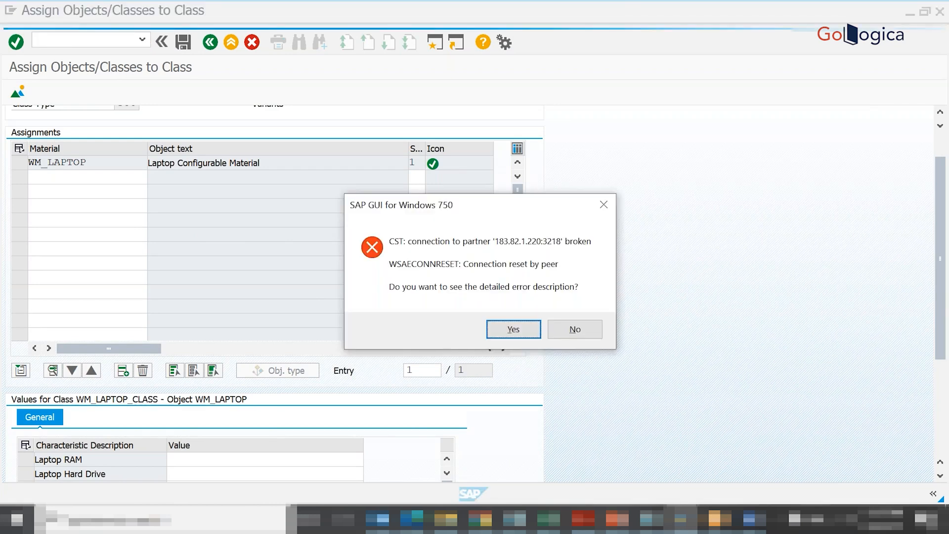
{"action": "left_click", "coordinate": [575, 329]}
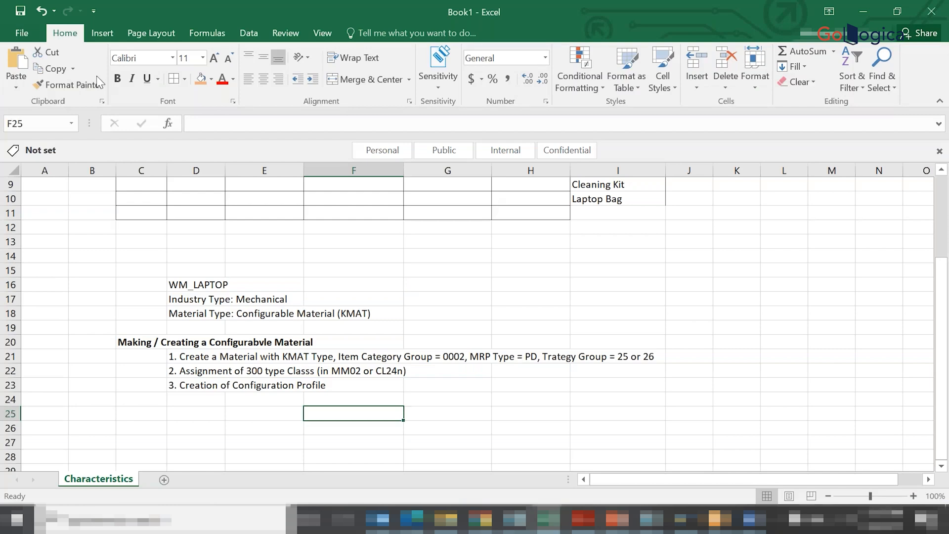
- Reopen SAP Logon and log on to the SAP IDES connection with the user ID and account password
{"action": "left_click", "coordinate": [681, 519]}
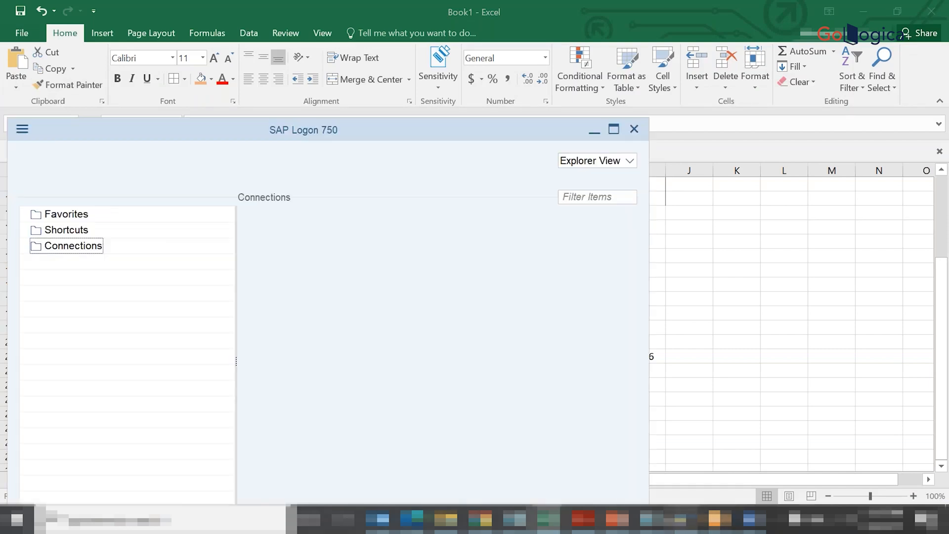
{"action": "double_click", "coordinate": [312, 234]}
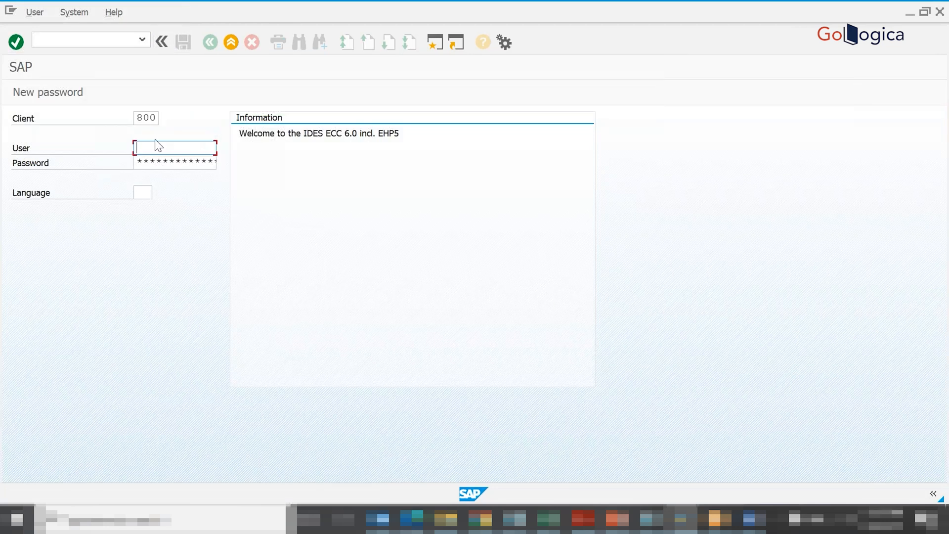
{"action": "left_click", "coordinate": [155, 144]}
{"action": "left_click", "coordinate": [145, 160]}
{"action": "left_click", "coordinate": [143, 161]}
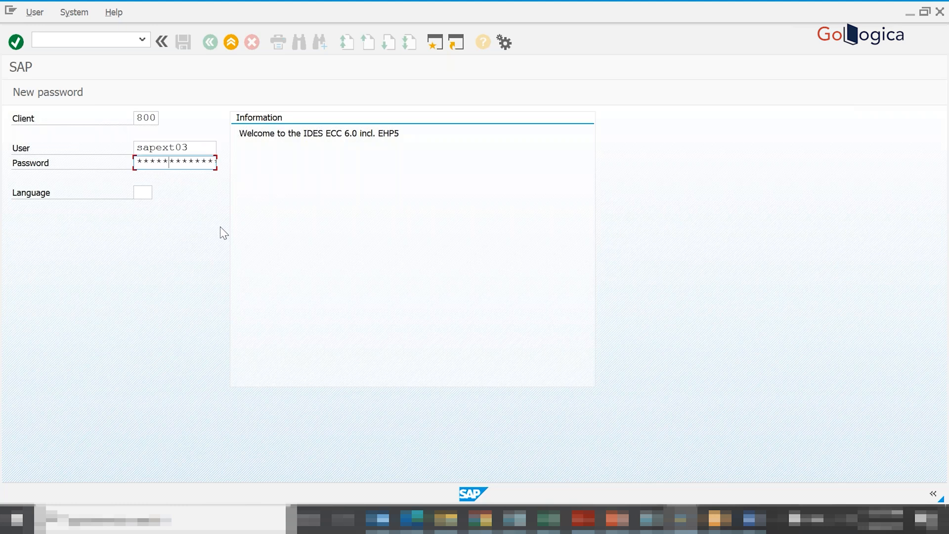
{"action": "key", "text": "Return"}
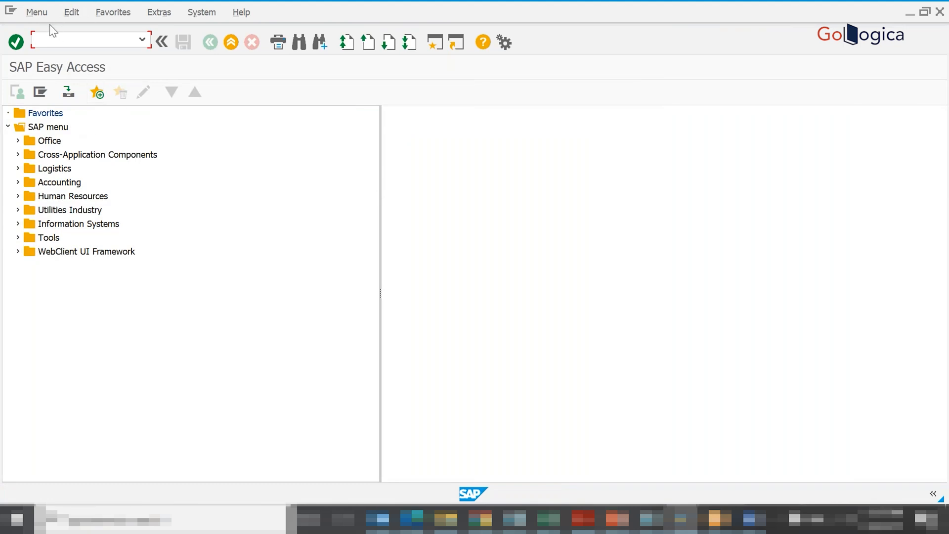
- Start transaction CU41 to create a configuration profile and choose Material as the configurable object
{"action": "left_click", "coordinate": [59, 43]}
{"action": "type", "text": "cu41"}
{"action": "key", "text": "Return"}
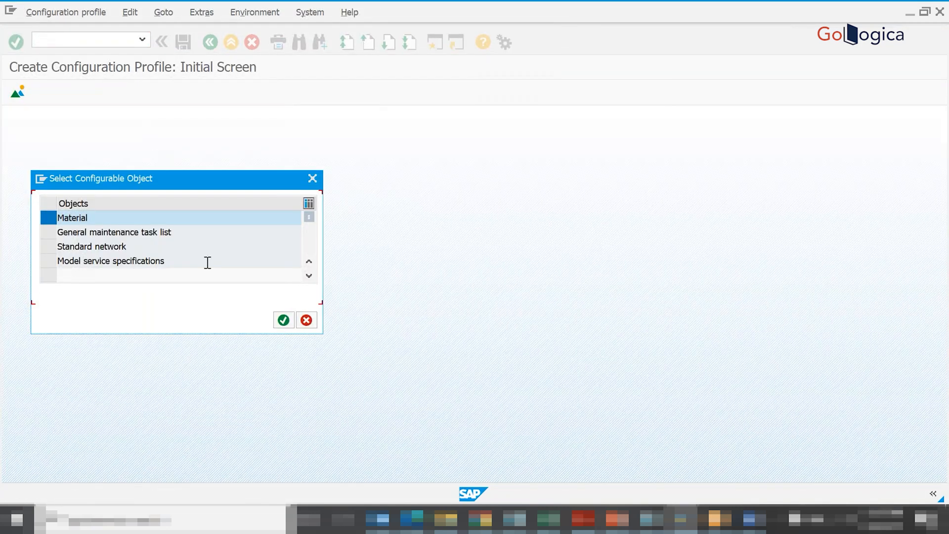
{"action": "left_click", "coordinate": [283, 320]}
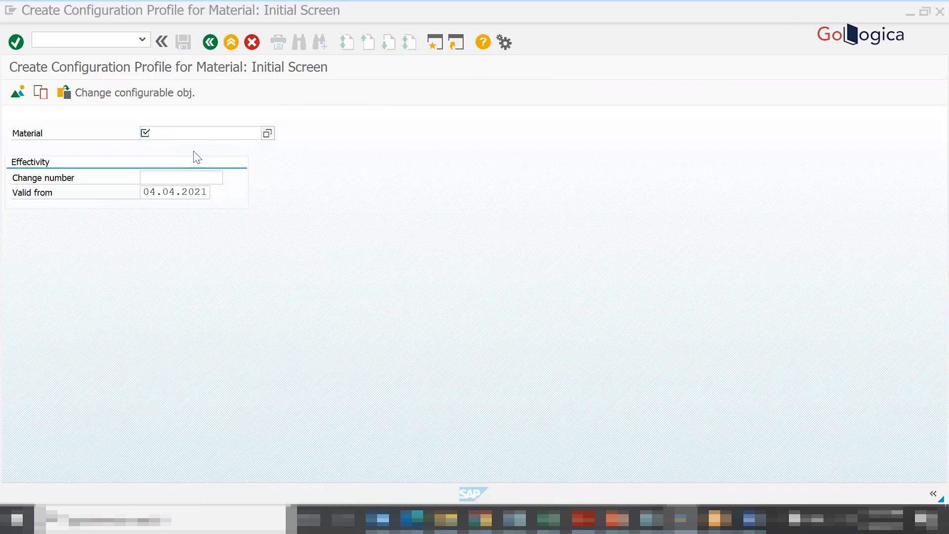
- Copy WM_LAPTOP from D16 of the Excel sheet into the SAP Material field and continue to the profile overview
{"action": "key", "text": "alt+Tab"}
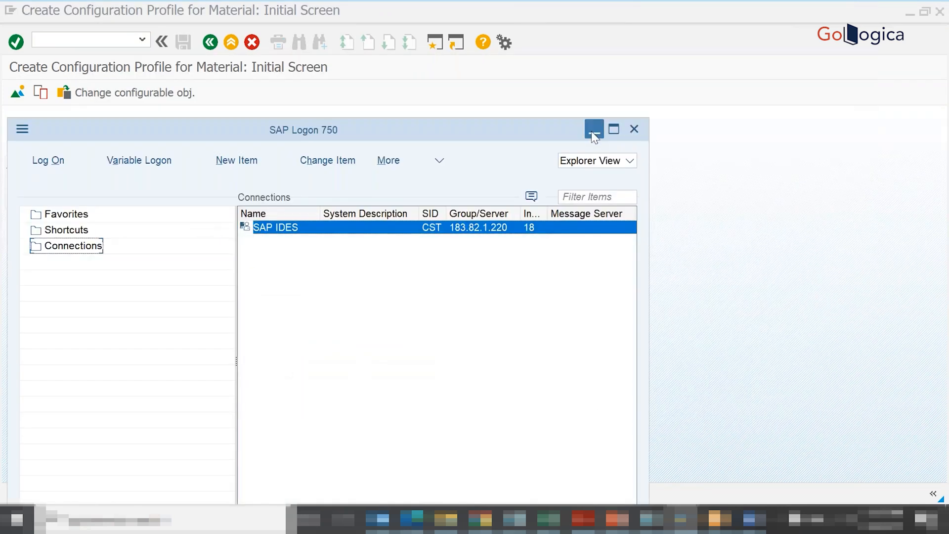
{"action": "left_click", "coordinate": [588, 129]}
{"action": "left_click", "coordinate": [548, 519]}
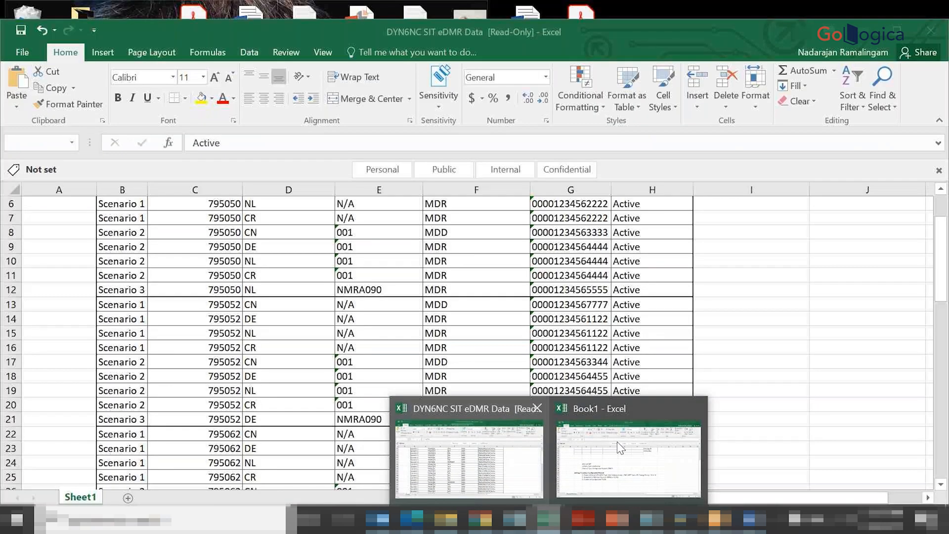
{"action": "left_click", "coordinate": [617, 440]}
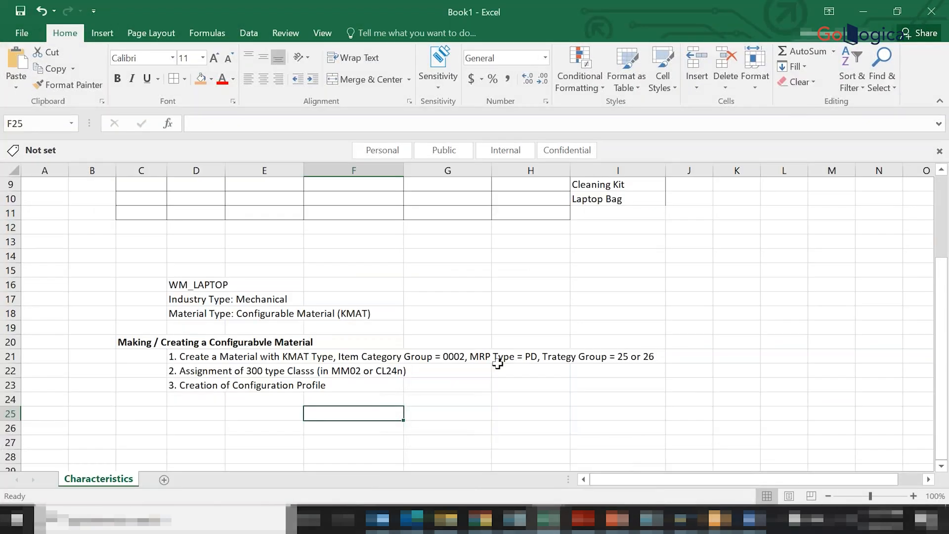
{"action": "left_click", "coordinate": [194, 283]}
{"action": "key", "text": "ctrl+c"}
{"action": "key", "text": "alt+Tab"}
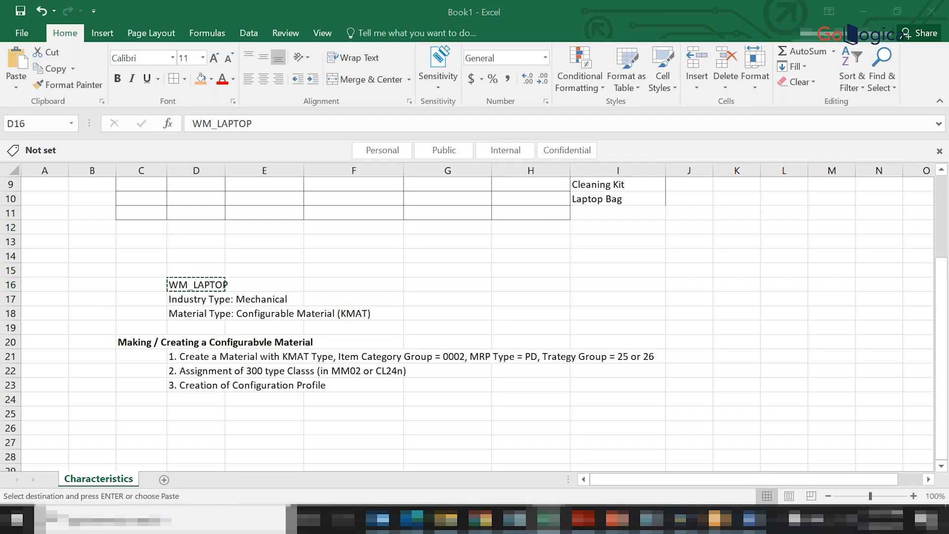
{"action": "key", "text": "ctrl+v"}
{"action": "key", "text": "Return"}
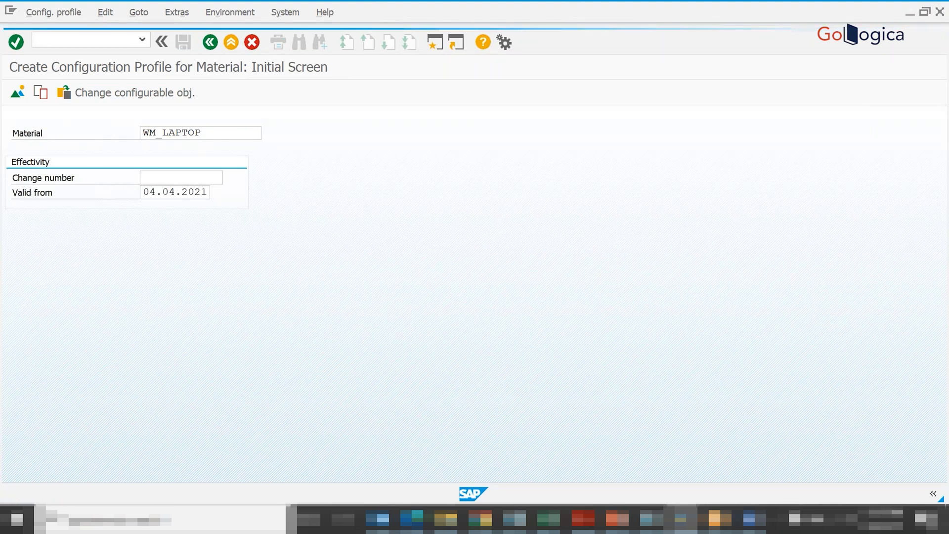
{"action": "key", "text": "Return"}
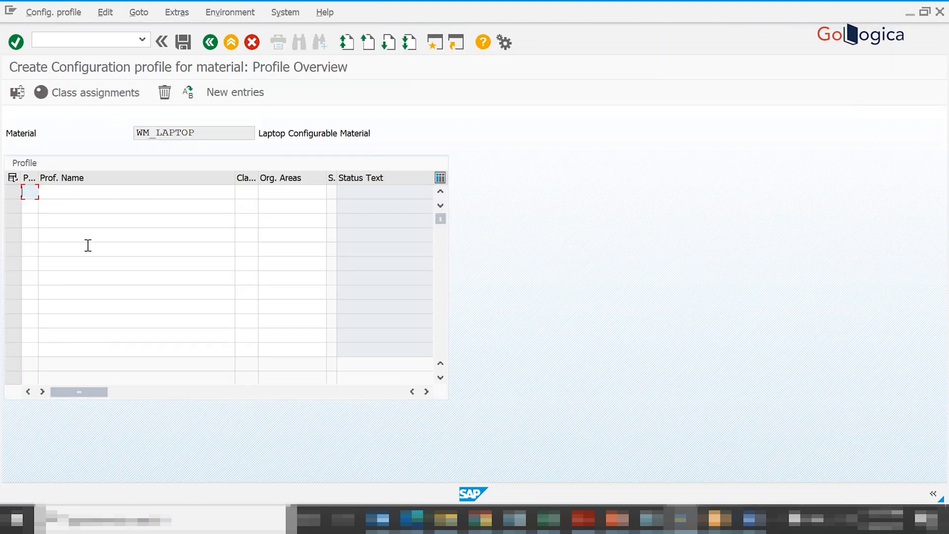
- Enter priority 10 for the first configuration profile and widen the Priority column to show its full heading
{"action": "type", "text": "0"}
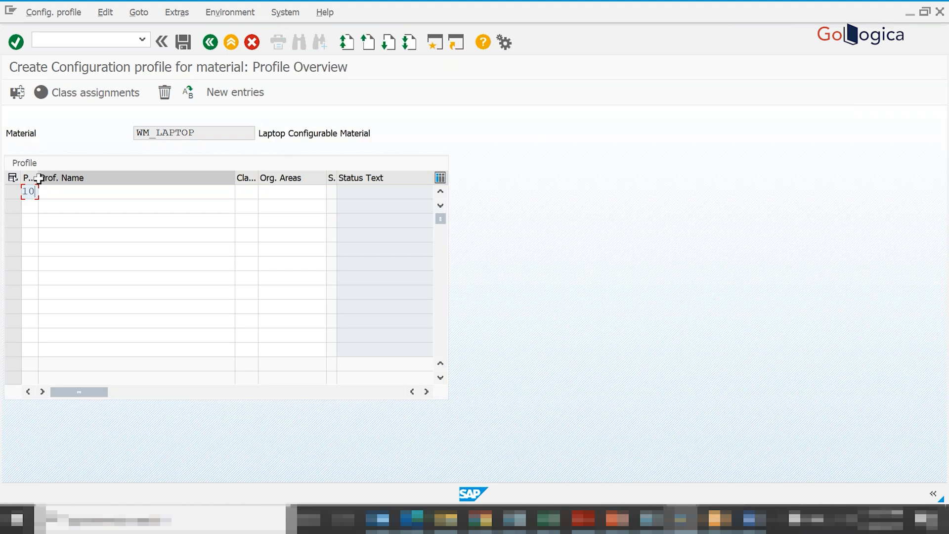
{"action": "left_click_drag", "start_coordinate": [39, 177], "coordinate": [70, 177]}
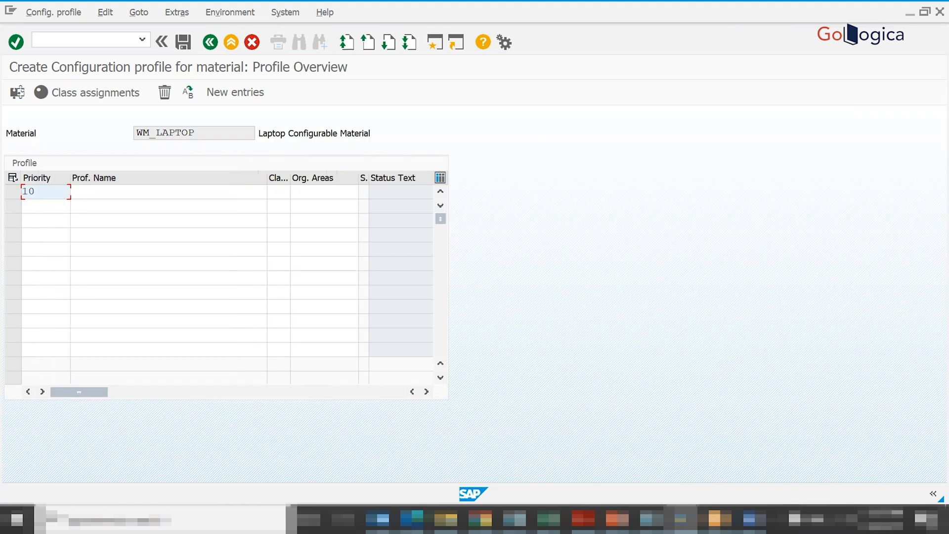
{"action": "left_click", "coordinate": [81, 194]}
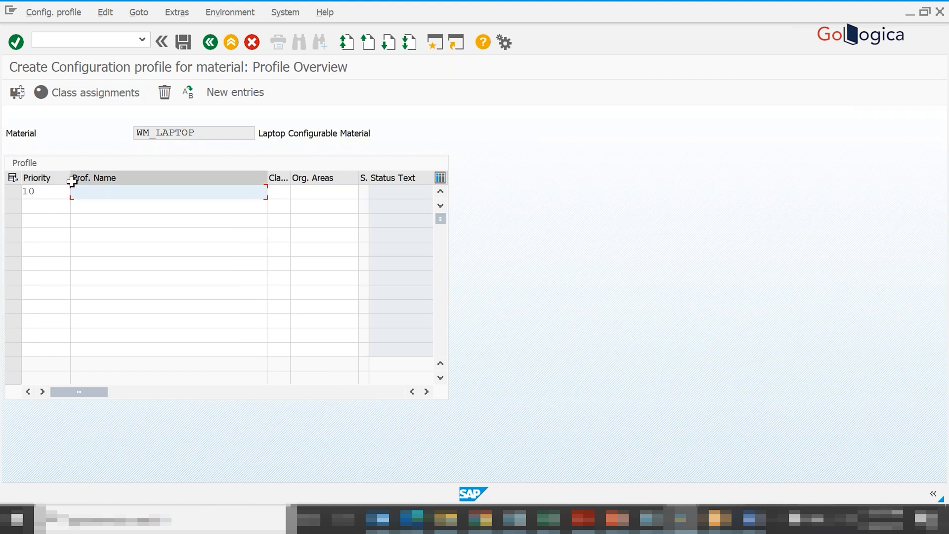
{"action": "left_click_drag", "start_coordinate": [72, 183], "coordinate": [64, 182]}
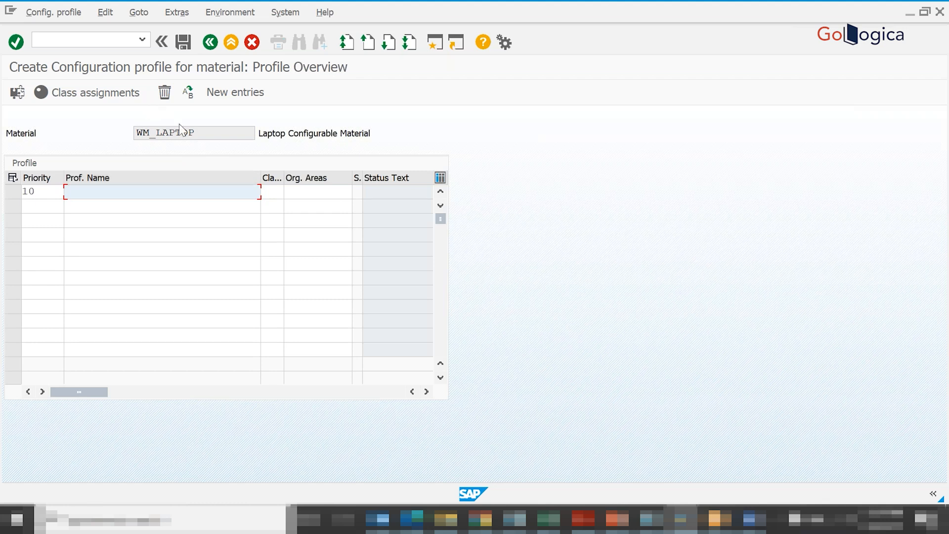
- Name the priority 10 profile WM_LAPTOP_HAMBURG, reusing the material name as its beginning
{"action": "left_click_drag", "start_coordinate": [197, 133], "coordinate": [123, 138]}
{"action": "key", "text": "ctrl+c"}
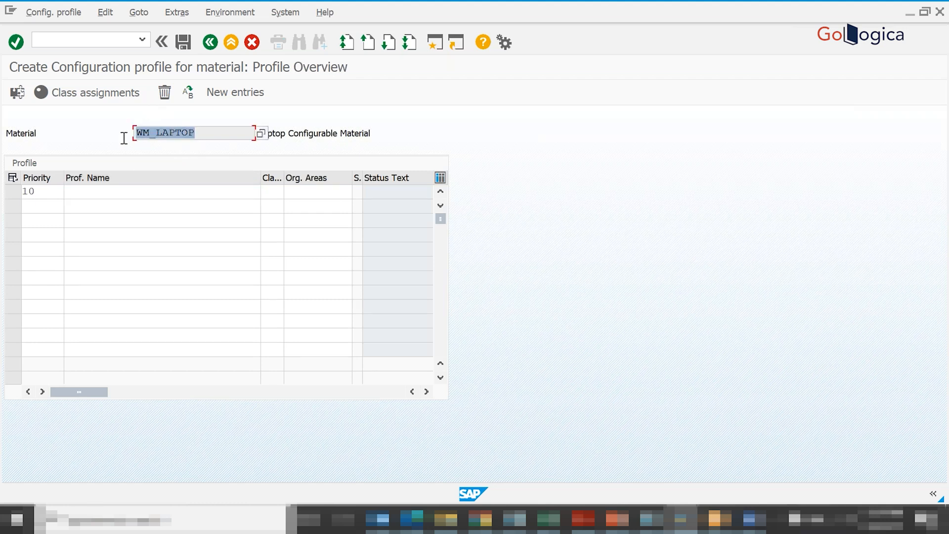
{"action": "left_click", "coordinate": [94, 192]}
{"action": "key", "text": "ctrl+v"}
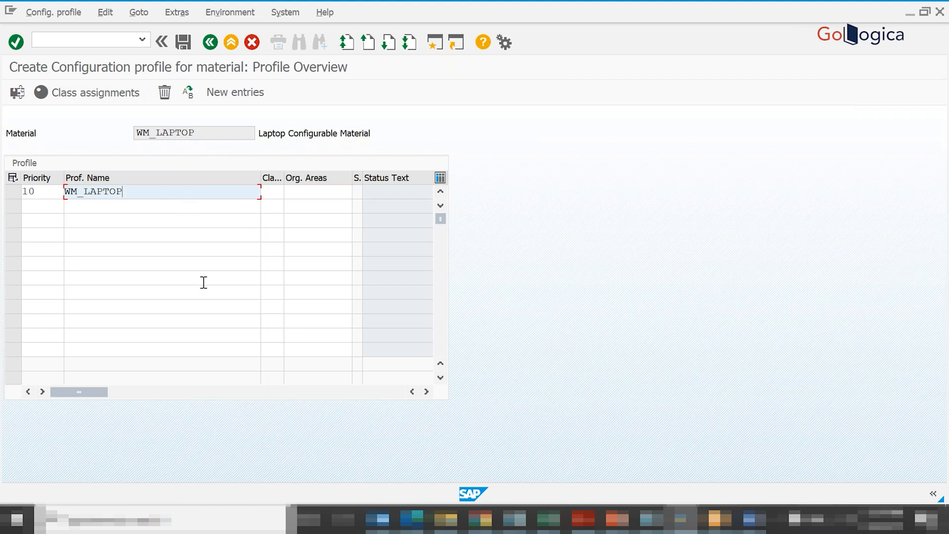
{"action": "type", "text": "_HAMBURG"}
- Assign class type 300 to the WM_LAPTOP_HAMBURG profile and validate the entry
{"action": "left_click", "coordinate": [276, 192]}
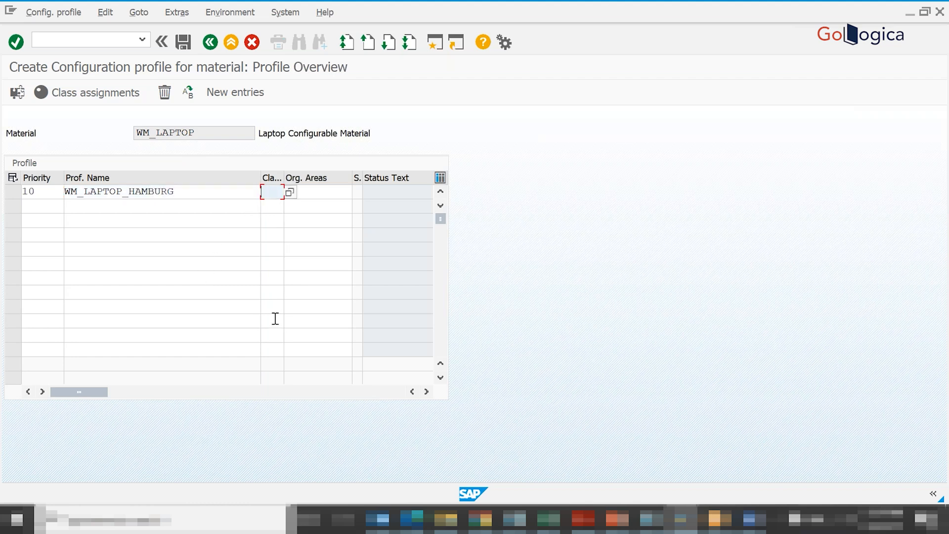
{"action": "type", "text": "300"}
{"action": "key", "text": "Return"}
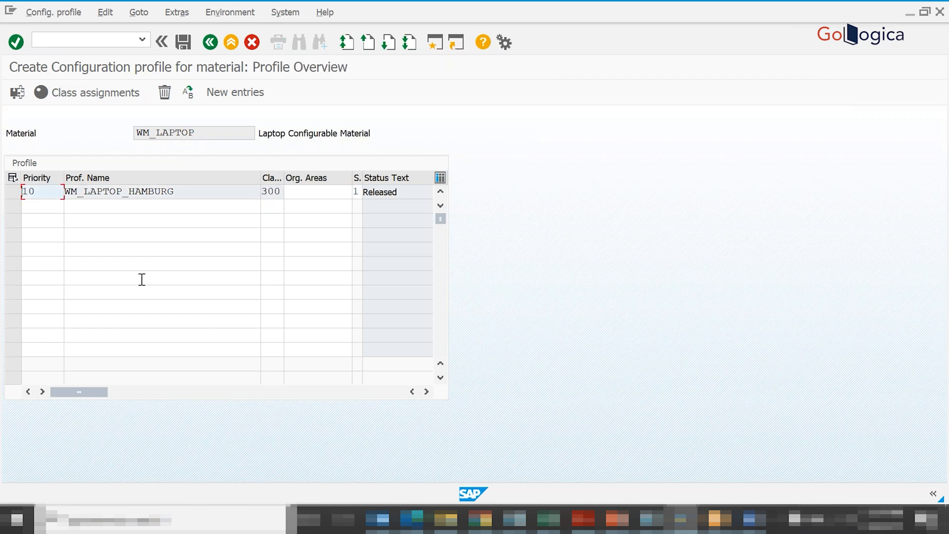
- Open the WM_LAPTOP_HAMBURG profile's configuration parameters and set the BOM explosion to single-level for the Order BOM process
{"action": "double_click", "coordinate": [114, 192]}
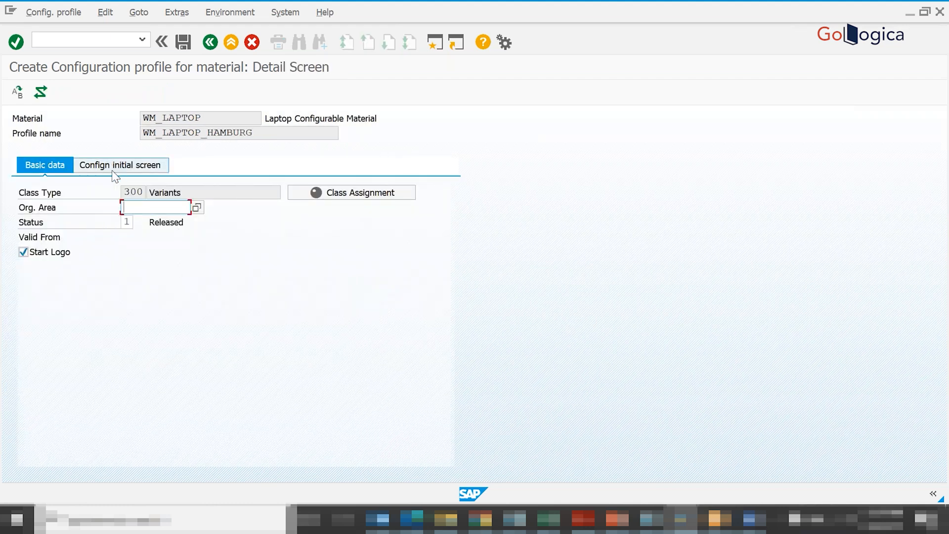
{"action": "left_click", "coordinate": [105, 169]}
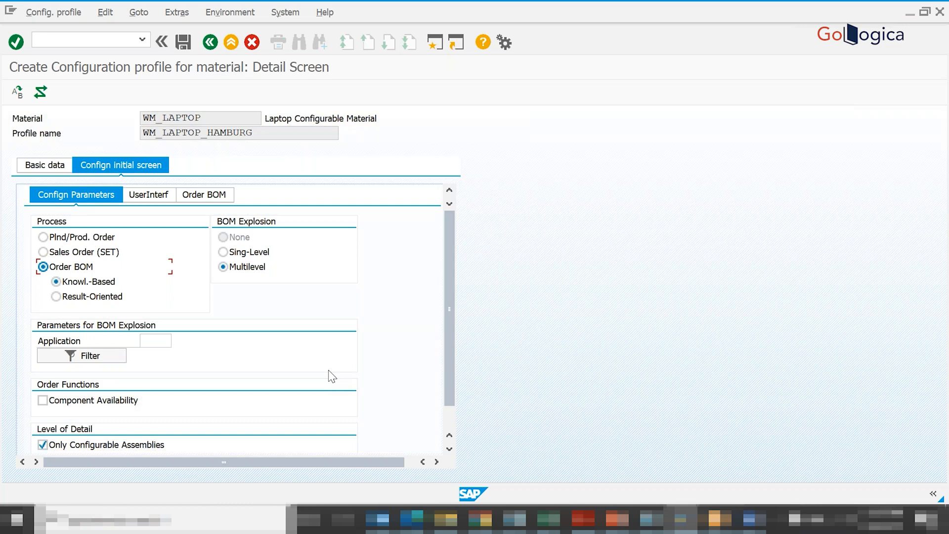
{"action": "left_click", "coordinate": [223, 266]}
{"action": "left_click", "coordinate": [223, 251]}
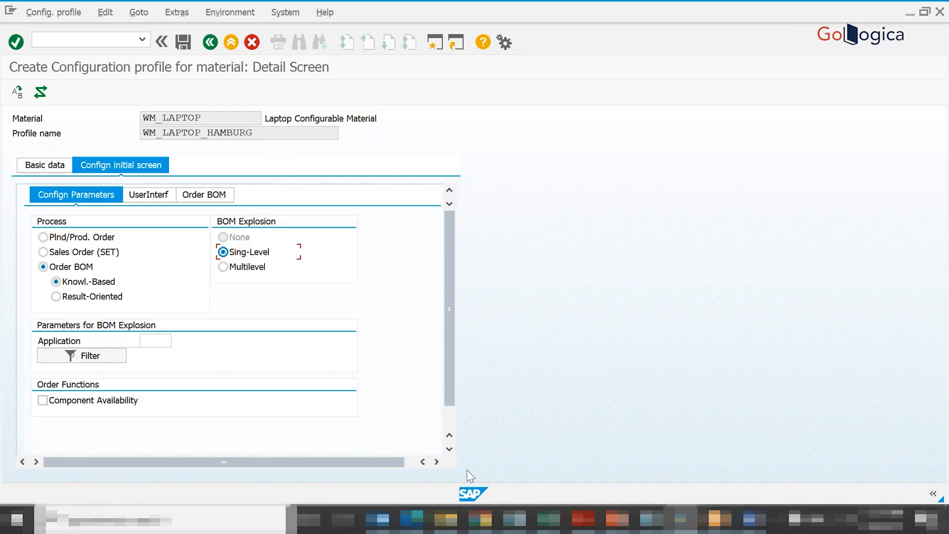
- Switch to the Book1 workbook in Excel, clear the pending copy selection, and review the listed steps for creating a configurable material
{"action": "left_click", "coordinate": [551, 519]}
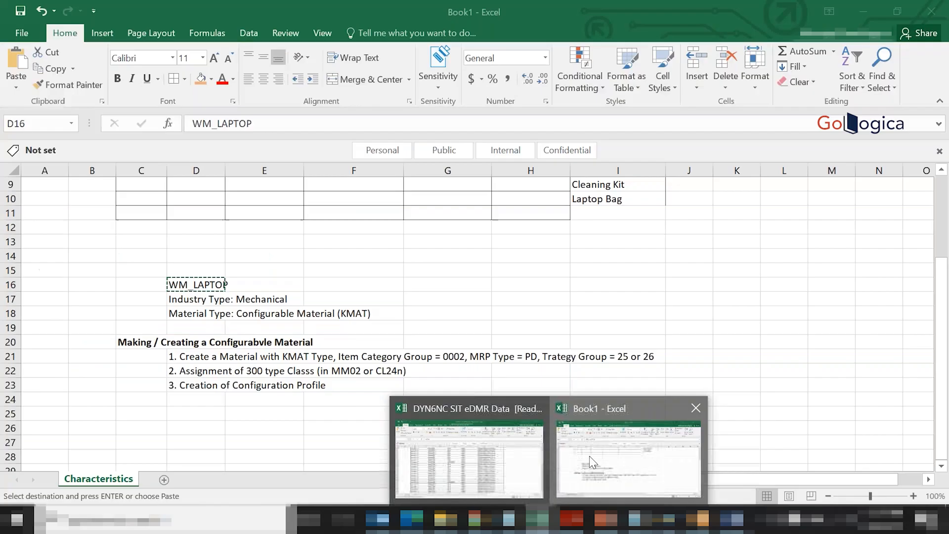
{"action": "left_click", "coordinate": [589, 456]}
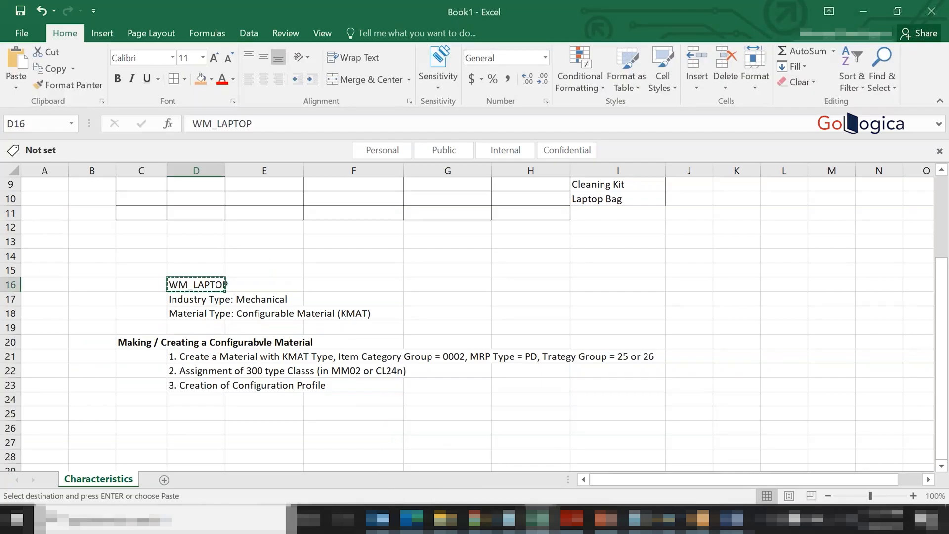
{"action": "left_click", "coordinate": [311, 438]}
{"action": "key", "text": "Escape"}
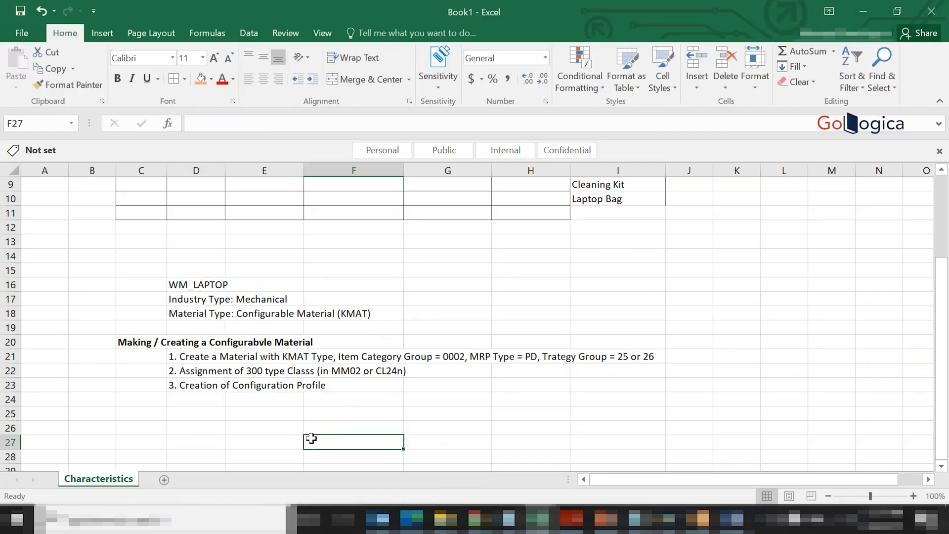
{"action": "left_click", "coordinate": [200, 344]}
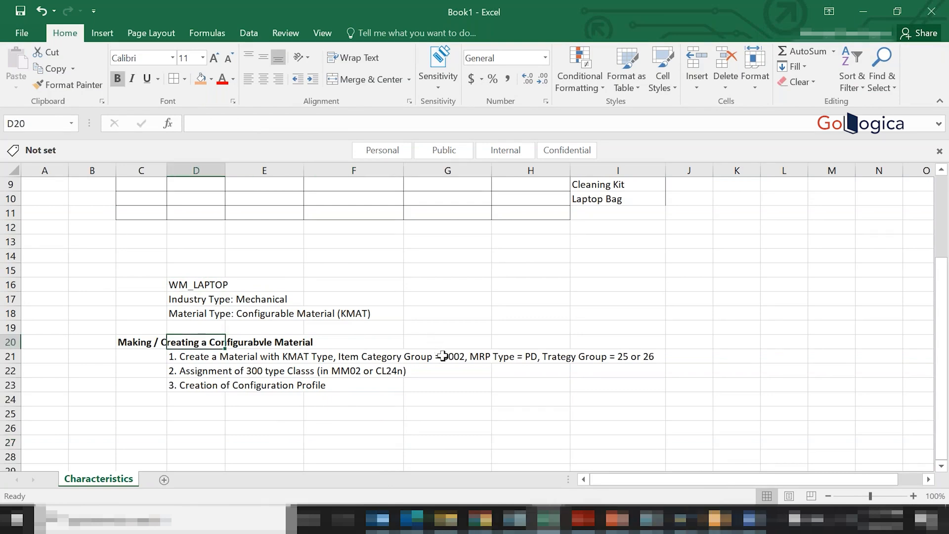
{"action": "left_click", "coordinate": [442, 356]}
{"action": "left_click", "coordinate": [519, 359]}
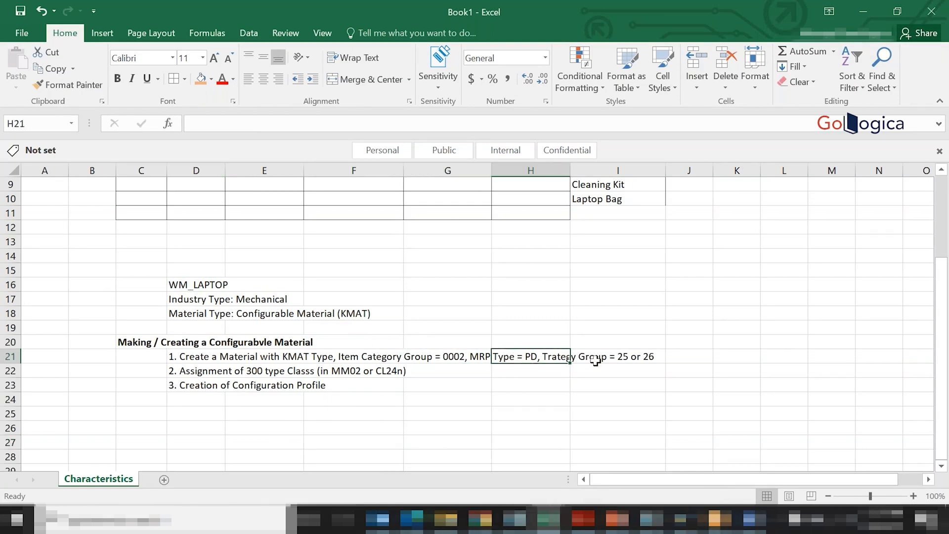